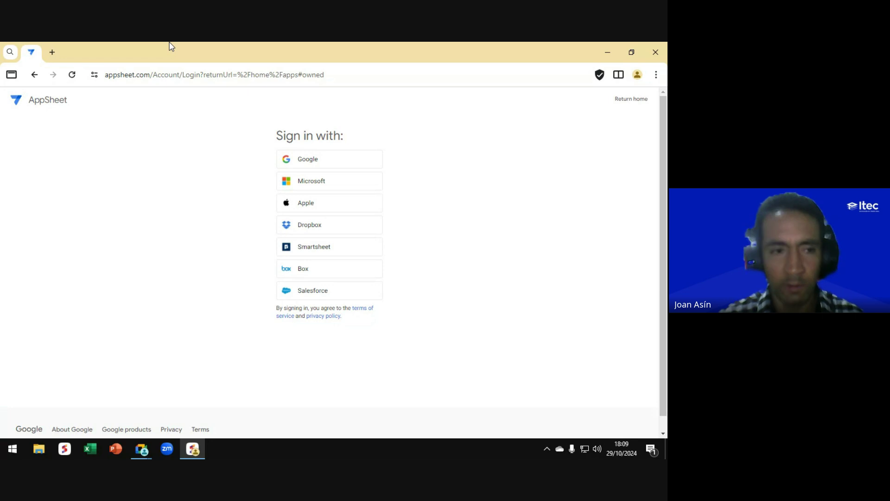
# Step: Open a new browser tab and load appsheet.com, removing the autocompleted path from the address
pyautogui.click(52, 53)
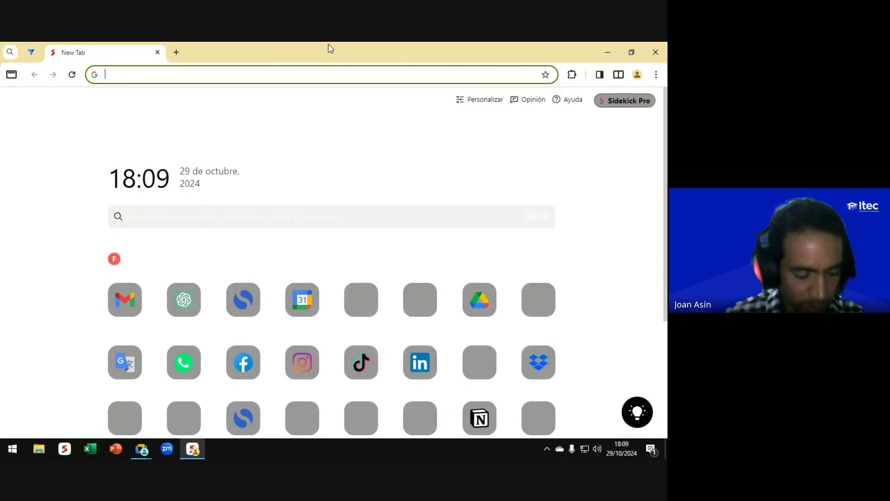
pyautogui.write('appsheet.com/home/apps#owned')
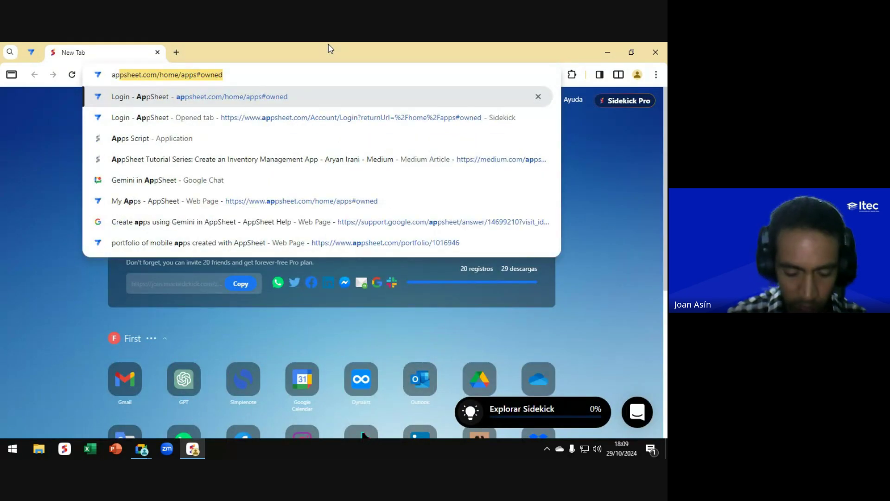
pyautogui.press('End')
pyautogui.press('BackSpace')
pyautogui.press('BackSpace')
pyautogui.press('BackSpace')
pyautogui.press('BackSpace')
pyautogui.press('BackSpace')
pyautogui.press('BackSpace')
pyautogui.press('BackSpace')
pyautogui.press('BackSpace')
pyautogui.press('BackSpace')
pyautogui.press('BackSpace')
pyautogui.press('BackSpace')
pyautogui.press('BackSpace')
pyautogui.press('BackSpace')
pyautogui.press('BackSpace')
pyautogui.press('BackSpace')
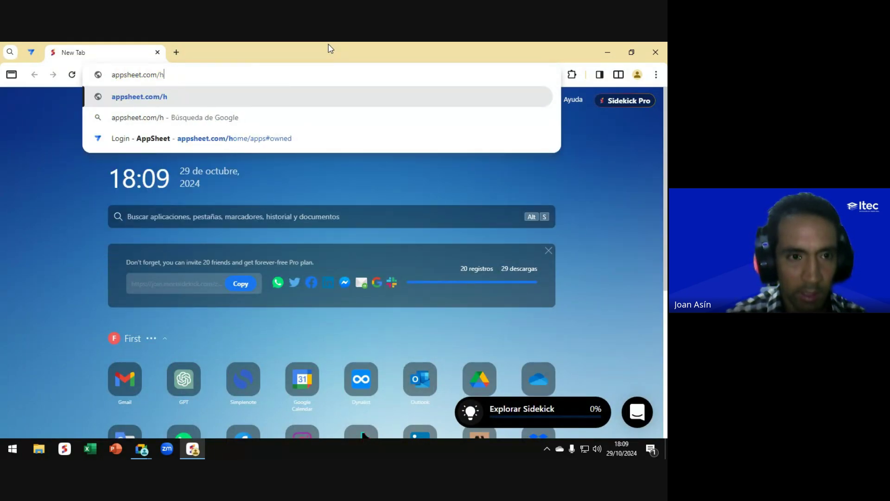
pyautogui.press('Escape')
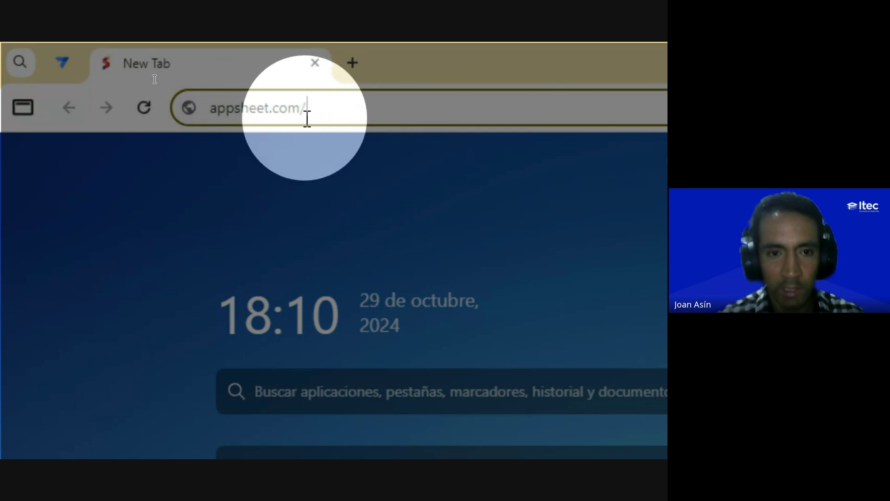
pyautogui.press('BackSpace')
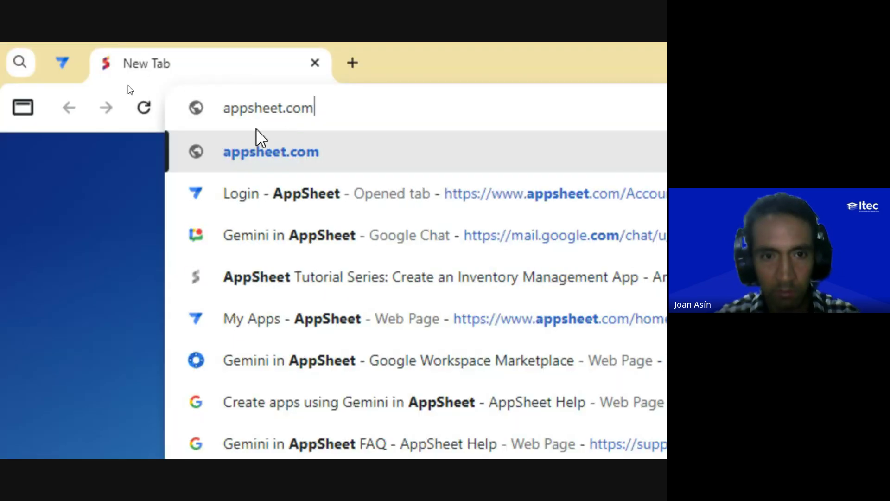
pyautogui.press('Escape')
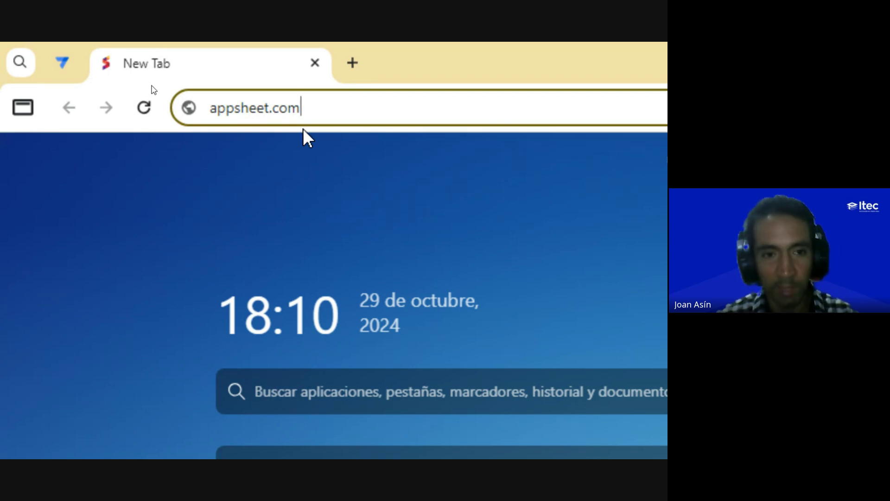
pyautogui.press('Return')
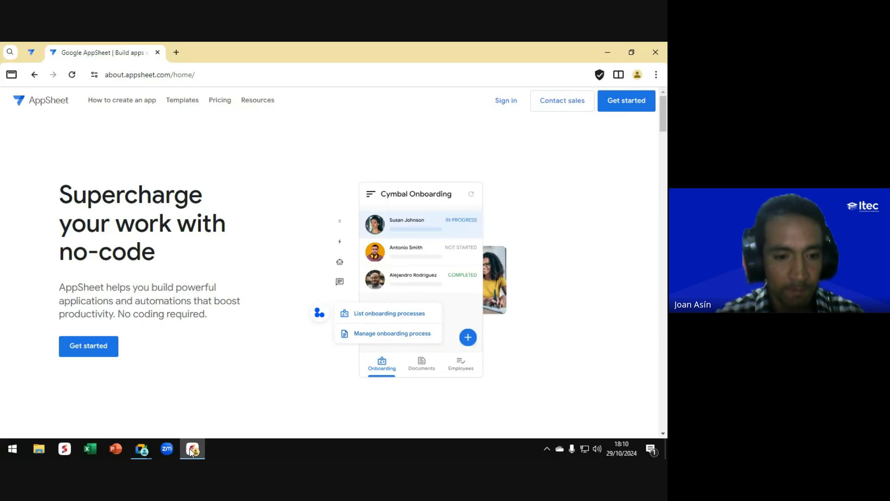
# Step: Close the AppSheet home page tab and review the available sign-in providers on the login page
pyautogui.moveTo(194, 454)
pyautogui.moveTo(145, 458)
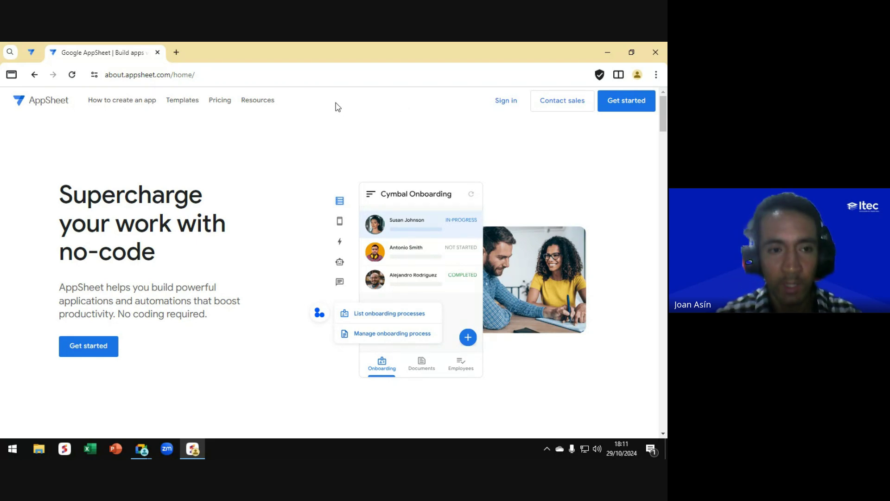
pyautogui.click(624, 107)
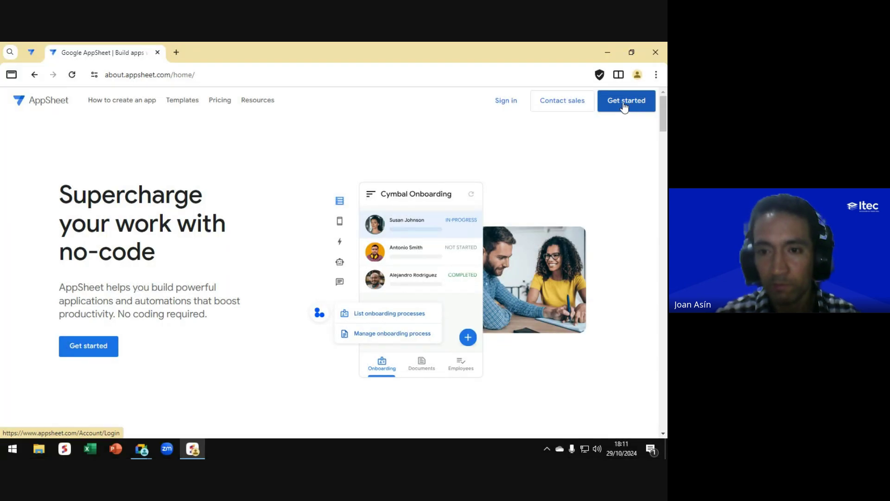
pyautogui.click(624, 107)
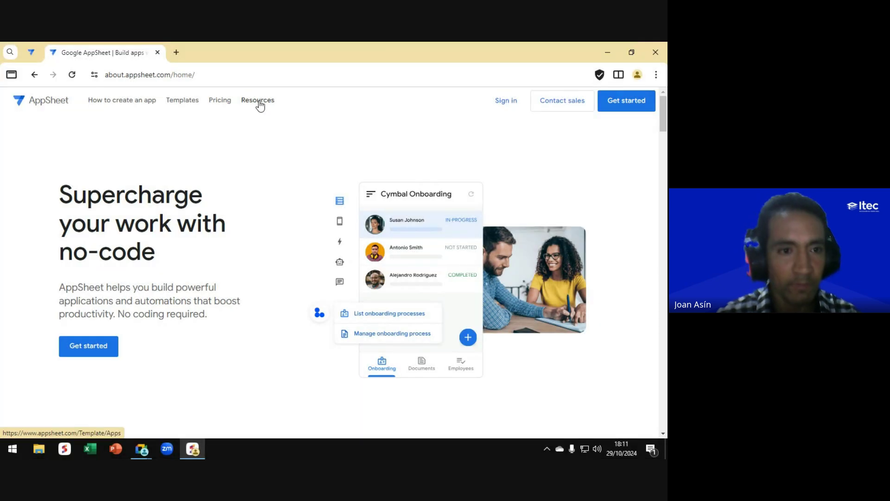
pyautogui.click(158, 53)
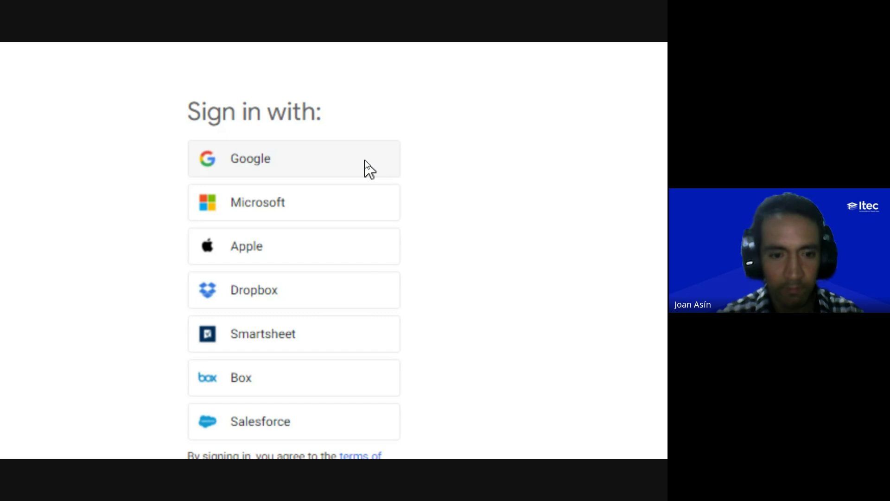
pyautogui.scroll(-1, 342, 413)
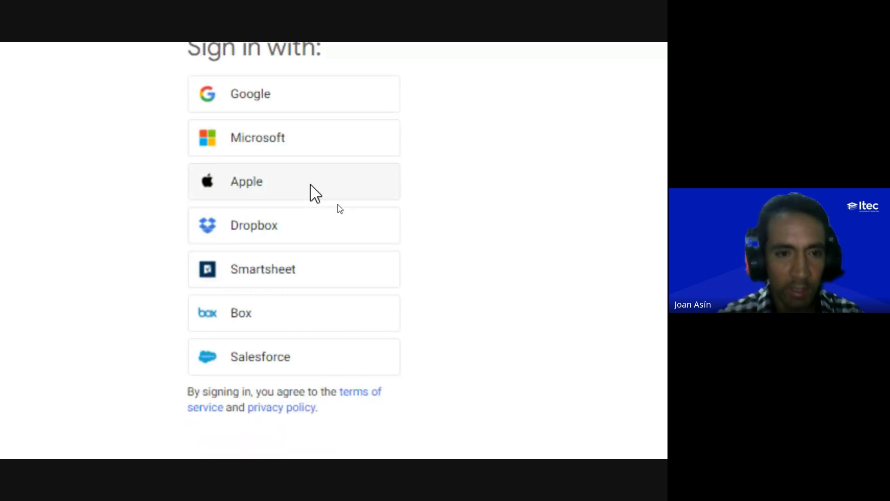
pyautogui.scroll(1, 299, 96)
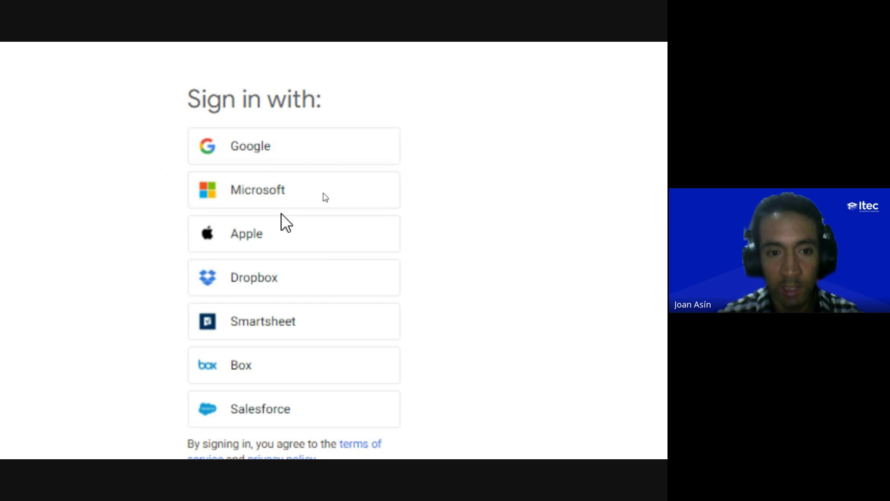
pyautogui.scroll(-1, 250, 409)
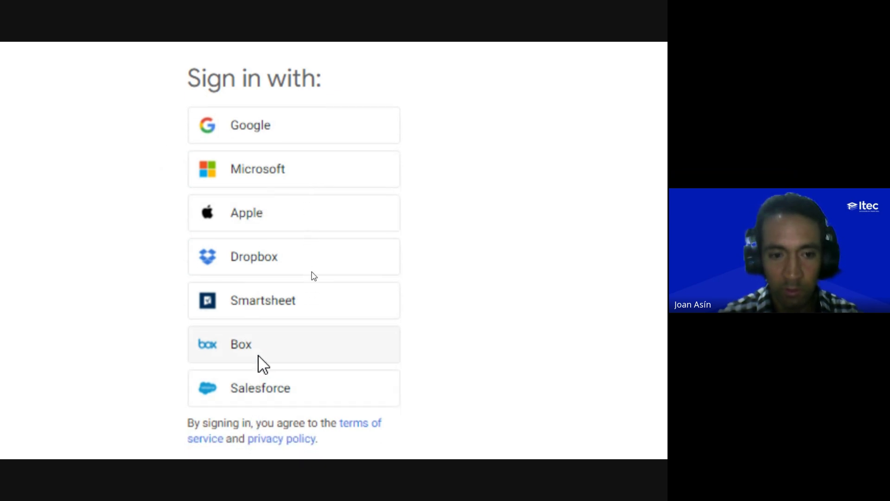
pyautogui.scroll(1, 286, 100)
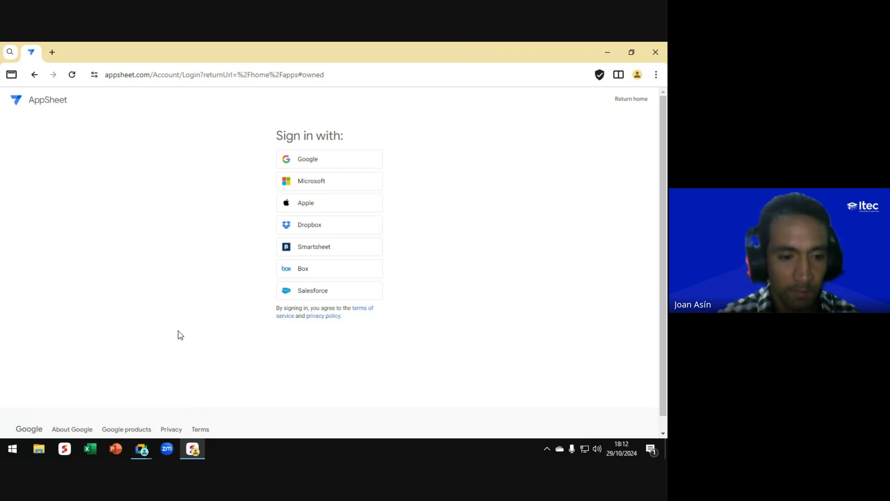
# Step: Switch to the Google Meet call, read the in-call messages, and return to the AppSheet login page
pyautogui.click(142, 449)
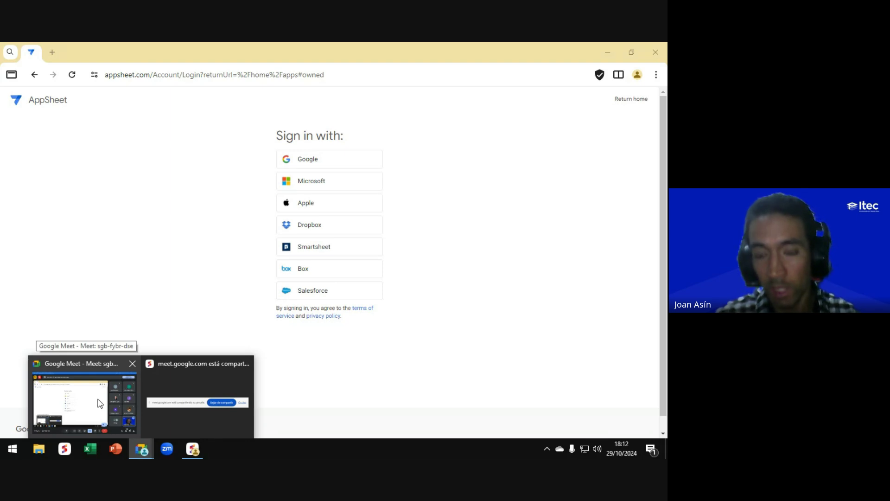
pyautogui.click(82, 394)
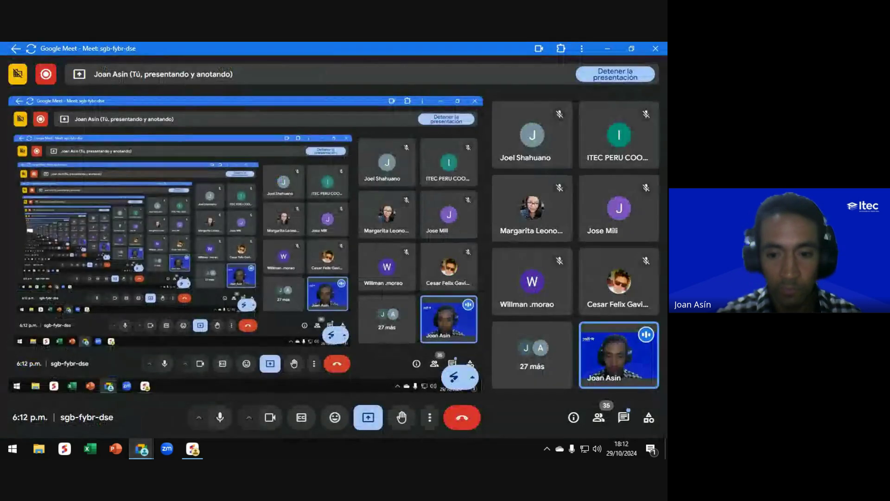
pyautogui.click(624, 417)
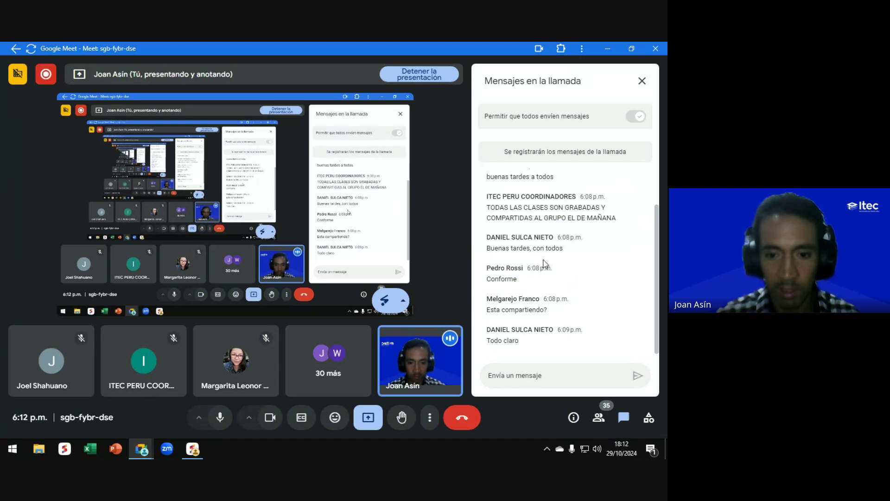
pyautogui.click(642, 80)
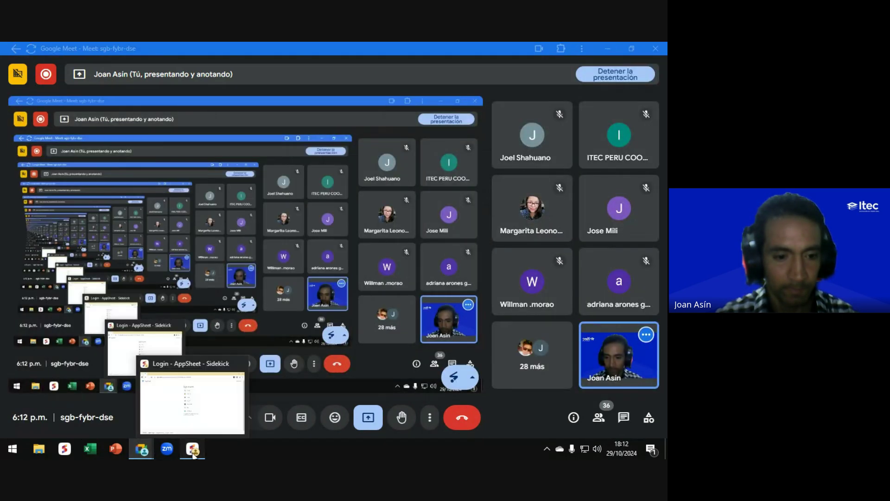
pyautogui.click(193, 452)
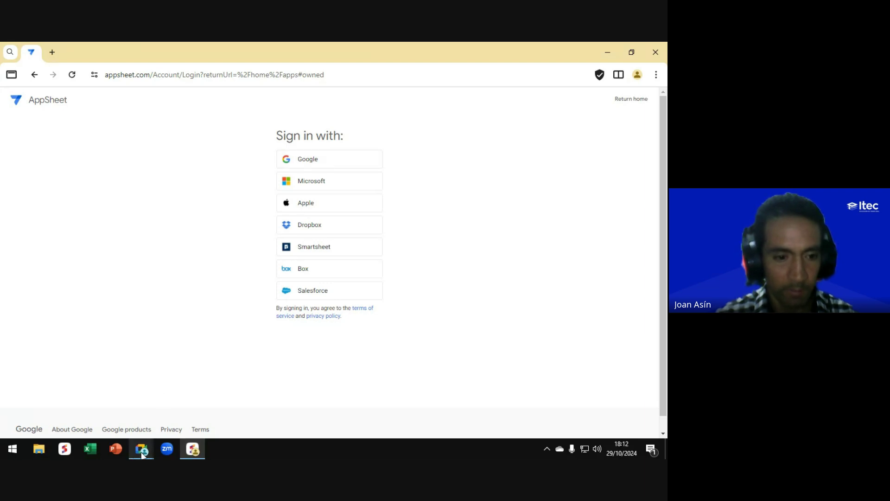
# Step: Check the Google Meet participant list for raised hands and go back to the AppSheet login page
pyautogui.moveTo(142, 455)
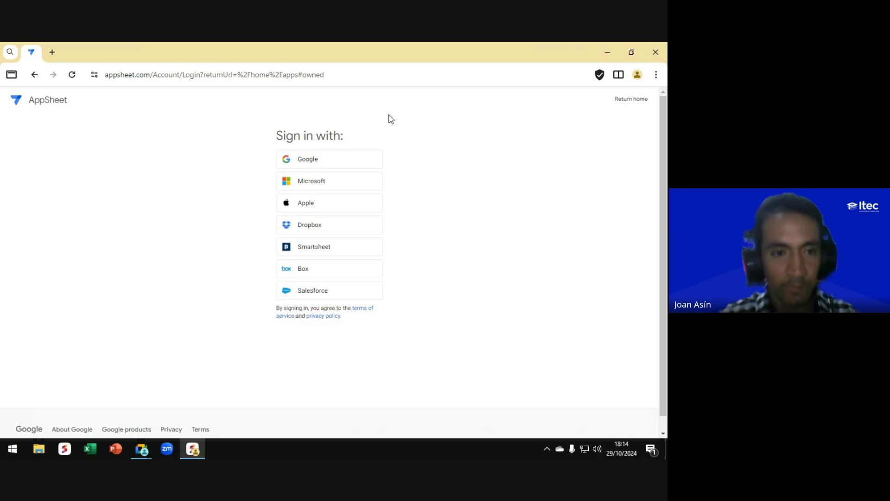
pyautogui.hotkey('alt', 'Tab')
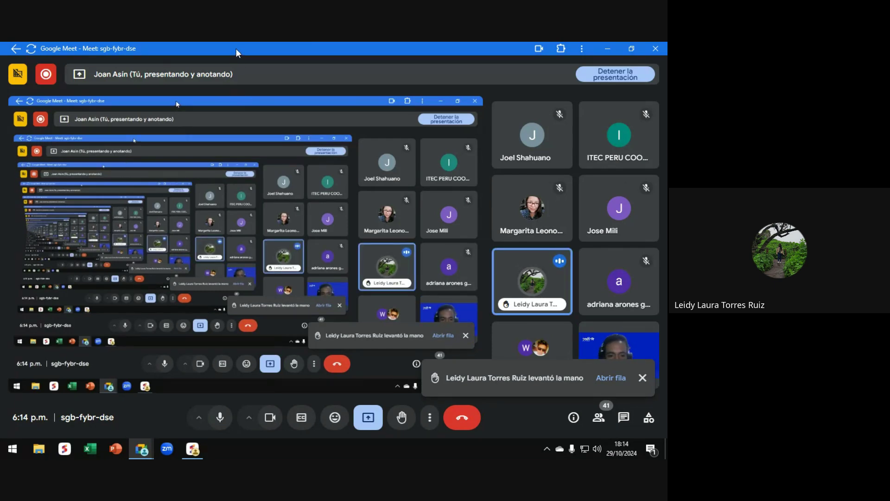
pyautogui.click(599, 419)
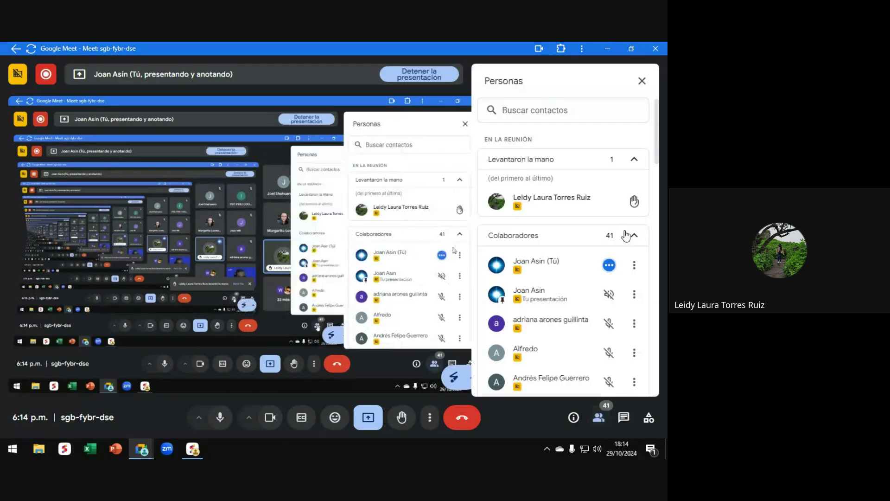
pyautogui.click(642, 81)
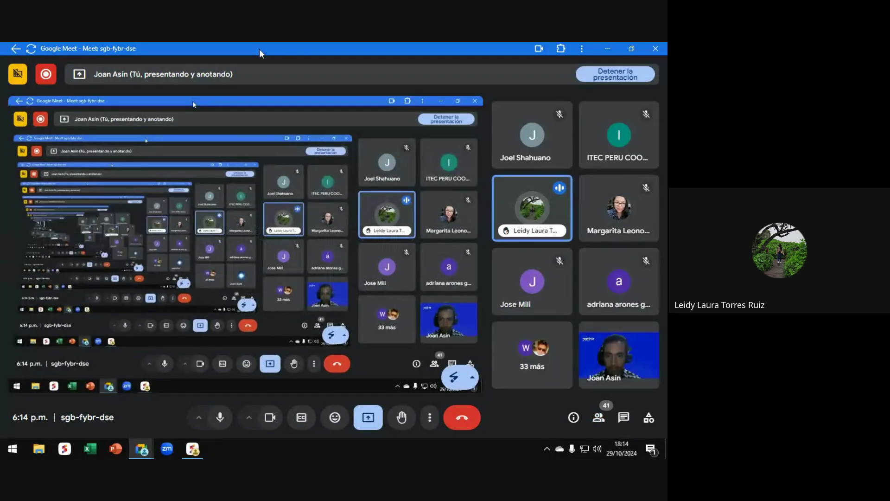
pyautogui.hotkey('alt', 'Tab')
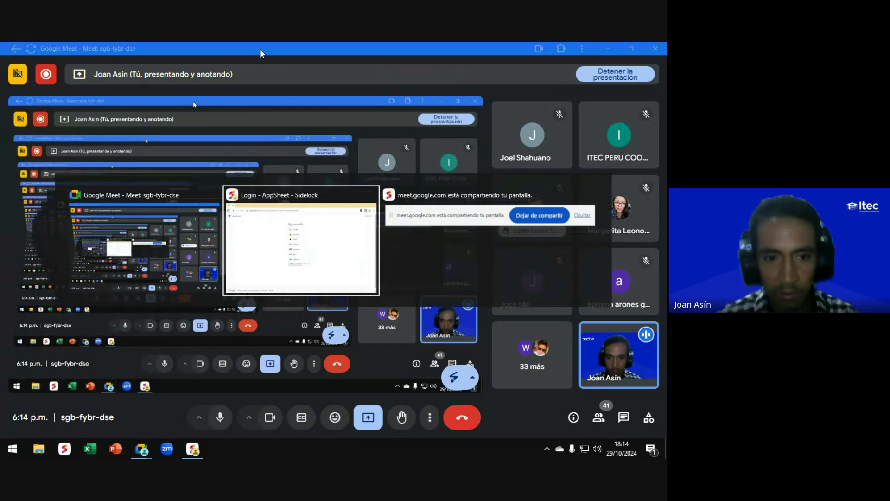
pyautogui.press('Escape')
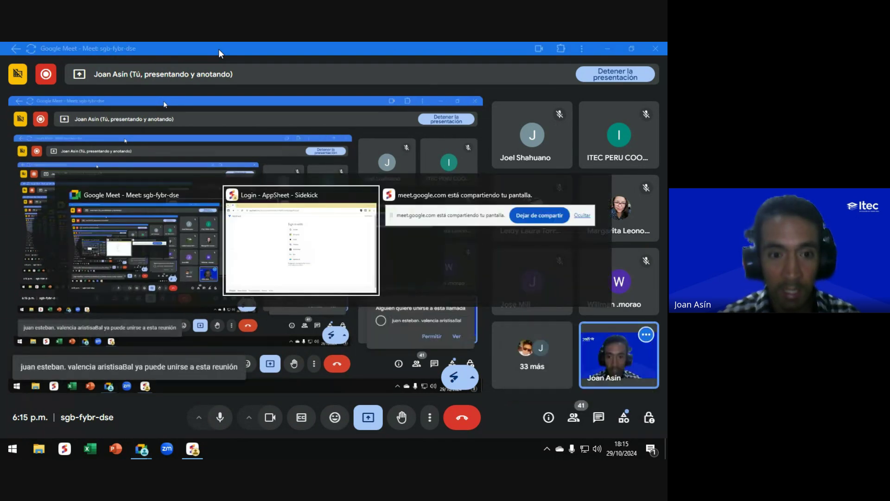
pyautogui.hotkey('alt', 'Tab')
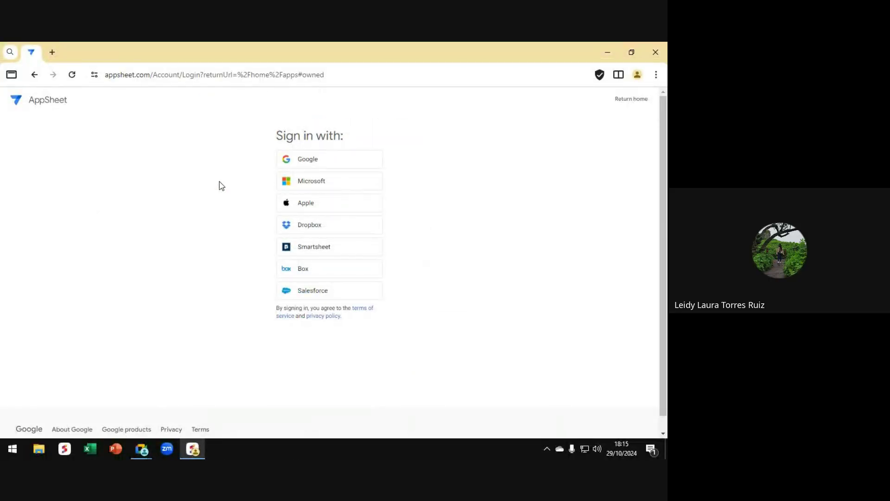
# Step: Recheck the Google Meet chat for new messages, close it, and return to the AppSheet sign-in options
pyautogui.hotkey('alt', 'Tab')
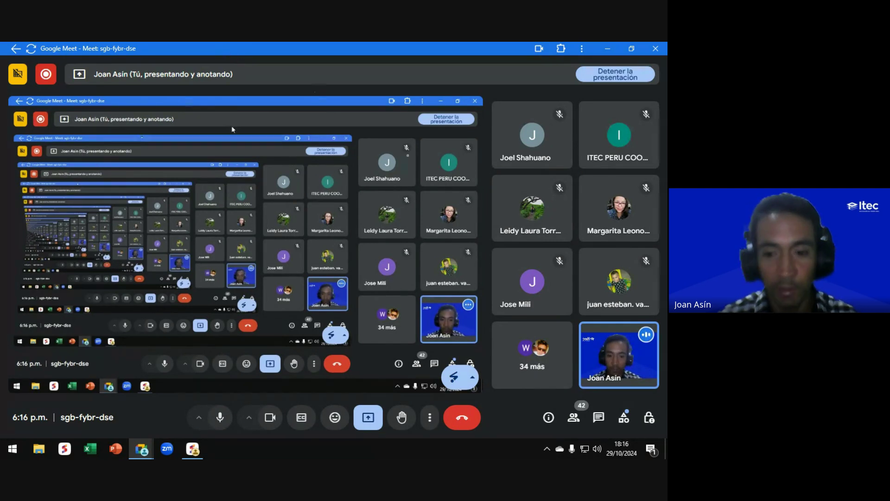
pyautogui.click(598, 418)
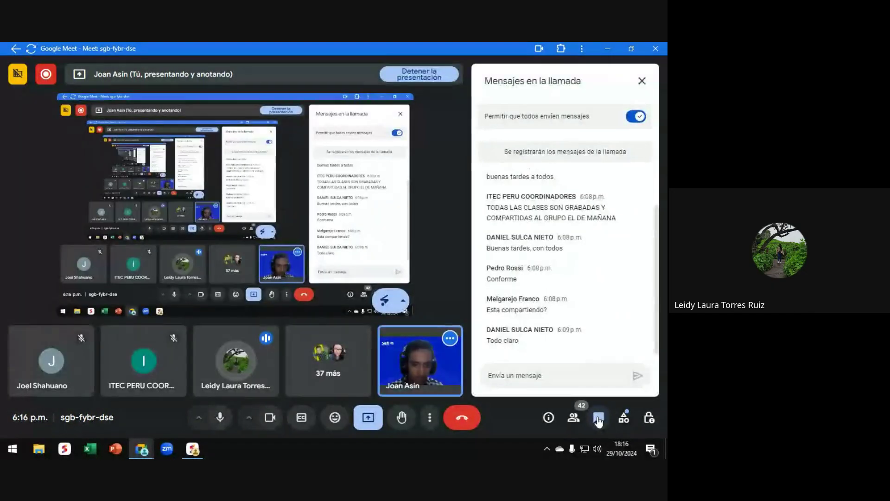
pyautogui.click(599, 417)
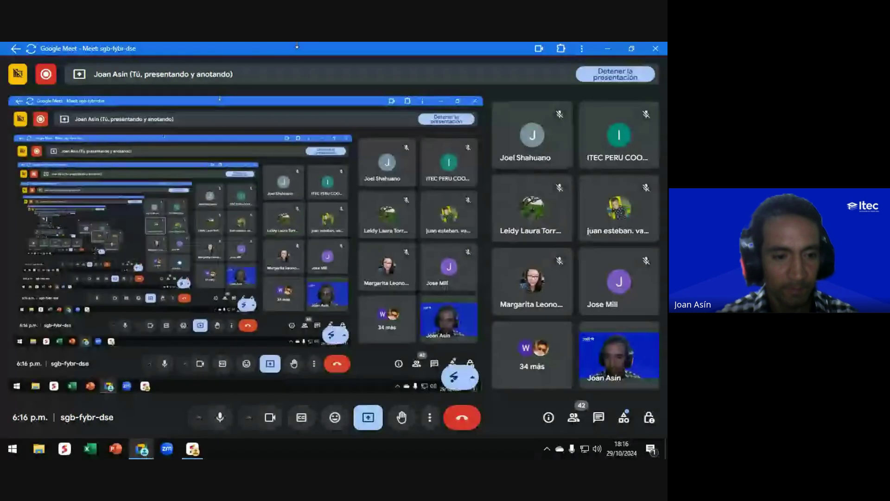
pyautogui.hotkey('alt', 'Tab')
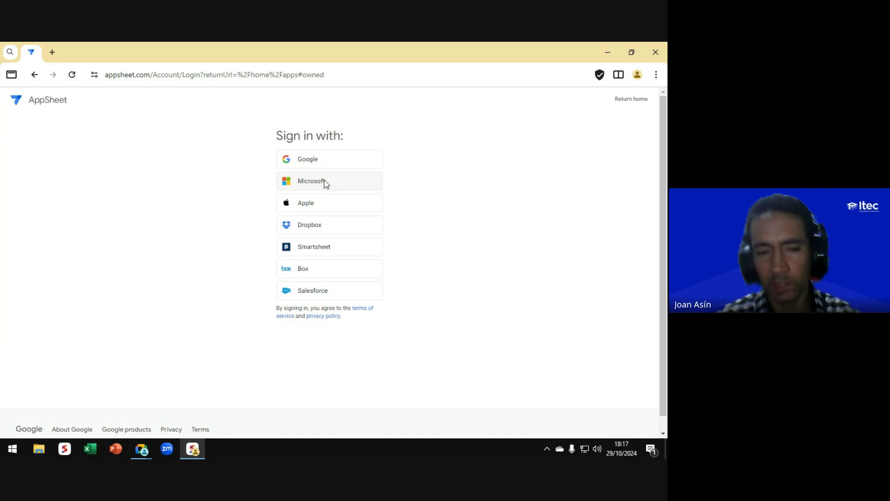
# Step: Switch to Google Meet and admit the participants waiting to join the call
pyautogui.hotkey('alt', 'Tab')
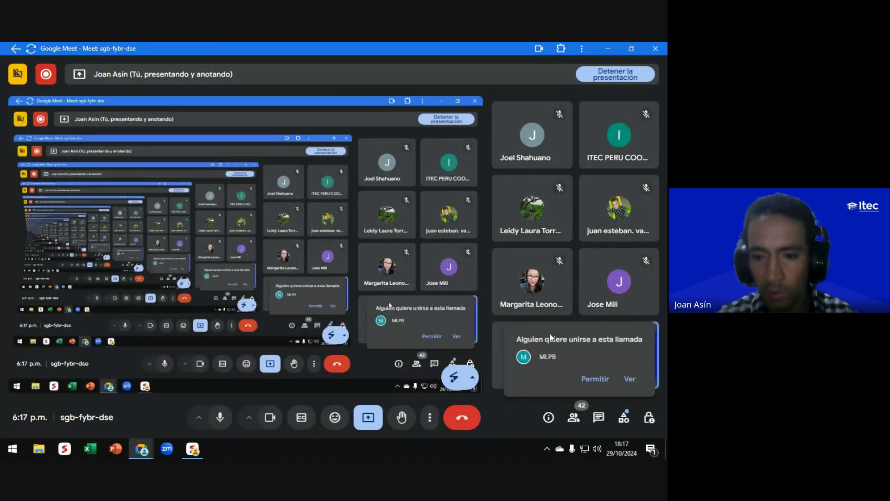
pyautogui.click(595, 379)
pyautogui.hotkey('alt', 'Tab')
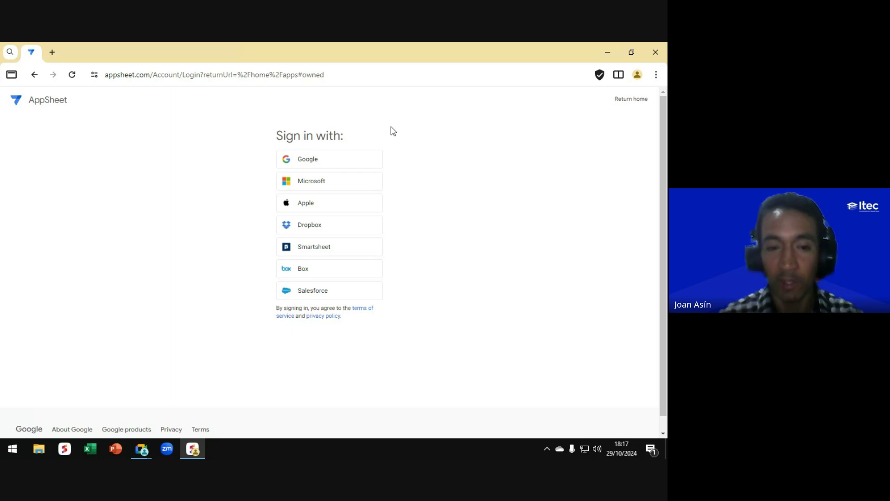
pyautogui.hotkey('alt', 'Tab')
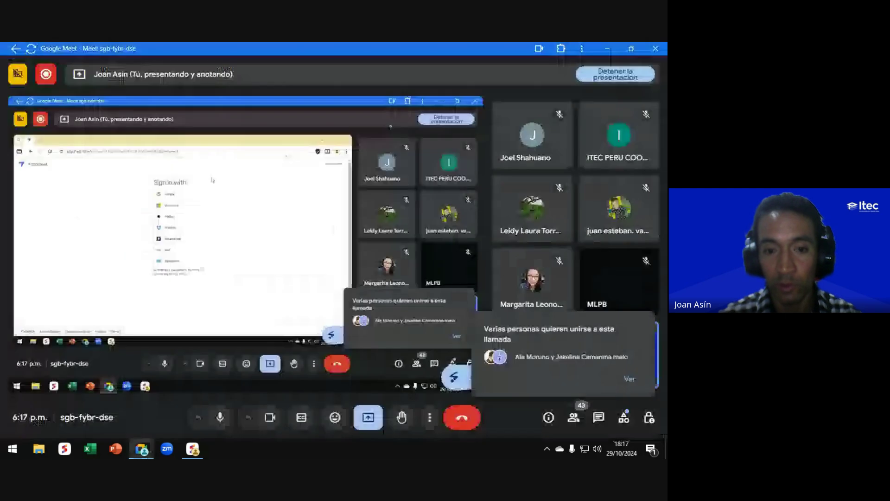
pyautogui.click(630, 379)
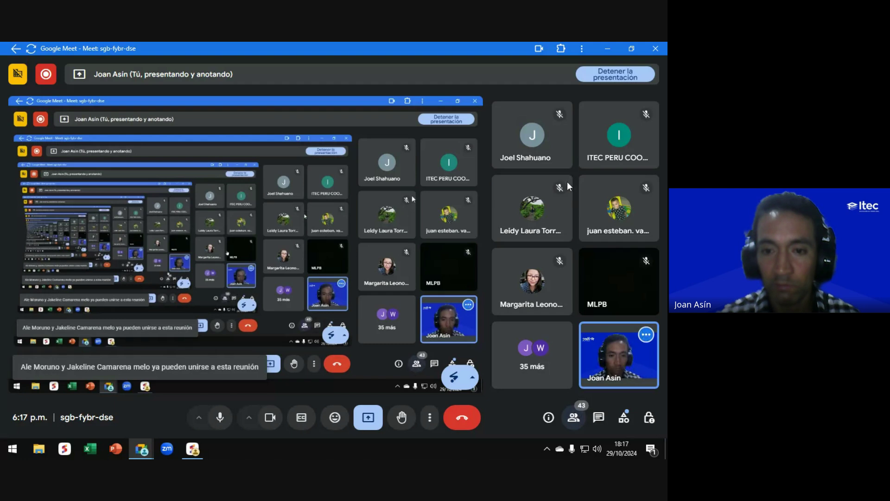
# Step: Look through the Google Meet participant list, close it, and return to the AppSheet sign-in page after rechecking the call
pyautogui.click(573, 417)
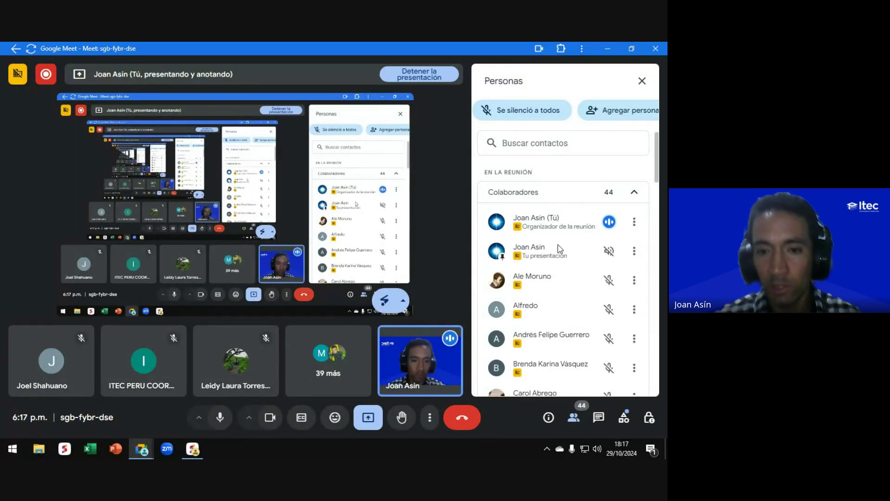
pyautogui.scroll(-15, 558, 244)
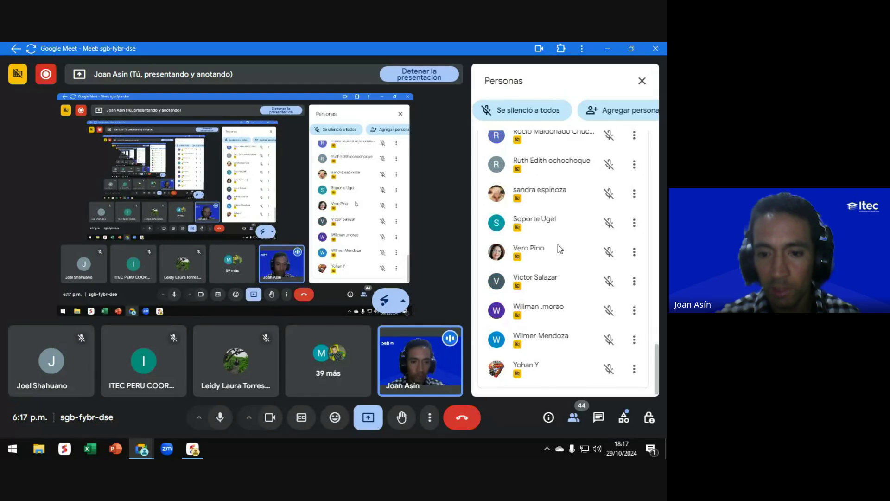
pyautogui.scroll(20, 558, 245)
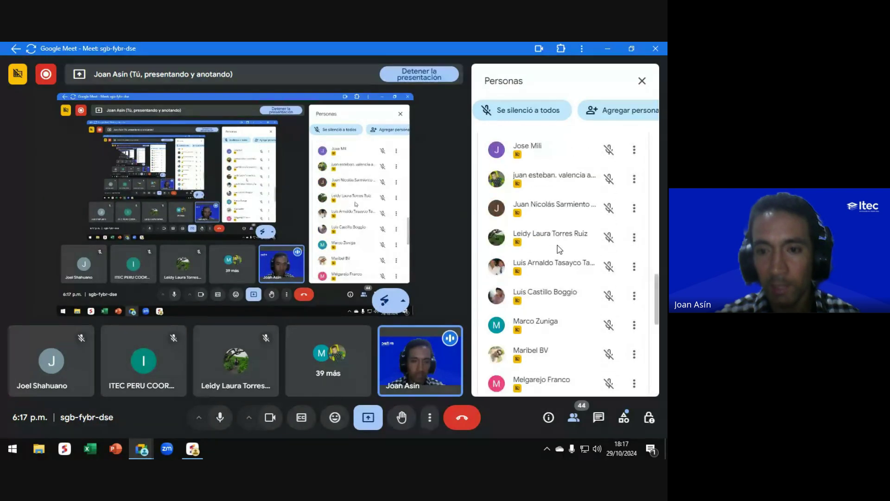
pyautogui.click(641, 81)
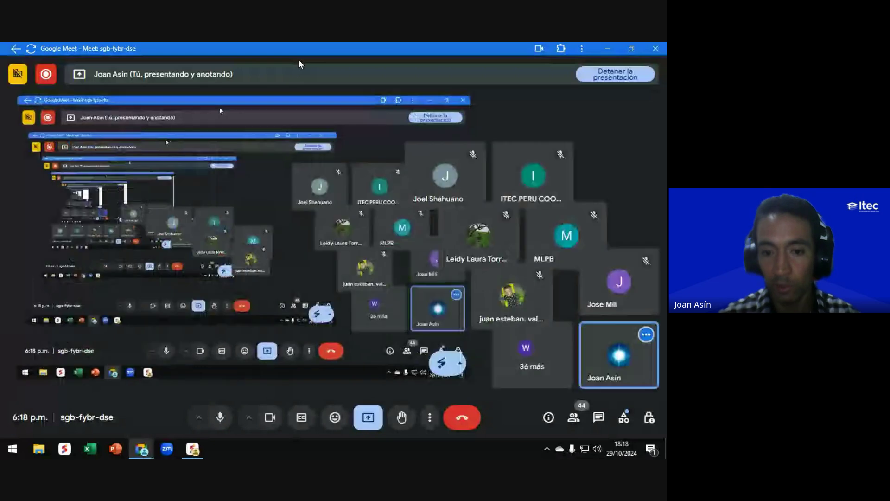
pyautogui.hotkey('alt', 'Tab')
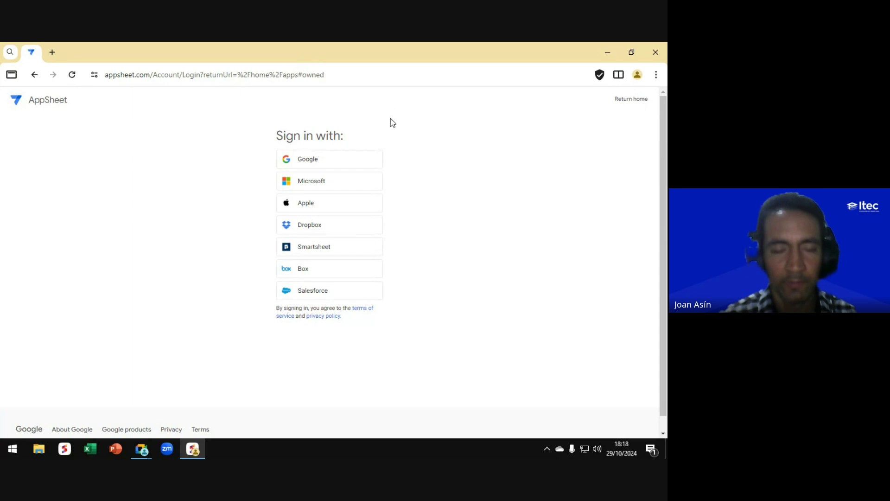
pyautogui.hotkey('alt', 'Tab')
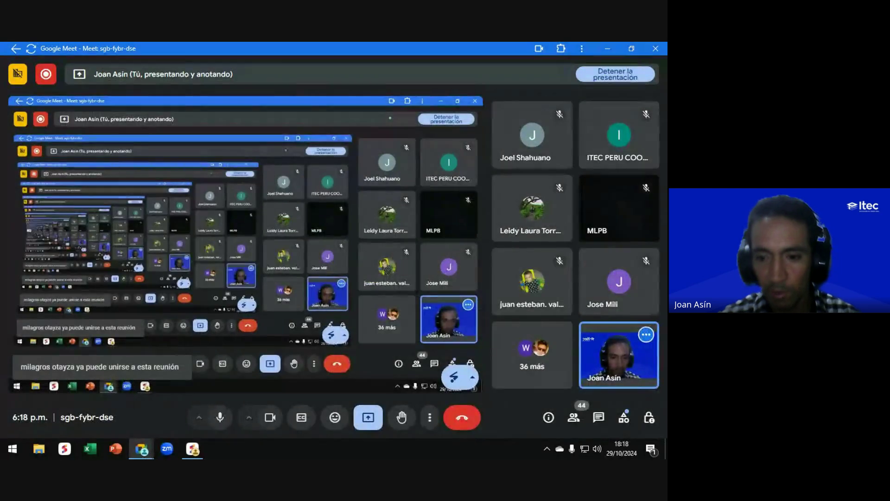
pyautogui.hotkey('alt', 'Tab')
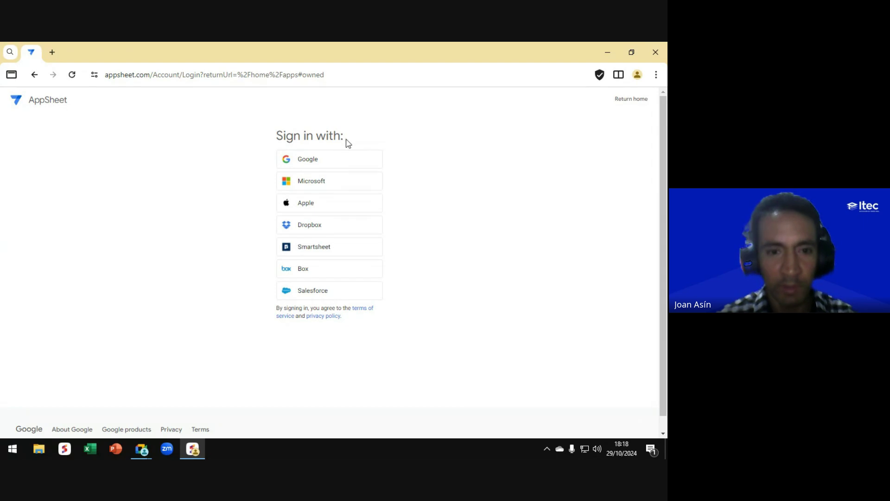
# Step: Choose Google as the AppSheet sign-in method and select the existing Google account
pyautogui.press('ctrl')
pyautogui.press('ctrl')
pyautogui.click(307, 161)
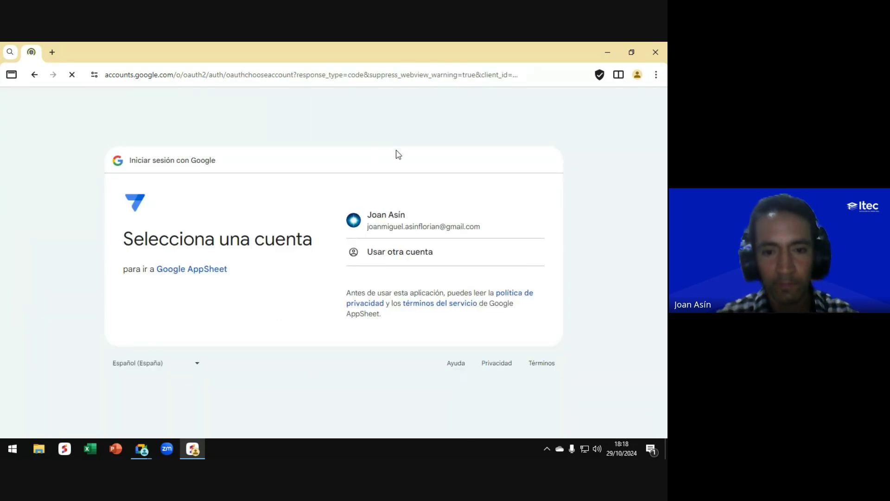
pyautogui.click(393, 233)
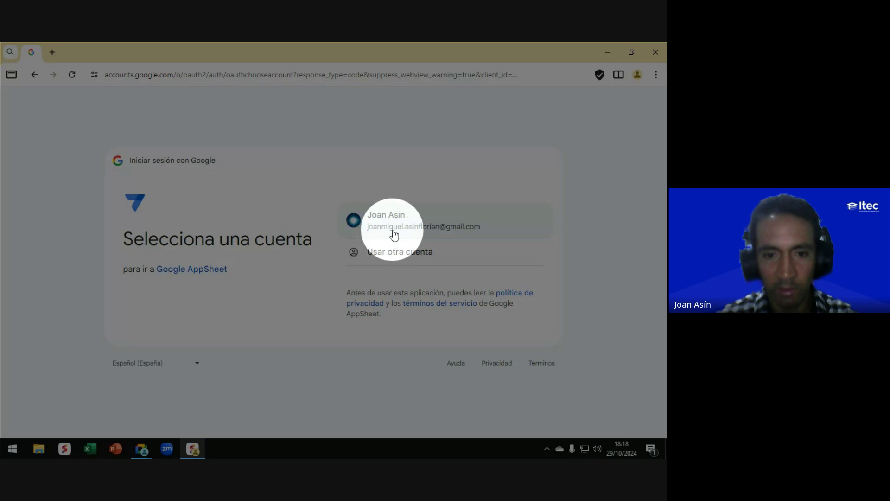
pyautogui.click(388, 221)
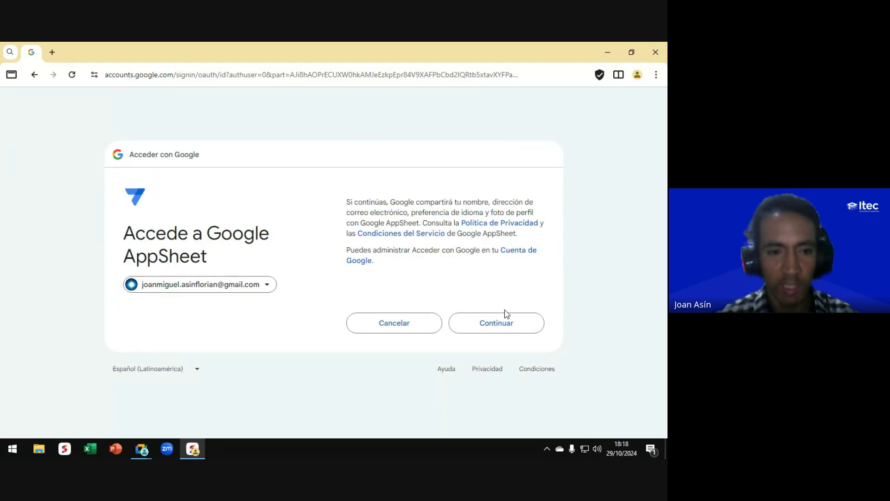
# Step: Agree to share the Google profile details with Google AppSheet and continue the sign-in
pyautogui.press('ctrl')
pyautogui.press('ctrl')
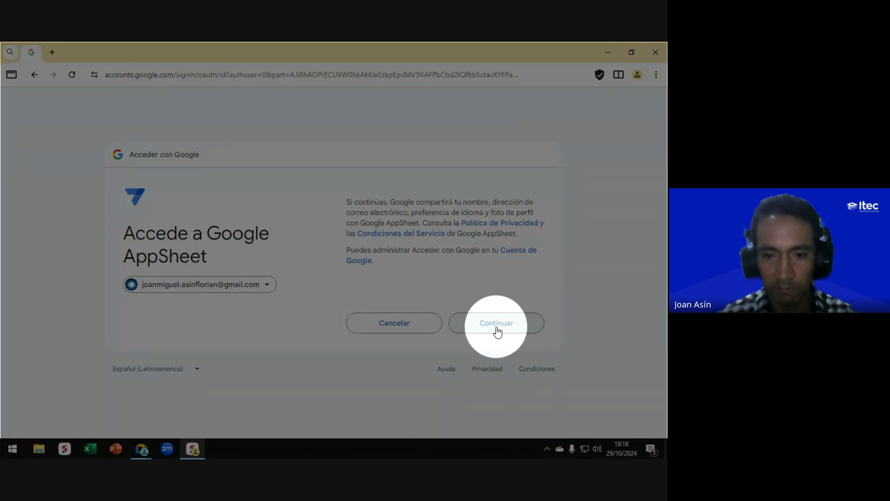
pyautogui.click(496, 328)
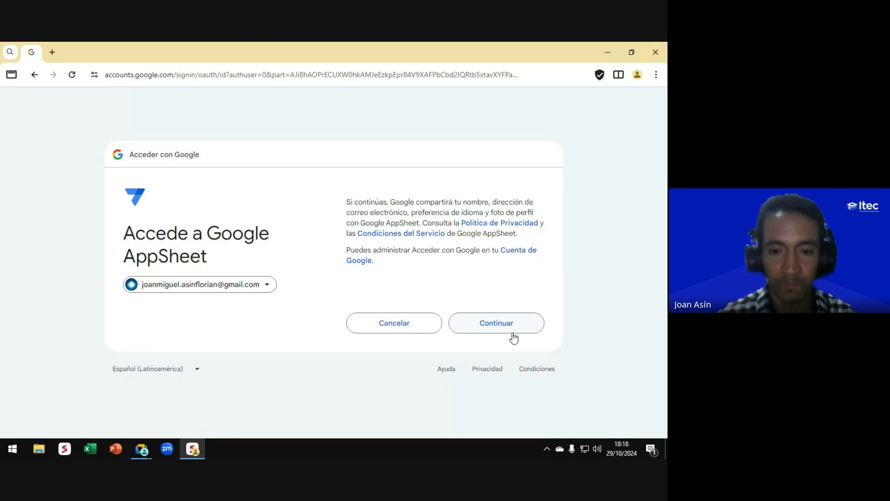
pyautogui.press('ctrl')
pyautogui.press('ctrl')
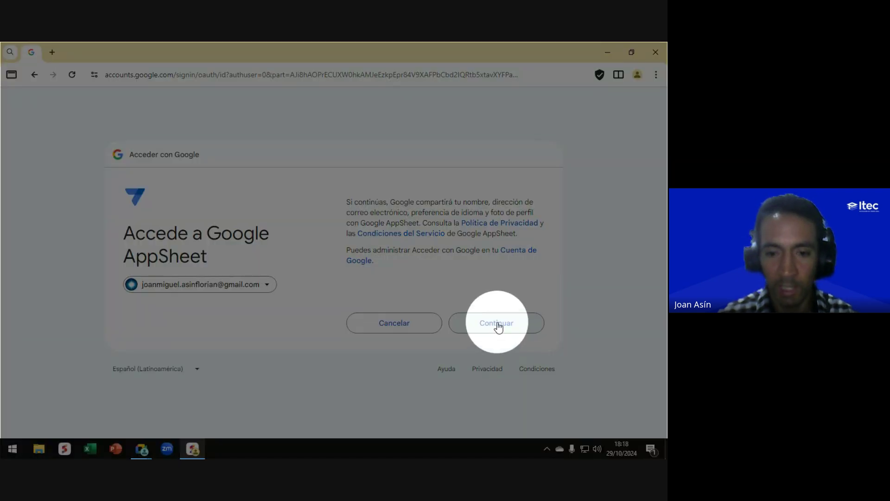
pyautogui.click(494, 327)
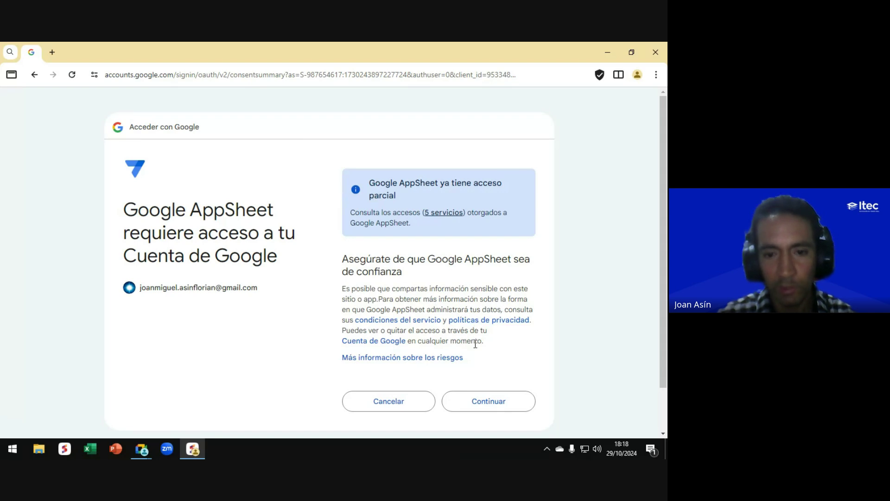
# Step: Grant Google AppSheet the requested access to the Google account to finish signing in
pyautogui.press('ctrl')
pyautogui.press('ctrl')
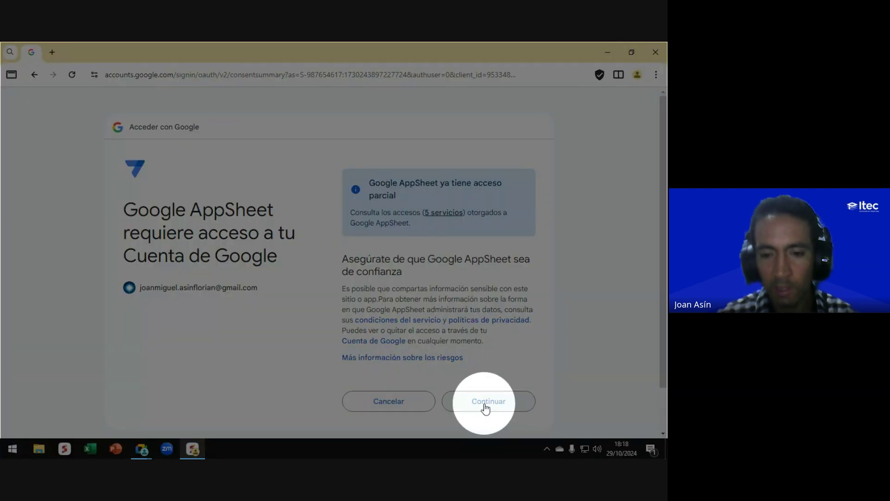
pyautogui.click(487, 411)
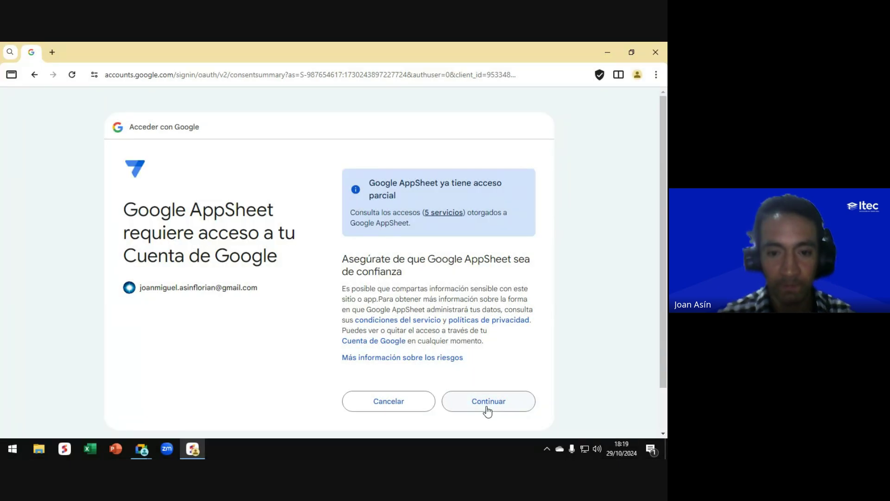
pyautogui.press('ctrl')
pyautogui.press('ctrl')
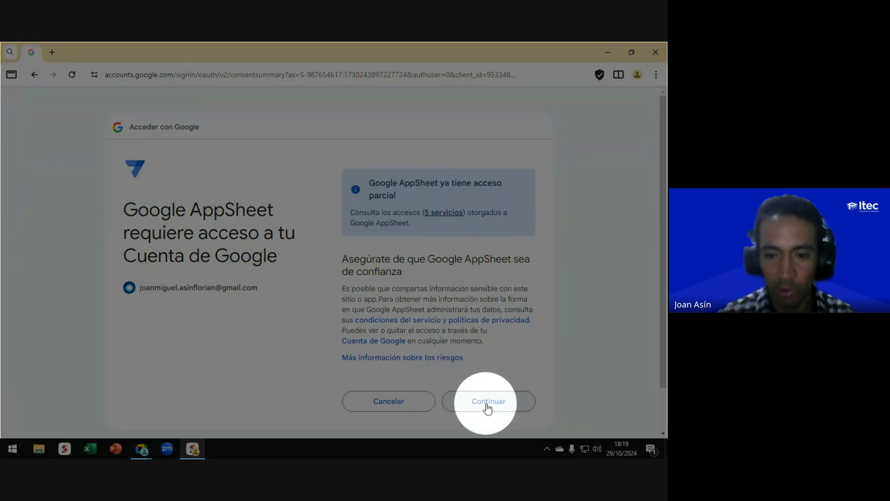
pyautogui.click(487, 408)
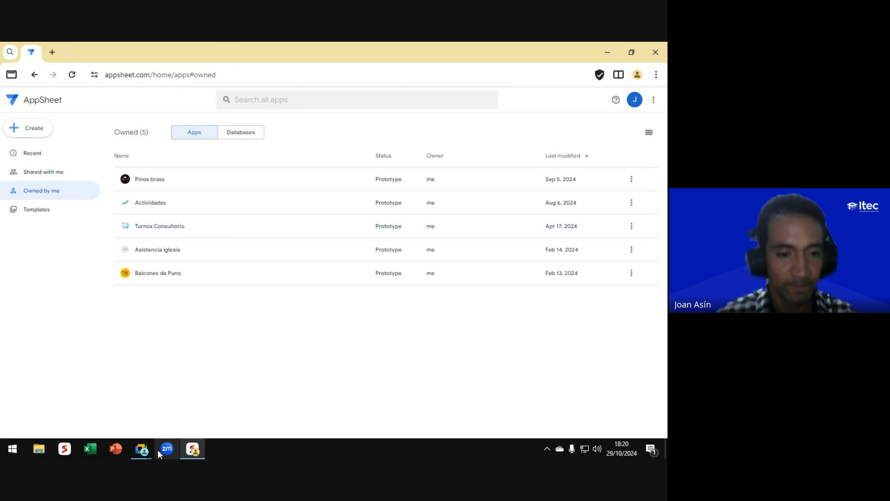
# Step: Switch to the Google Meet call to check on the participants and return to the AppSheet home page
pyautogui.click(143, 455)
pyautogui.click(91, 398)
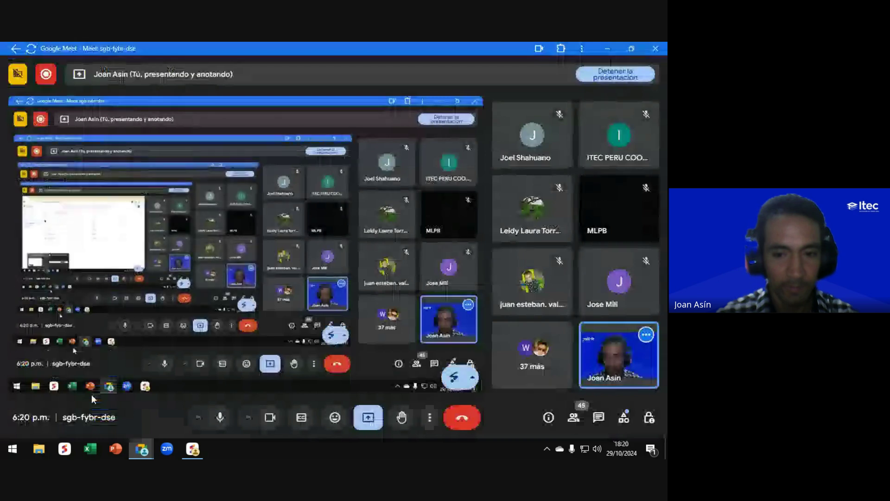
pyautogui.click(192, 451)
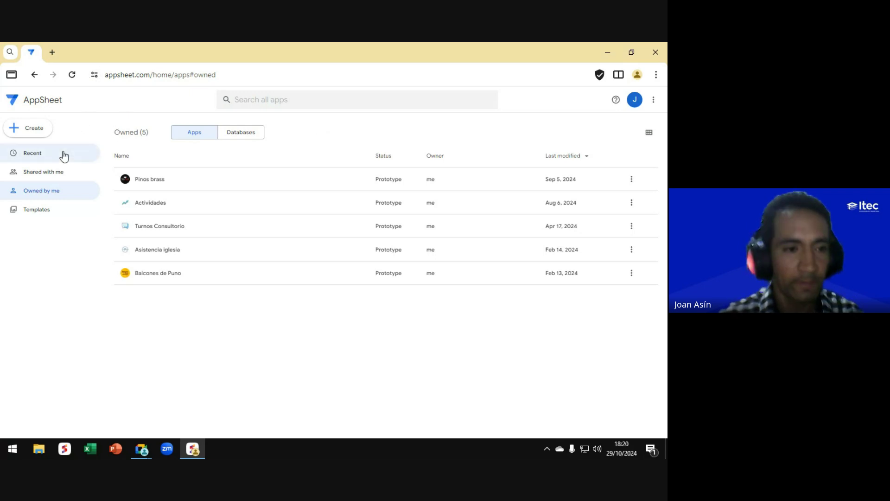
# Step: Spotlight the AppSheet home page's navigation sections, including Templates, and briefly check the Google Meet call
pyautogui.press('ctrl')
pyautogui.press('ctrl')
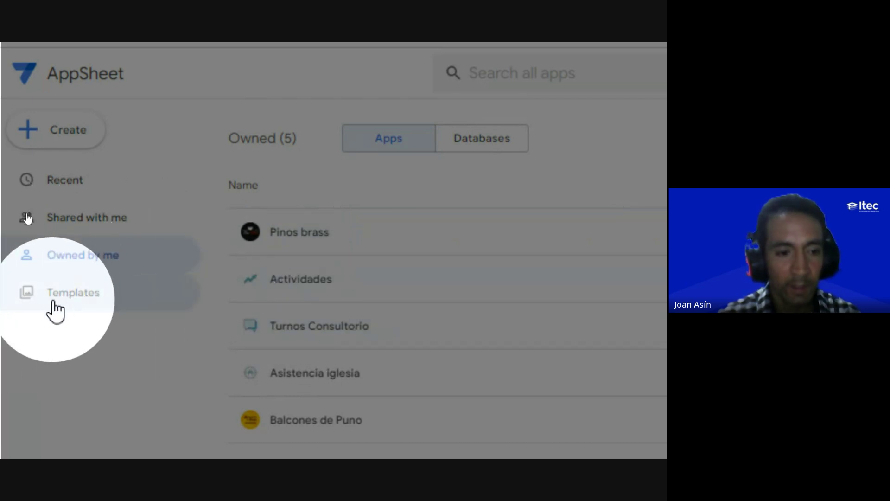
pyautogui.press('ctrl')
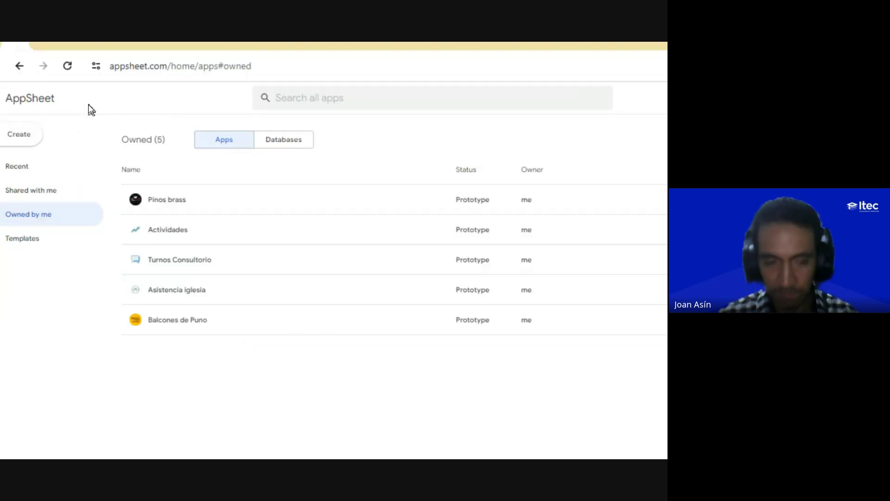
pyautogui.hotkey('alt', 'Tab')
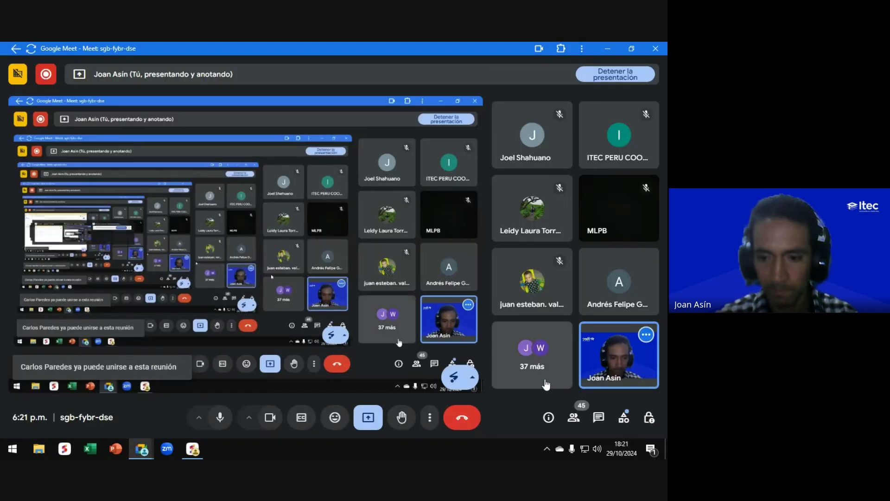
pyautogui.hotkey('alt', 'Tab')
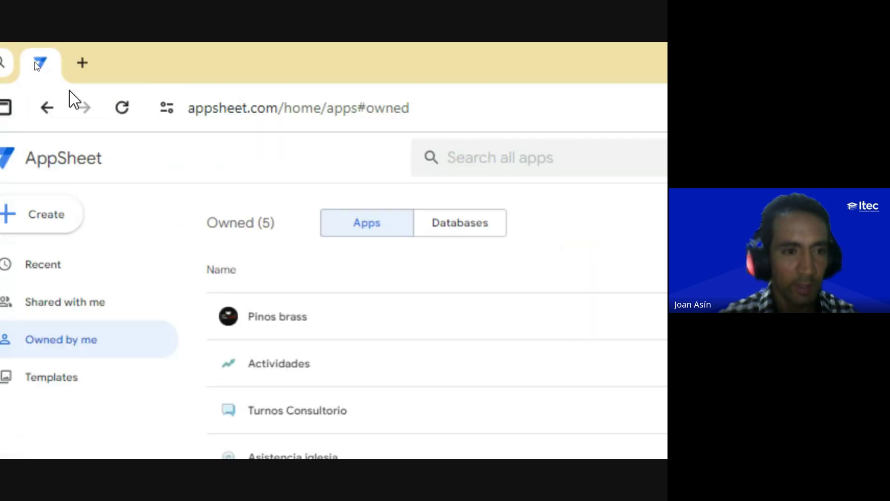
# Step: Examine the AppSheet creation options for apps and databases, close them, and check back with the Google Meet call
pyautogui.click(48, 222)
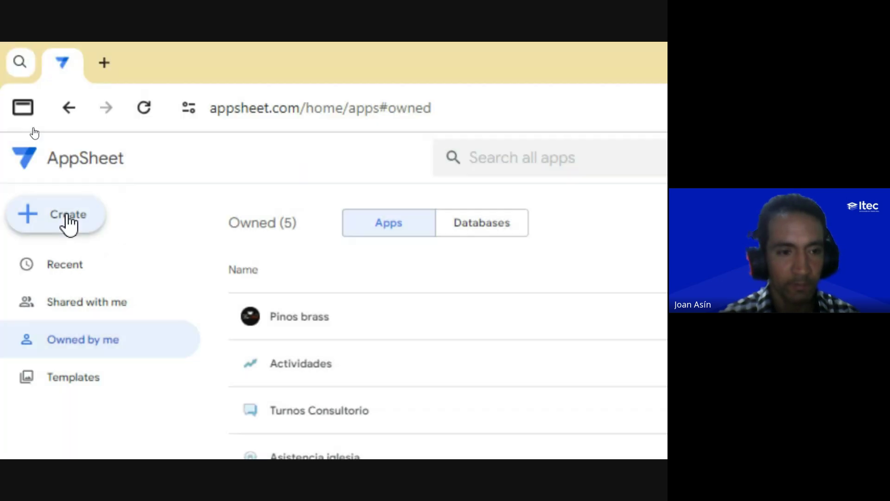
pyautogui.click(68, 222)
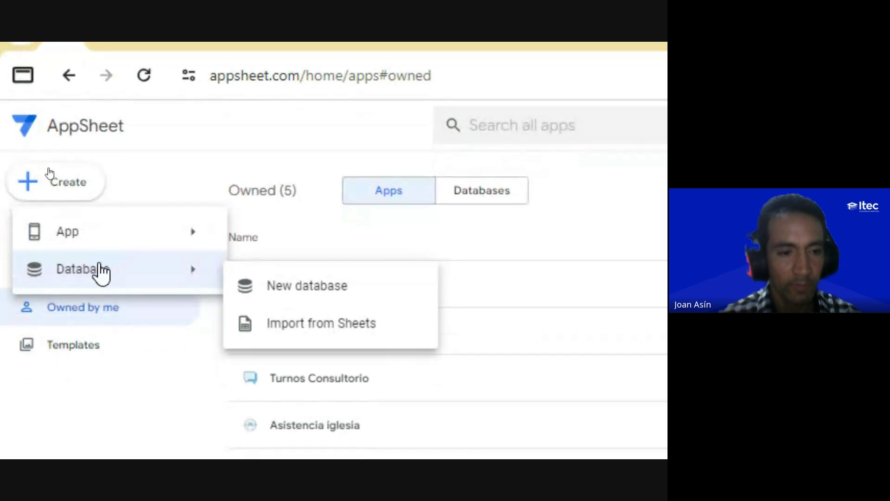
pyautogui.moveTo(94, 269)
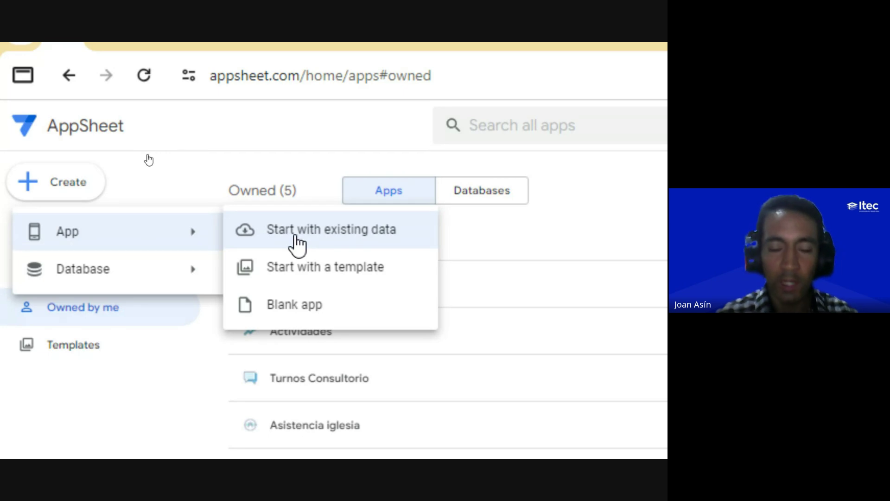
pyautogui.press('Escape')
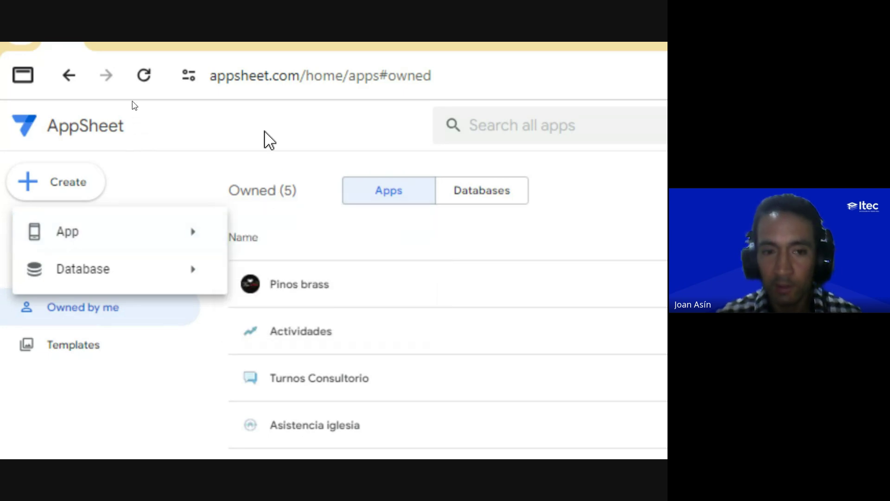
pyautogui.press('Escape')
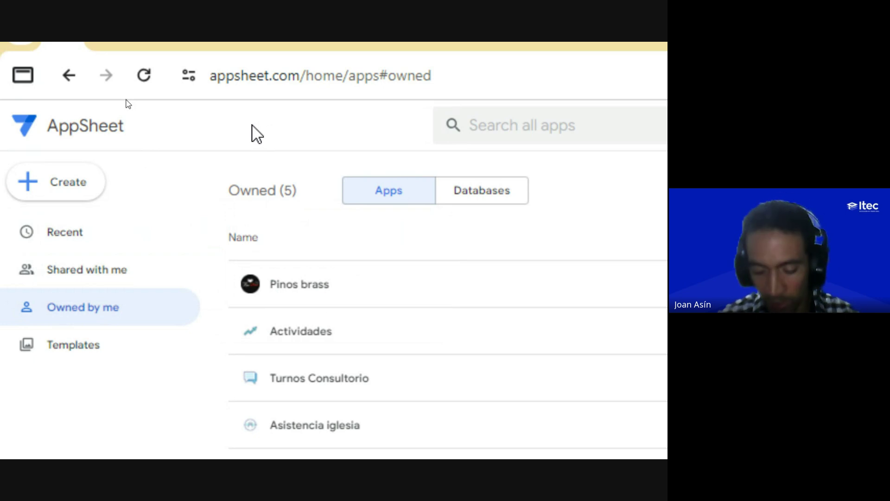
pyautogui.hotkey('alt', 'Tab')
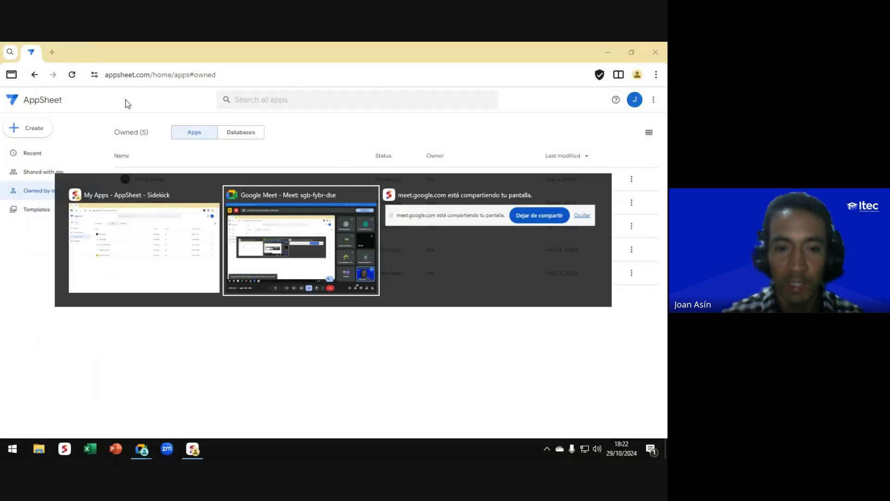
pyautogui.hotkey('alt', 'Tab')
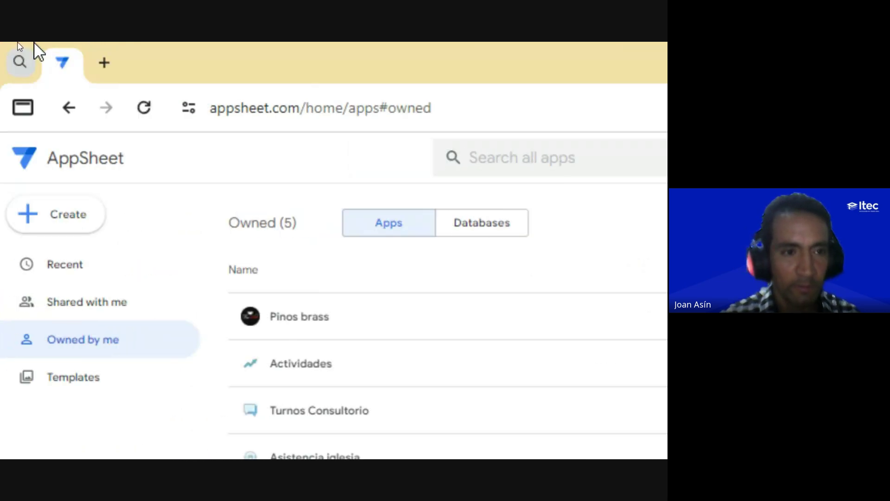
# Step: Open Google Drive at drive.google.com in a new browser tab
pyautogui.click(105, 64)
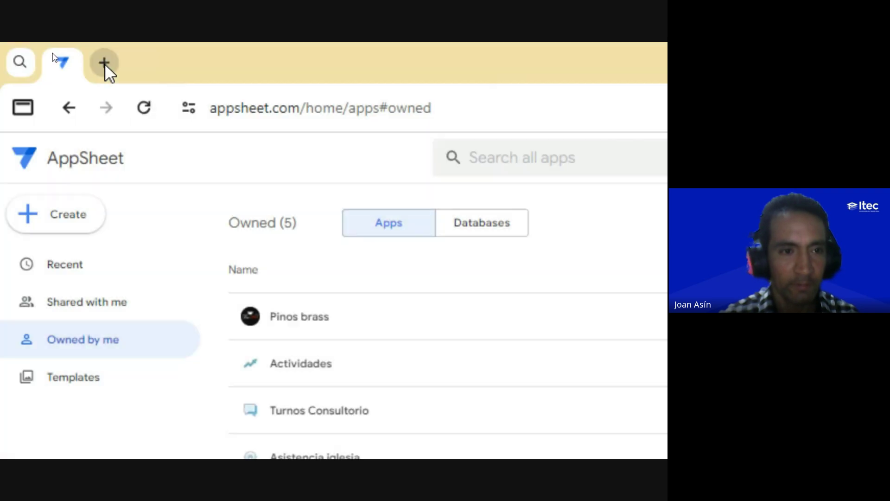
pyautogui.click(104, 63)
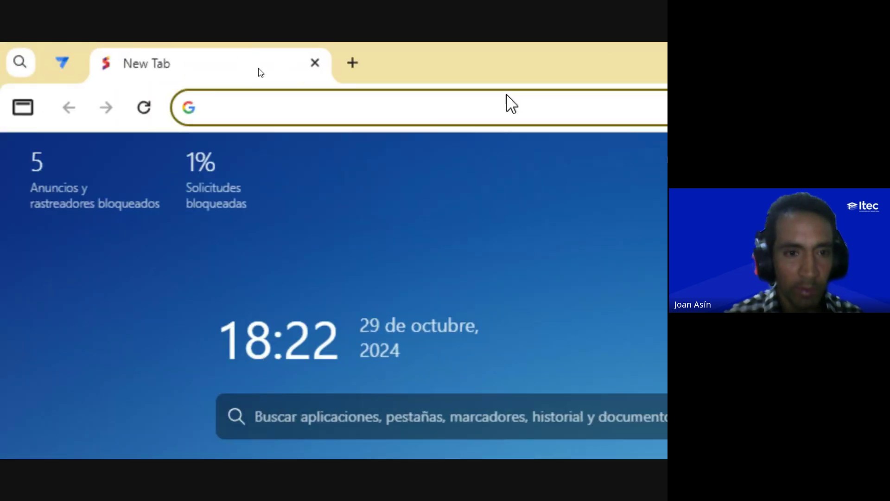
pyautogui.write('driver')
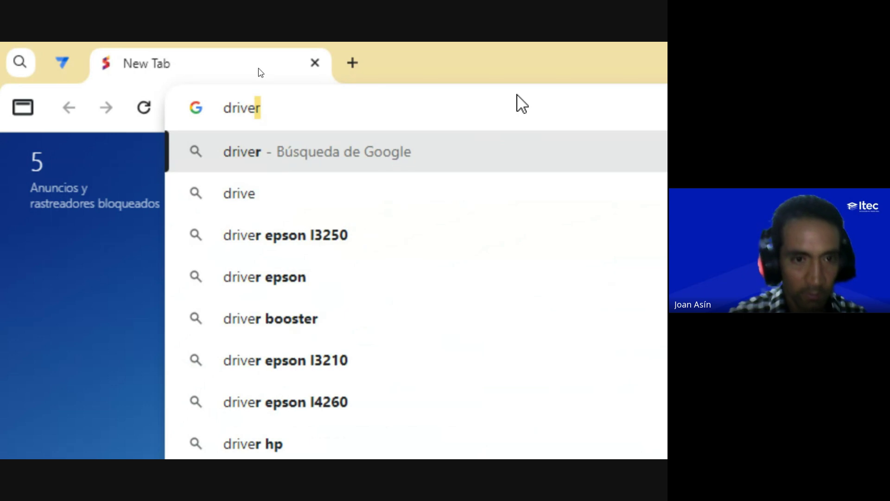
pyautogui.write('.google')
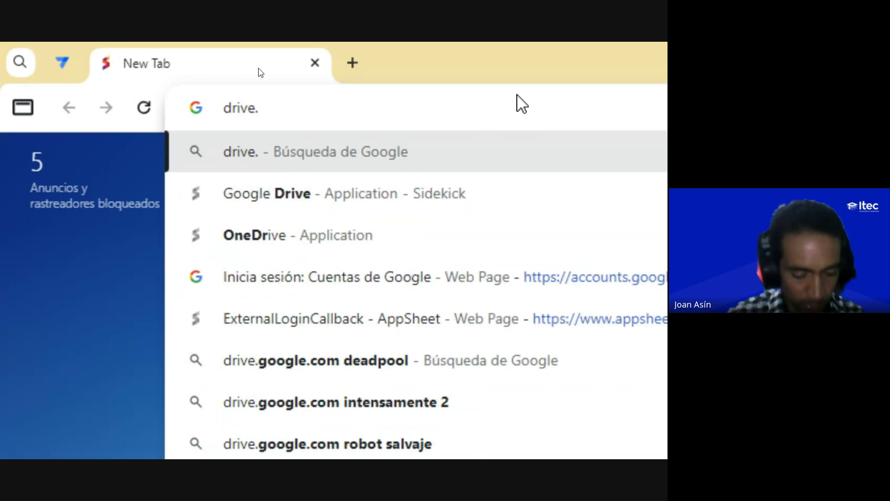
pyautogui.write('.com')
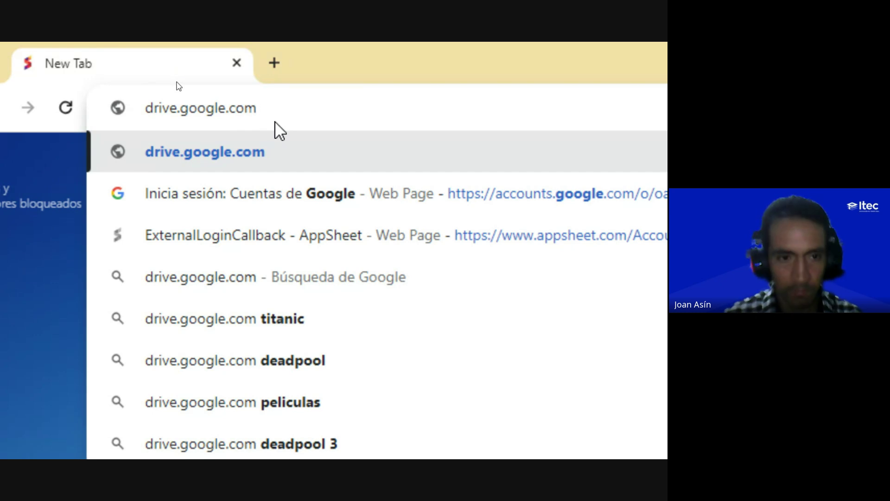
pyautogui.press('Return')
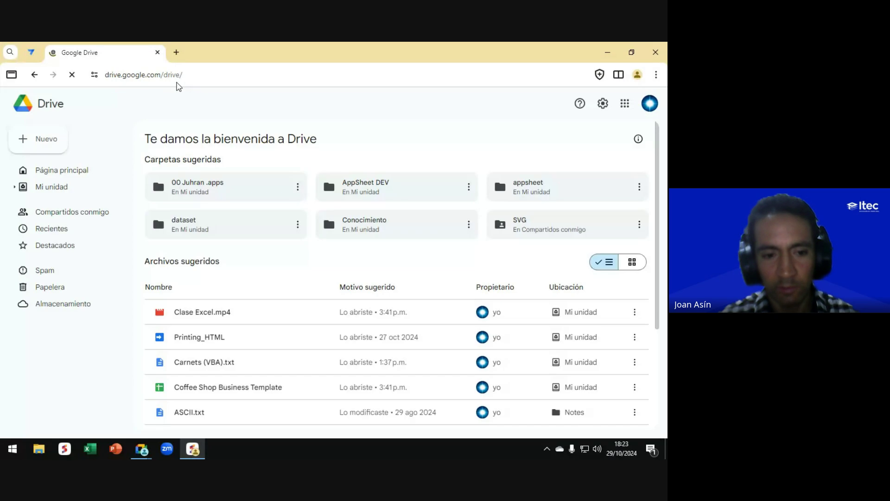
# Step: Show the AppSheet page and Google Drive side by side in turn, check on the Google Meet call, and return to Drive
pyautogui.click(31, 52)
pyautogui.click(95, 53)
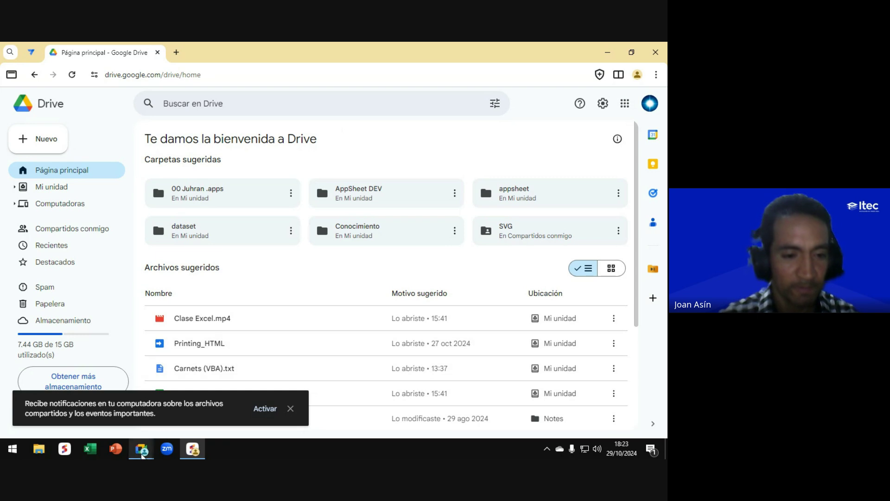
pyautogui.moveTo(142, 454)
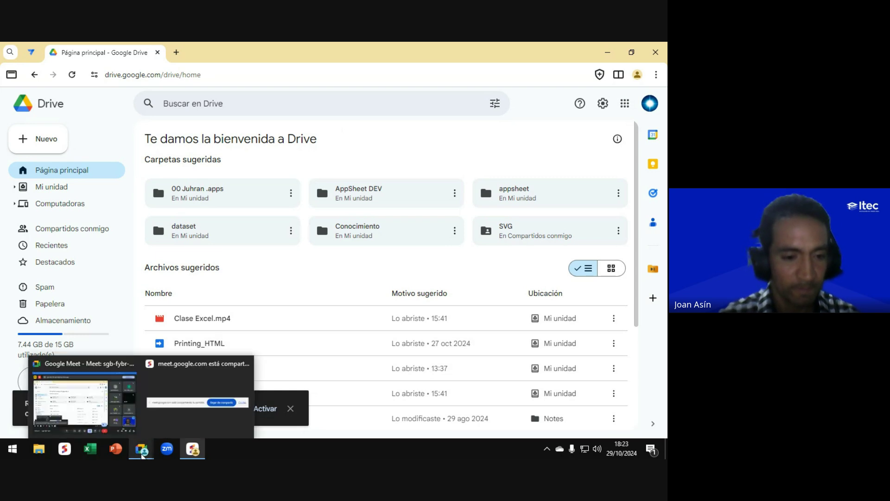
pyautogui.click(83, 404)
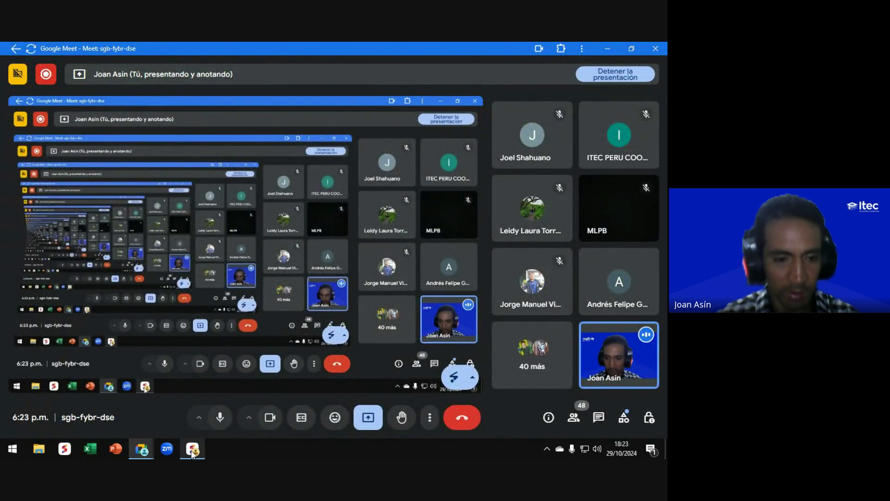
pyautogui.hotkey('alt', 'Tab')
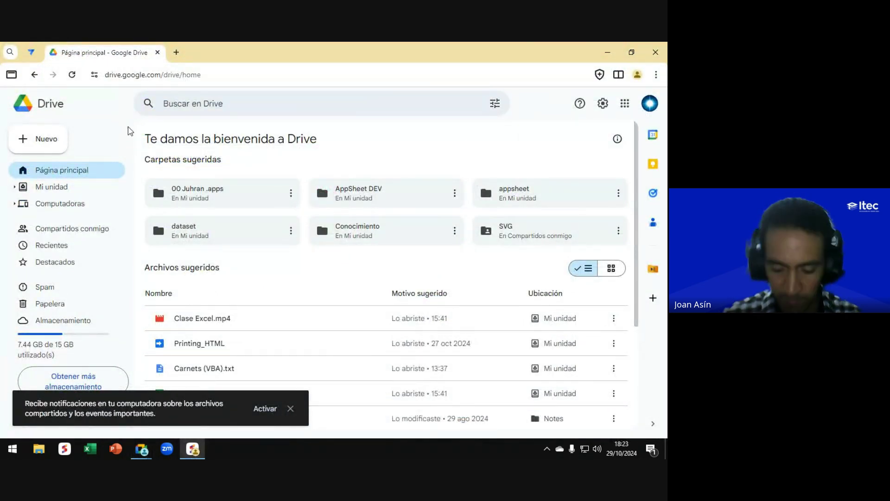
# Step: Go to Mi unidad in Drive and create a new Google Sheets spreadsheet there
pyautogui.click(51, 193)
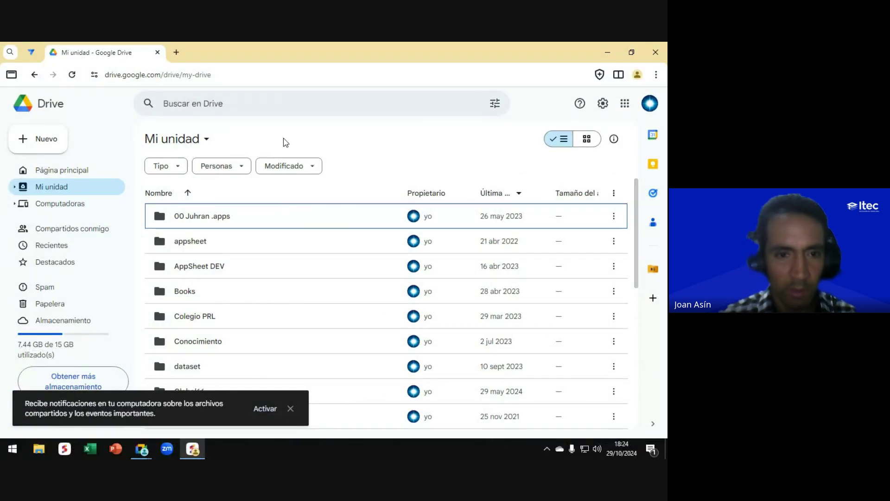
pyautogui.click(296, 140)
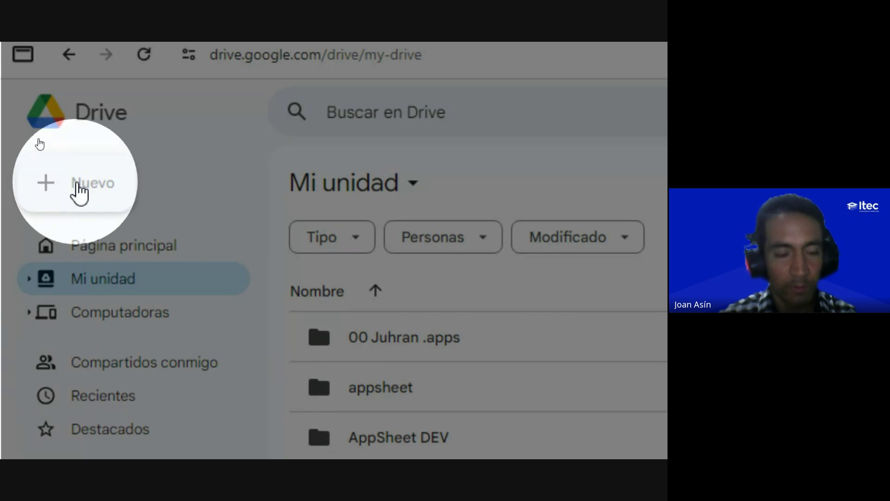
pyautogui.click(80, 192)
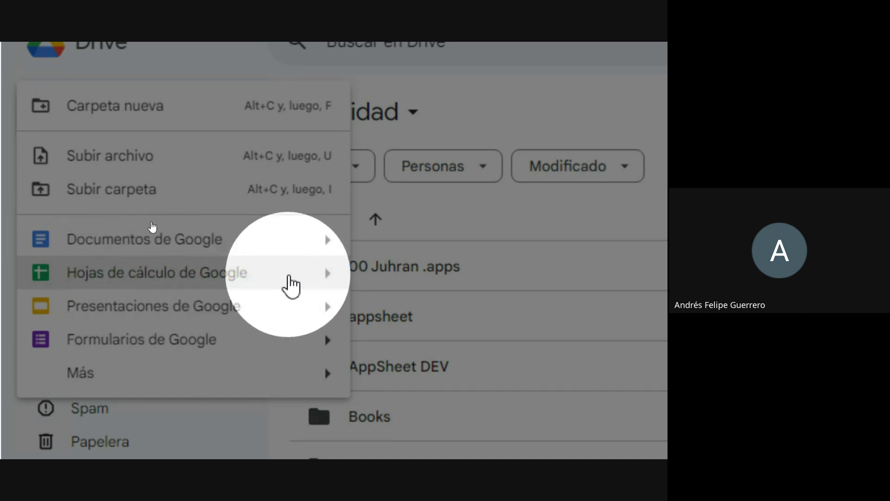
pyautogui.click(236, 284)
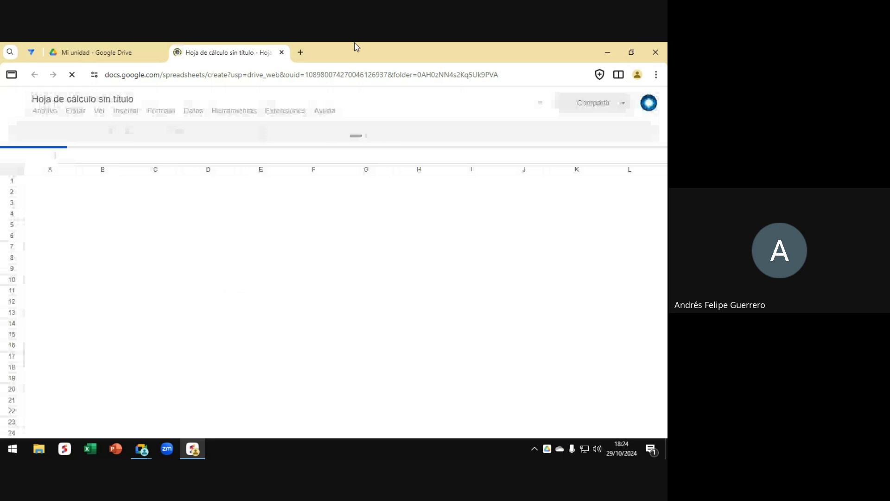
# Step: Check the Google Meet call, return to the new spreadsheet and dismiss the Tablas suggestions
pyautogui.hotkey('alt', 'Tab')
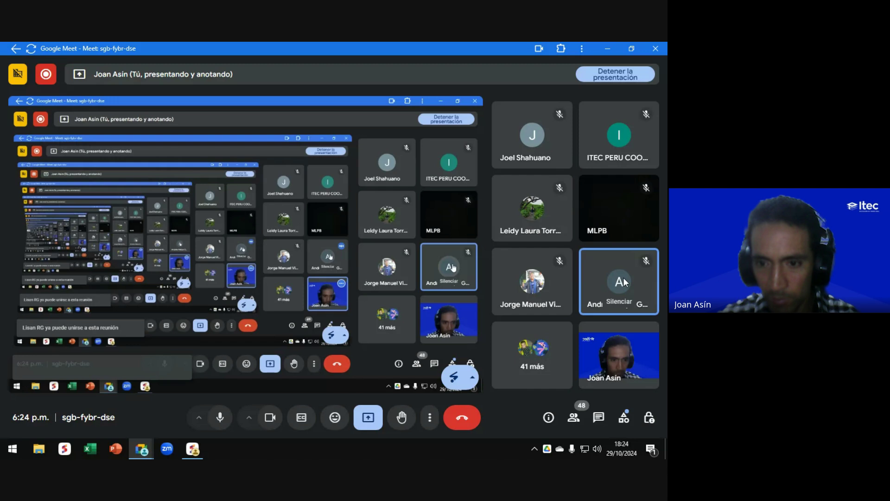
pyautogui.hotkey('alt', 'Tab')
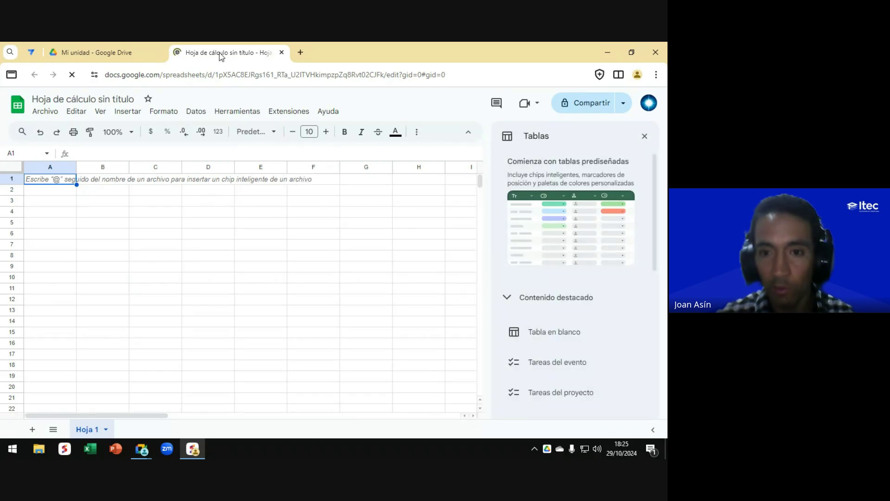
pyautogui.click(643, 141)
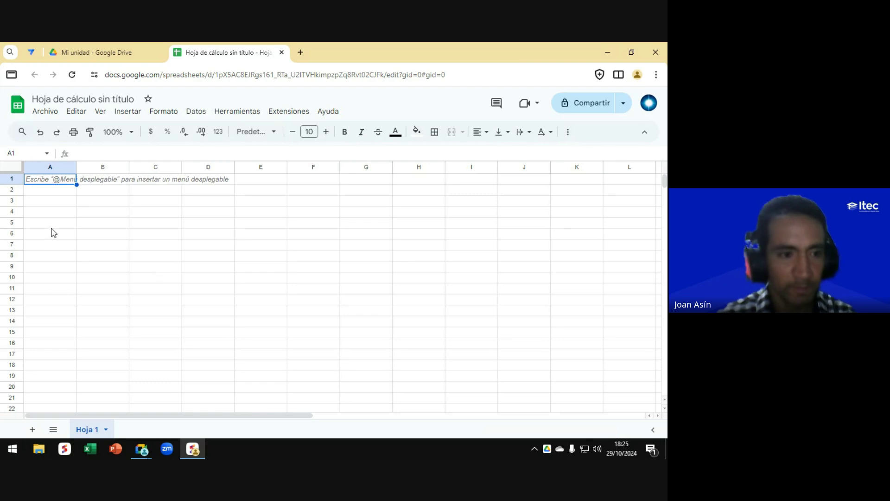
pyautogui.hotkey('ctrl', '+')
pyautogui.hotkey('ctrl', '+')
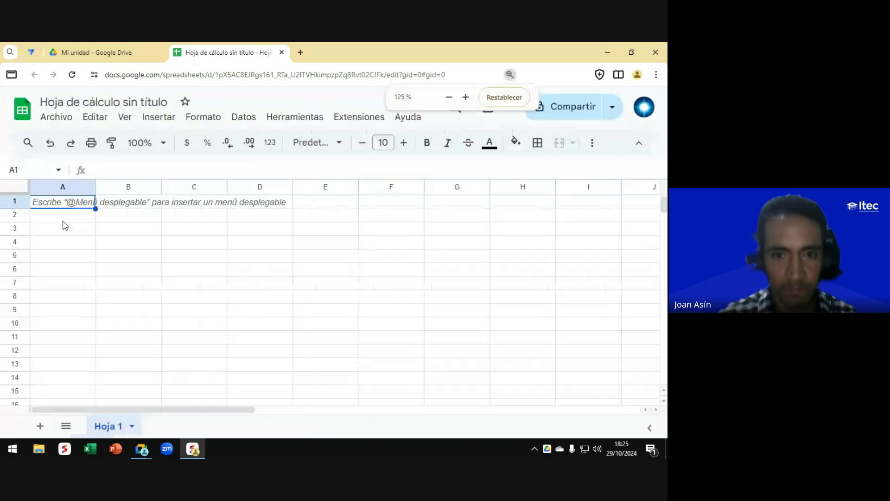
pyautogui.hotkey('ctrl', '-')
pyautogui.hotkey('ctrl', '-')
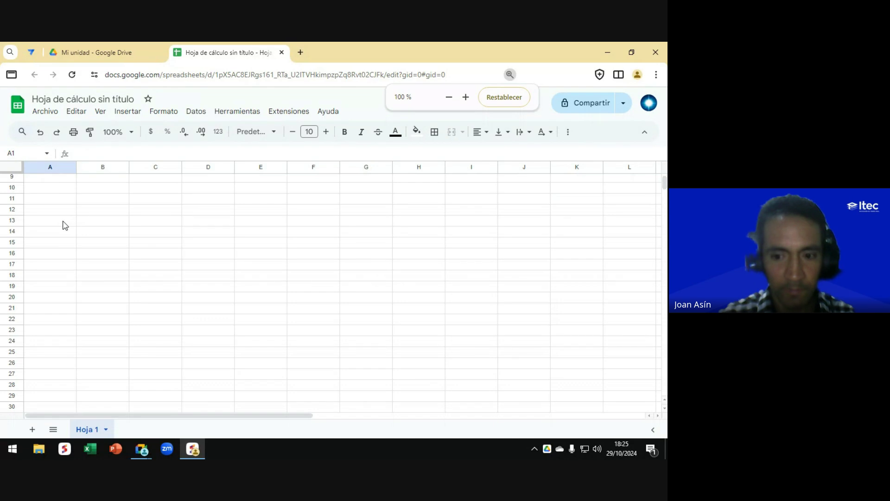
pyautogui.click(46, 187)
pyautogui.scroll(3, 66, 258)
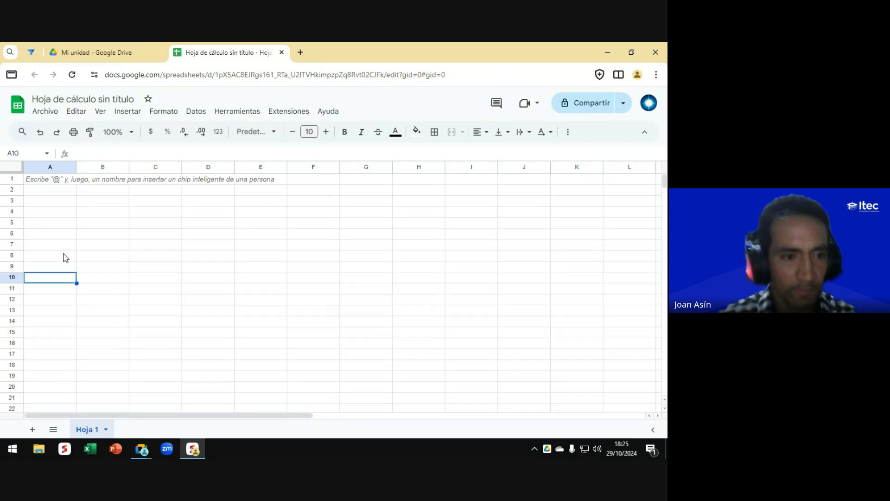
pyautogui.click(47, 182)
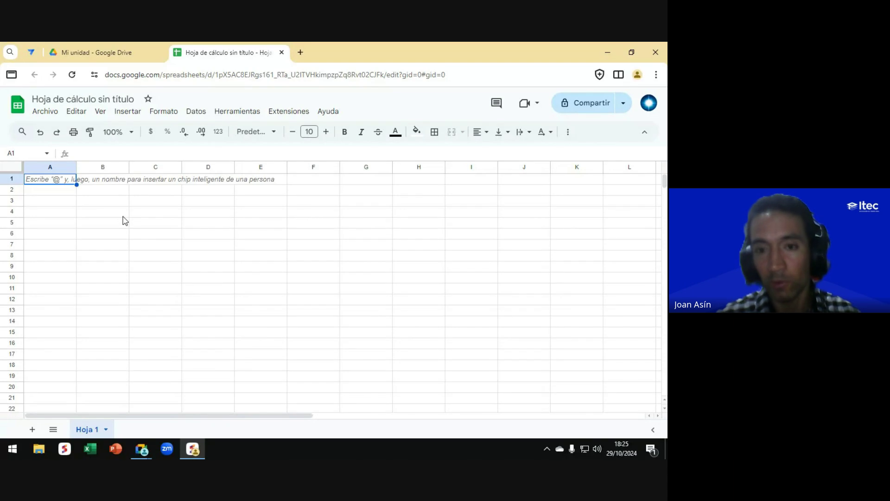
pyautogui.click(49, 193)
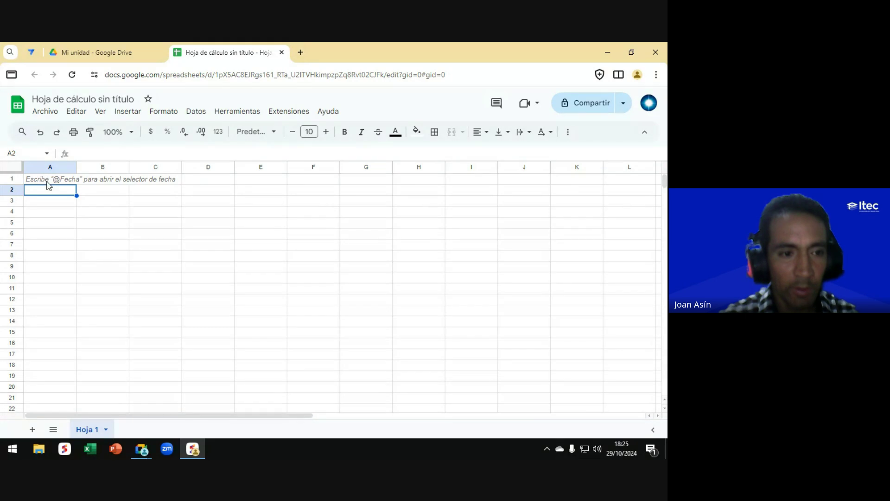
pyautogui.click(47, 181)
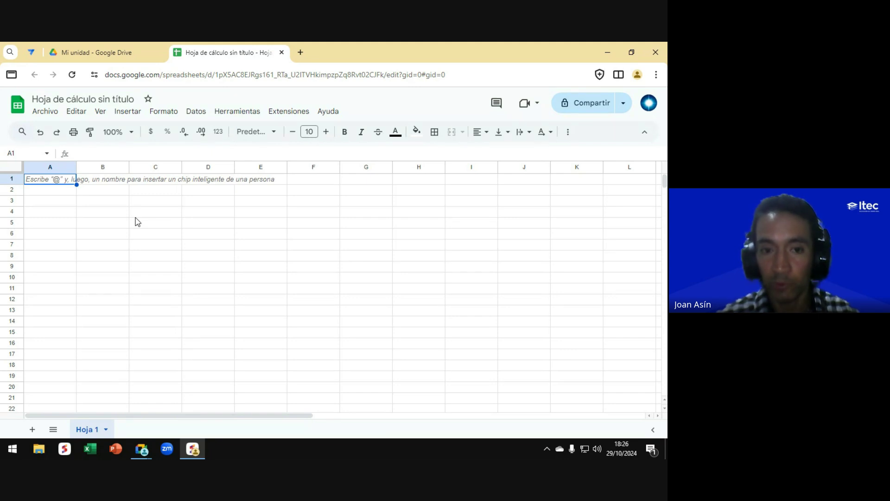
# Step: Enter the column header ID_PRODUCTO in cell A1 of Hoja 1
pyautogui.click(56, 194)
pyautogui.press('Up')
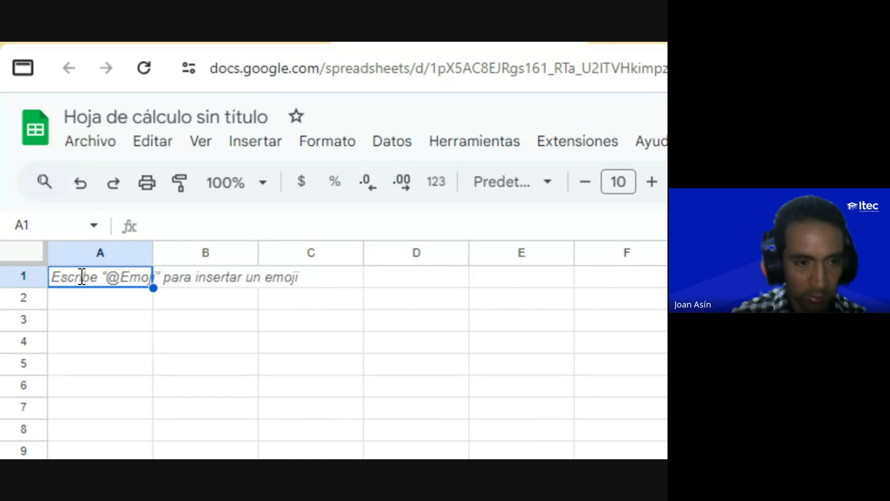
pyautogui.write('ID_')
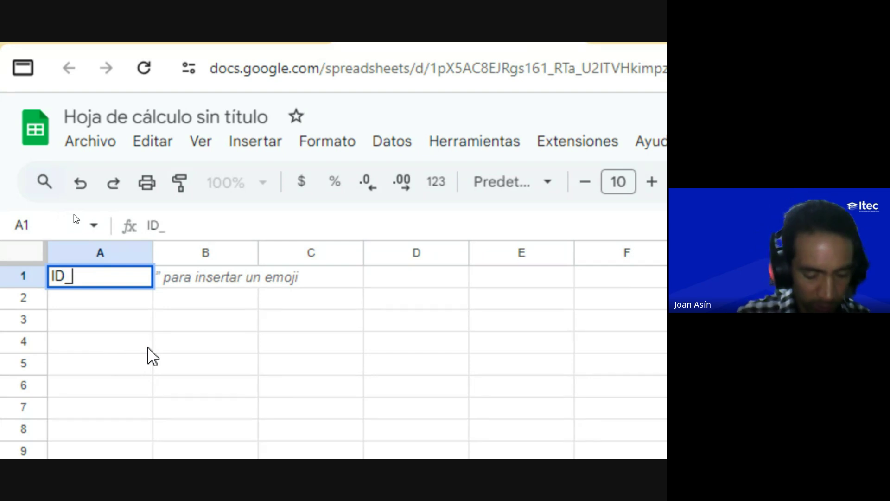
pyautogui.write('PRODUC')
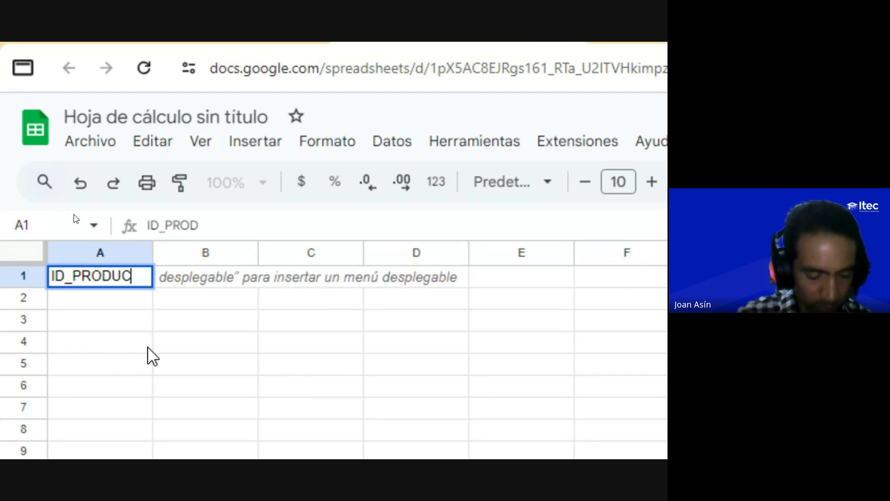
pyautogui.write('TO')
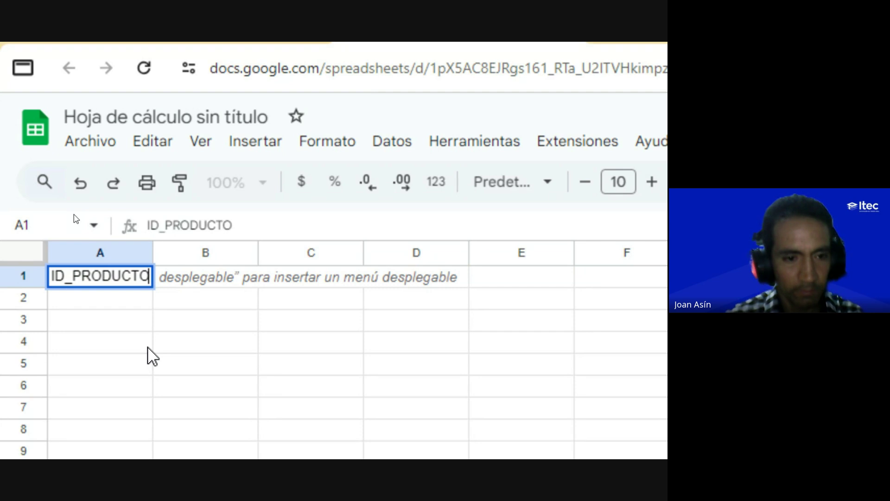
pyautogui.press('Tab')
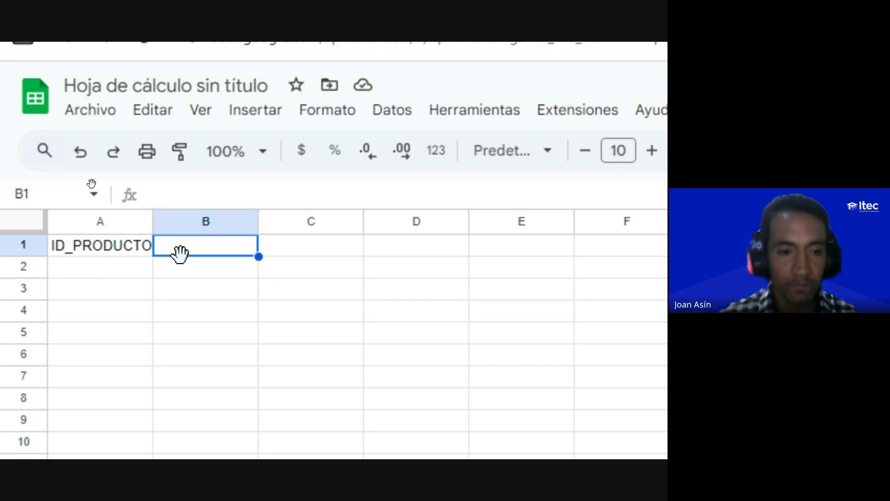
# Step: Enter the column headers PRODUCTO, PRECIO and FOTO in cells B1, C1 and D1, and select cell A2
pyautogui.click(89, 246)
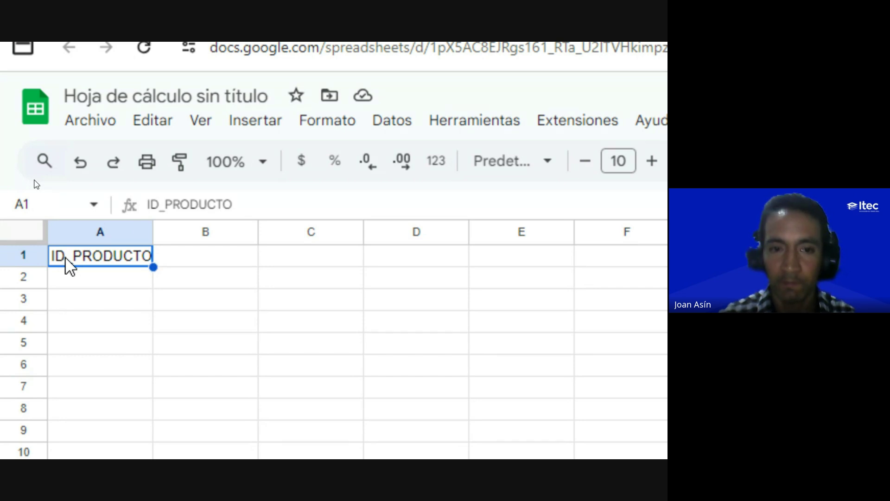
pyautogui.click(189, 259)
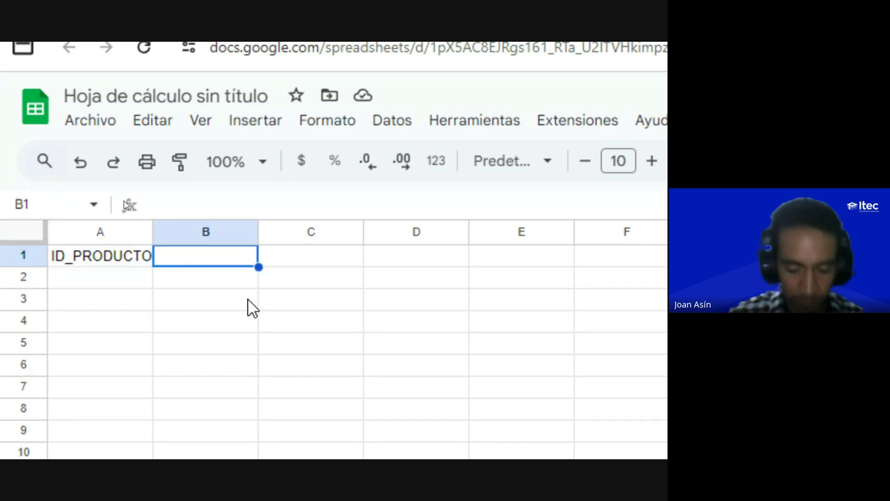
pyautogui.write('PRODUCTO')
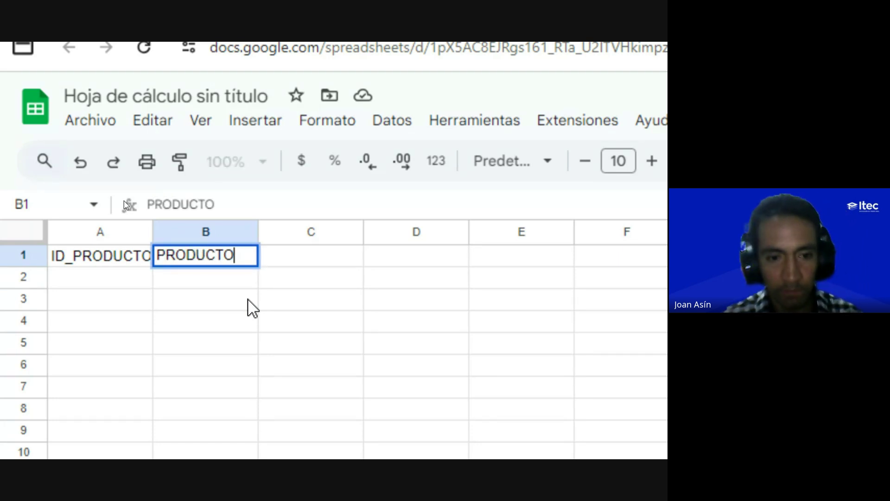
pyautogui.press('Tab')
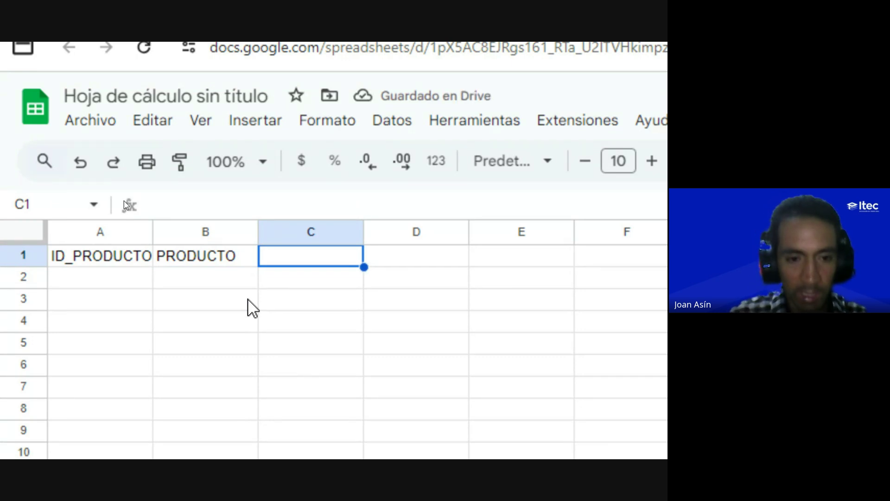
pyautogui.write('PRECIO')
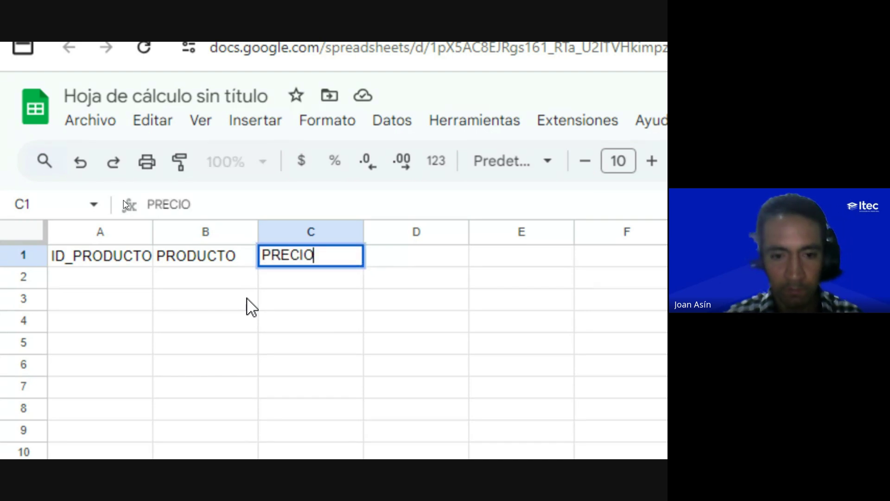
pyautogui.press('Tab')
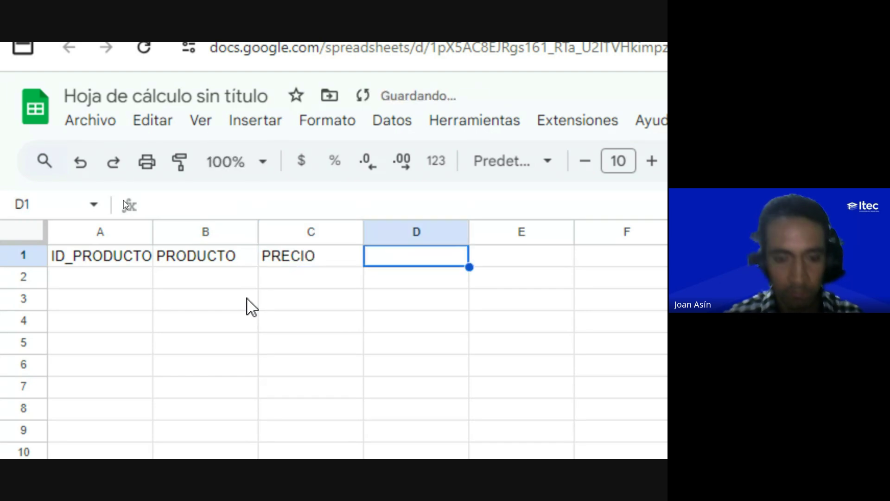
pyautogui.write('FOTO')
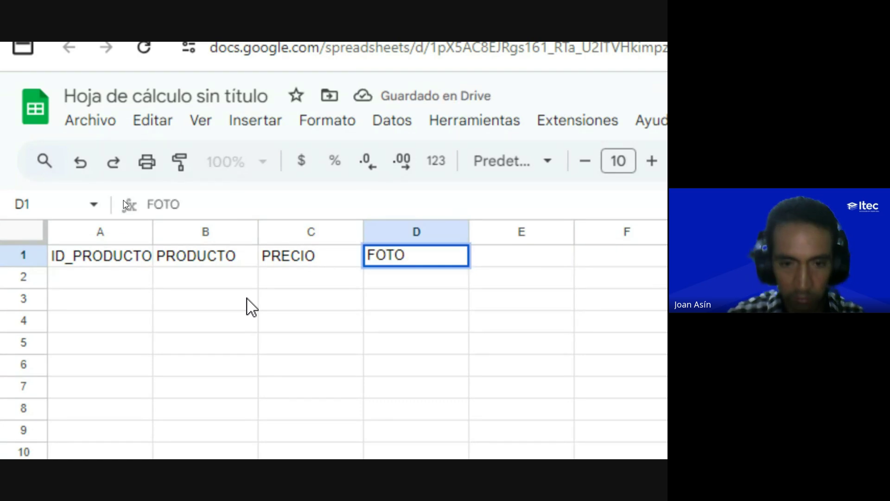
pyautogui.press('Return')
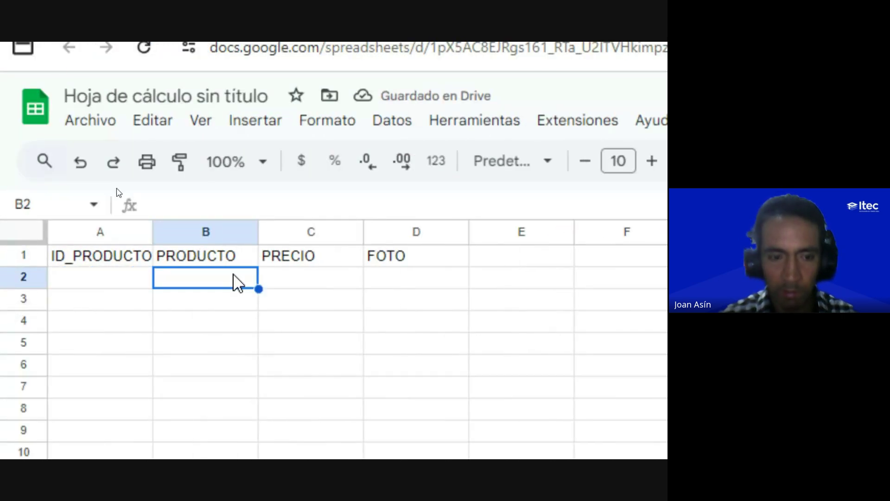
pyautogui.click(90, 284)
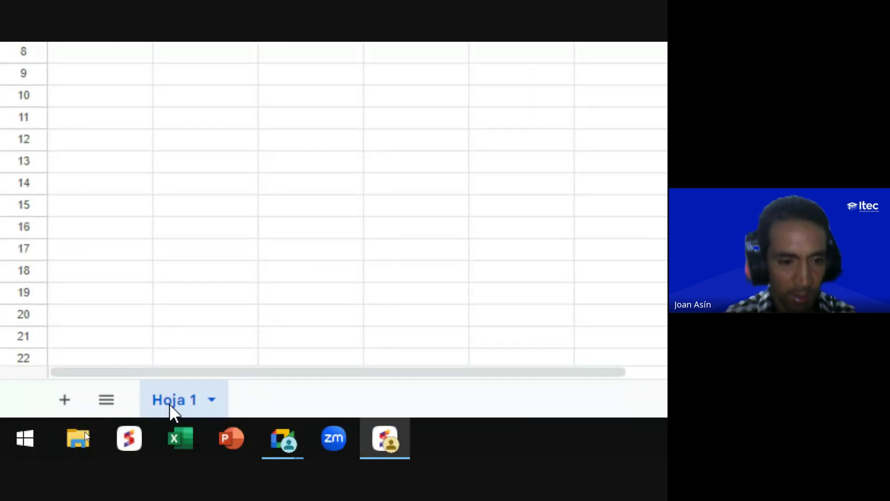
# Step: Rename the sheet Hoja 1 as Productos
pyautogui.doubleClick(169, 402)
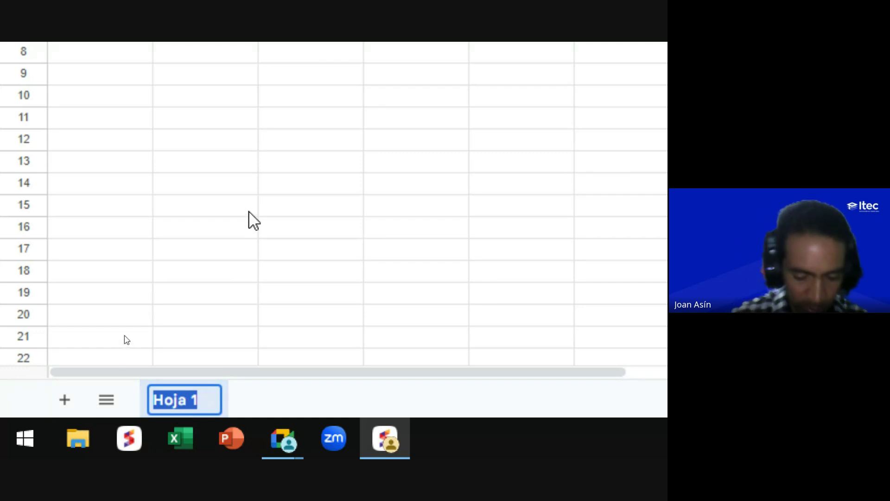
pyautogui.write('Producto')
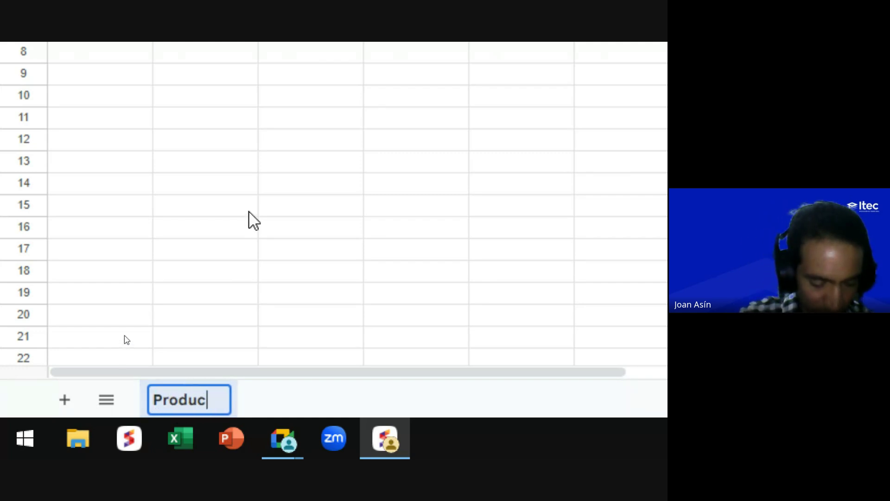
pyautogui.write('s')
pyautogui.press('Return')
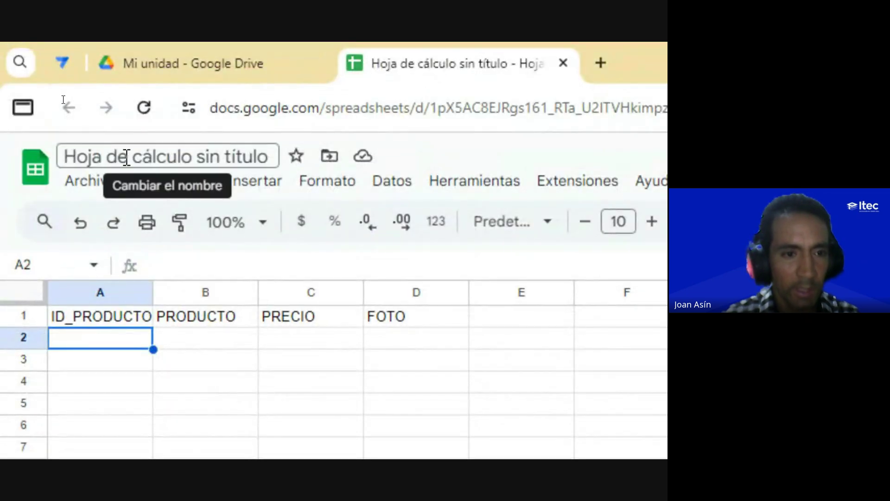
# Step: Rename the untitled spreadsheet file as Catálogo
pyautogui.click(126, 119)
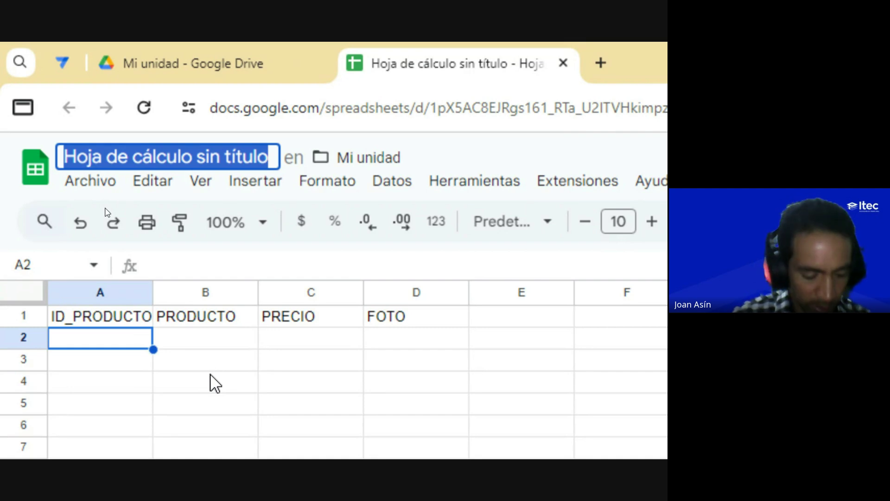
pyautogui.write('Catálog')
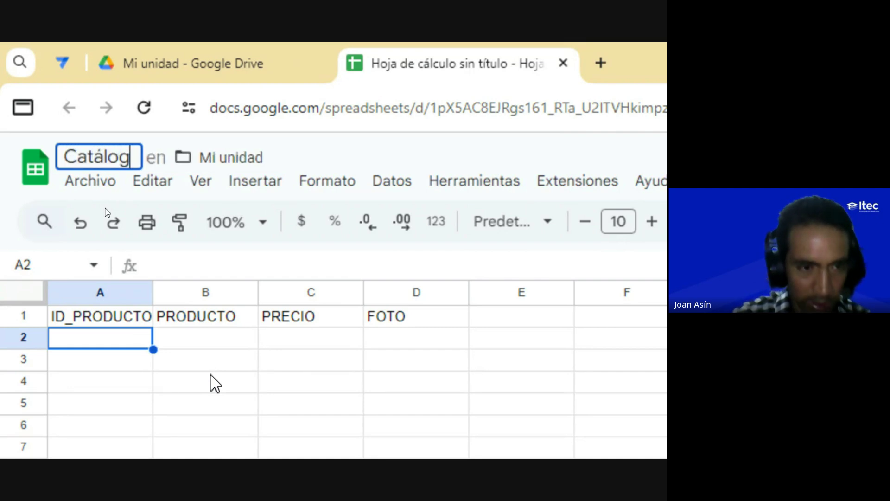
pyautogui.write('o')
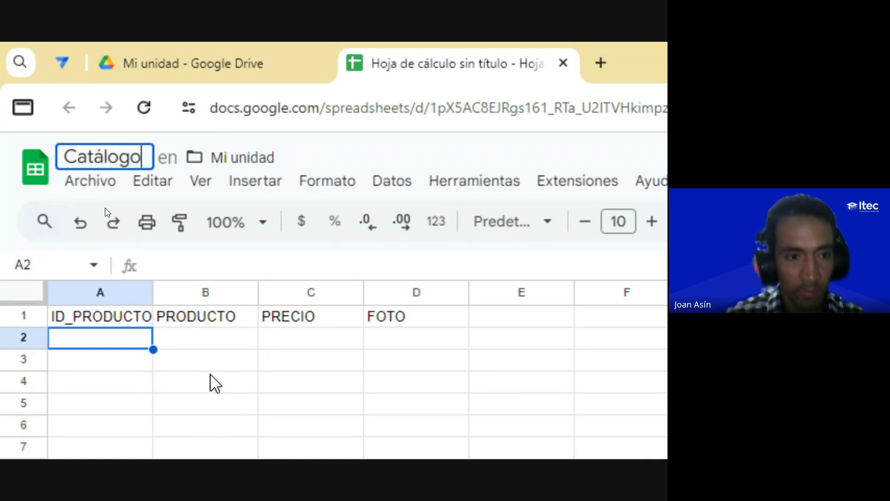
pyautogui.press('Return')
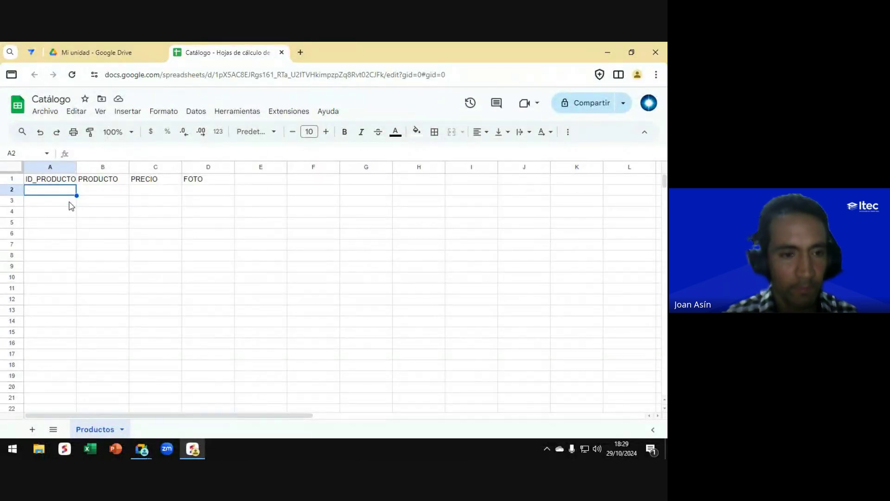
# Step: Check the in-call messages in the Google Meet call, close them and return to the Catálogo spreadsheet
pyautogui.hotkey('alt', 'Tab')
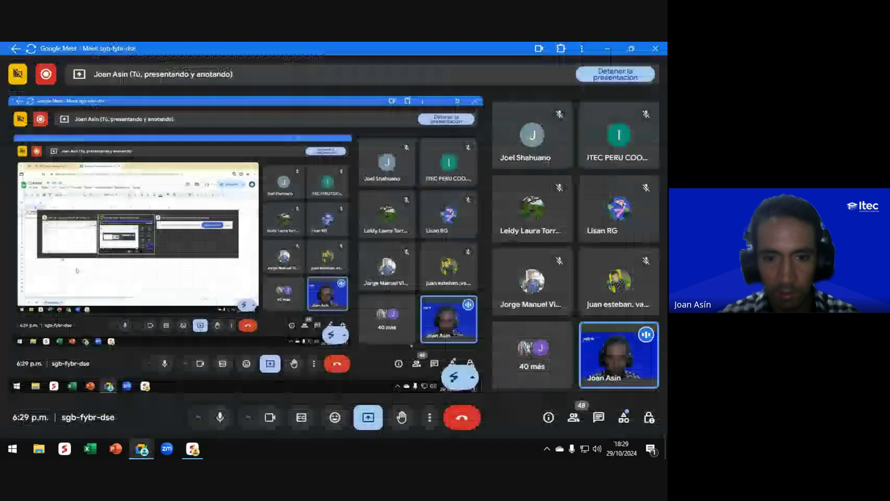
pyautogui.click(598, 417)
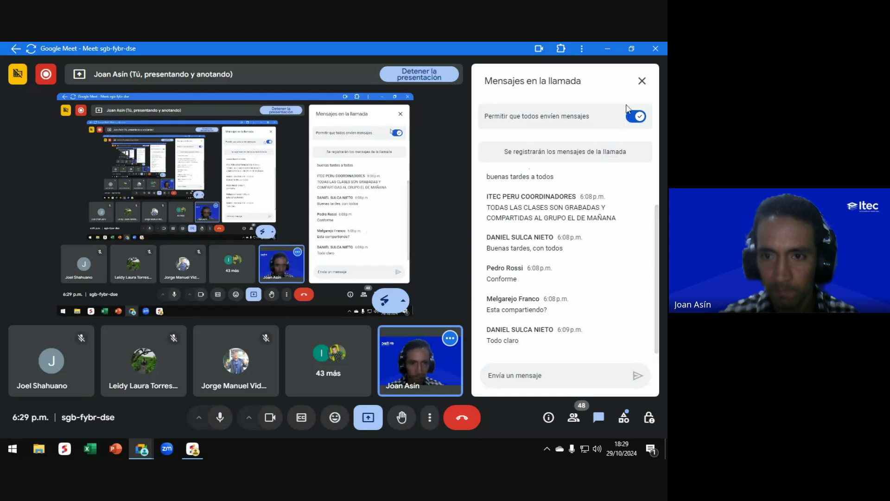
pyautogui.click(642, 81)
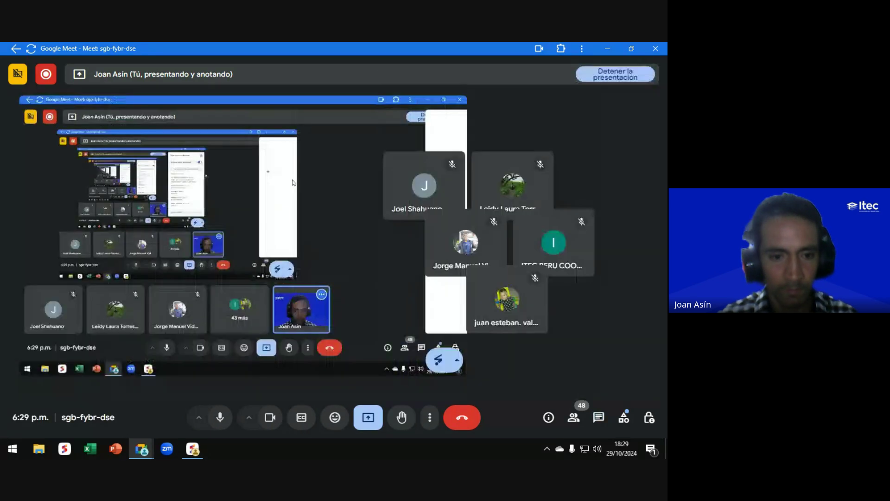
pyautogui.hotkey('alt', 'Tab')
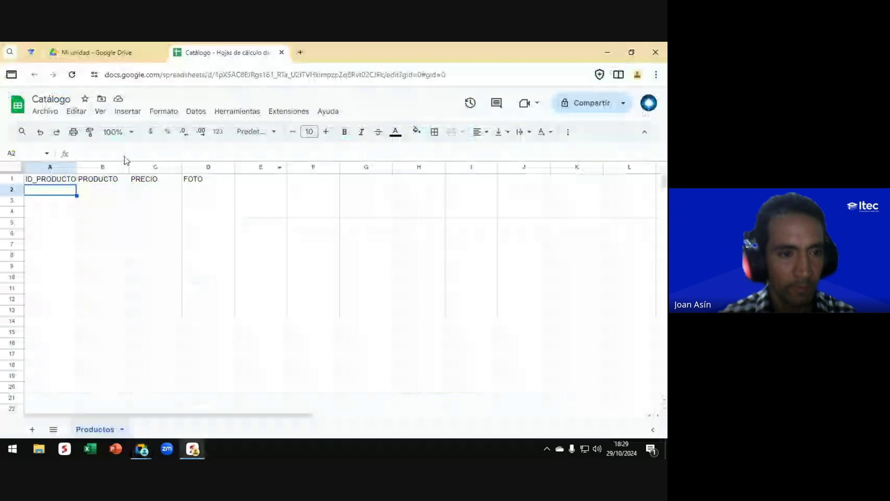
# Step: Point out the spreadsheet's file name, its column headers in row 1 and the Productos sheet
pyautogui.click(89, 194)
pyautogui.click(68, 193)
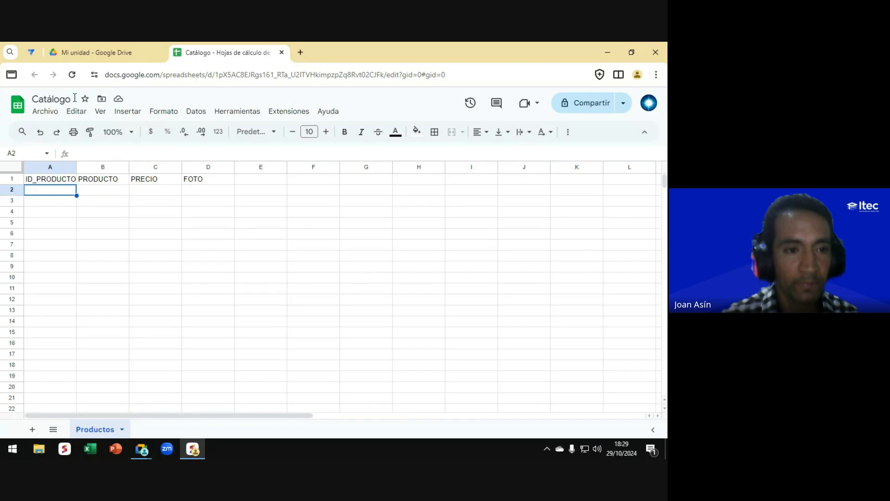
pyautogui.press('ctrl')
pyautogui.press('ctrl')
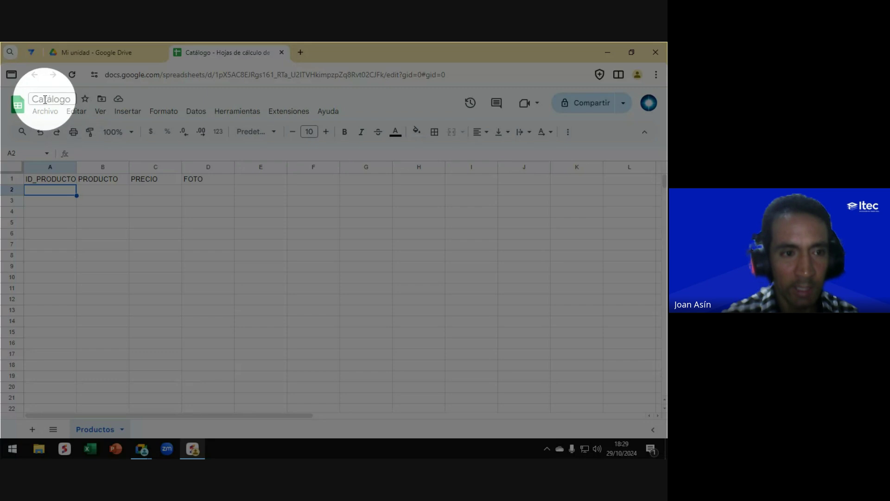
pyautogui.press('Escape')
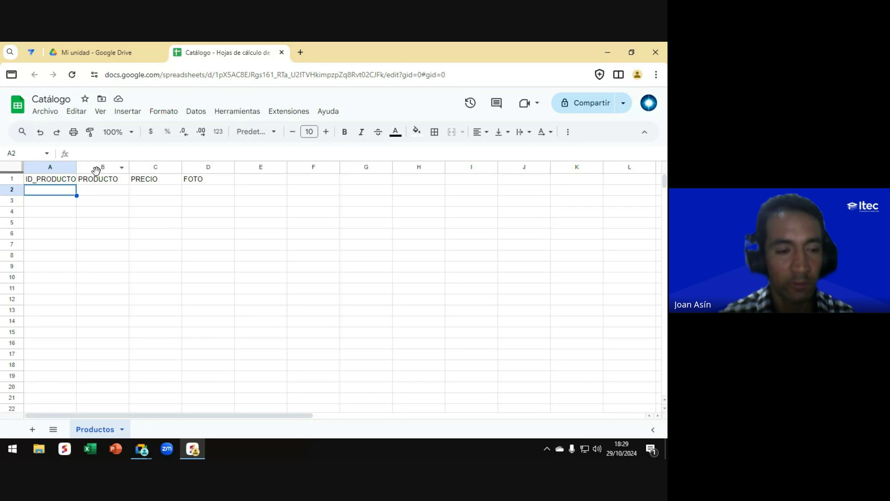
pyautogui.press('ctrl')
pyautogui.press('ctrl')
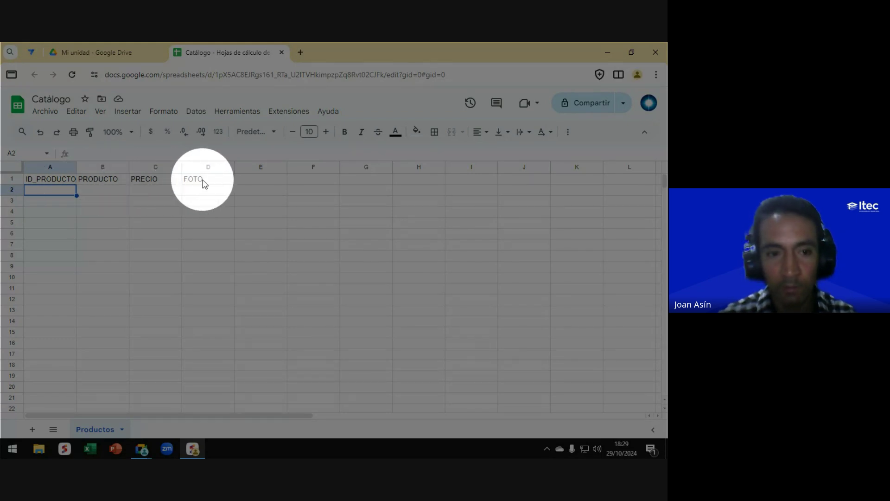
pyautogui.click(96, 433)
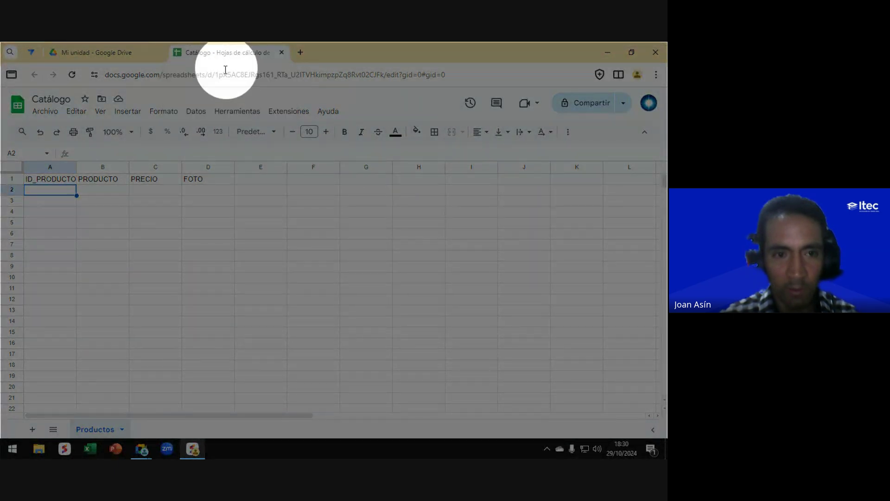
# Step: Show Mi unidad in Google Drive, the AppSheet apps page and the Catálogo spreadsheet, and return to AppSheet
pyautogui.click(92, 57)
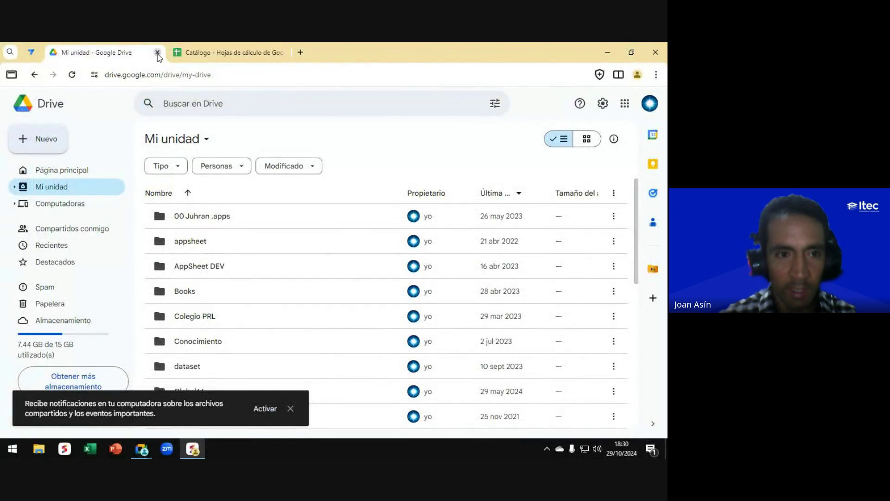
pyautogui.click(31, 53)
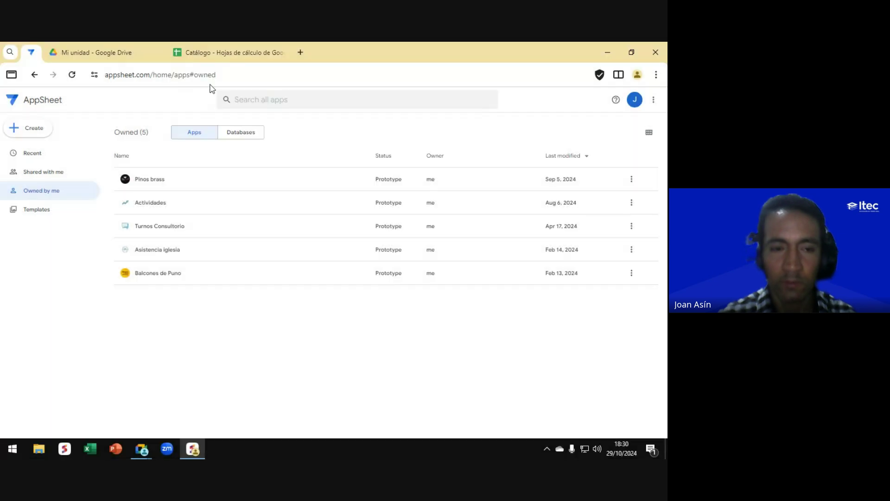
pyautogui.click(223, 55)
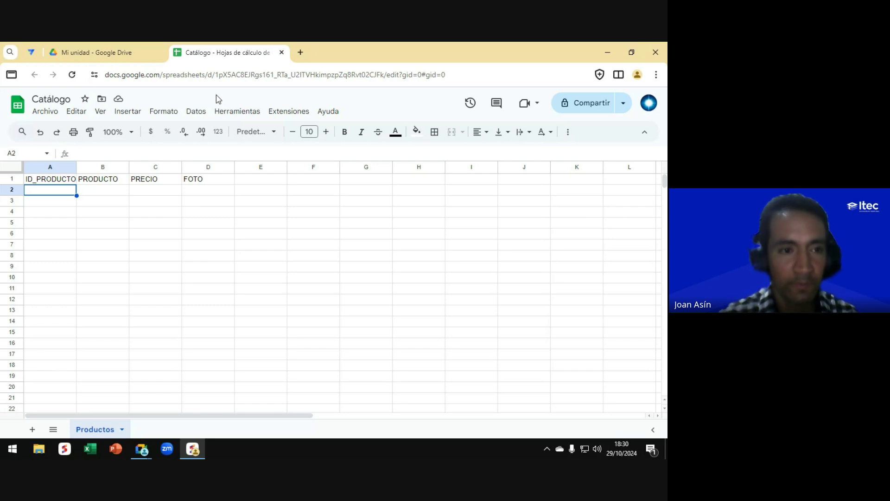
pyautogui.click(31, 52)
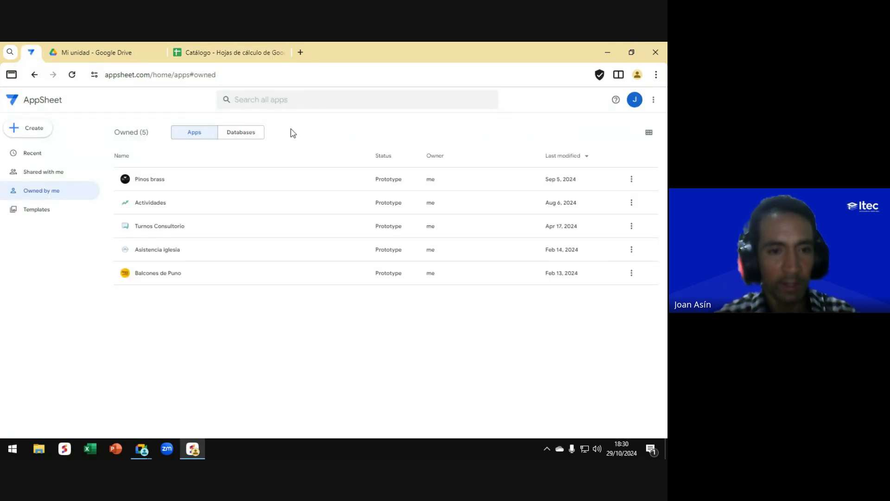
# Step: Switch to the Google Meet call and read through the students' in-call messages
pyautogui.hotkey('alt', 'Tab')
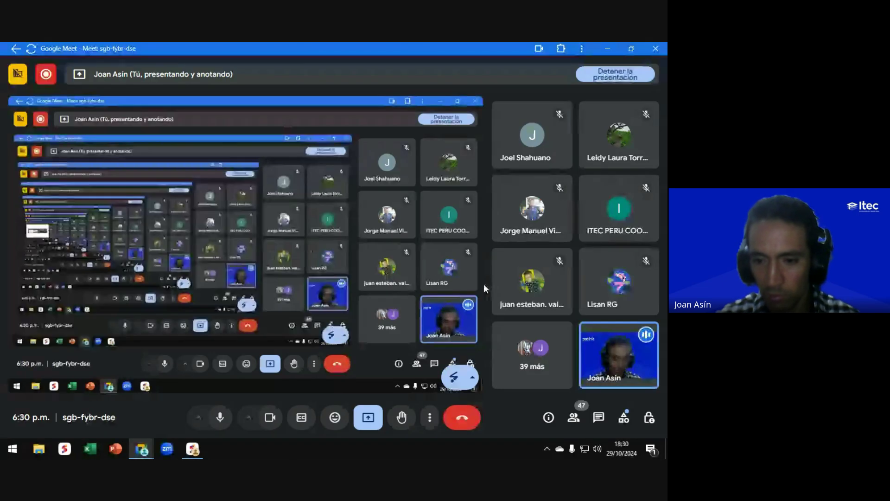
pyautogui.moveTo(513, 266)
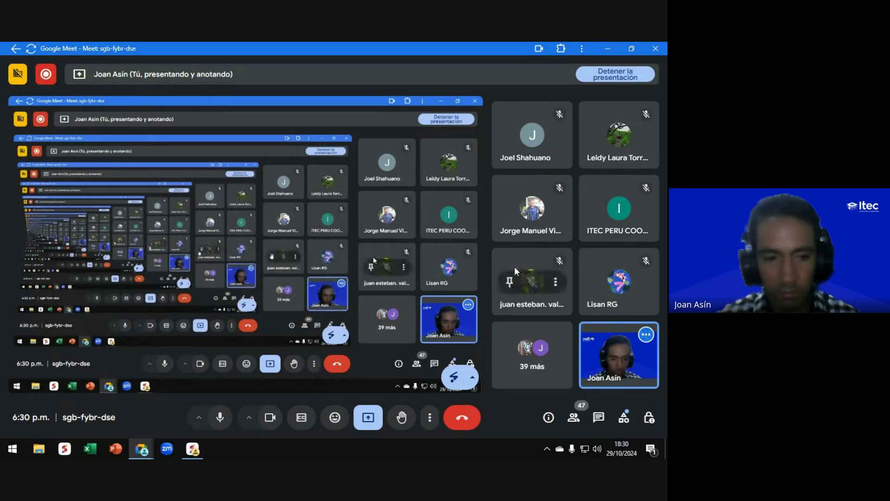
pyautogui.click(599, 420)
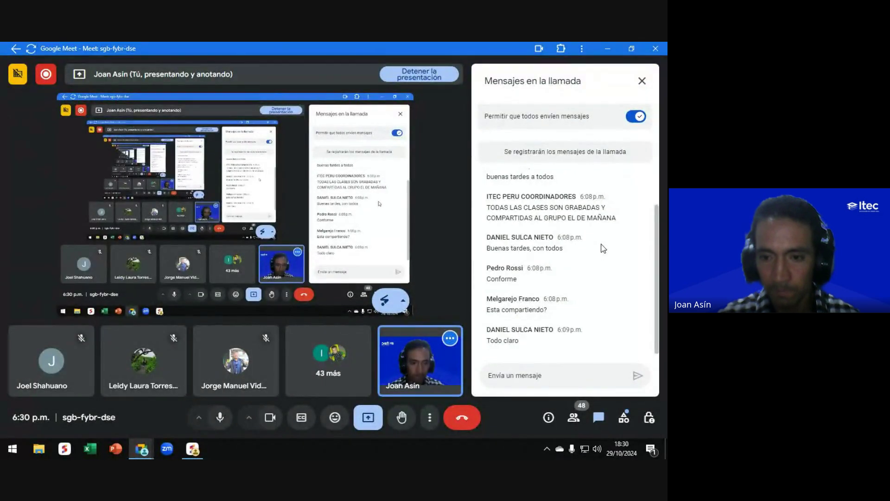
pyautogui.scroll(1, 604, 245)
pyautogui.scroll(-1, 605, 246)
pyautogui.scroll(1, 605, 248)
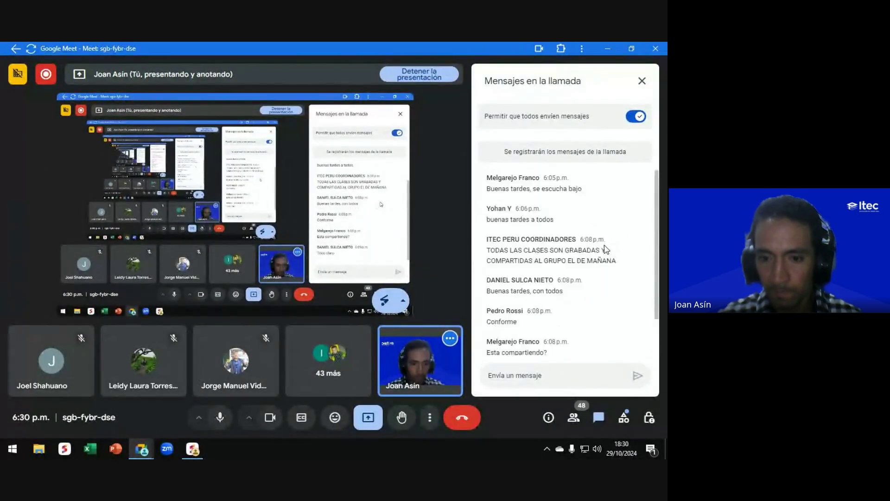
pyautogui.scroll(-1, 605, 249)
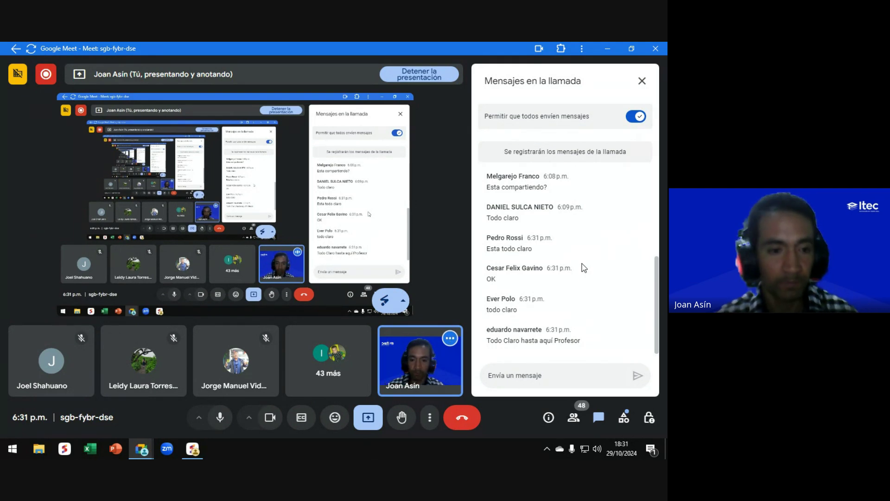
pyautogui.scroll(2, 582, 253)
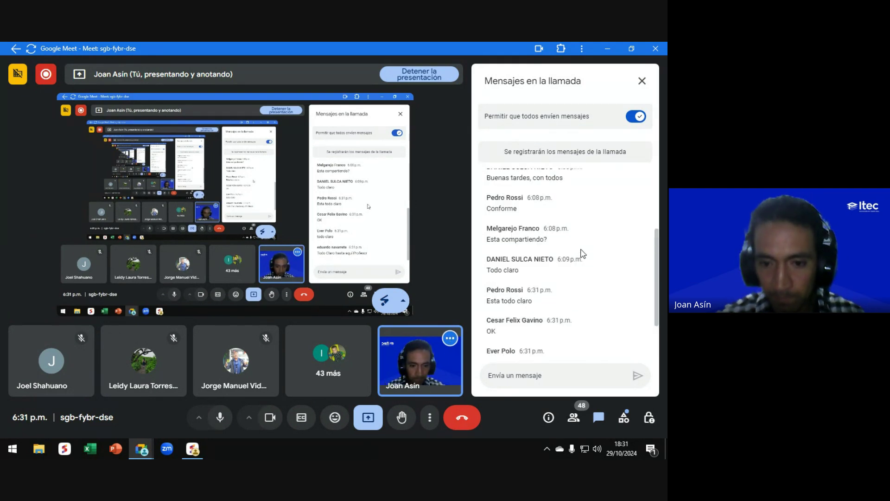
# Step: Read the latest in-call messages from the students, close them and return to the AppSheet apps page
pyautogui.scroll(-2, 583, 253)
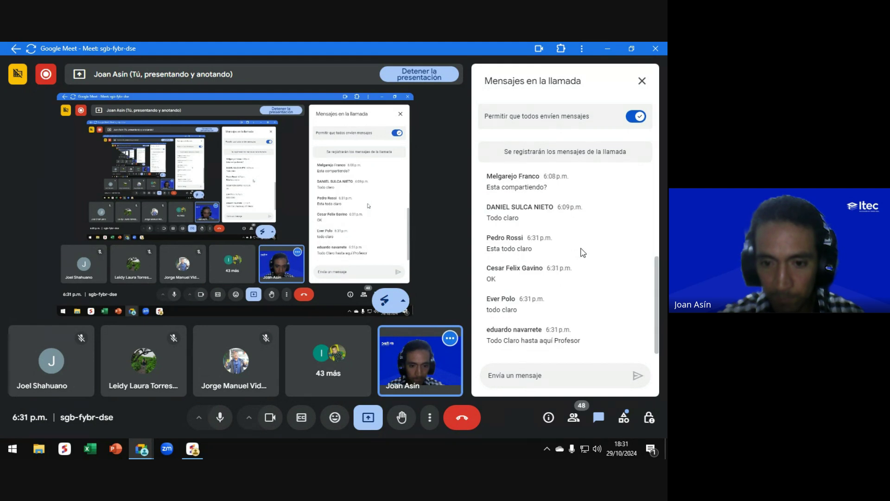
pyautogui.scroll(1, 566, 250)
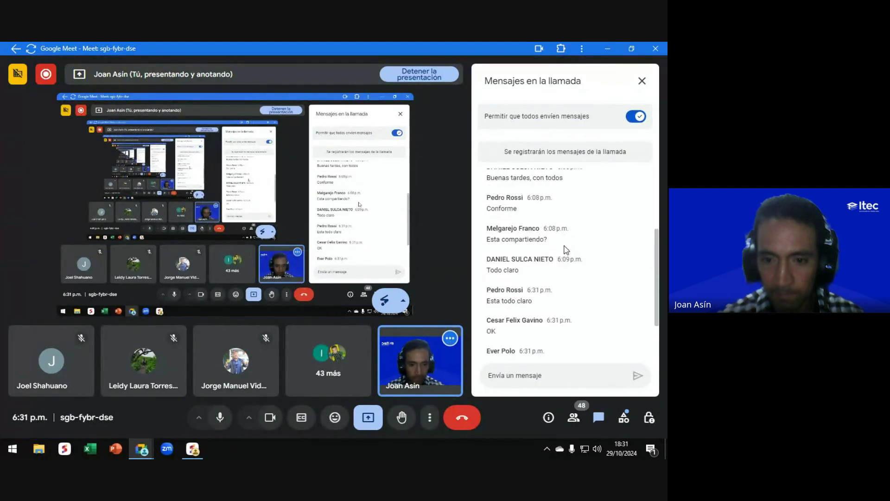
pyautogui.scroll(-1, 566, 249)
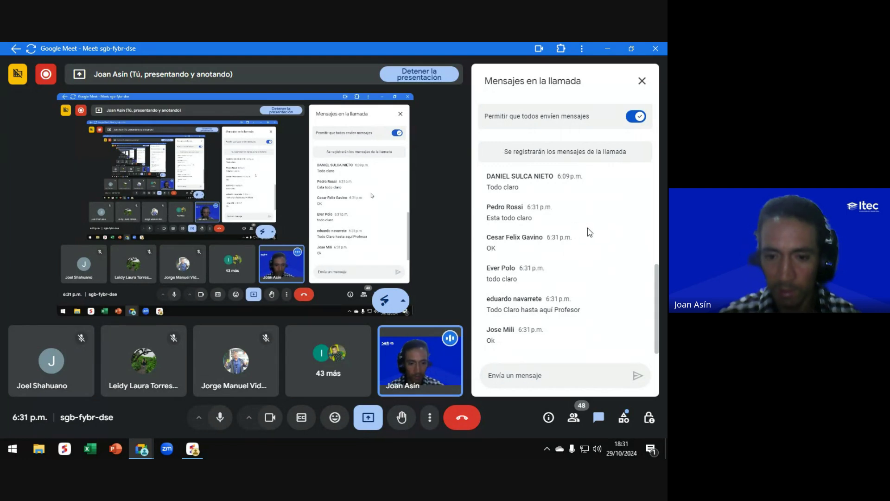
pyautogui.click(642, 80)
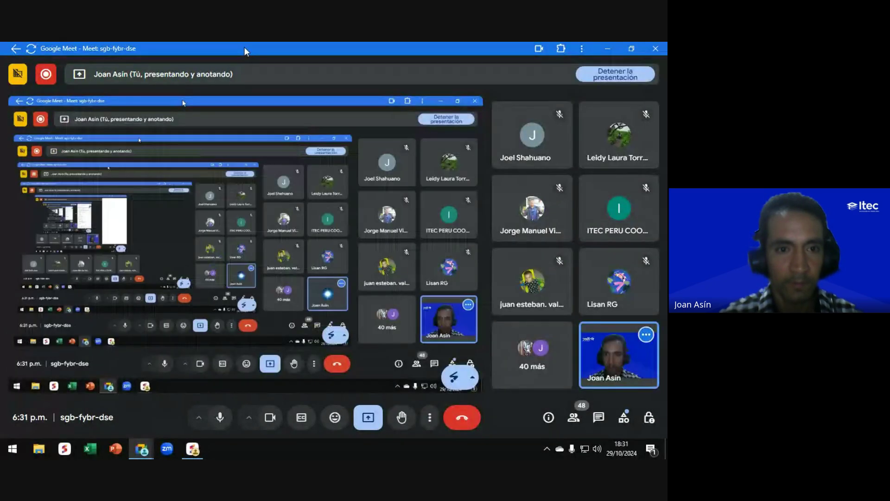
pyautogui.hotkey('alt', 'Tab')
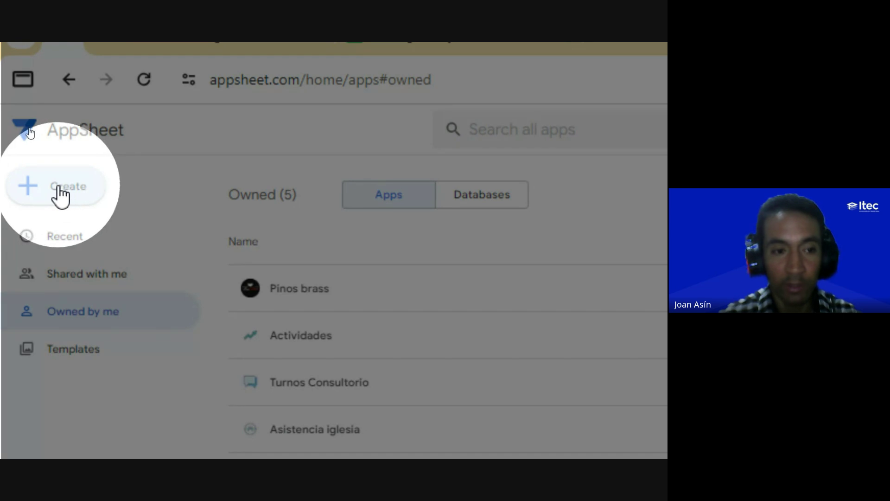
# Step: Start creating an AppSheet app from existing data and name it Catálogo de productos
pyautogui.click(59, 193)
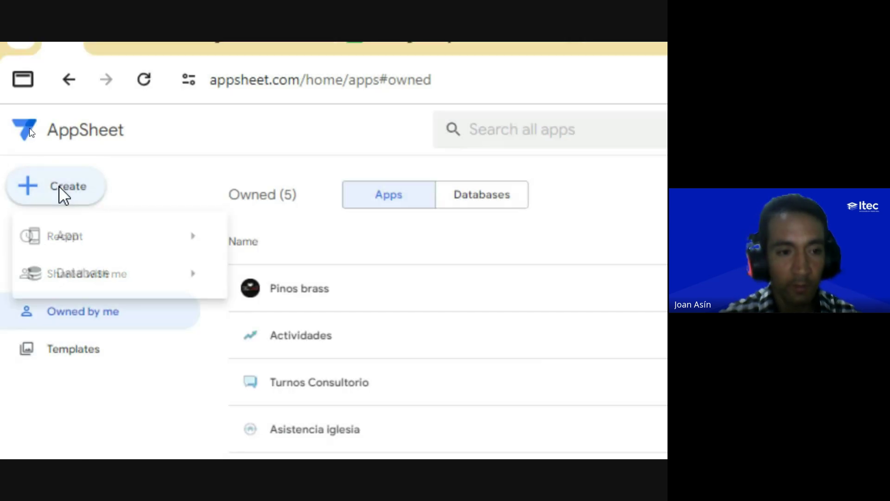
pyautogui.moveTo(73, 246)
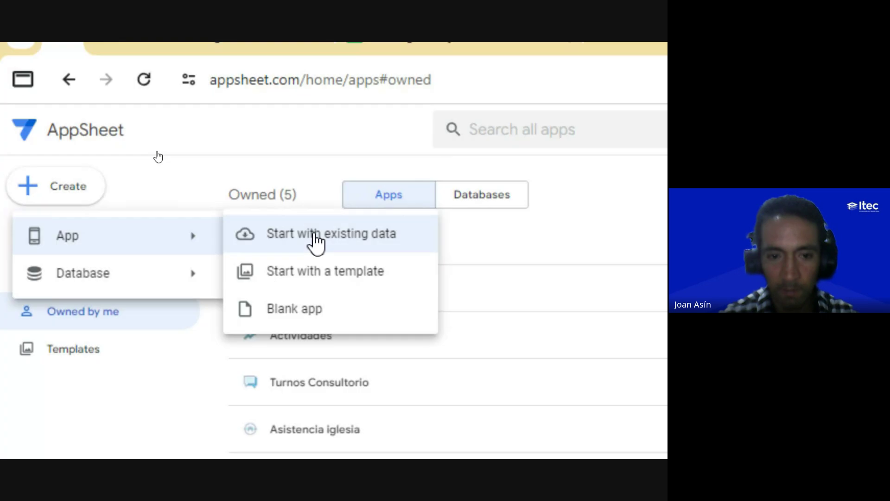
pyautogui.click(314, 241)
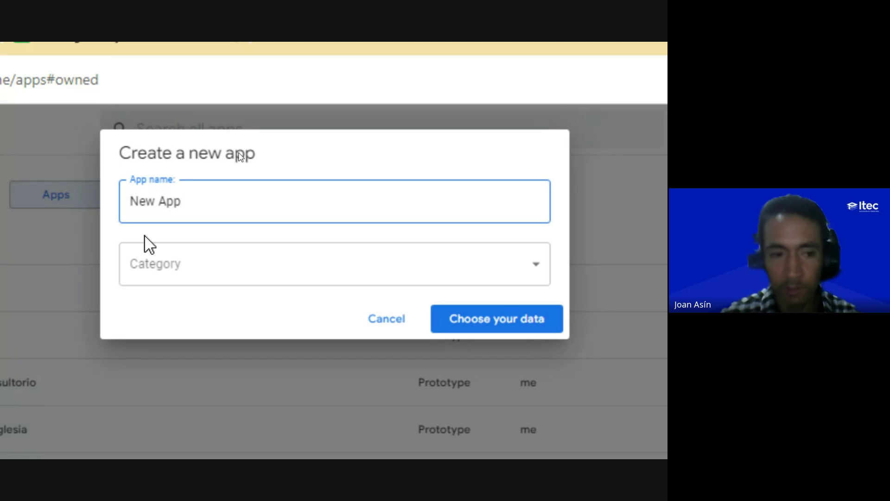
pyautogui.moveTo(189, 201); pyautogui.dragTo(131, 208)
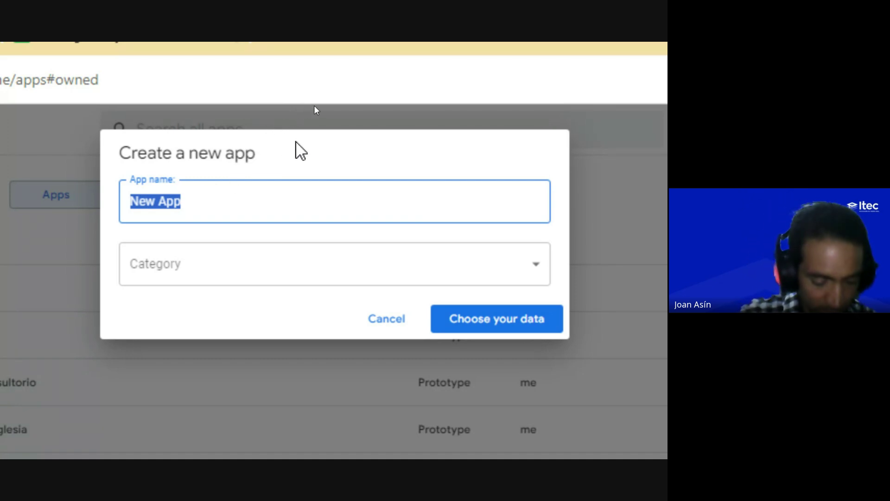
pyautogui.write('Cat')
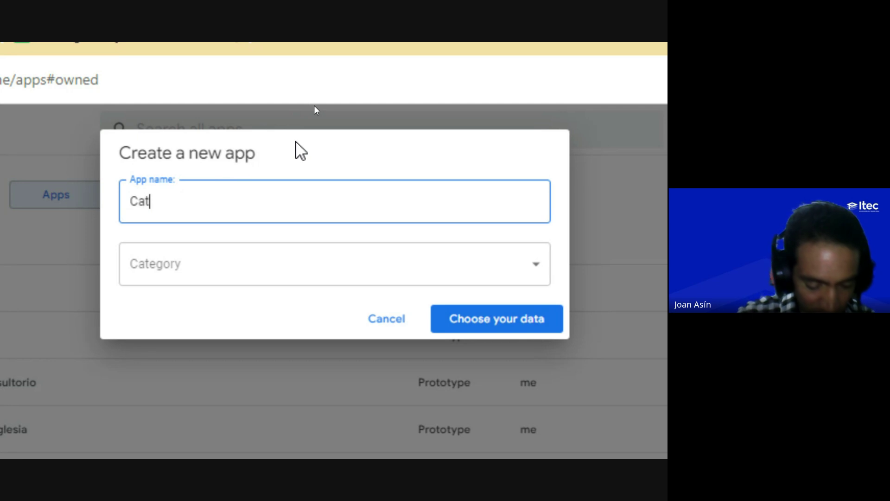
pyautogui.write('álogo de pro')
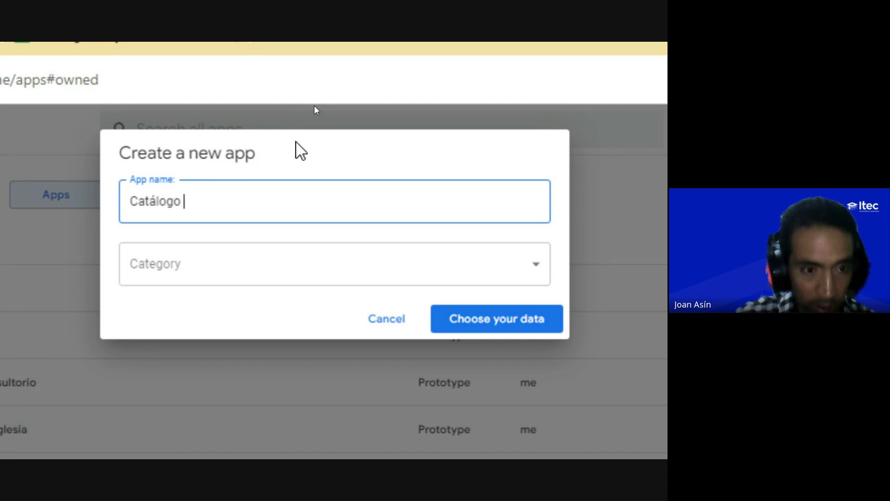
pyautogui.write('ductos')
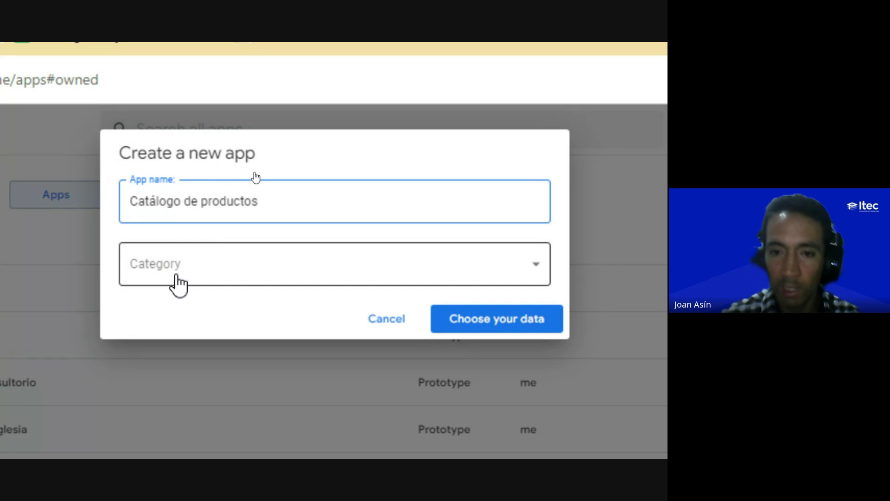
# Step: Review the available app categories, set the category to Sales & CRM and proceed to choosing the app's data
pyautogui.click(171, 289)
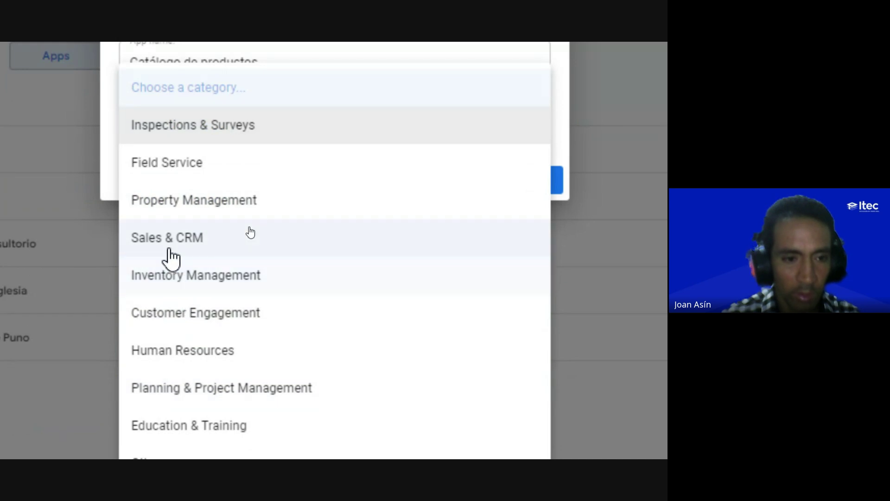
pyautogui.scroll(1, 183, 104)
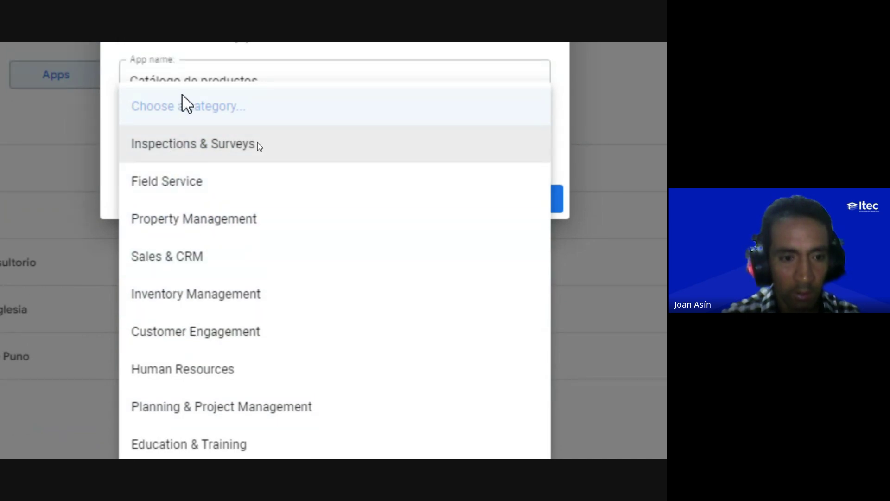
pyautogui.scroll(-3, 175, 417)
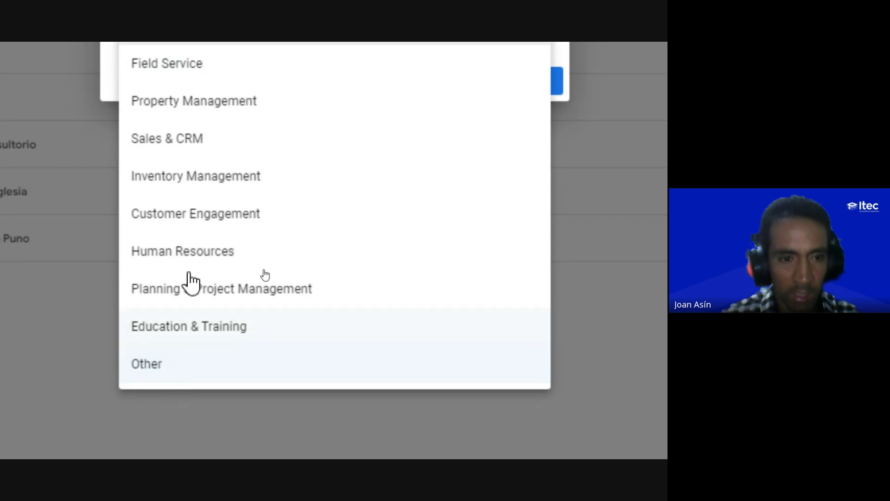
pyautogui.scroll(5, 189, 274)
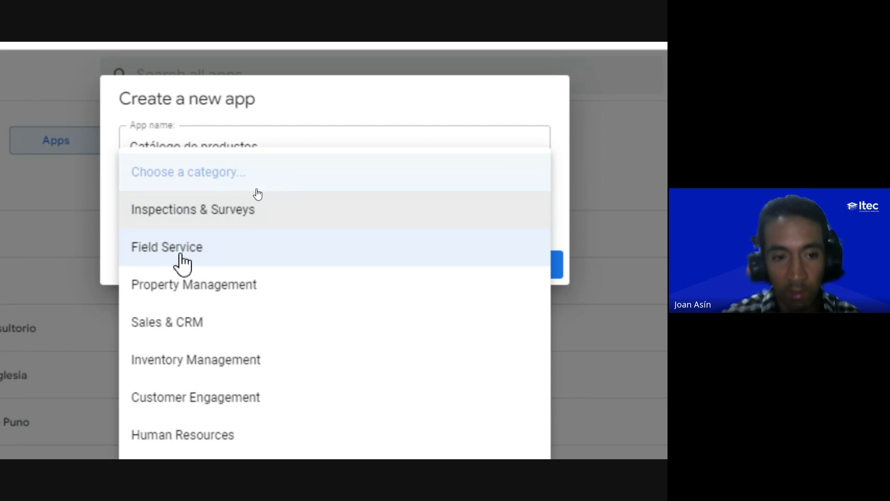
pyautogui.scroll(-2, 250, 279)
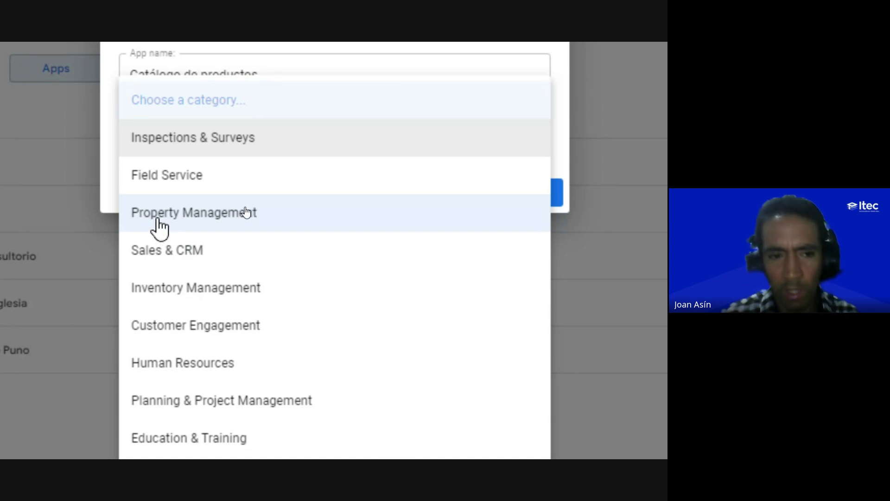
pyautogui.scroll(-1, 153, 251)
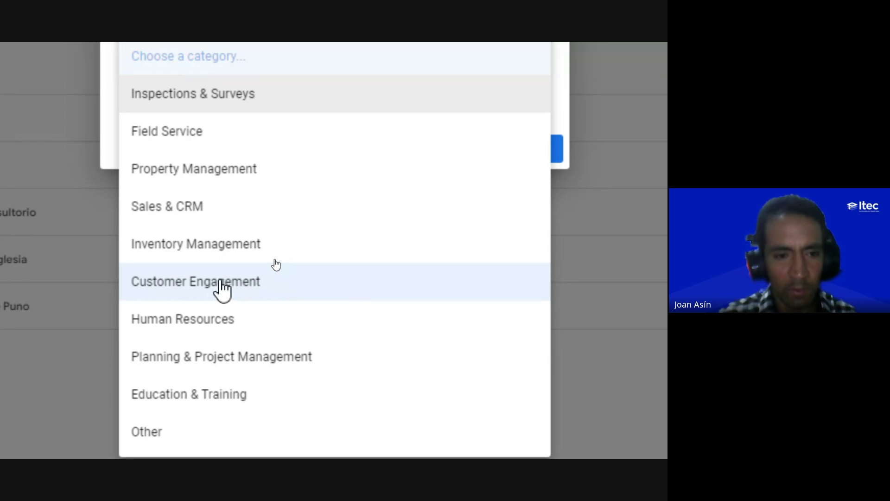
pyautogui.scroll(-2, 155, 325)
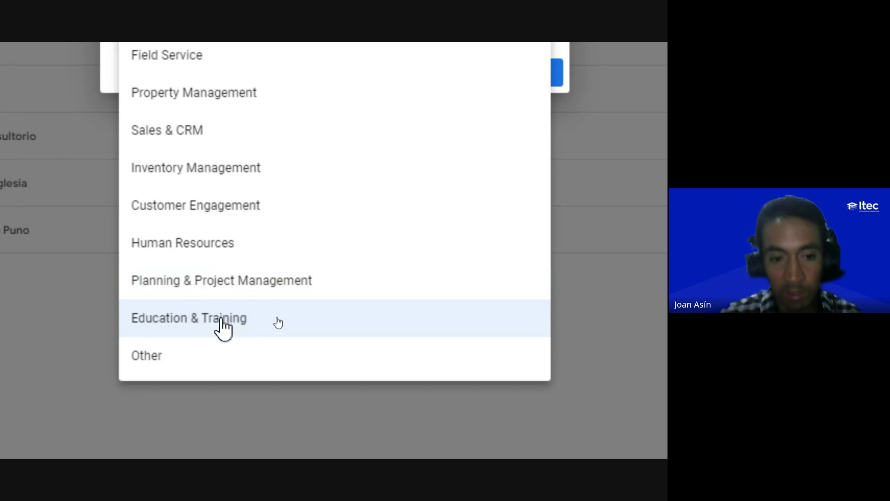
pyautogui.scroll(2, 270, 264)
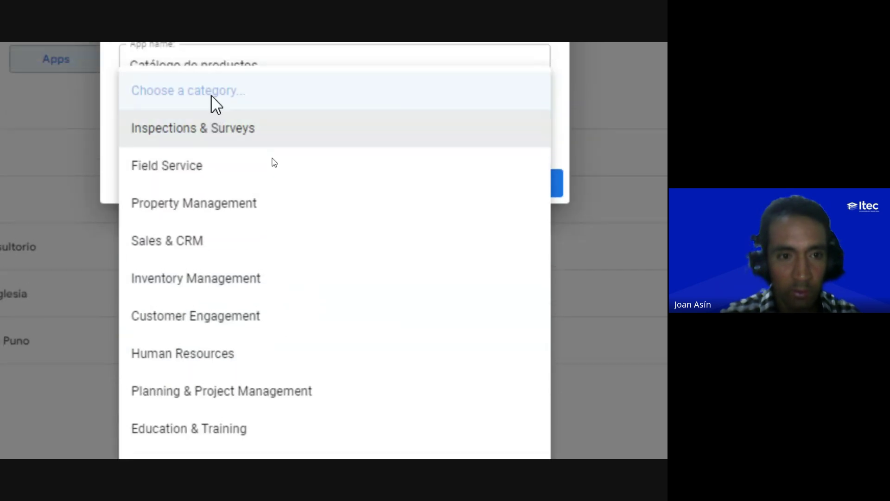
pyautogui.scroll(-3, 193, 417)
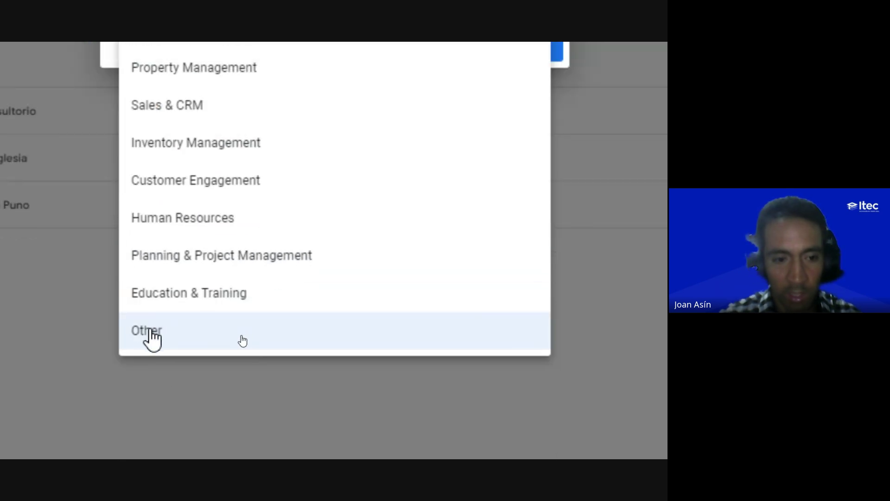
pyautogui.scroll(3, 191, 245)
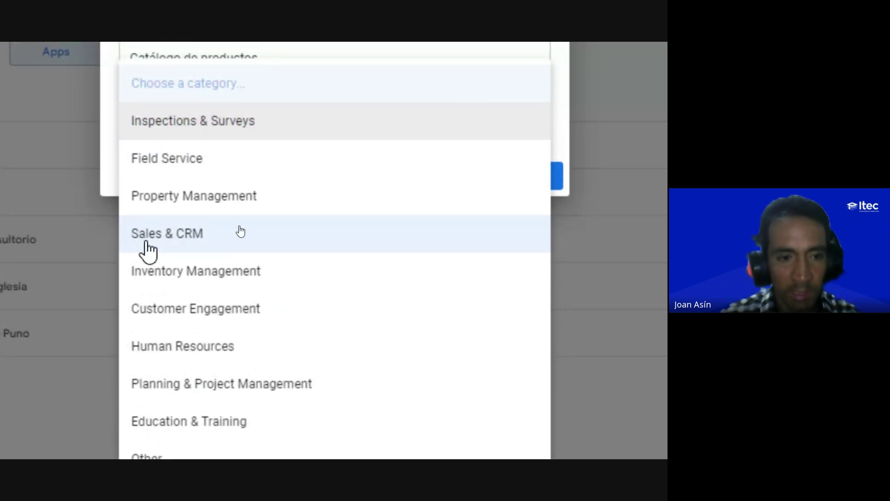
pyautogui.click(146, 234)
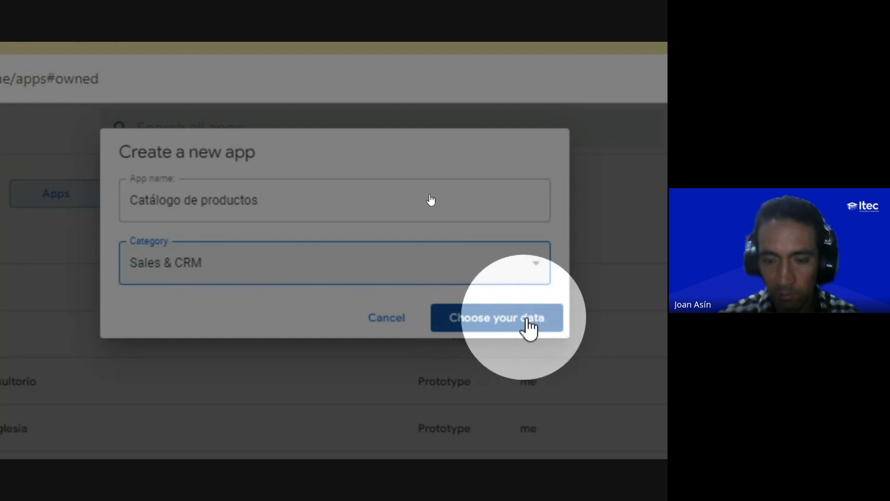
pyautogui.click(500, 319)
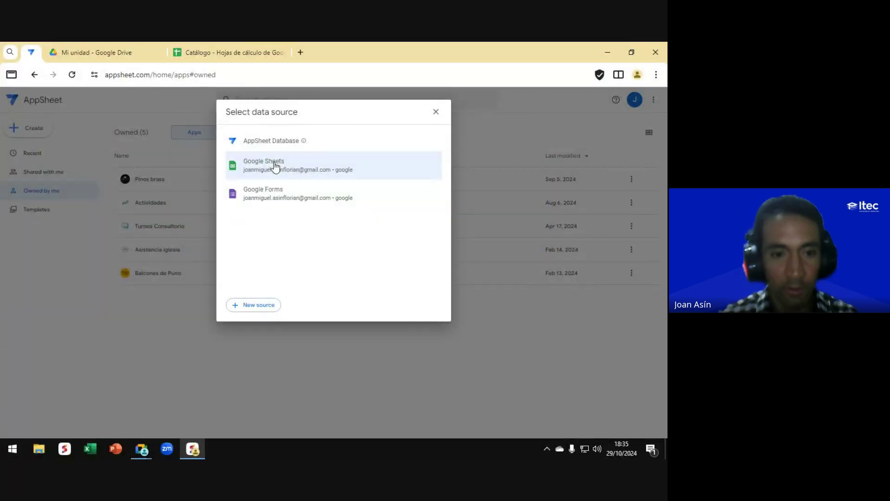
# Step: Check the students' new in-call message in the Google Meet call, close the messages and return to AppSheet
pyautogui.hotkey('alt', 'Tab')
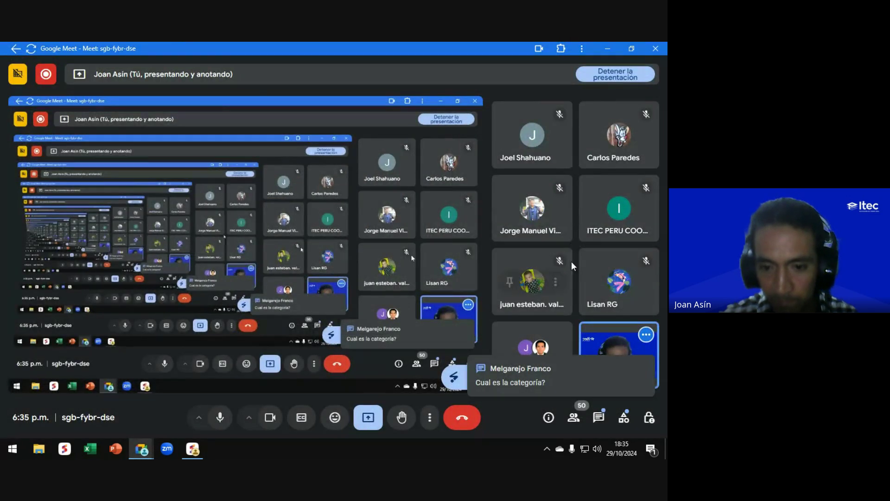
pyautogui.click(599, 419)
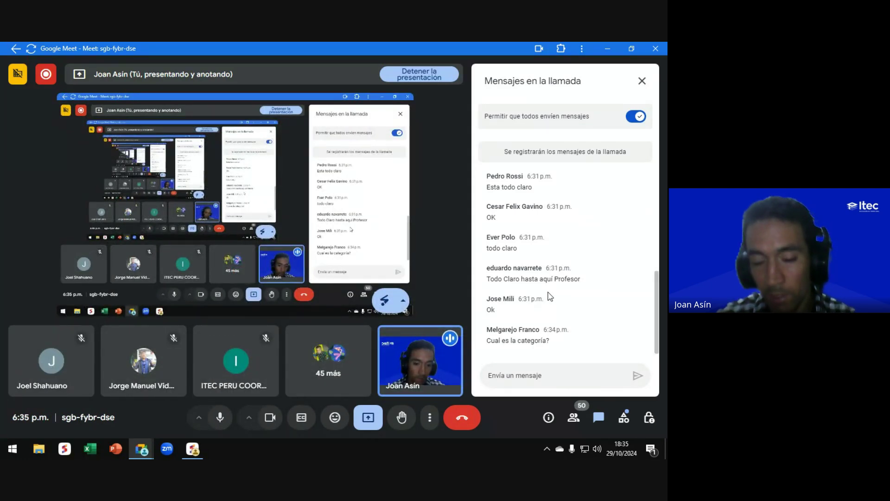
pyautogui.click(642, 84)
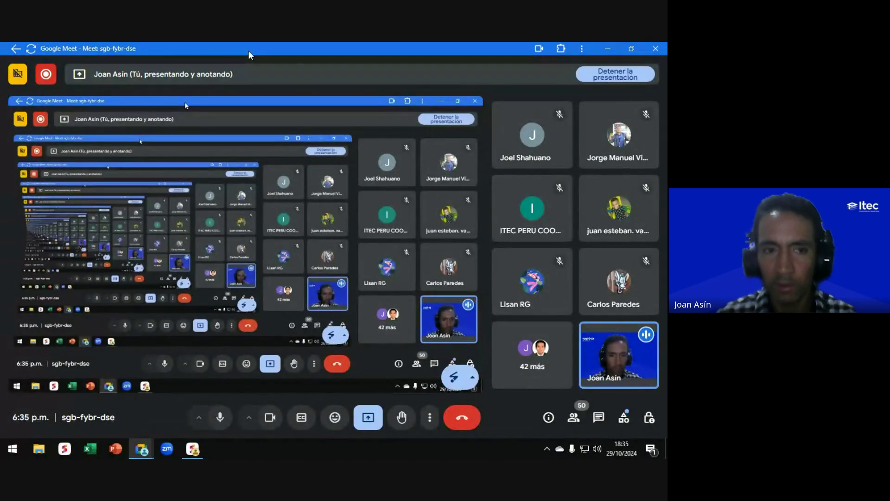
pyautogui.hotkey('alt', 'Tab')
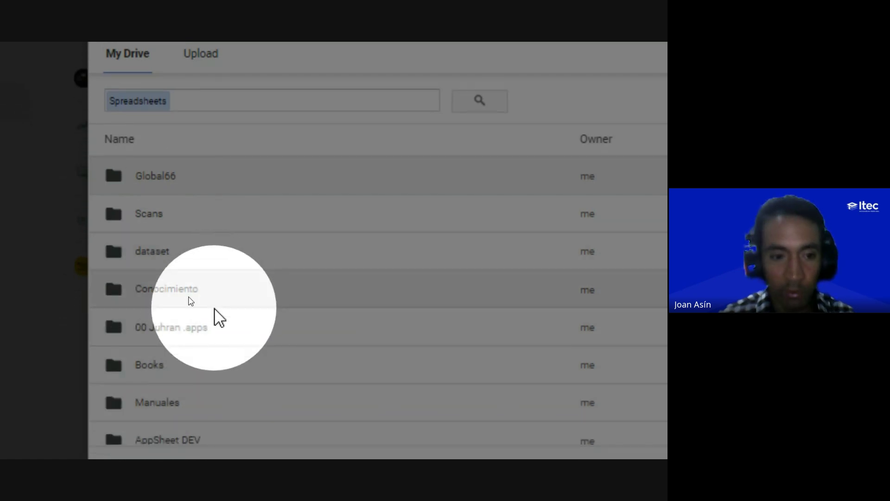
# Step: Select the Catálogo spreadsheet from My Drive as the new app's data source and confirm it
pyautogui.scroll(-6, 215, 320)
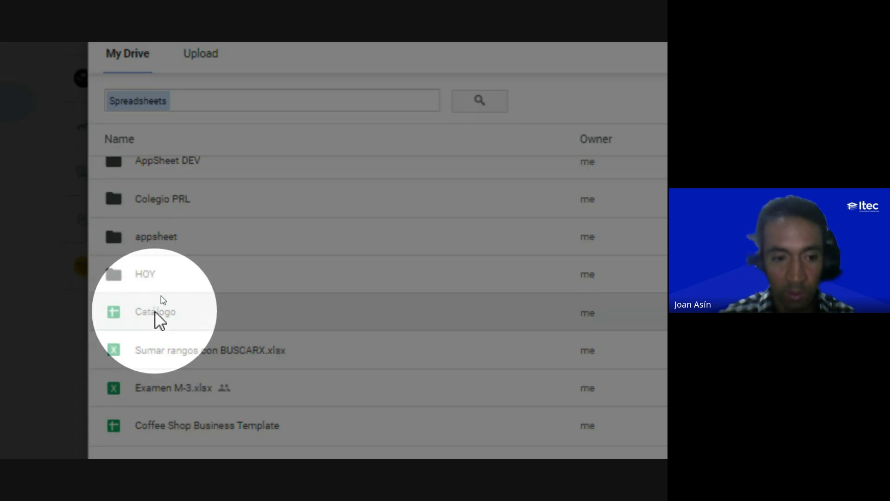
pyautogui.click(157, 312)
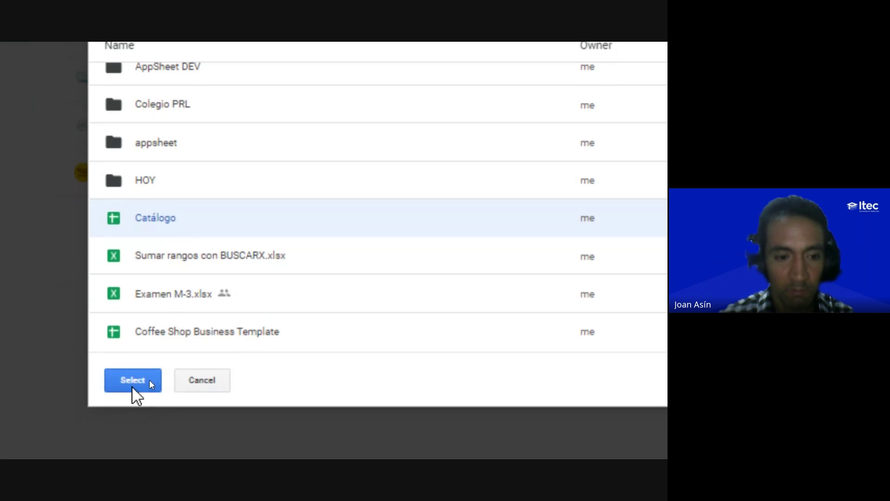
pyautogui.click(149, 380)
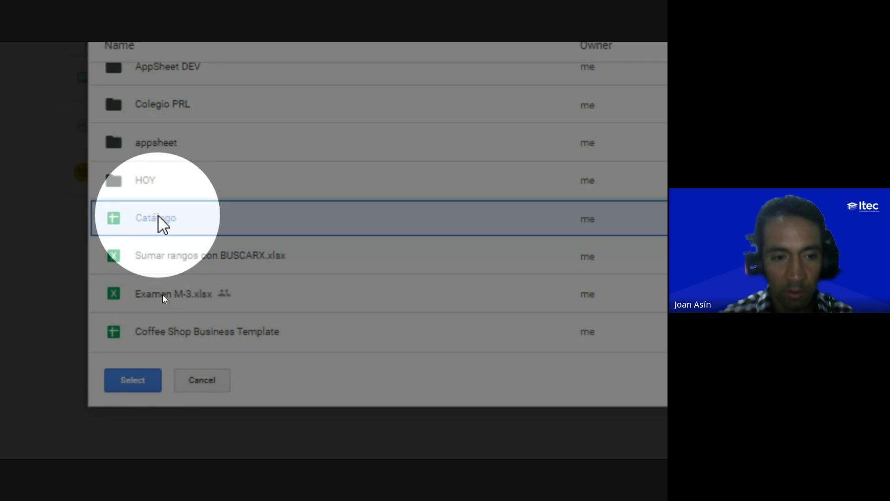
pyautogui.click(147, 378)
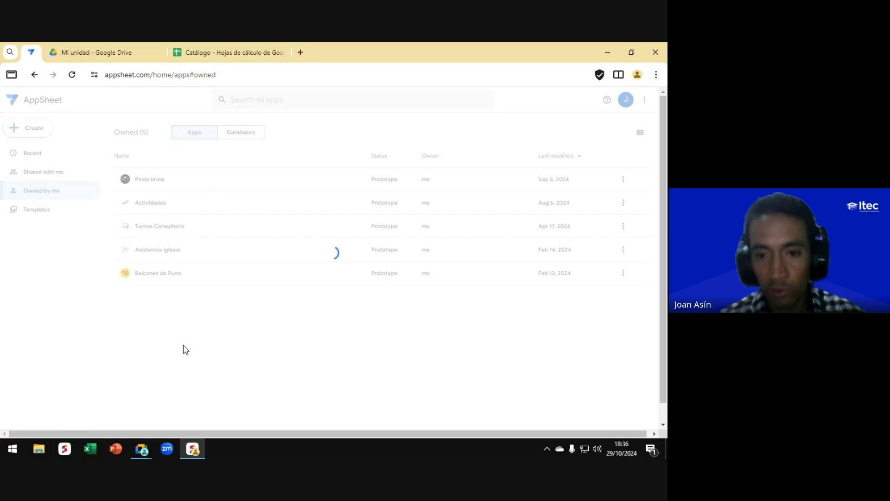
# Step: Switch to the Google Meet call, read the students' newest in-call messages and close them
pyautogui.hotkey('alt', 'Tab')
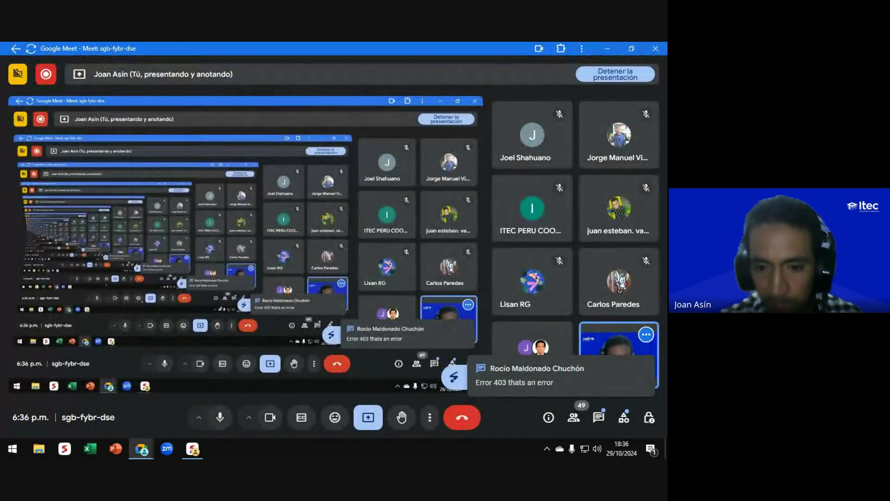
pyautogui.click(598, 419)
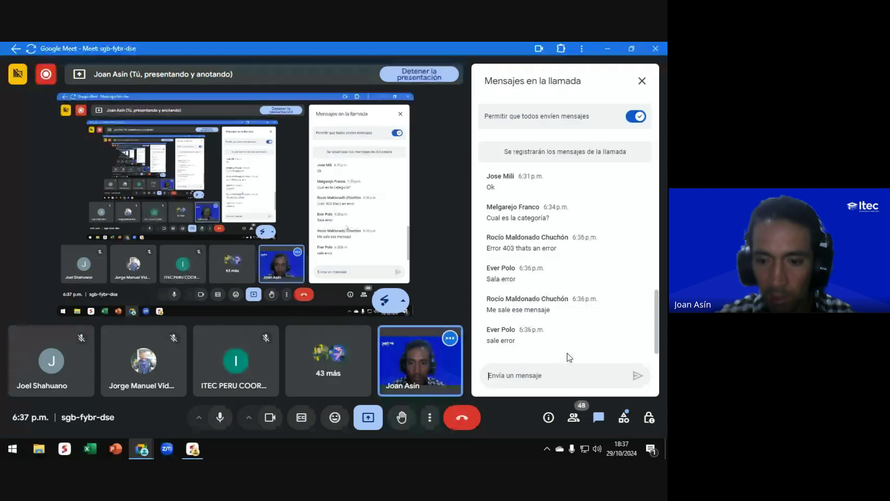
pyautogui.click(642, 81)
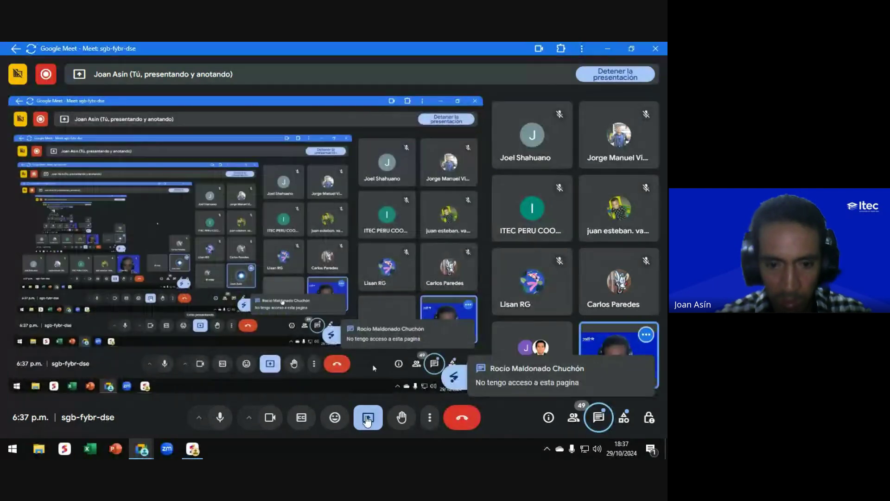
# Step: Open the screen-presentation options in the Google Meet call
pyautogui.click(367, 419)
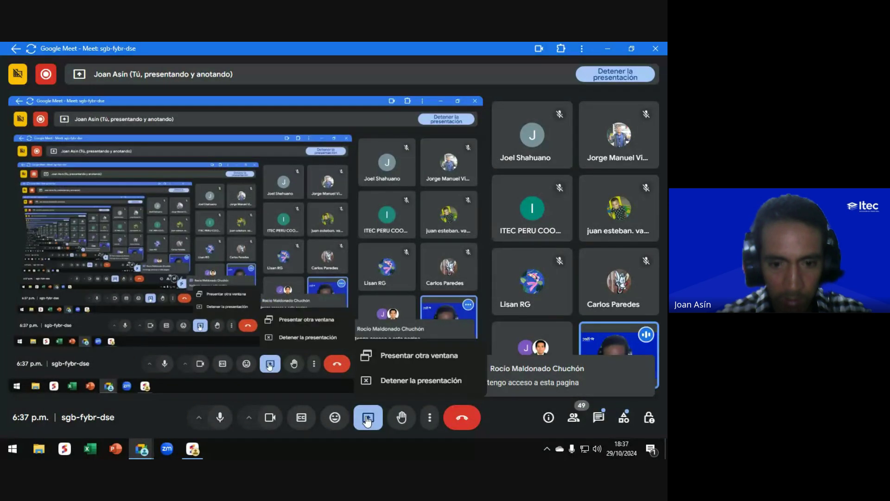
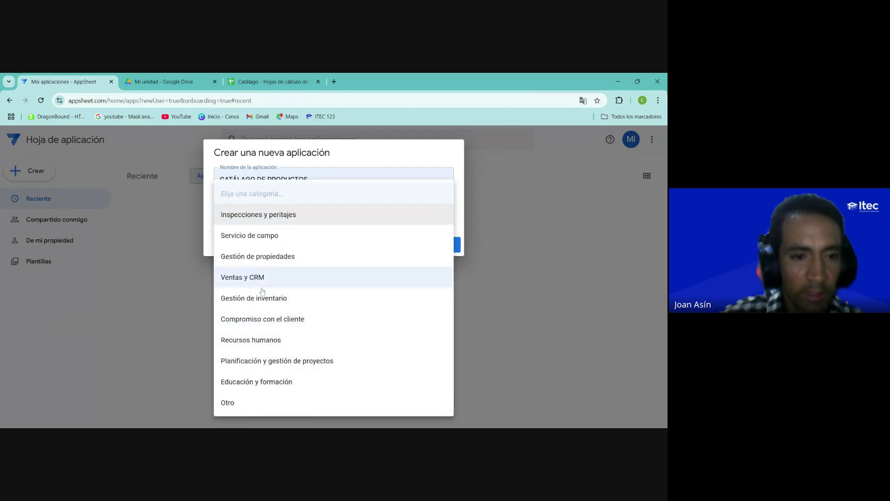
# Step: Try to set the CATÁLAGO DE PRODUCTOS app's category to Sales & CRM with Google Sheets as data source, and reload AppSheet
pyautogui.click(255, 276)
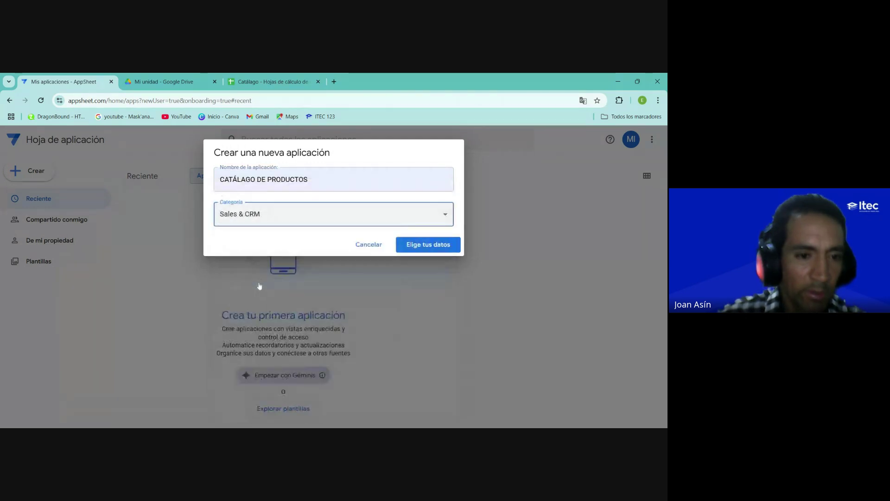
pyautogui.click(422, 249)
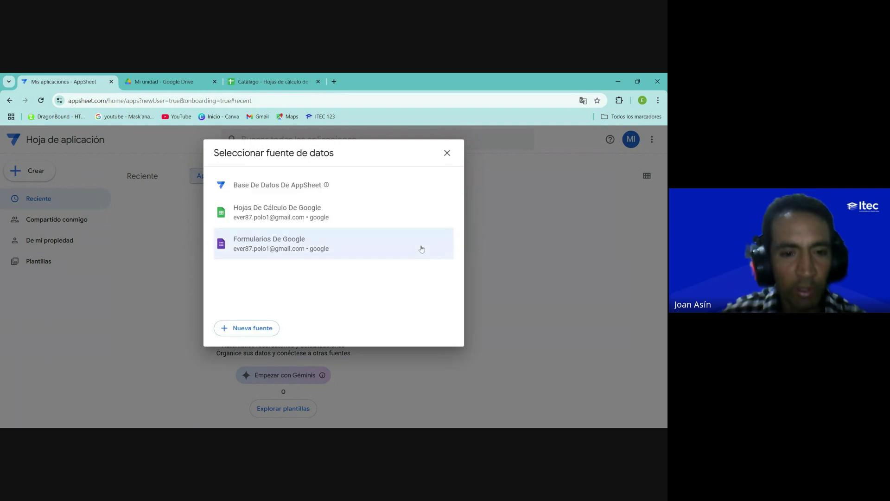
pyautogui.click(271, 217)
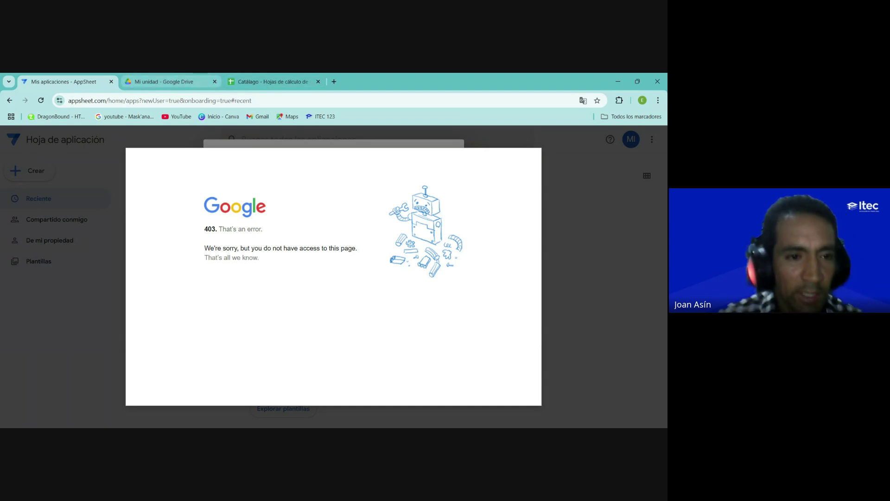
pyautogui.click(45, 100)
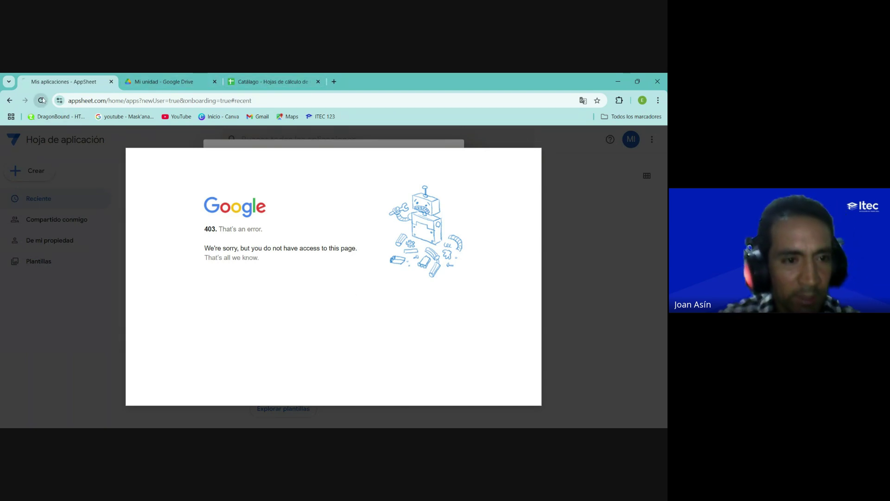
# Step: Check the My Drive file list and the Catálago spreadsheet's Producto sheet
pyautogui.click(163, 82)
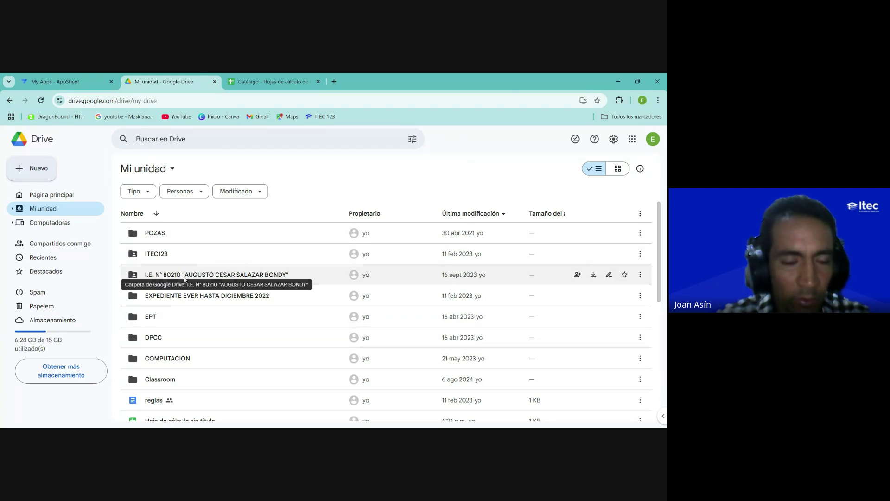
pyautogui.click(268, 82)
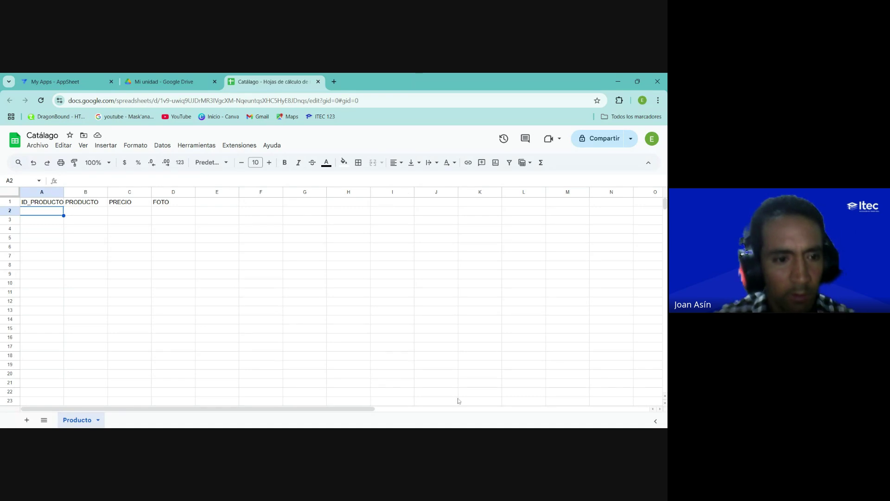
pyautogui.click(77, 77)
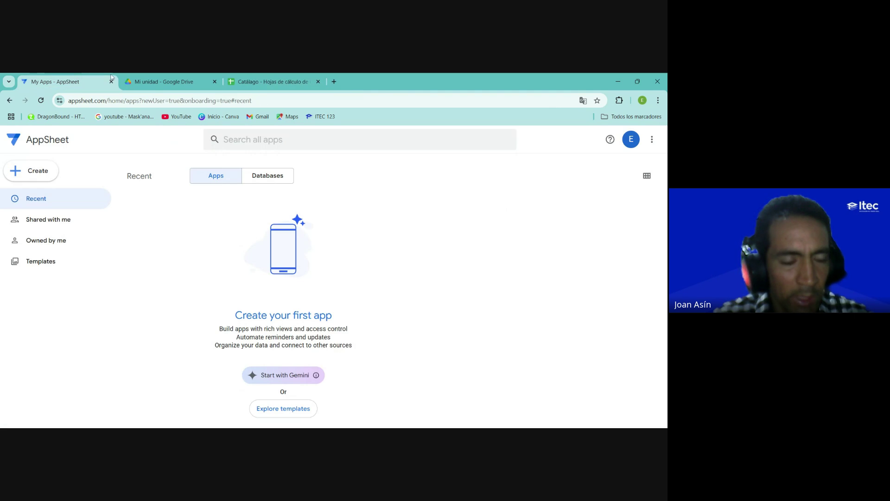
pyautogui.click(200, 82)
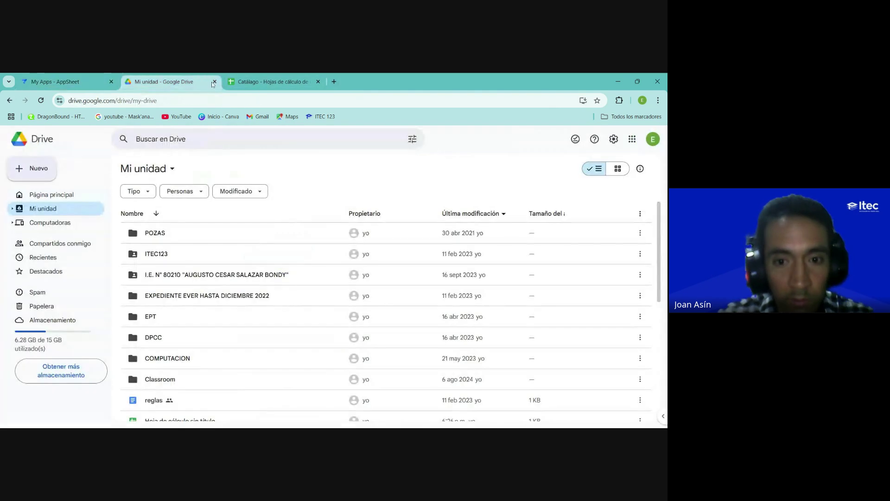
pyautogui.click(620, 88)
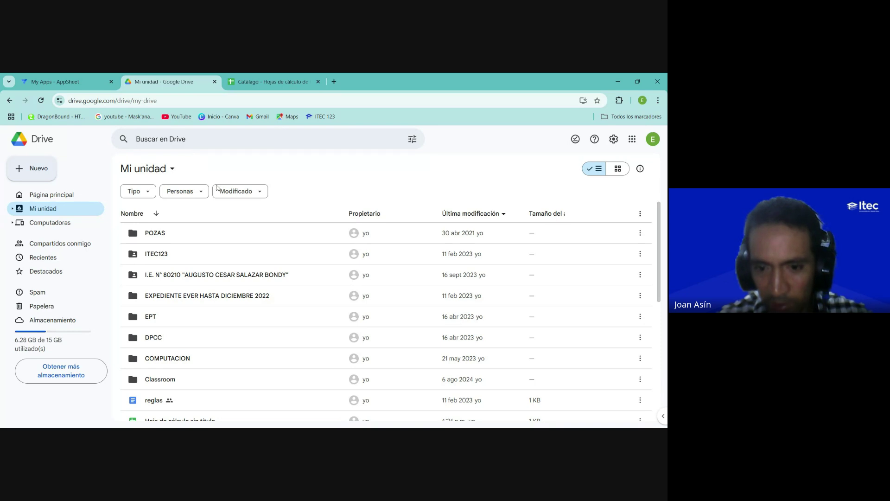
pyautogui.scroll(-3, 238, 320)
pyautogui.scroll(3, 238, 320)
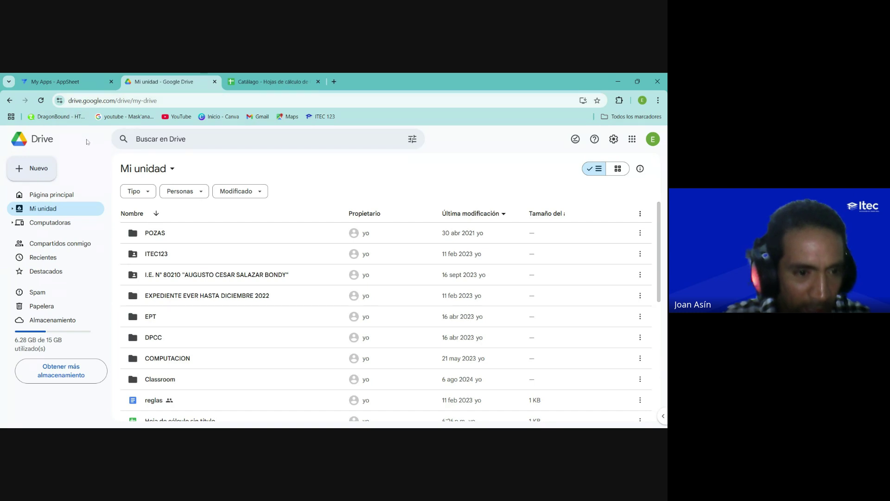
pyautogui.click(268, 82)
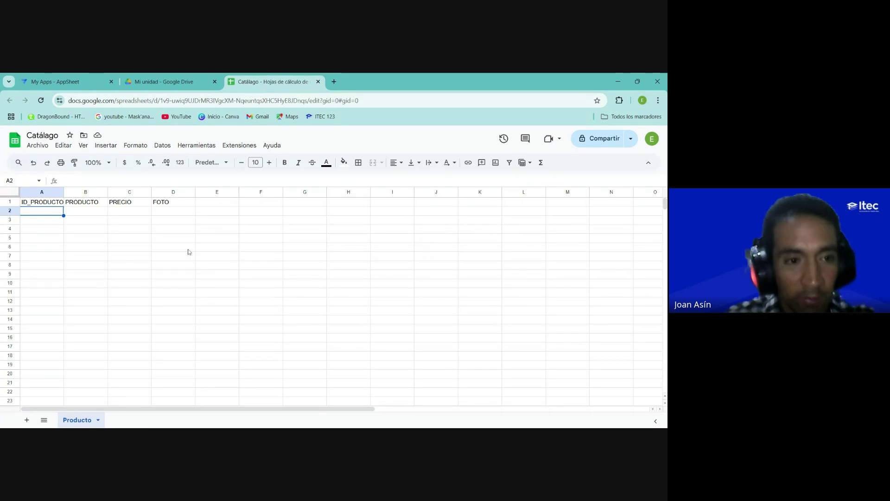
# Step: Locate the Catálago spreadsheet in My Drive and open its sharing settings
pyautogui.click(145, 80)
pyautogui.scroll(-5, 218, 252)
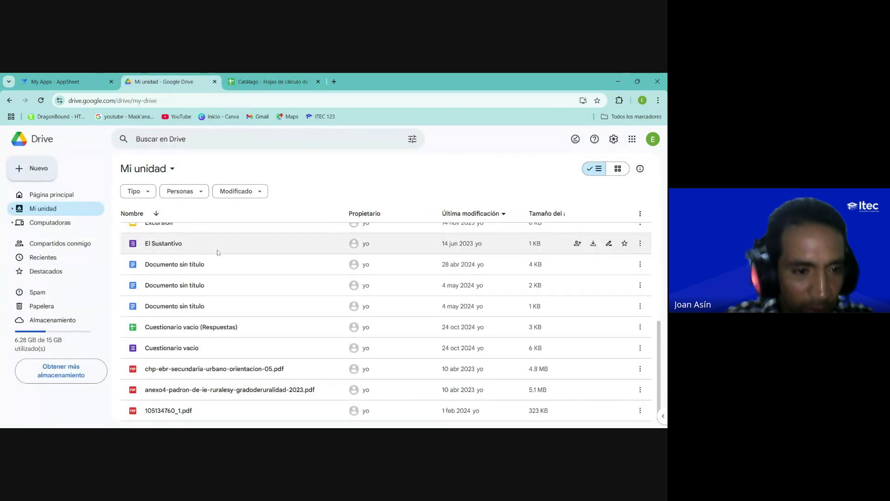
pyautogui.scroll(6, 217, 252)
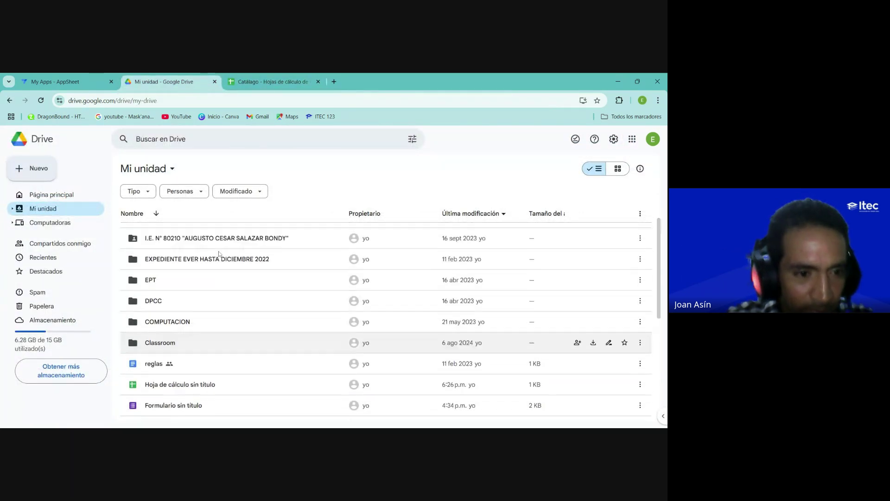
pyautogui.scroll(-6, 220, 254)
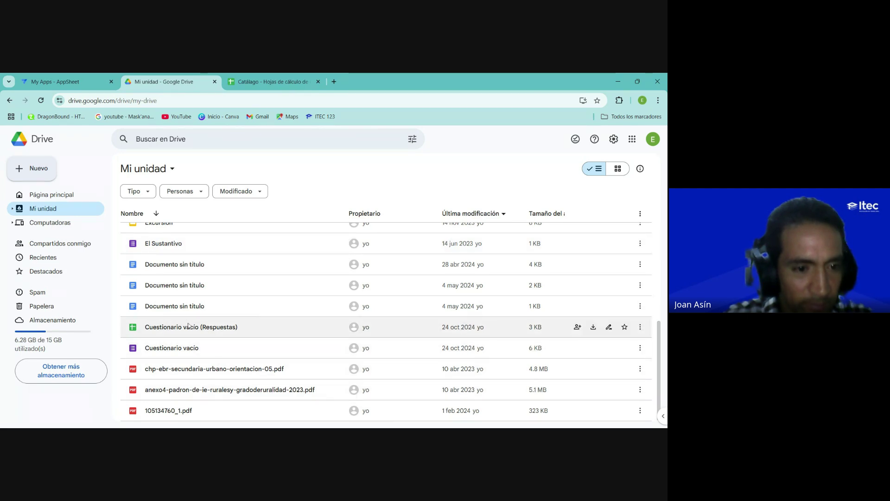
pyautogui.scroll(6, 188, 325)
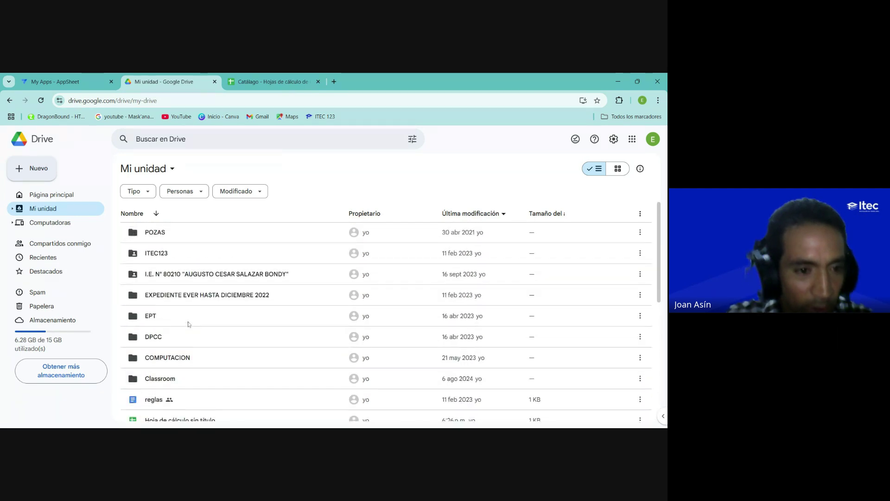
pyautogui.scroll(-4, 182, 303)
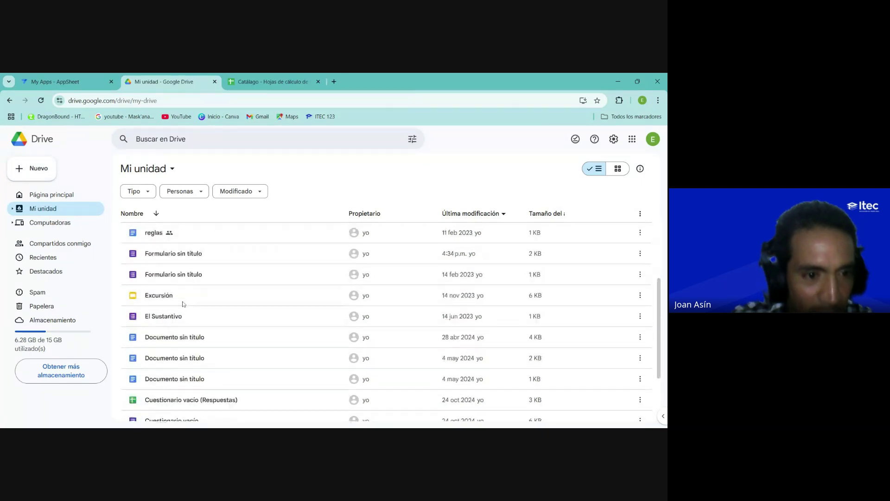
pyautogui.scroll(-2, 183, 305)
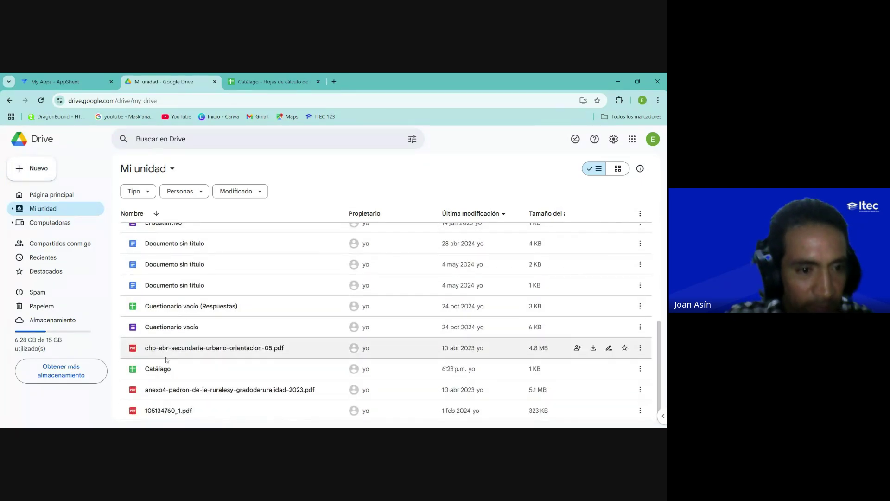
pyautogui.click(158, 369)
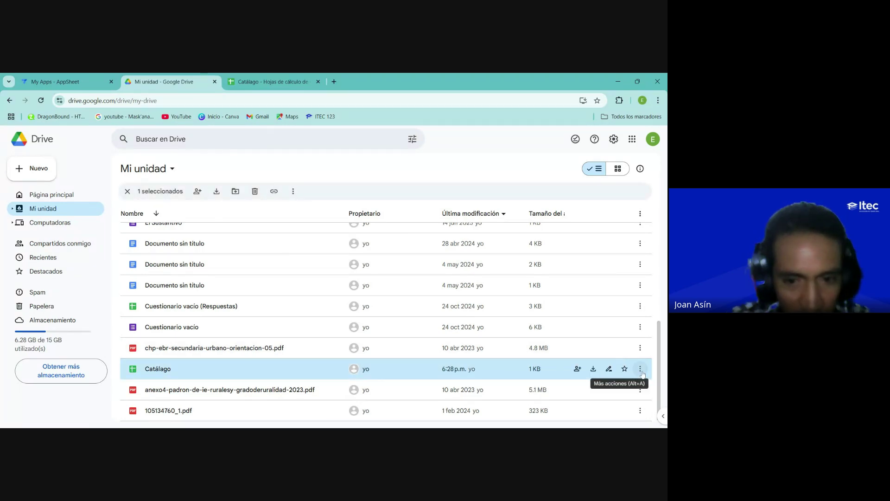
pyautogui.rightClick(194, 372)
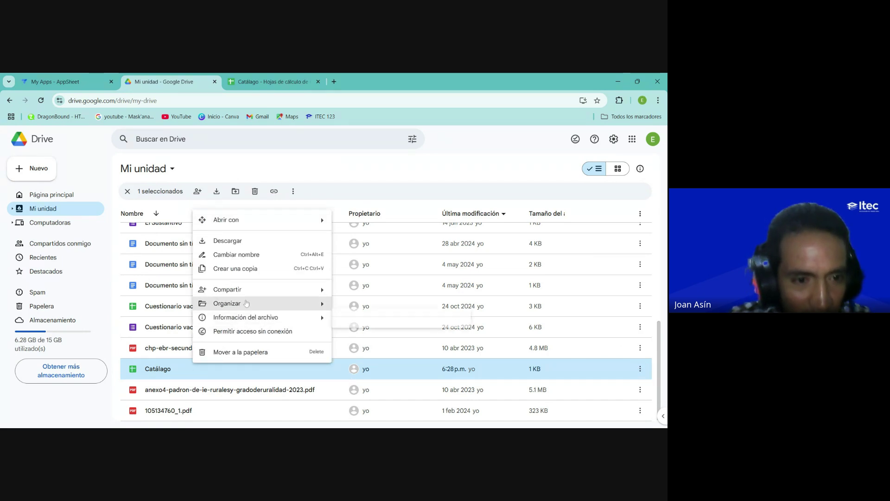
pyautogui.moveTo(251, 294)
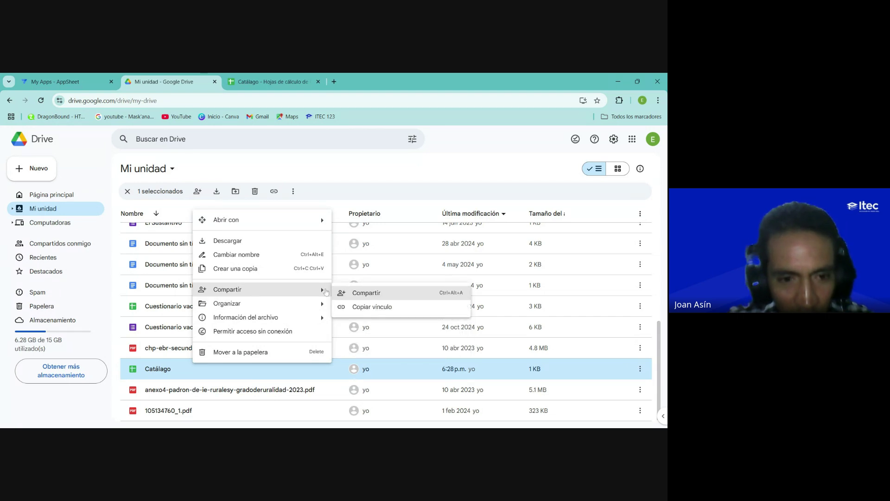
pyautogui.click(372, 296)
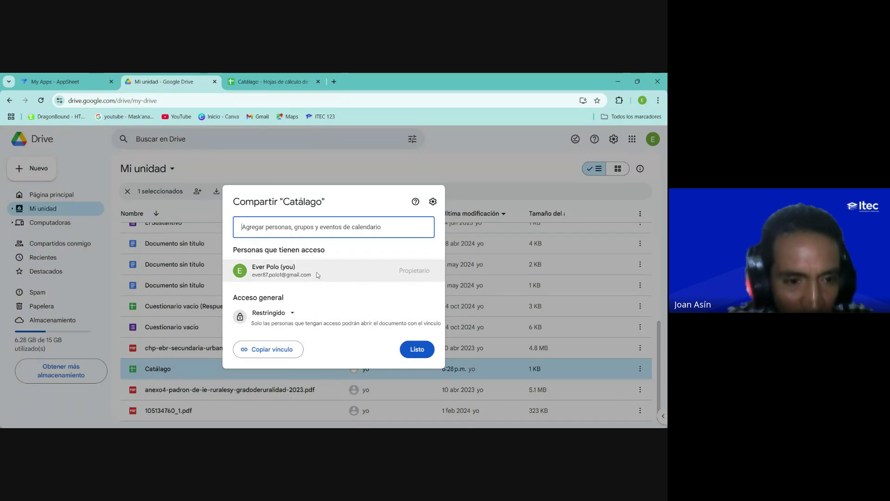
# Step: Set the Catálago spreadsheet's general access to anyone with the link, with the Editor role, and finish sharing
pyautogui.click(273, 312)
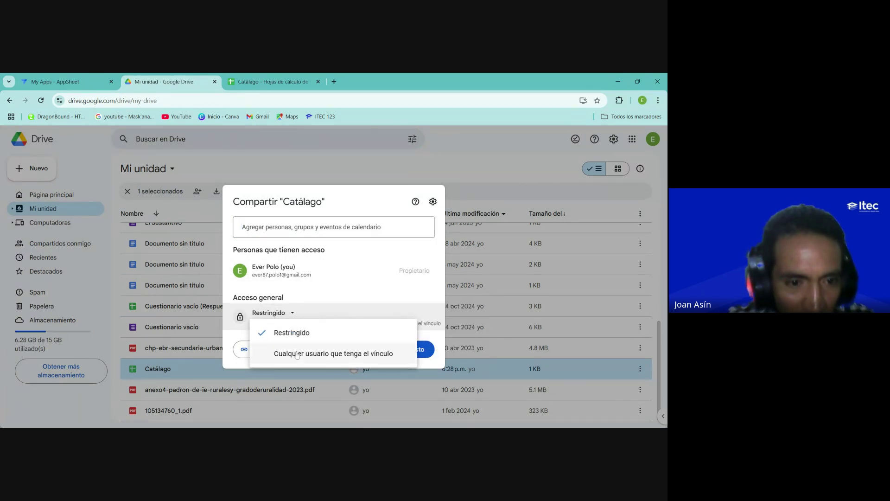
pyautogui.click(308, 300)
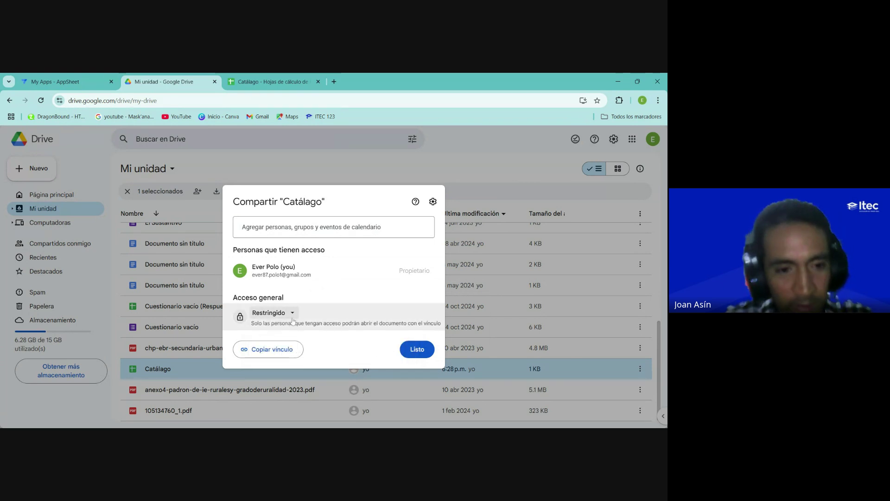
pyautogui.click(293, 315)
pyautogui.click(299, 355)
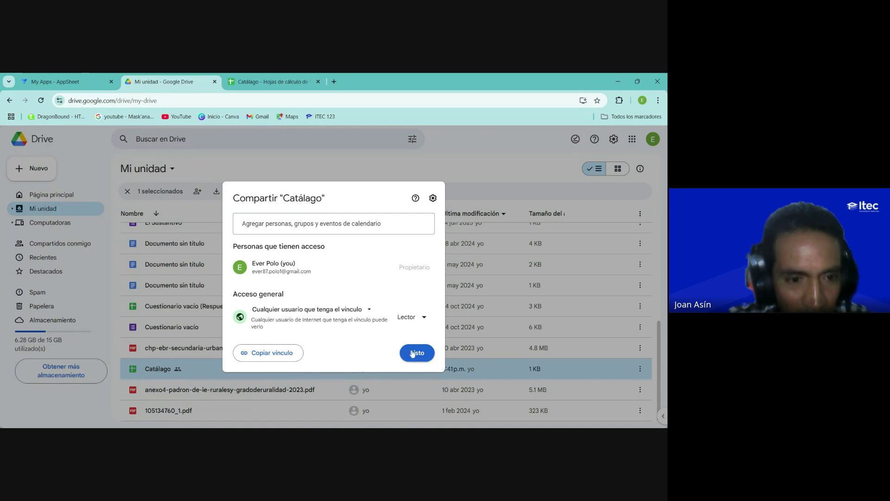
pyautogui.click(423, 318)
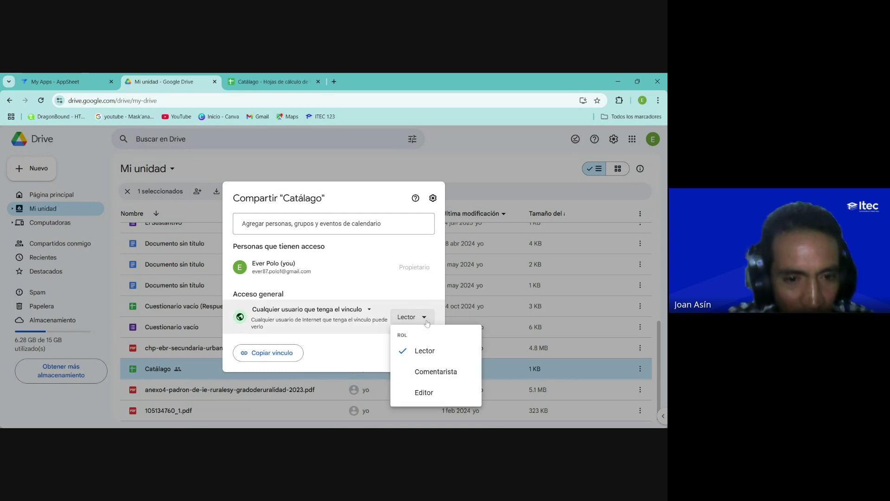
pyautogui.click(430, 394)
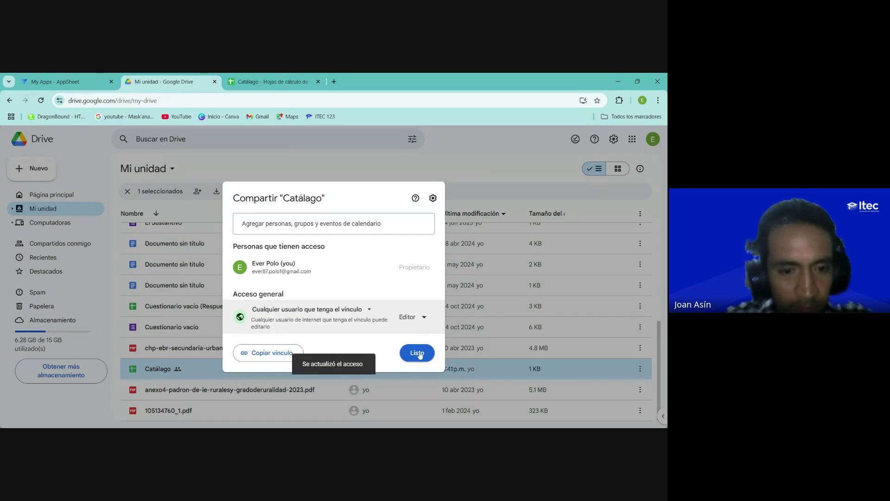
pyautogui.click(420, 354)
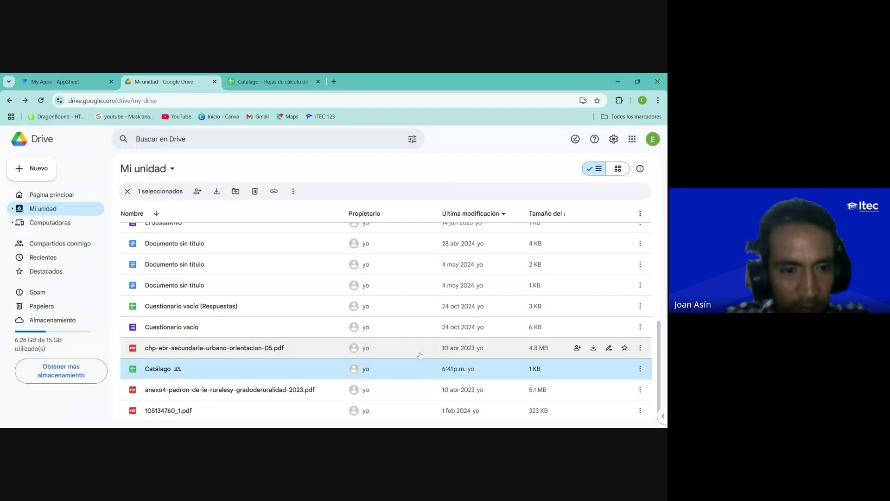
pyautogui.click(71, 75)
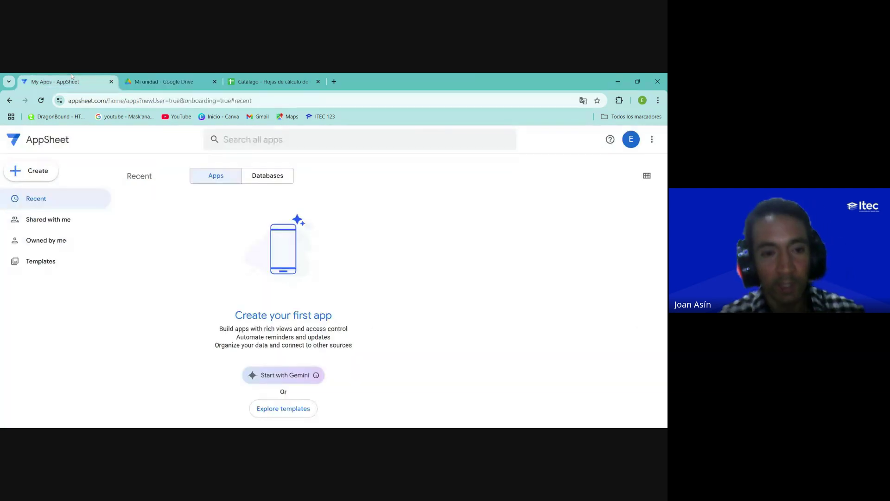
pyautogui.click(38, 171)
pyautogui.click(163, 81)
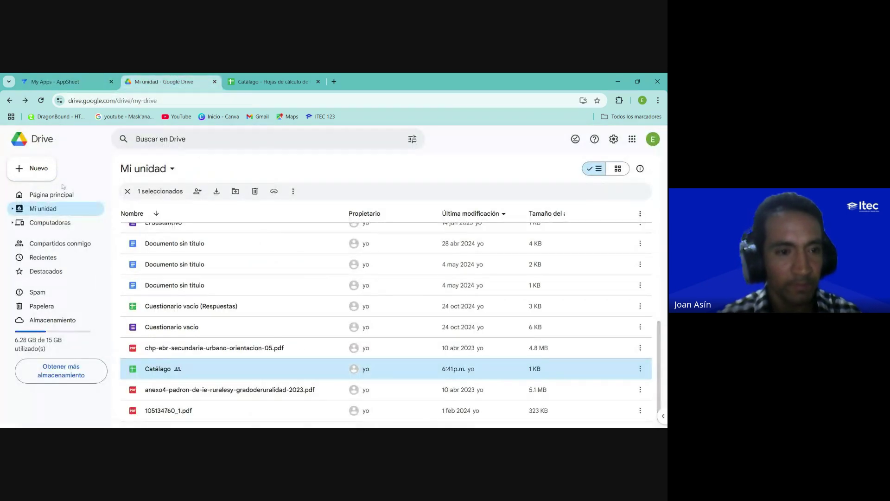
pyautogui.click(41, 212)
pyautogui.click(68, 78)
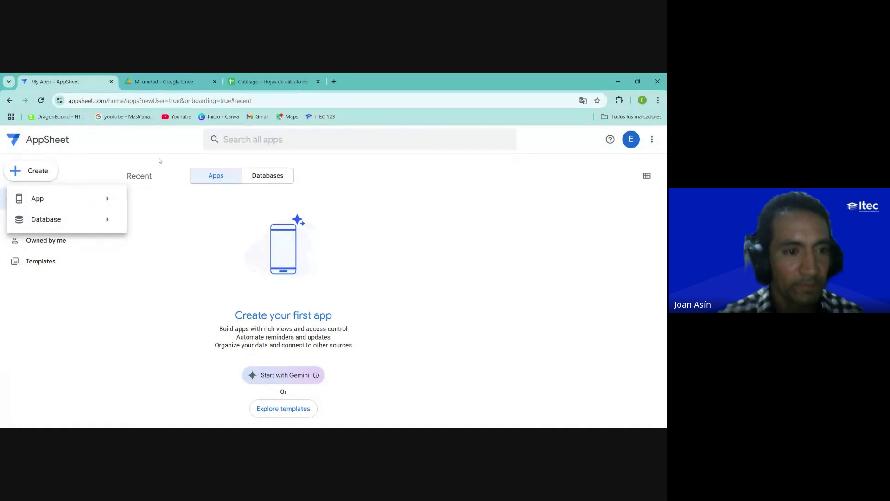
pyautogui.click(65, 199)
pyautogui.click(169, 207)
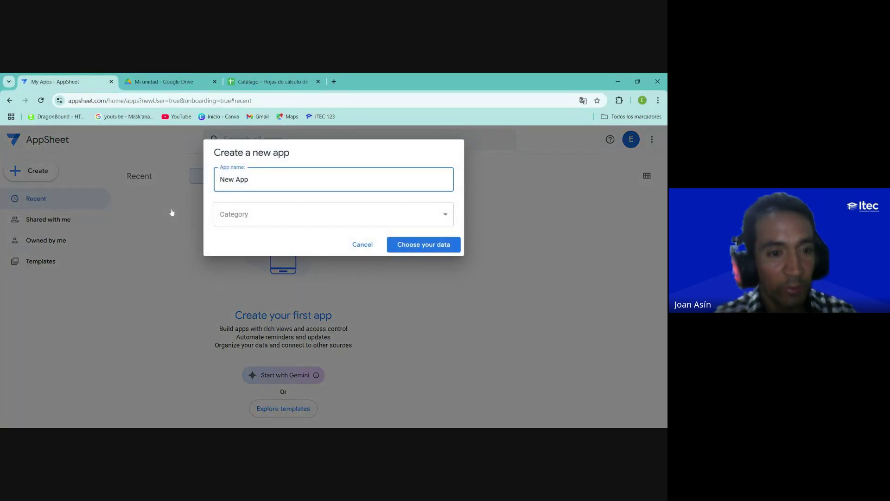
pyautogui.click(369, 246)
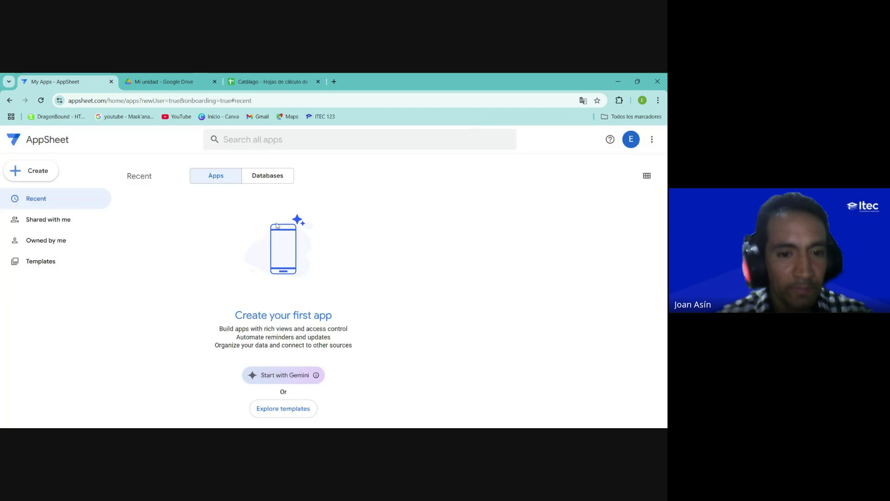
# Step: Reload AppSheet and try to create a new app named "c" with Google Sheets as the data source
pyautogui.click(41, 101)
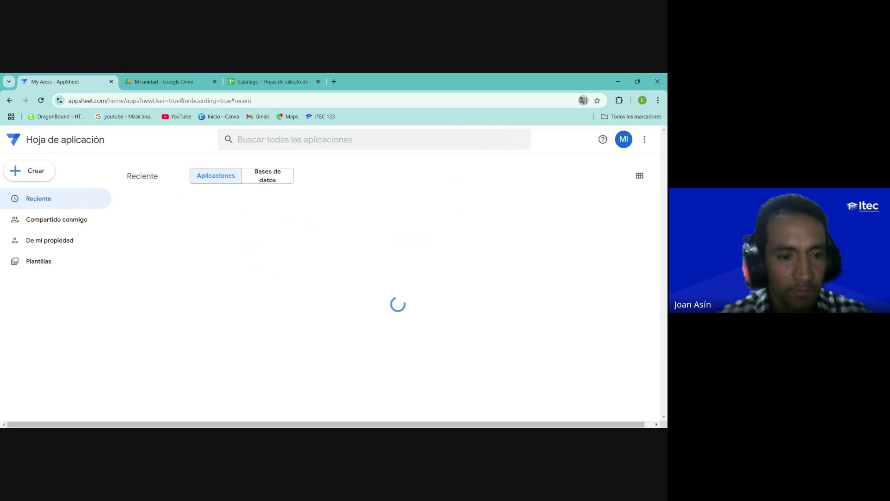
pyautogui.click(28, 171)
pyautogui.moveTo(77, 201)
pyautogui.click(178, 210)
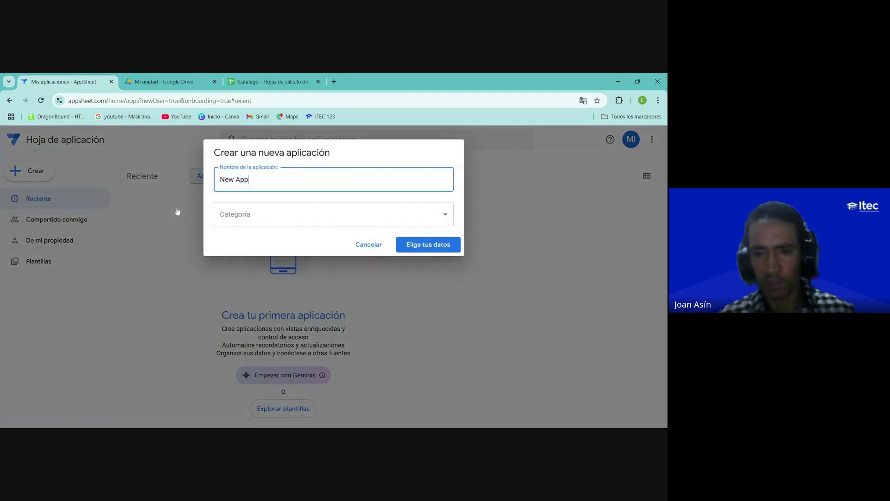
pyautogui.hotkey('ctrl', 'a')
pyautogui.write('C')
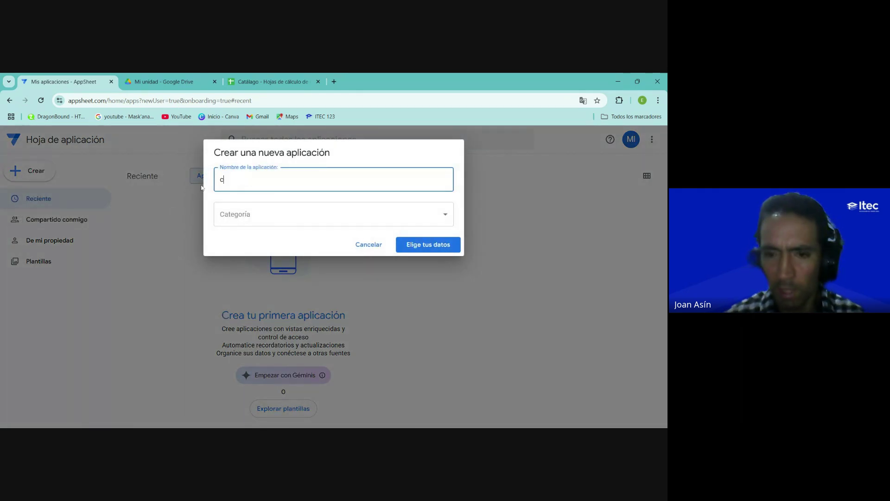
pyautogui.click(255, 205)
pyautogui.click(427, 248)
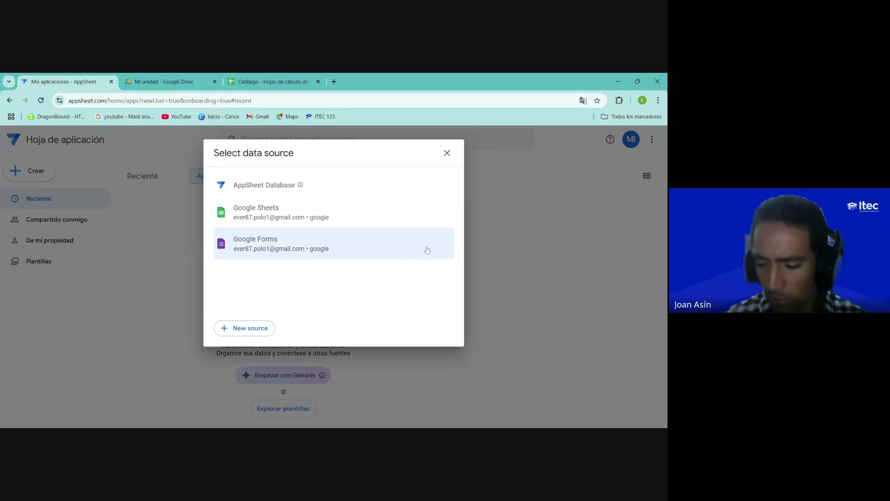
pyautogui.click(284, 212)
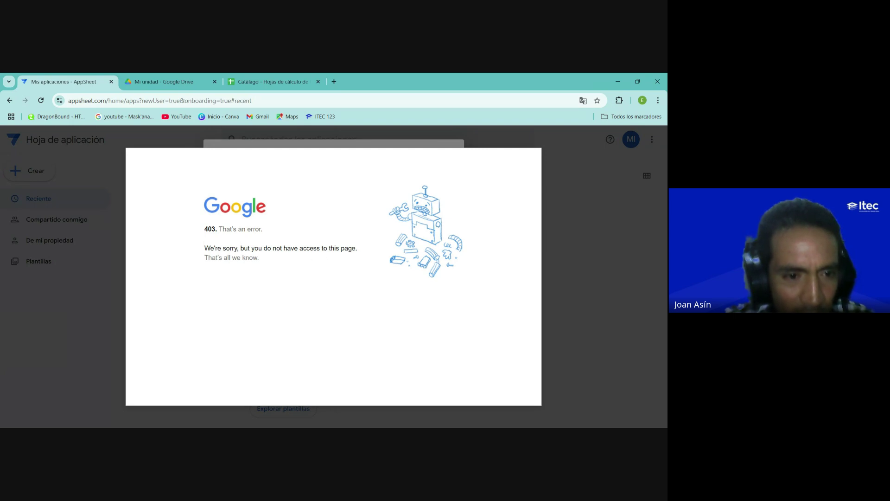
pyautogui.moveTo(205, 248); pyautogui.dragTo(365, 267)
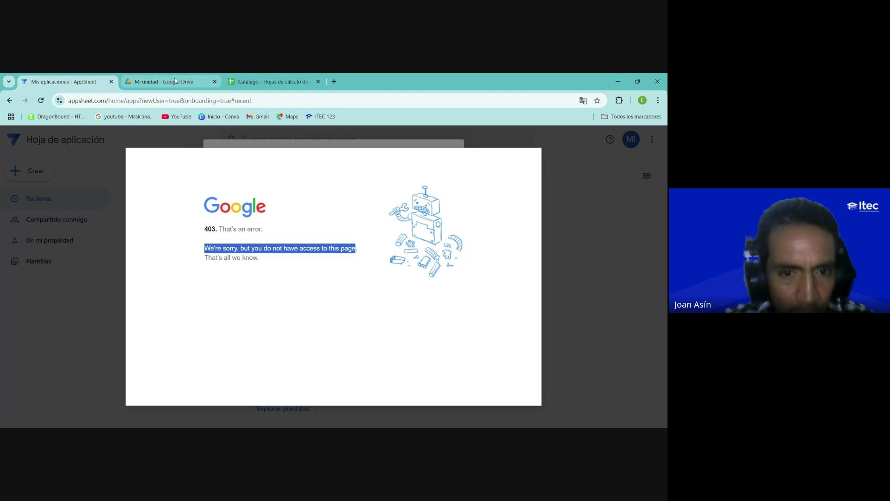
pyautogui.click(637, 81)
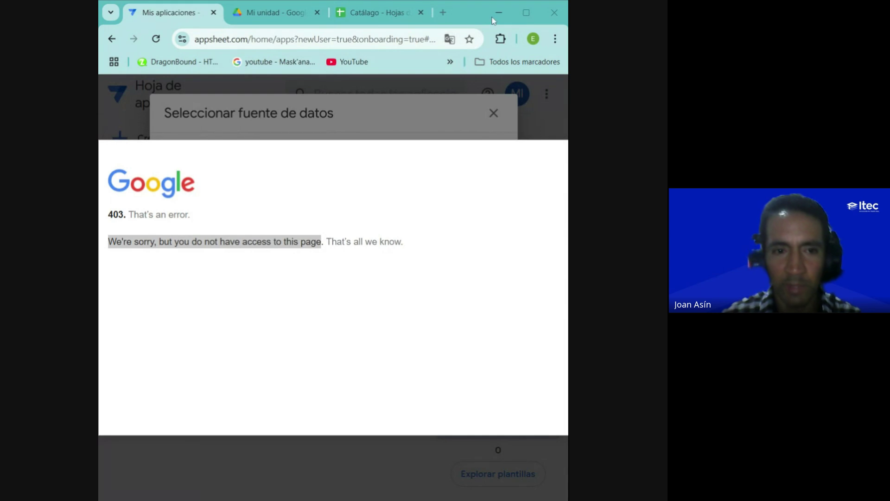
pyautogui.click(521, 15)
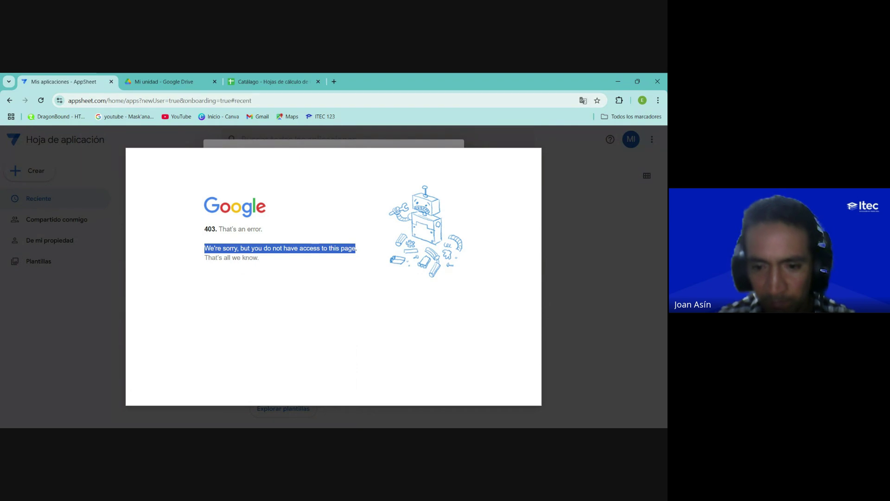
# Step: Open the Google home page in a new tab and check which account is signed in there and in Drive
pyautogui.hotkey('ctrl', 'l')
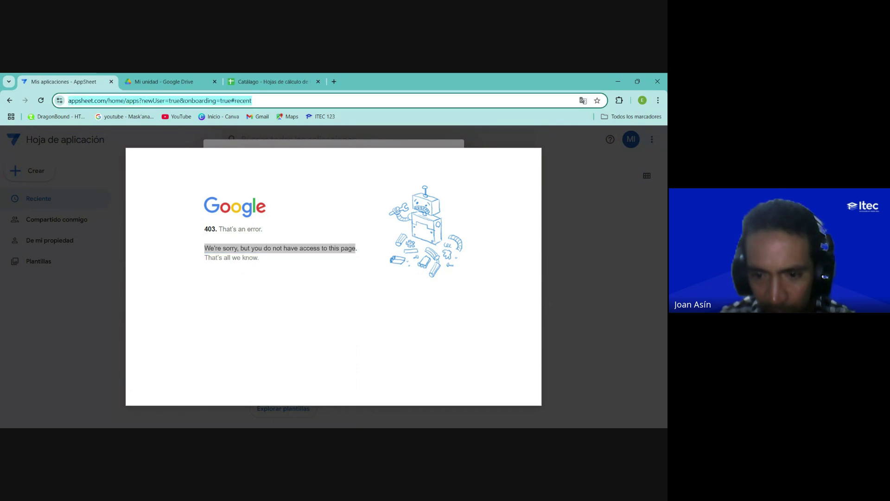
pyautogui.hotkey('ctrl', 't')
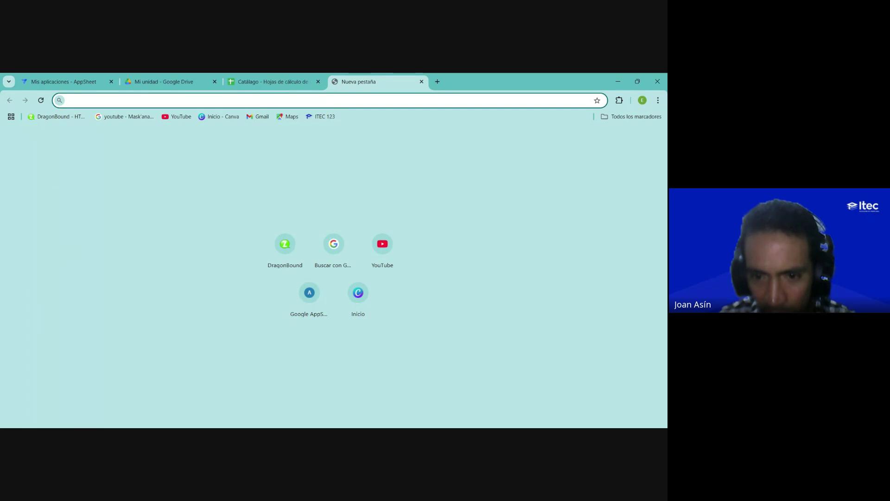
pyautogui.write('w')
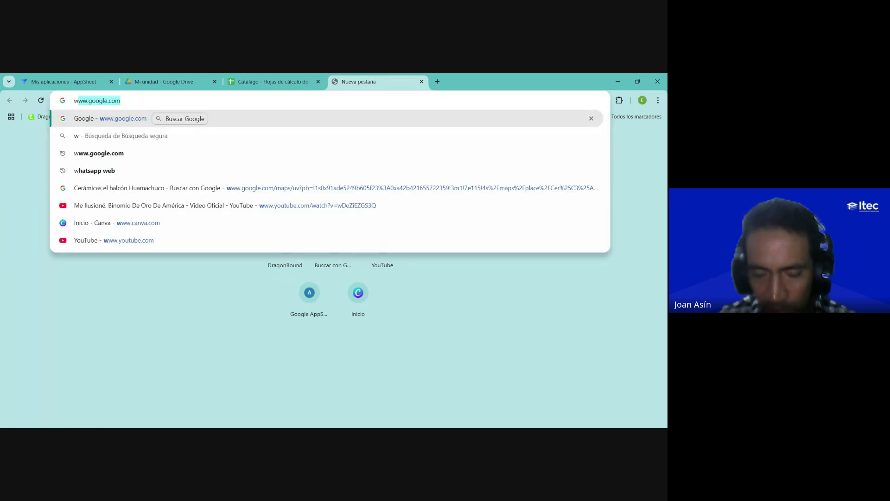
pyautogui.click(194, 122)
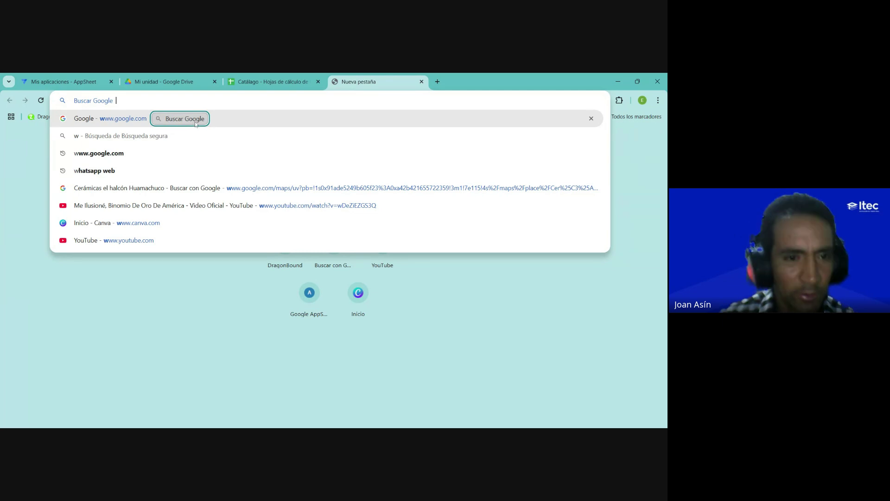
pyautogui.click(135, 121)
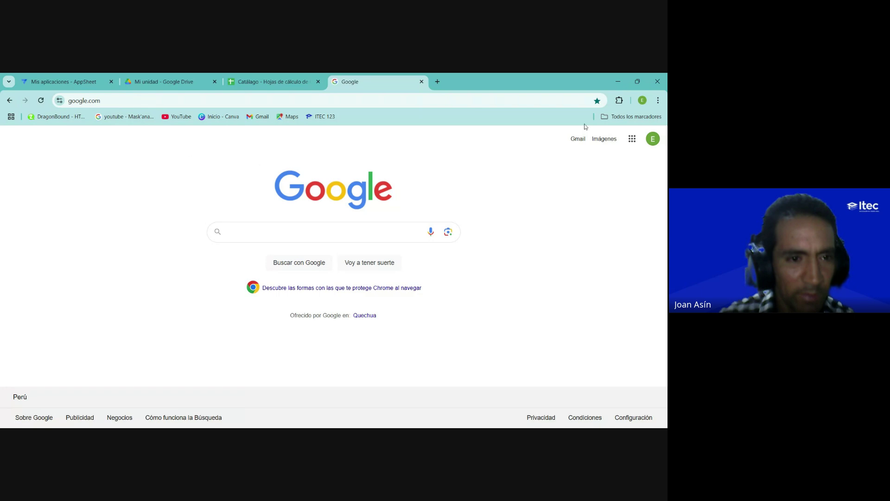
pyautogui.click(653, 138)
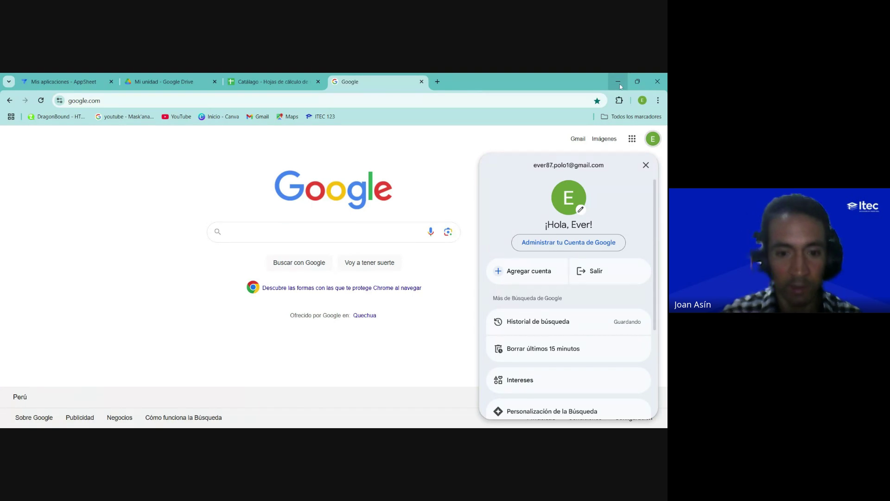
pyautogui.click(185, 80)
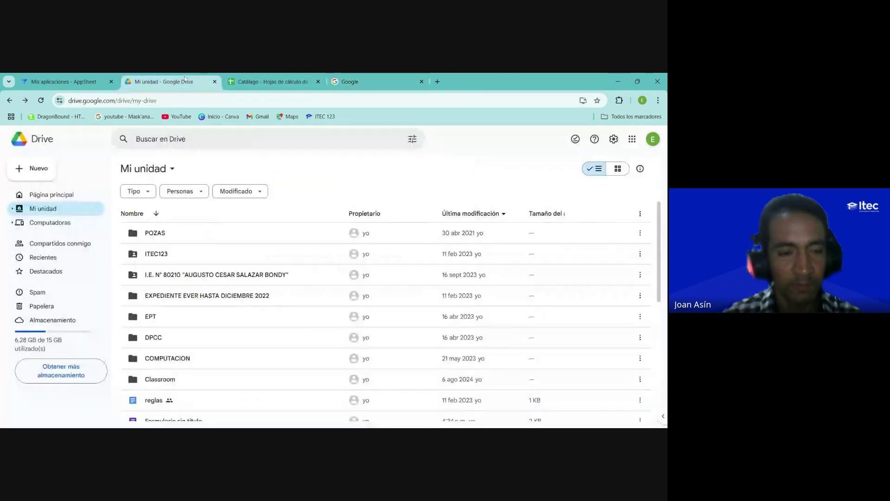
pyautogui.click(653, 139)
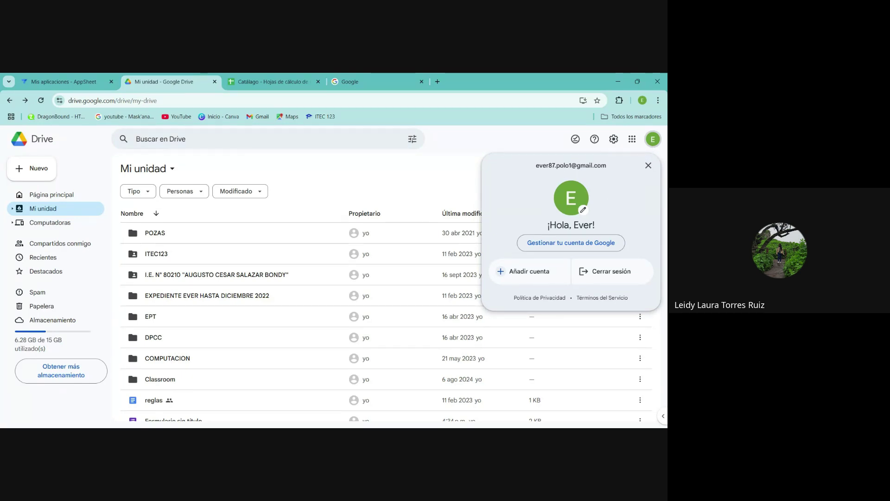
# Step: Reload the AppSheet home page and open the signed-in user's account page to inspect its sources
pyautogui.click(62, 75)
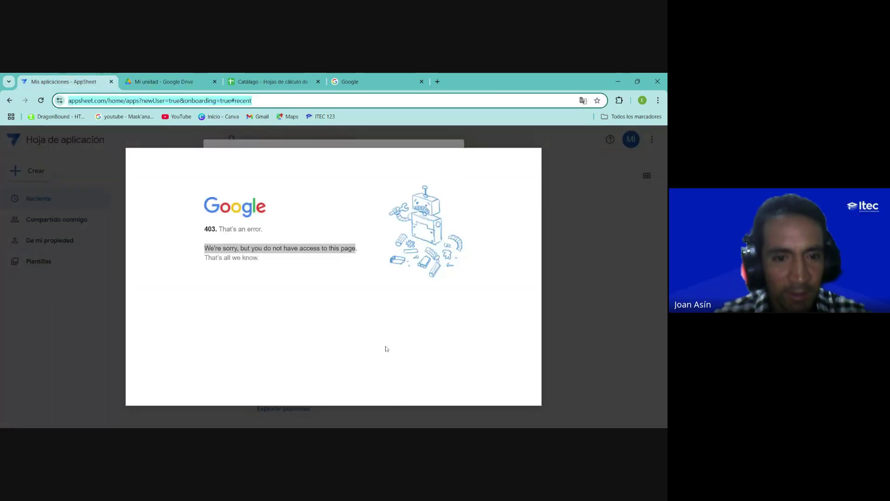
pyautogui.press('Return')
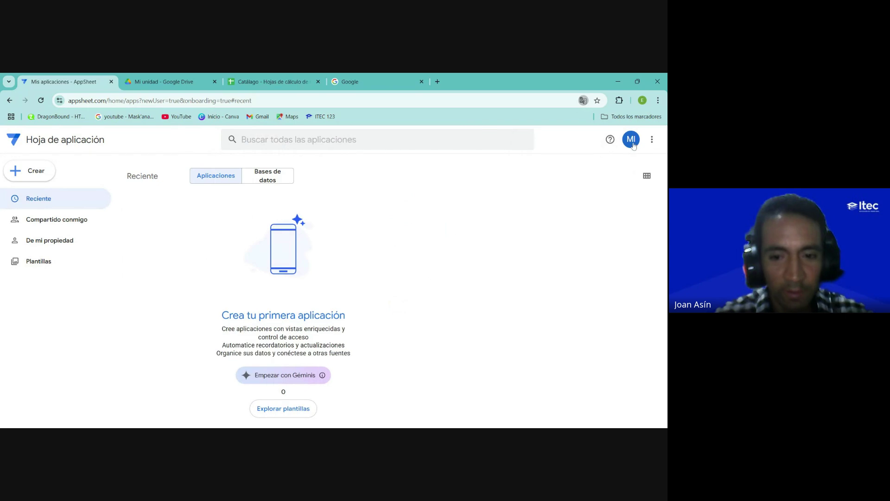
pyautogui.click(636, 146)
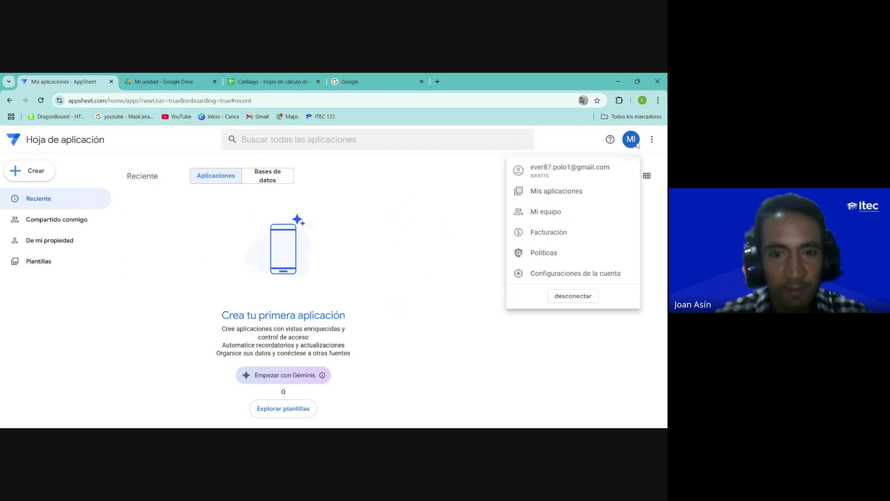
pyautogui.click(558, 173)
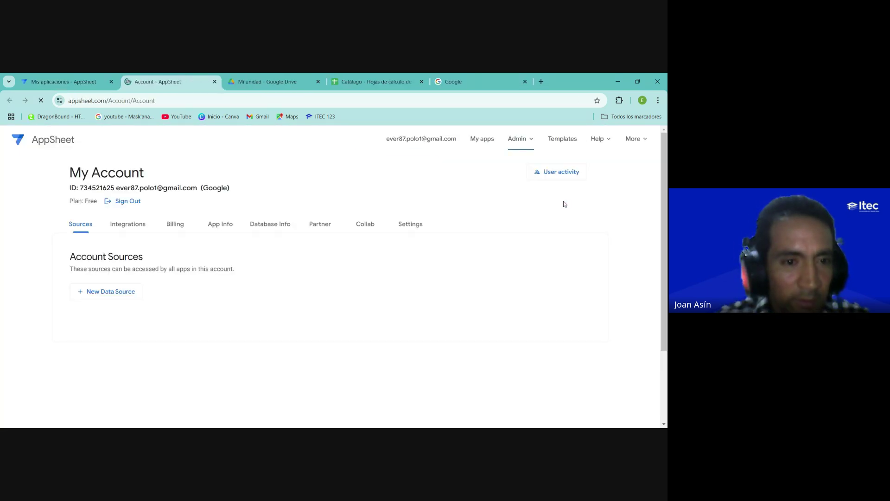
pyautogui.click(514, 139)
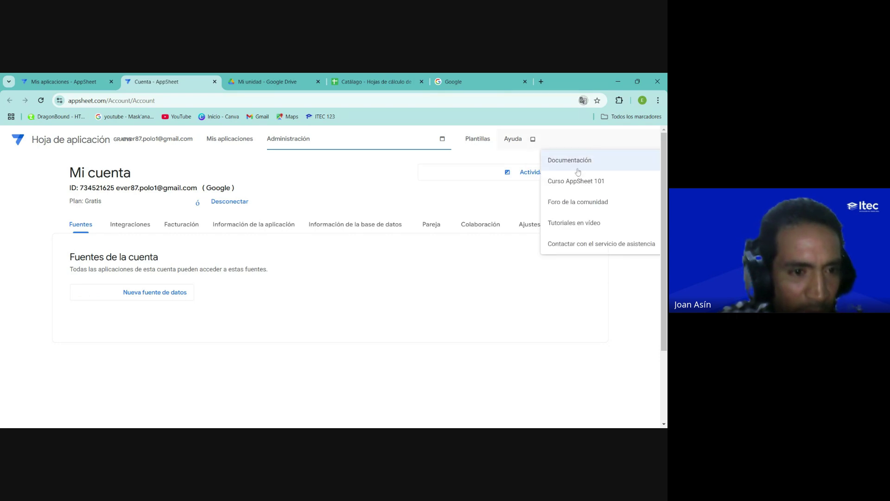
pyautogui.click(544, 145)
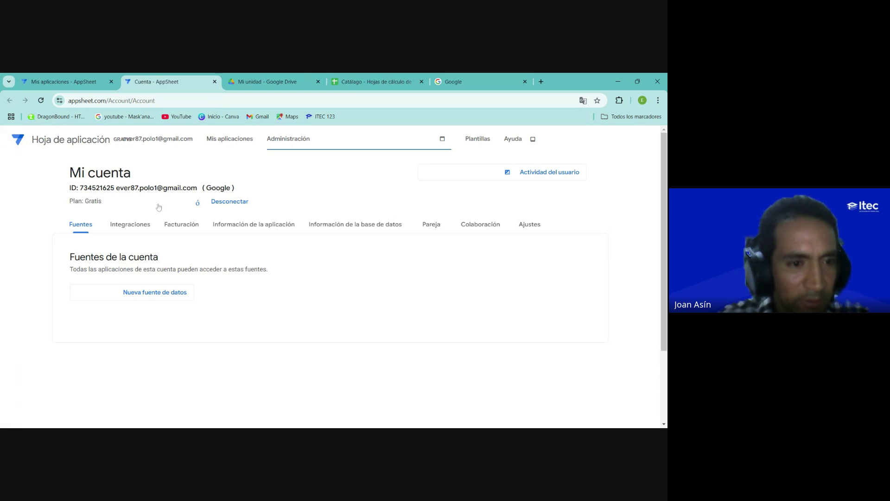
# Step: Compare the account e-mail signed in to Google Drive with the one on the AppSheet account page
pyautogui.click(281, 87)
pyautogui.click(651, 141)
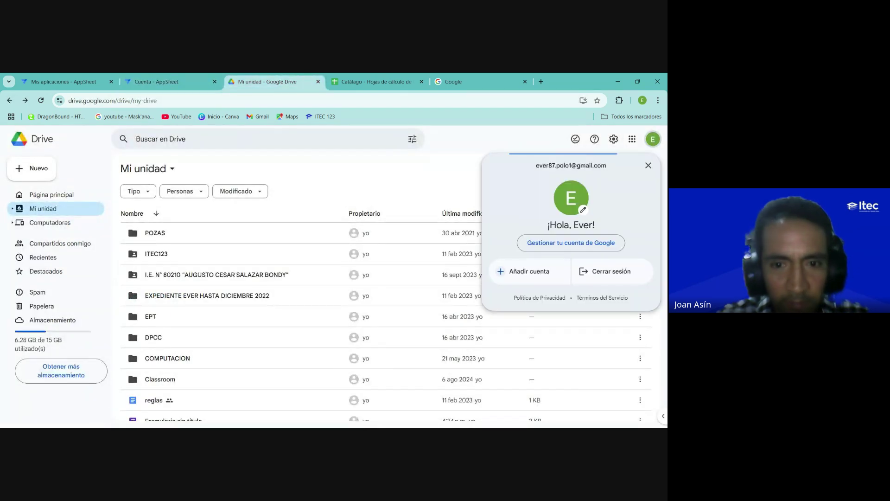
pyautogui.moveTo(539, 166); pyautogui.dragTo(614, 171)
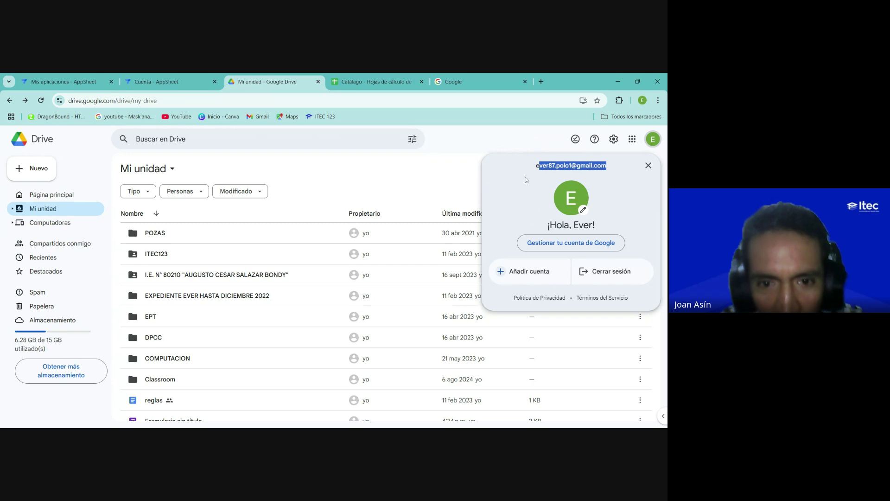
pyautogui.moveTo(536, 167); pyautogui.dragTo(608, 170)
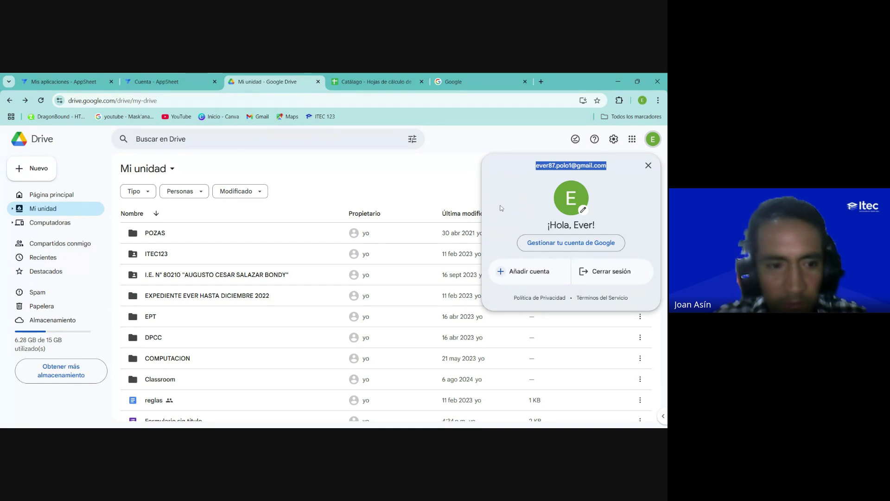
pyautogui.click(179, 80)
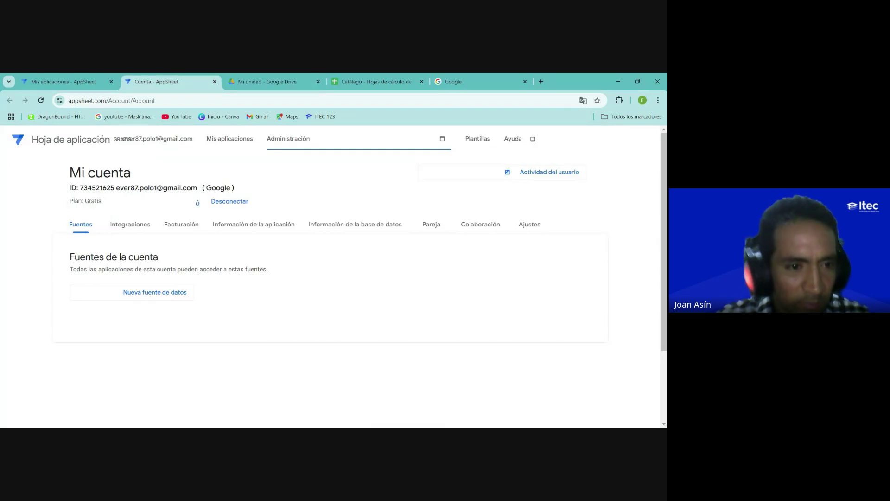
pyautogui.moveTo(116, 188); pyautogui.dragTo(198, 188)
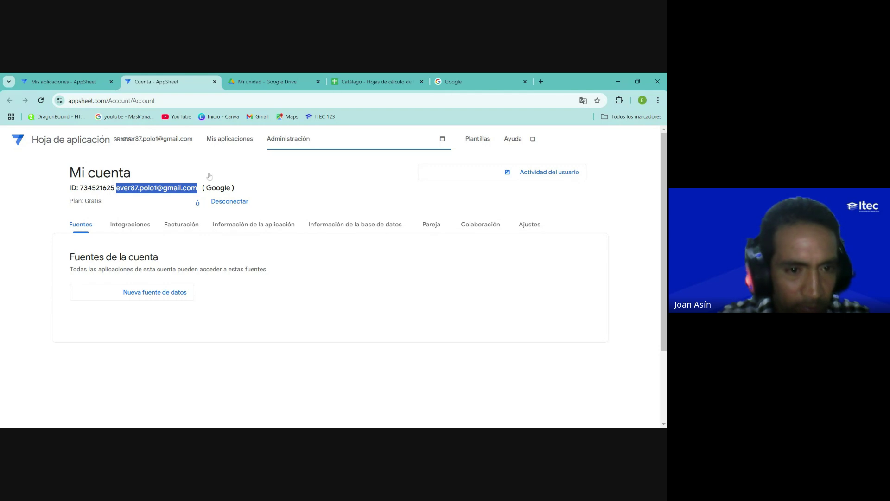
# Step: Check the additional options on the AppSheet home page, and close the AppSheet account page
pyautogui.click(90, 78)
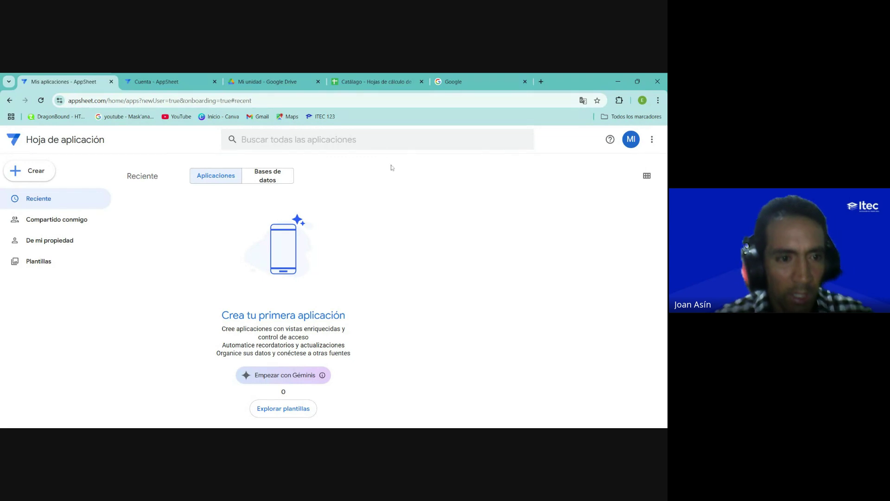
pyautogui.click(652, 143)
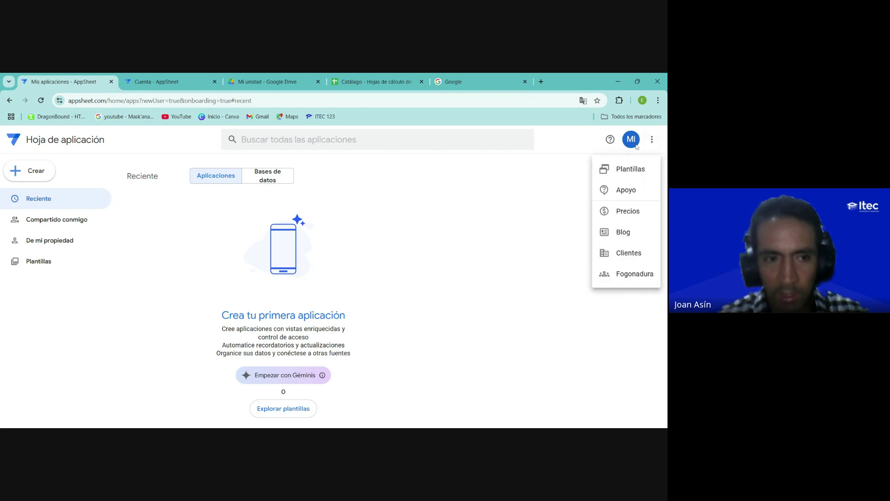
pyautogui.click(325, 100)
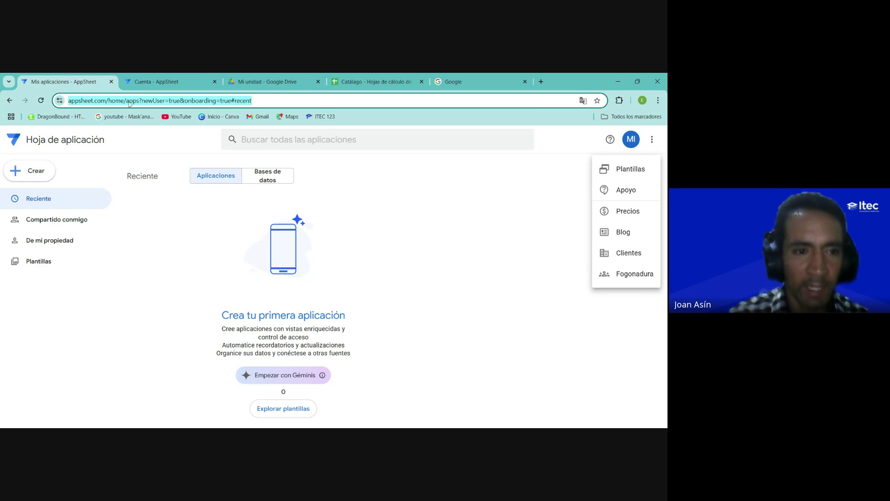
pyautogui.click(156, 82)
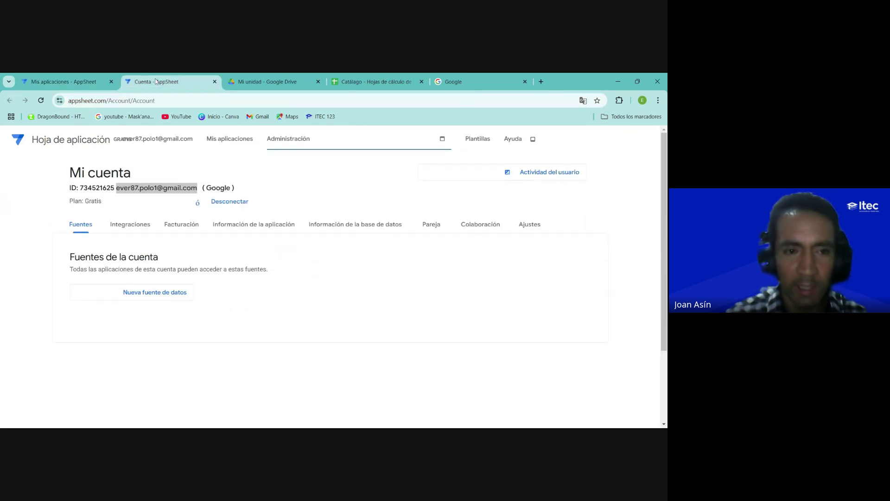
pyautogui.click(215, 82)
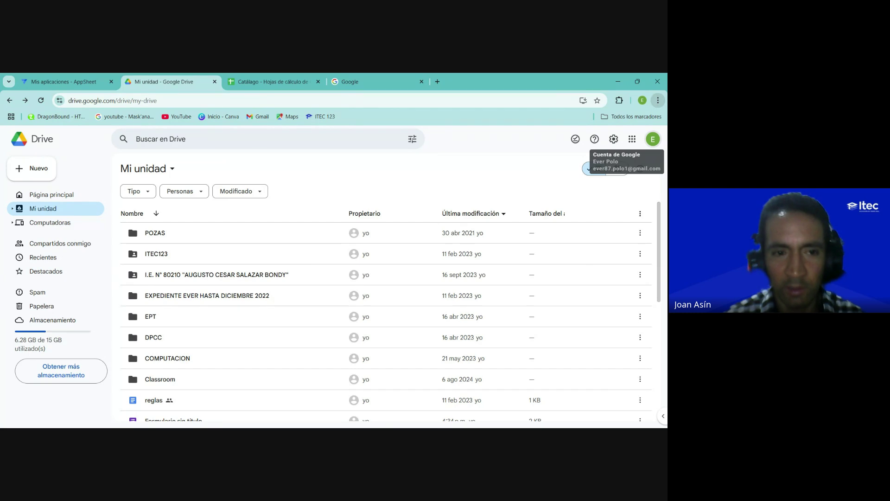
# Step: Open a new blank browser tab
pyautogui.click(439, 82)
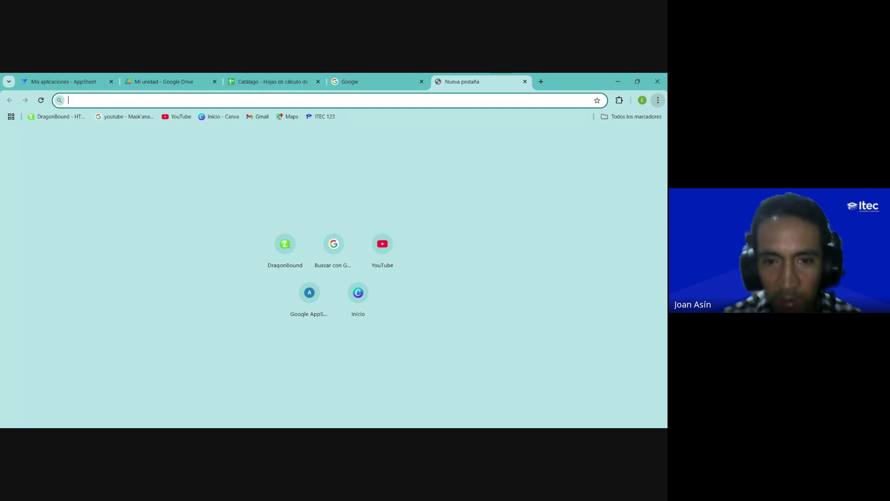
pyautogui.hotkey('alt', 'Tab')
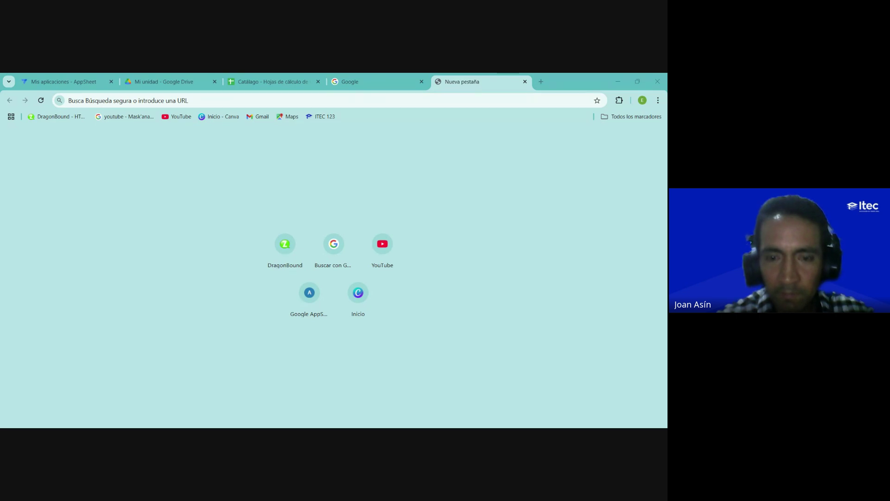
pyautogui.click(603, 81)
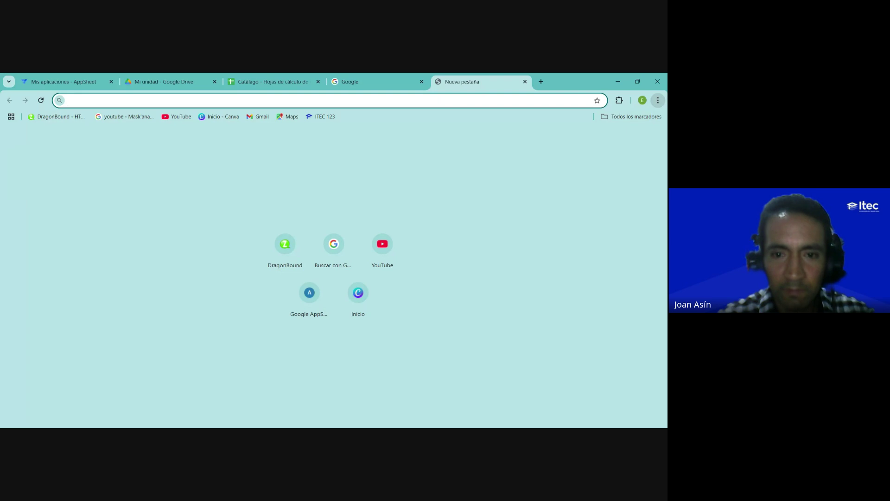
pyautogui.click(448, 191)
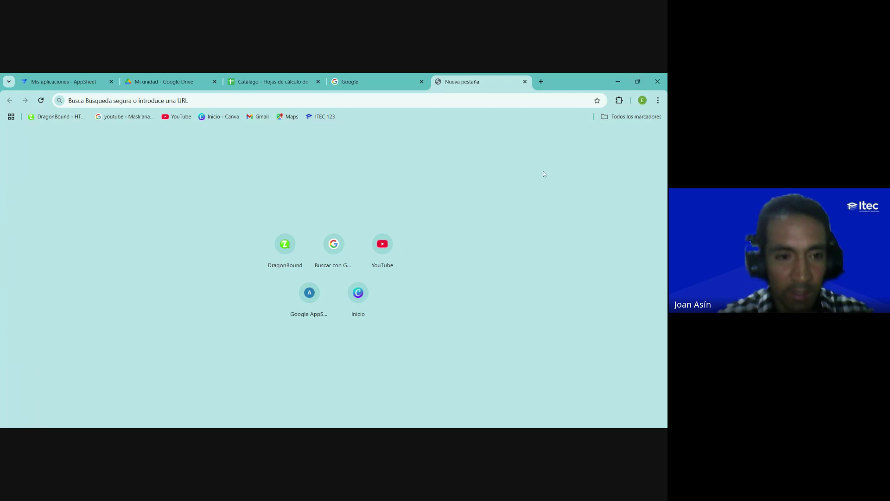
pyautogui.click(637, 83)
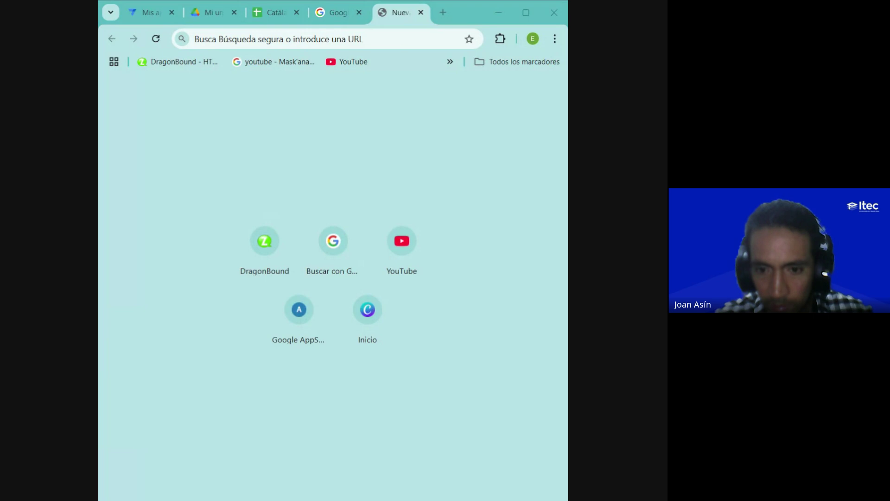
pyautogui.click(526, 12)
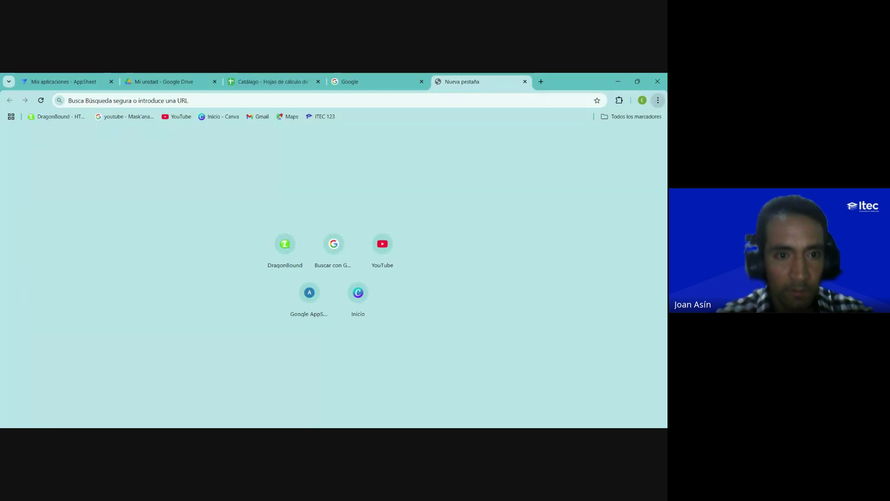
pyautogui.click(620, 82)
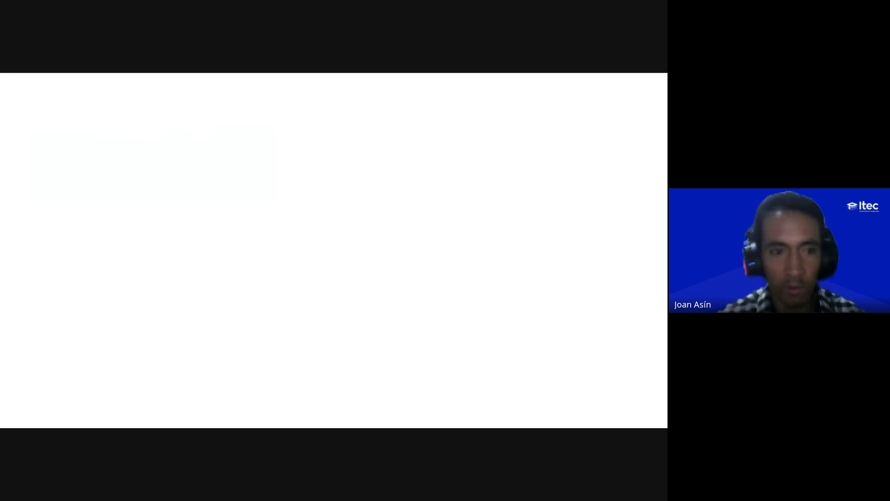
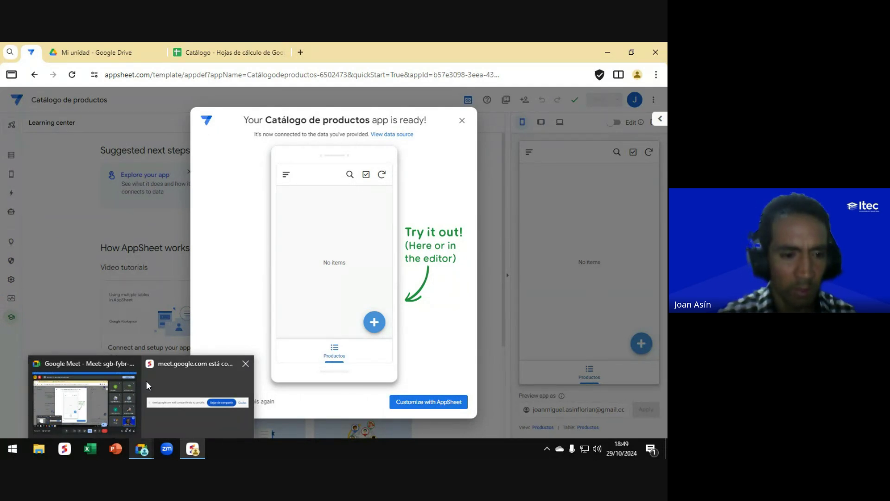
# Step: Review the column headings of the Productos sheet in the Catálogo spreadsheet
pyautogui.click(221, 43)
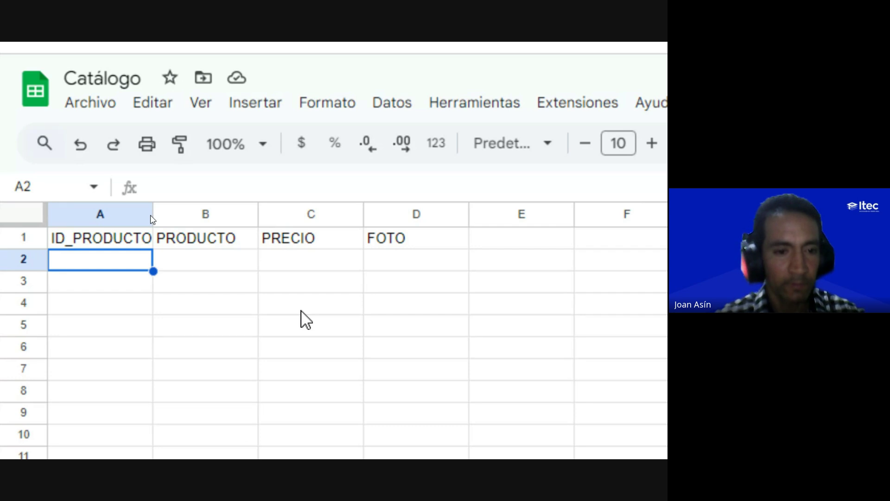
pyautogui.scroll(-1, 366, 394)
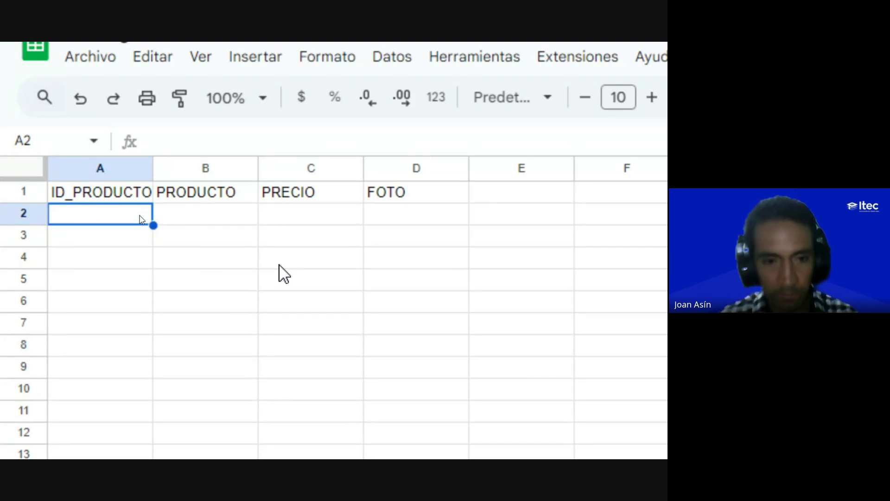
# Step: Switch to the Google Meet call, read the recent chat messages, and close the chat
pyautogui.hotkey('alt', 'Tab')
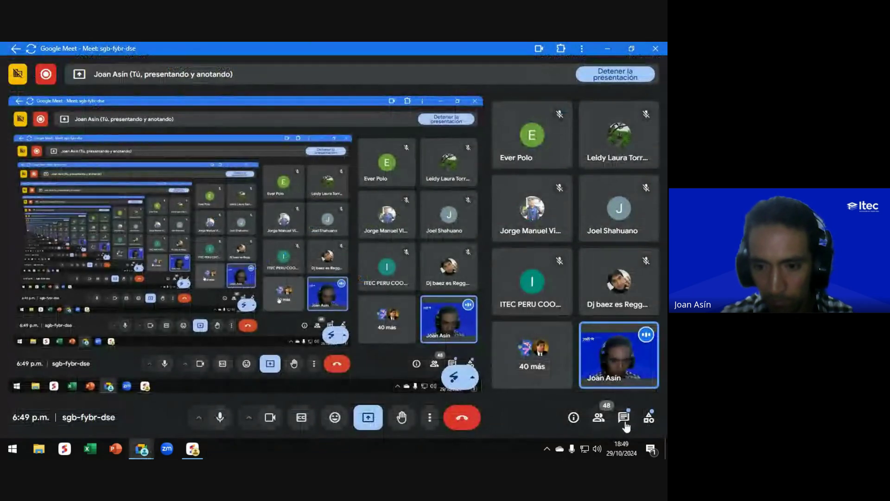
pyautogui.click(625, 419)
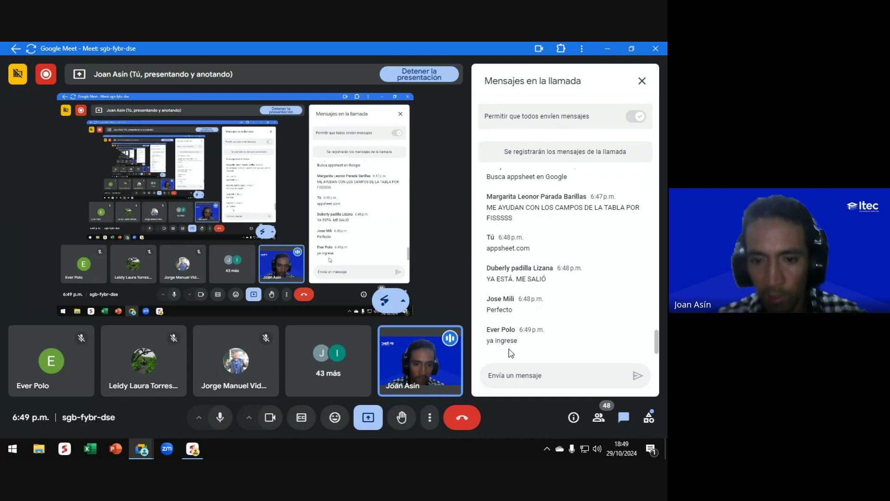
pyautogui.scroll(2, 569, 259)
pyautogui.scroll(1, 568, 245)
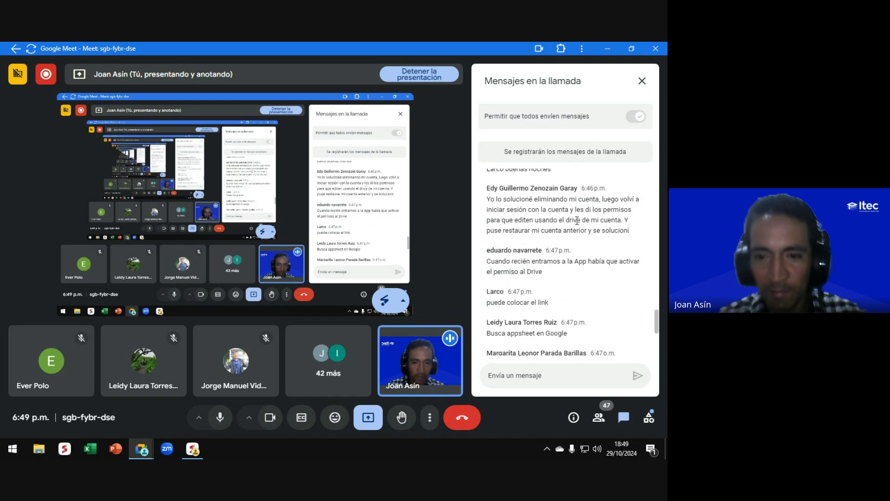
pyautogui.scroll(-3, 578, 244)
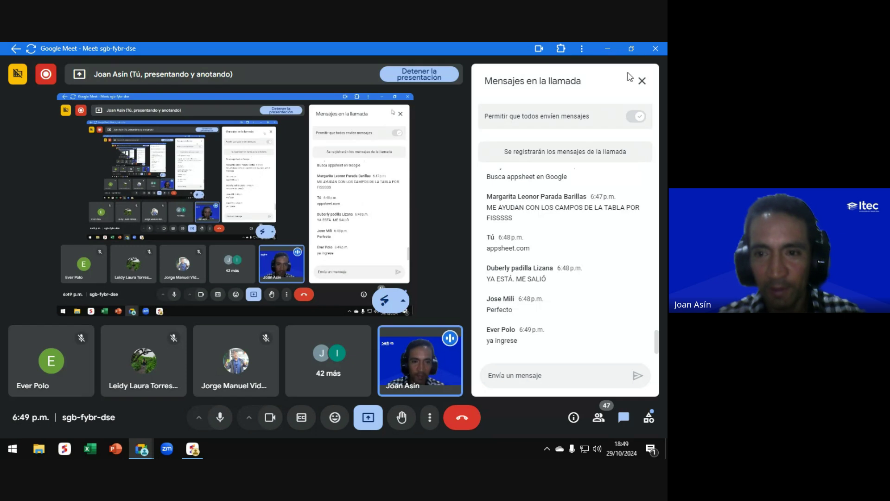
pyautogui.click(642, 83)
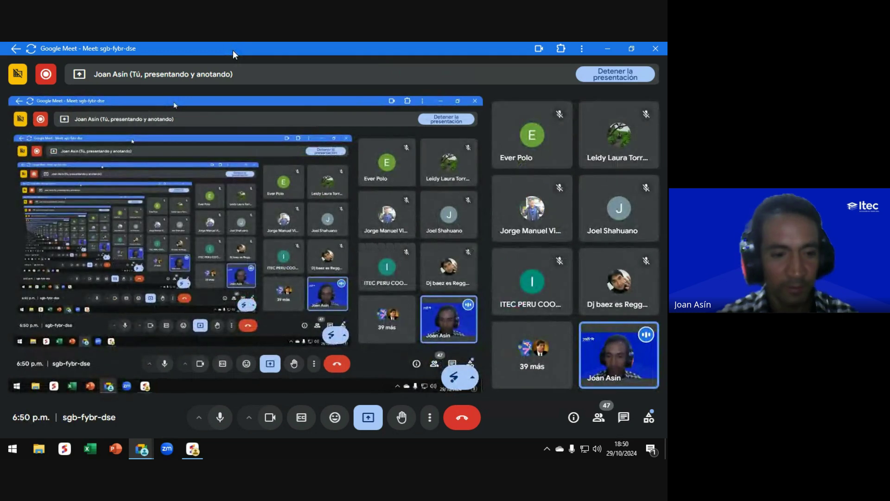
# Step: Return to the browser and close the Google Drive and Catálogo spreadsheet pages, leaving the AppSheet editor open
pyautogui.hotkey('alt', 'Tab')
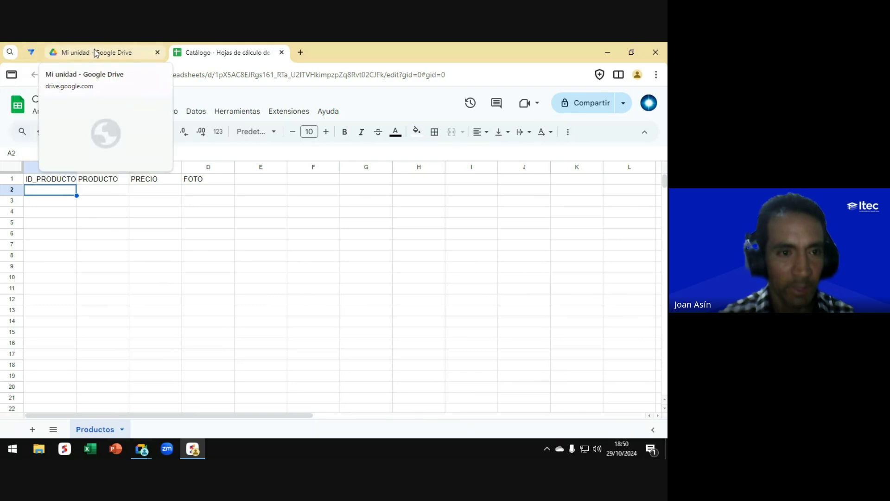
pyautogui.click(157, 53)
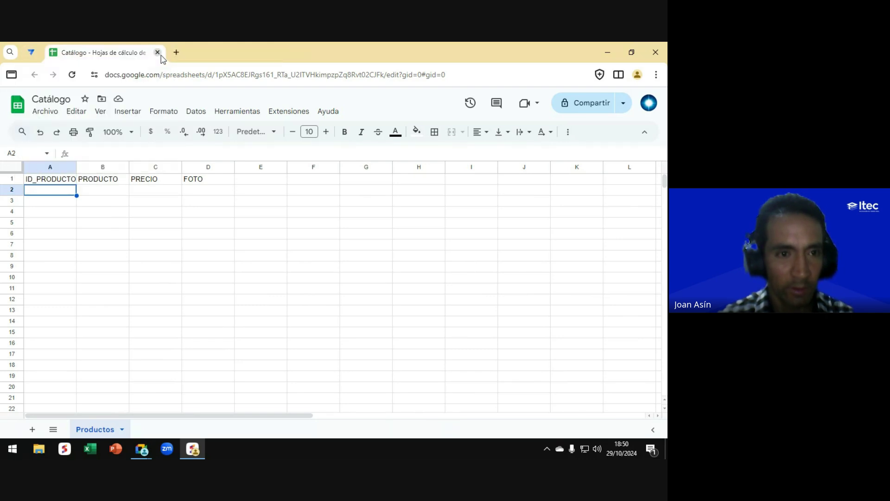
pyautogui.click(158, 52)
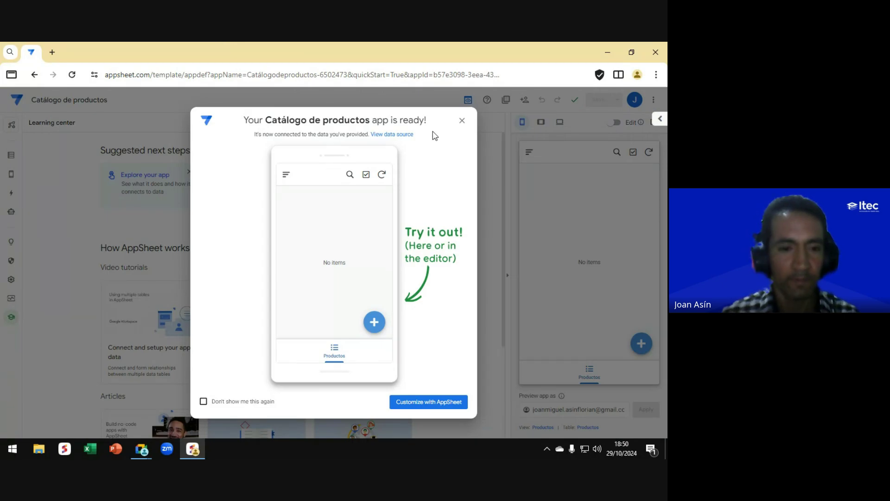
pyautogui.hotkey('alt', 'Tab')
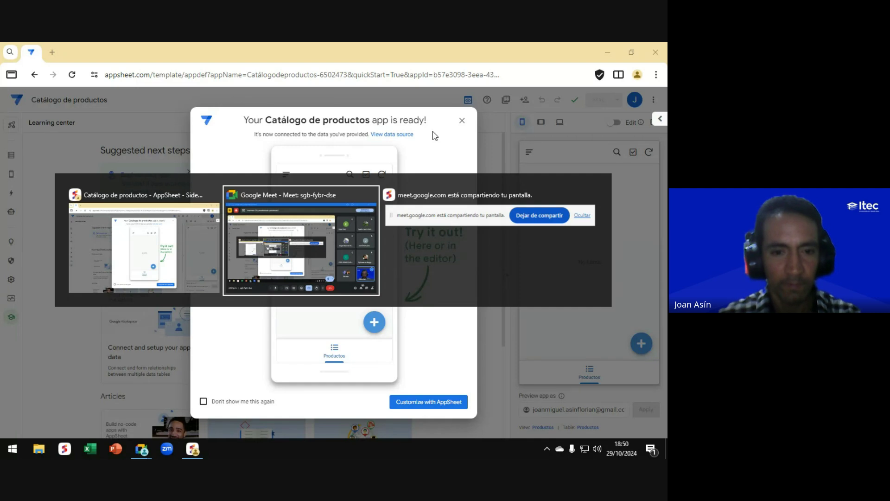
pyautogui.press('Escape')
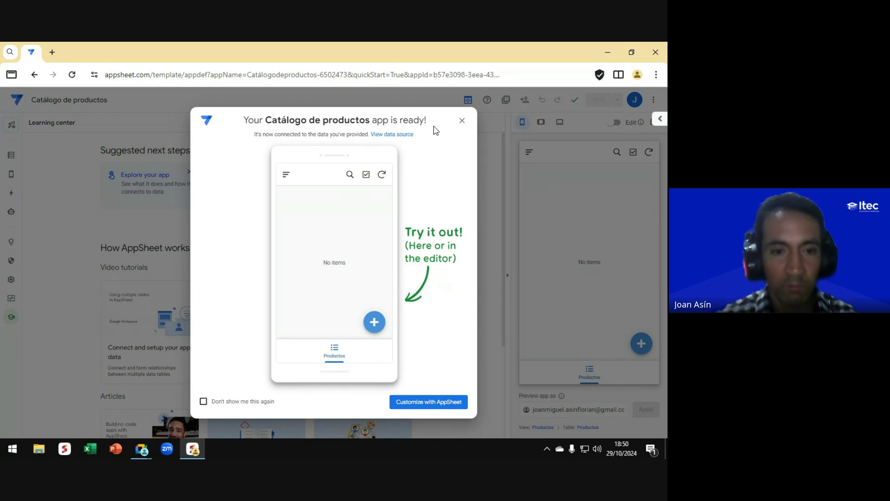
# Step: Set the app-ready message not to show again and continue to customizing the Catálogo de productos app
pyautogui.press('ctrl')
pyautogui.press('ctrl')
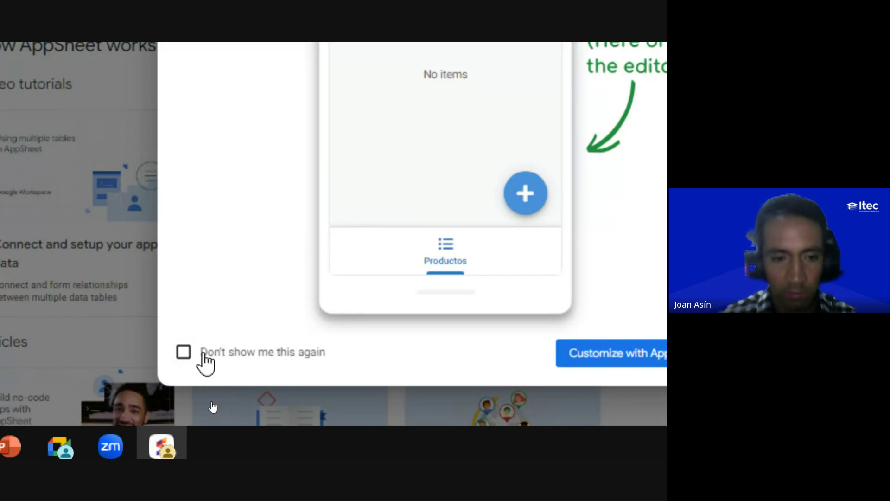
pyautogui.click(184, 352)
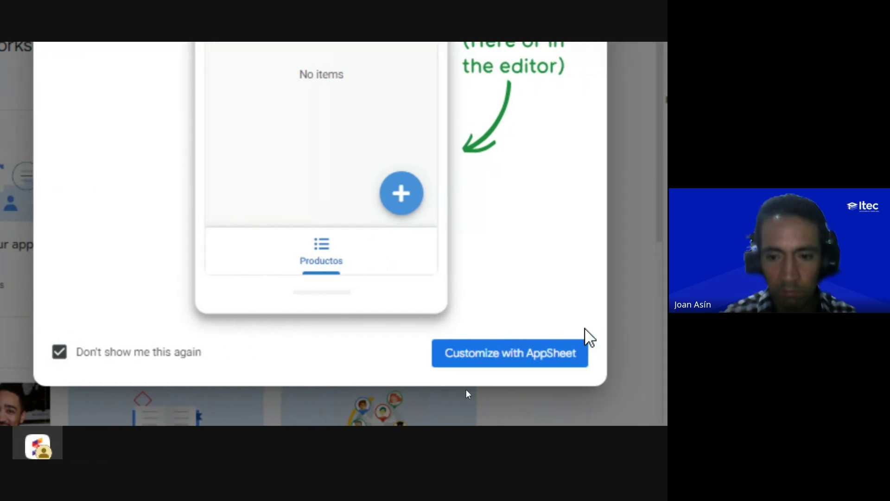
pyautogui.click(479, 359)
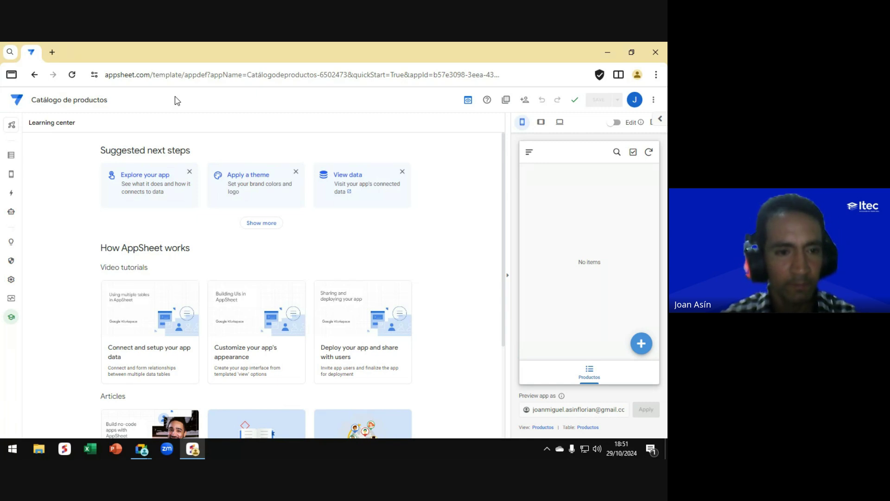
# Step: Open the Catálogo de productos app's data section and point out its Productos table
pyautogui.hotkey('alt', 'Tab')
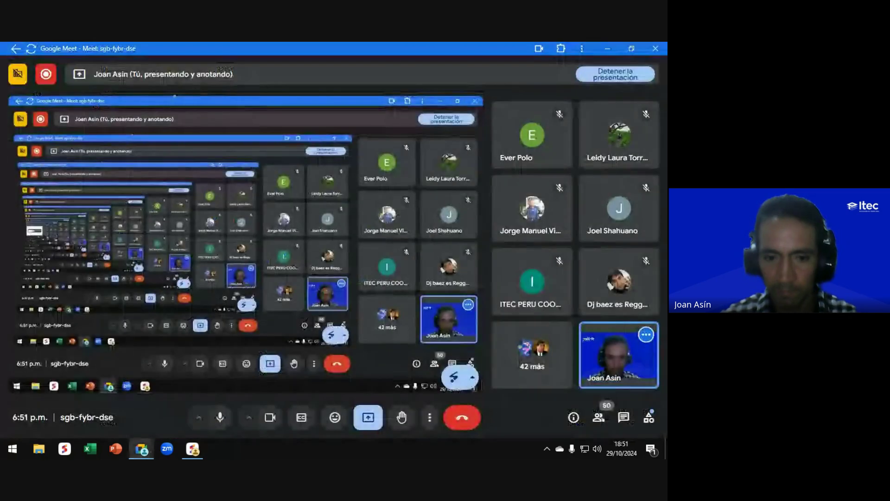
pyautogui.hotkey('alt', 'Tab')
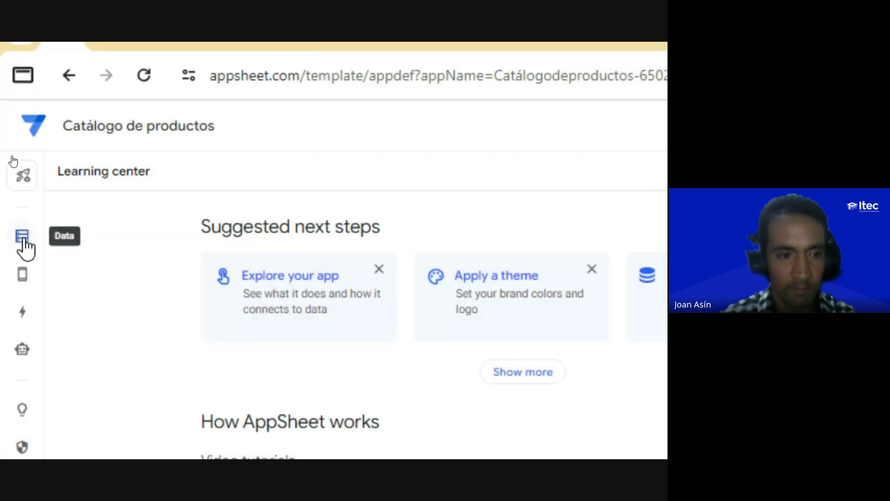
pyautogui.click(23, 240)
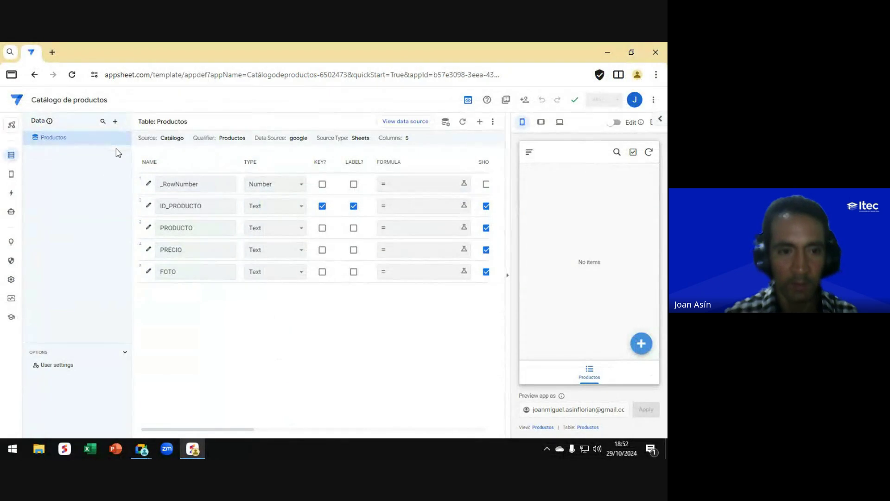
pyautogui.hotkey('alt', 'Tab')
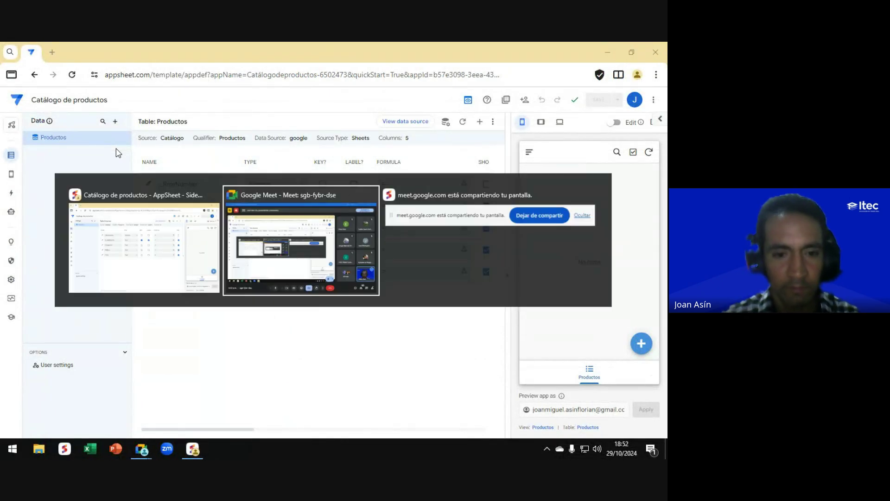
pyautogui.press('Escape')
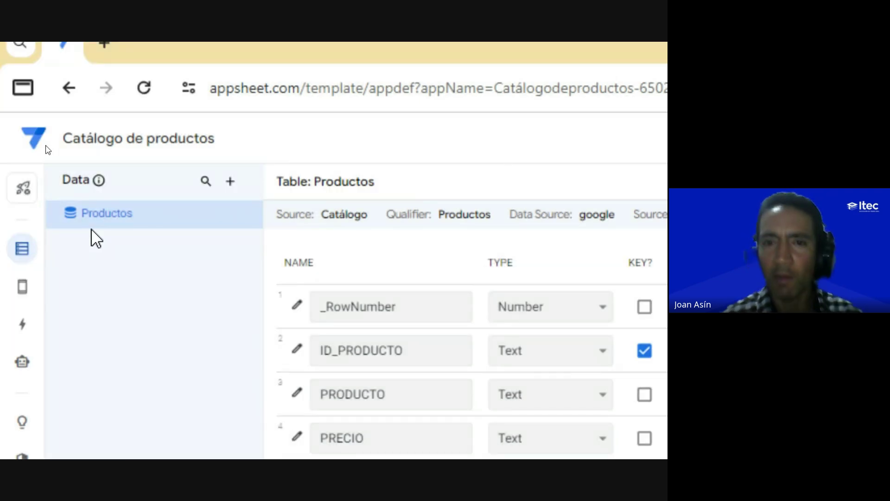
pyautogui.moveTo(94, 216)
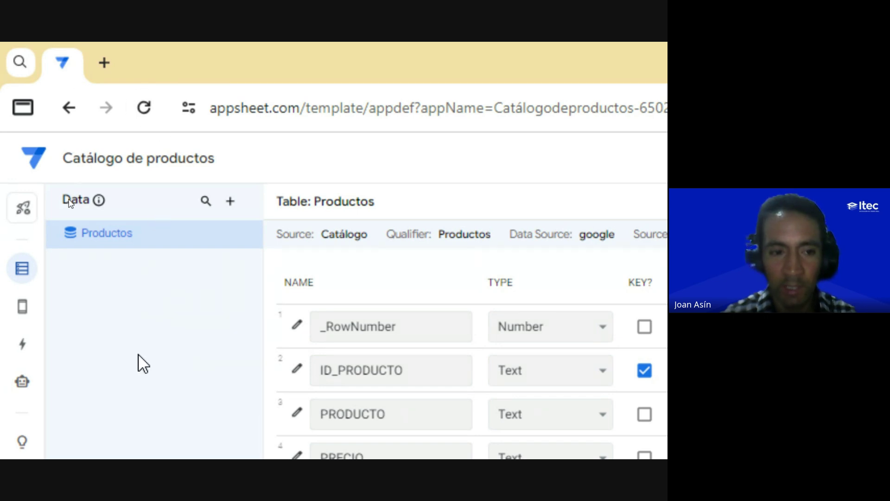
pyautogui.moveTo(98, 244)
pyautogui.press('ctrl')
pyautogui.press('ctrl')
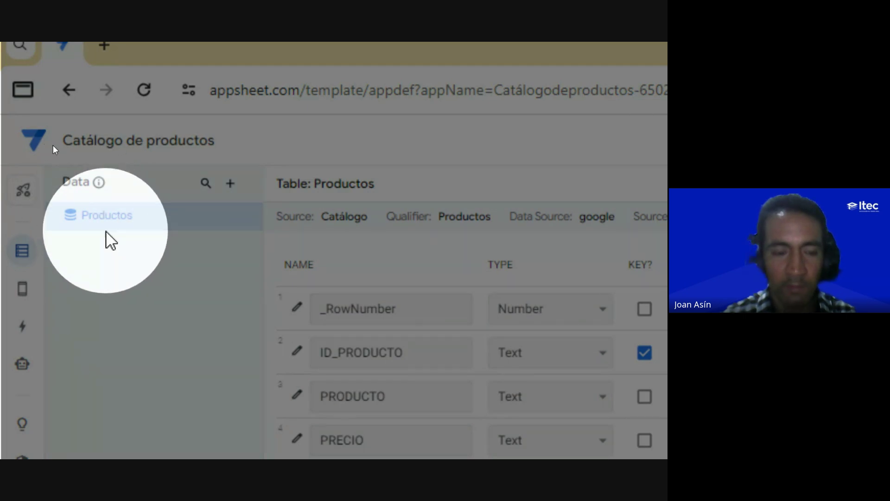
pyautogui.moveTo(100, 228)
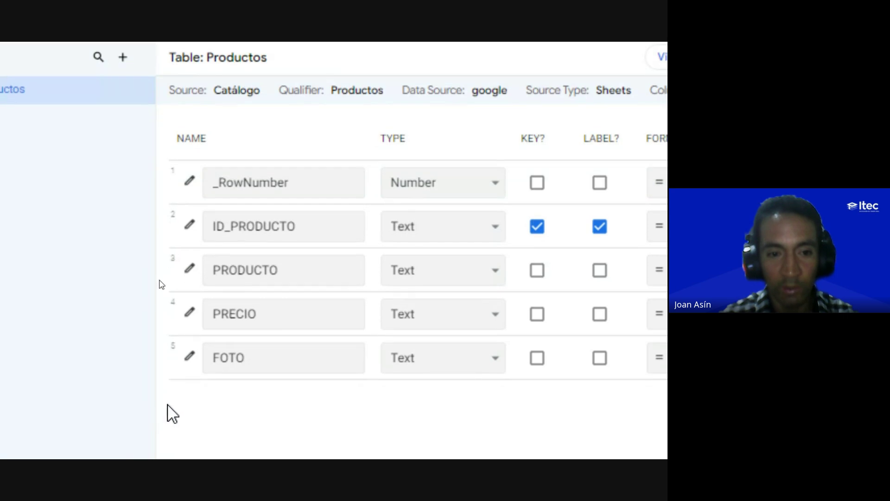
# Step: Examine the Productos table's columns _RowNumber, ID_PRODUCTO, PRODUCTO, PRECIO and FOTO
pyautogui.click(277, 278)
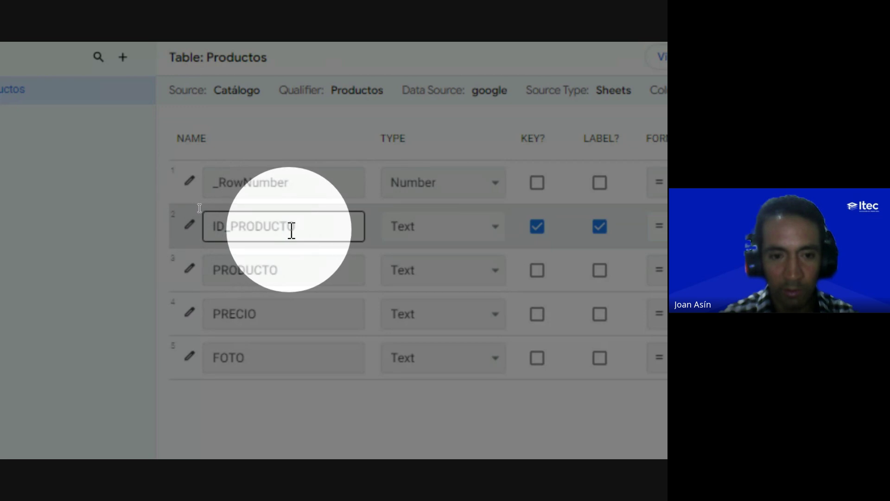
pyautogui.click(258, 265)
pyautogui.click(220, 316)
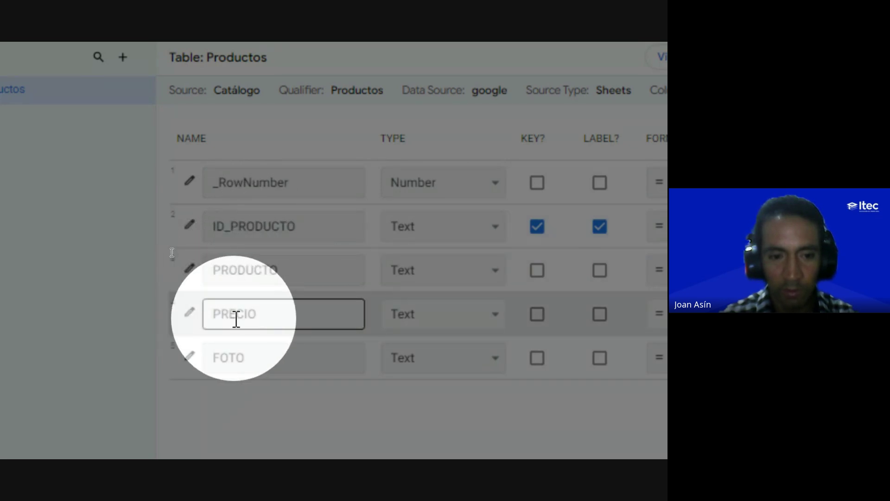
pyautogui.click(247, 359)
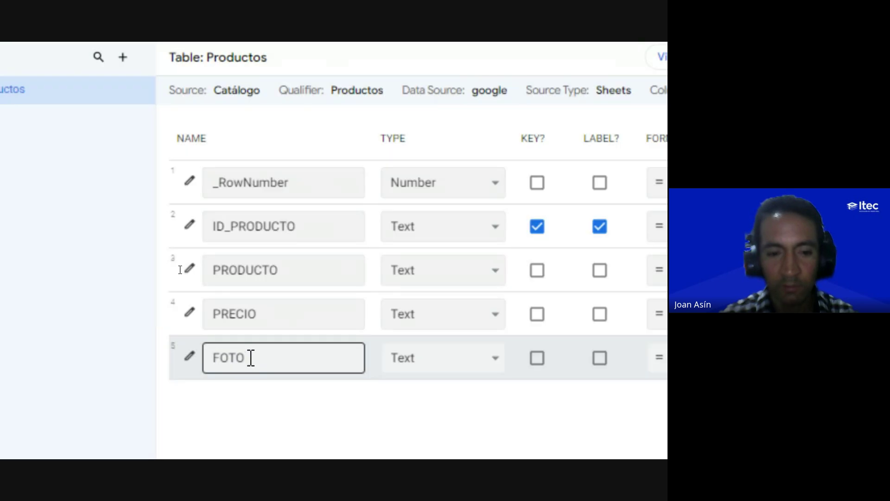
pyautogui.click(260, 259)
pyautogui.click(254, 183)
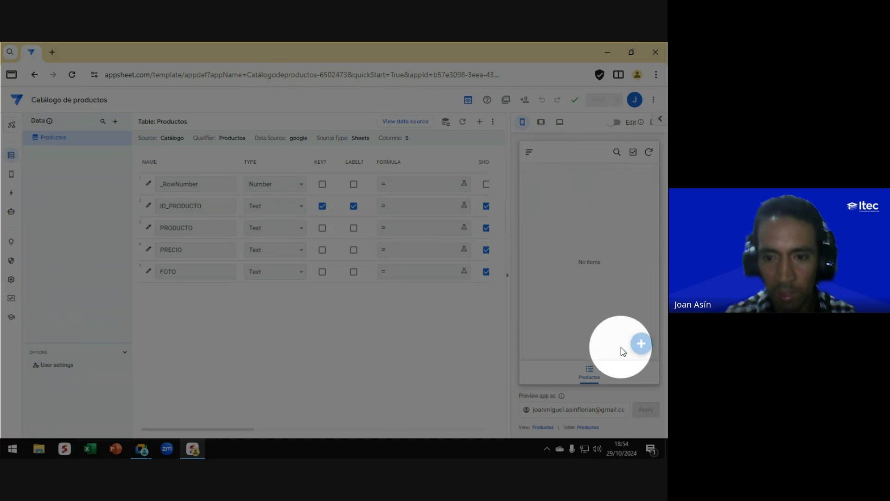
pyautogui.click(185, 181)
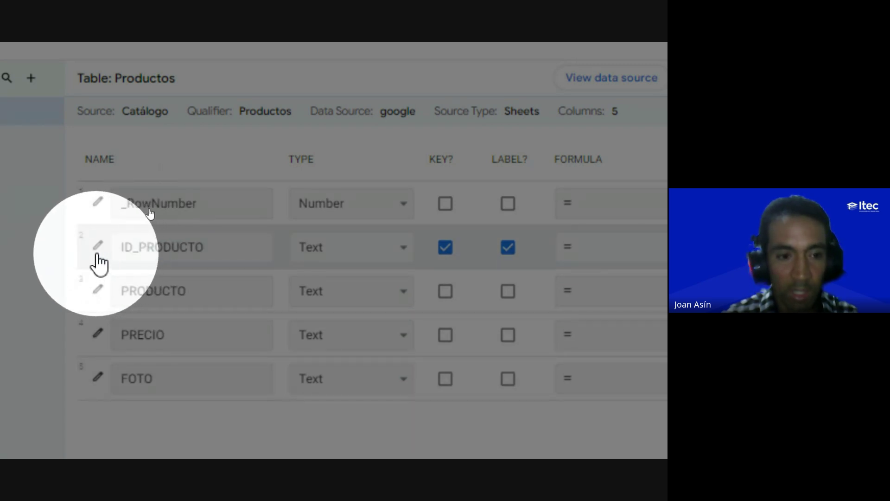
pyautogui.click(128, 254)
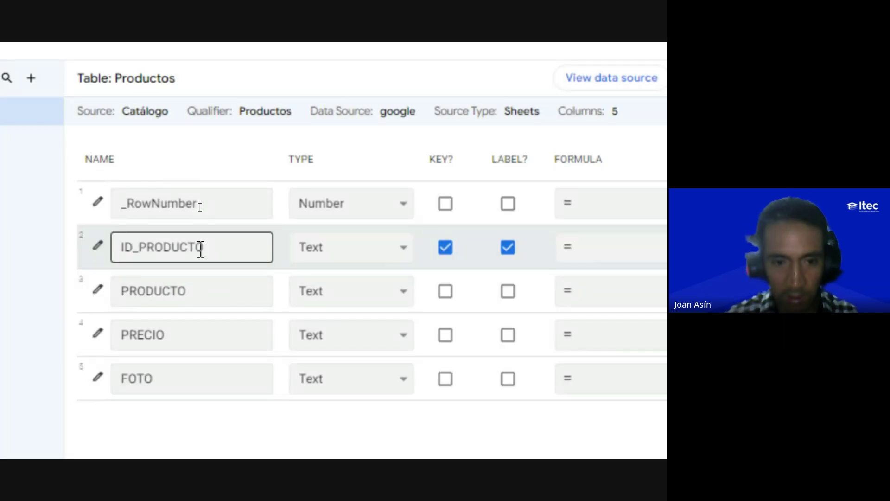
pyautogui.click(185, 367)
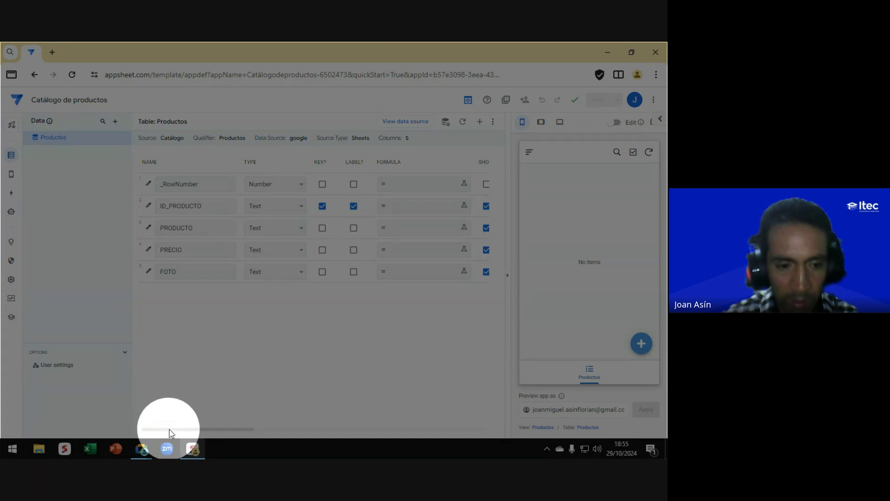
# Step: Examine the Productos table's settings across to Show and Editable, and return to the column names
pyautogui.moveTo(171, 433); pyautogui.dragTo(214, 429)
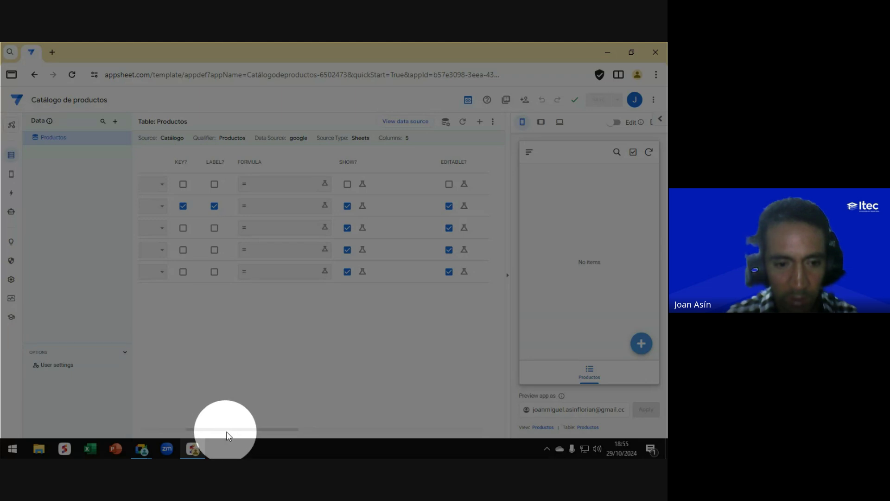
pyautogui.moveTo(231, 435); pyautogui.dragTo(159, 431)
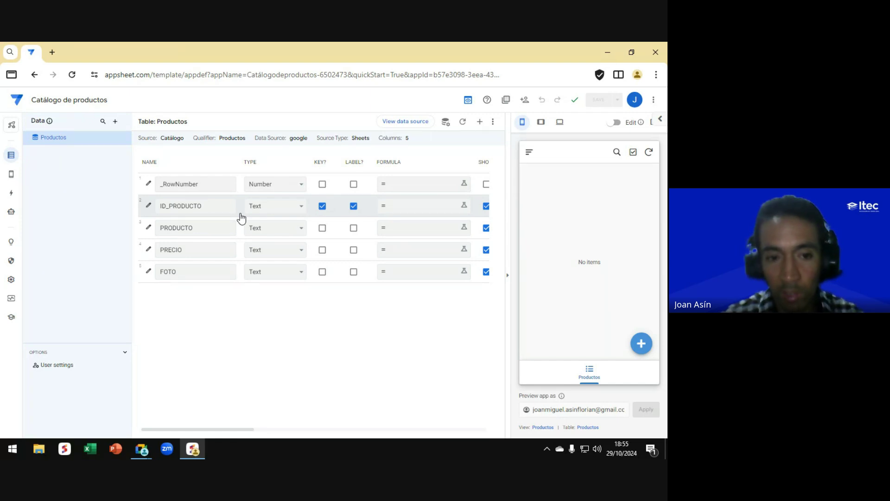
# Step: Open the Teclado image from the desktop and magnify the area around its Shift and Ctrl keys before restoring the normal view
pyautogui.press('super+d')
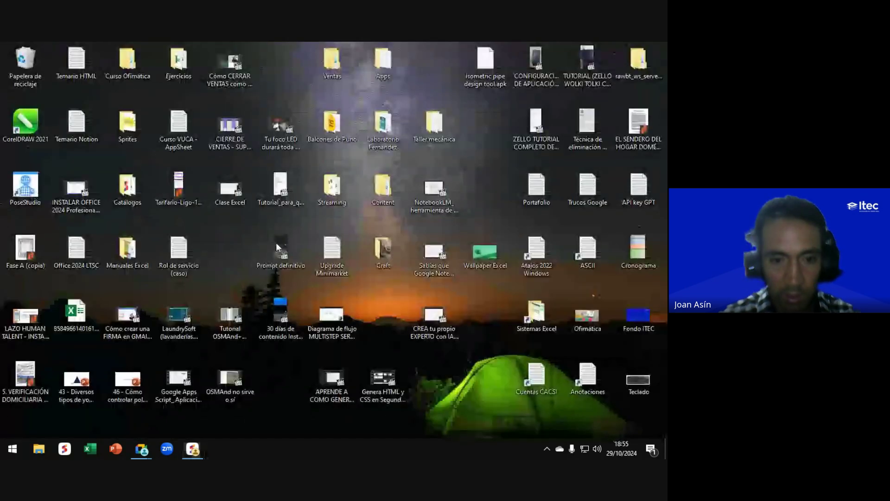
pyautogui.click(637, 386)
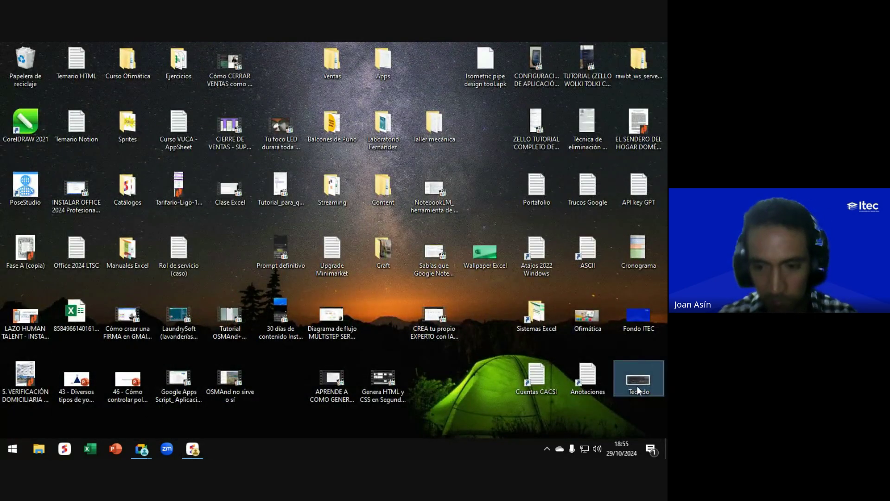
pyautogui.doubleClick(639, 391)
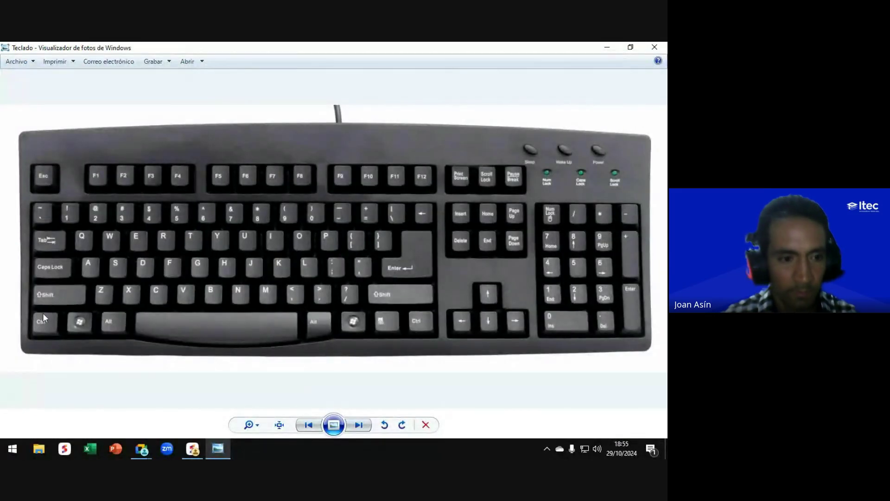
pyautogui.press('ctrl')
pyautogui.press('ctrl')
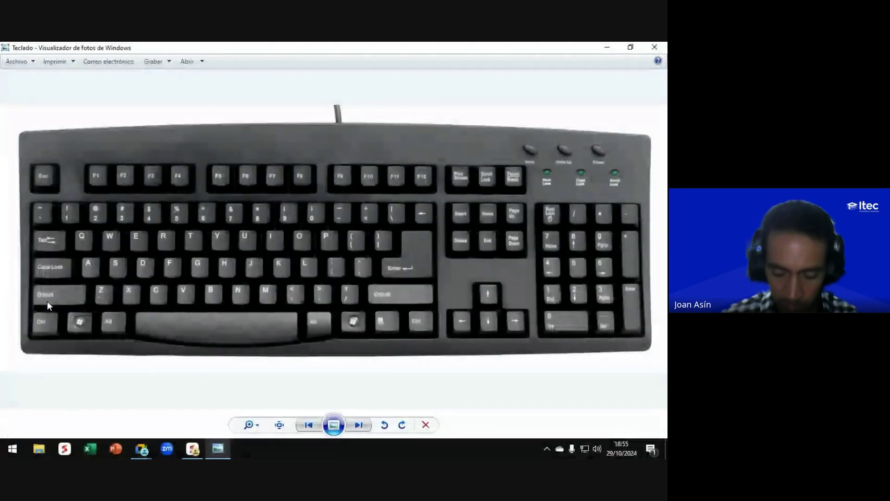
pyautogui.press('super+plus')
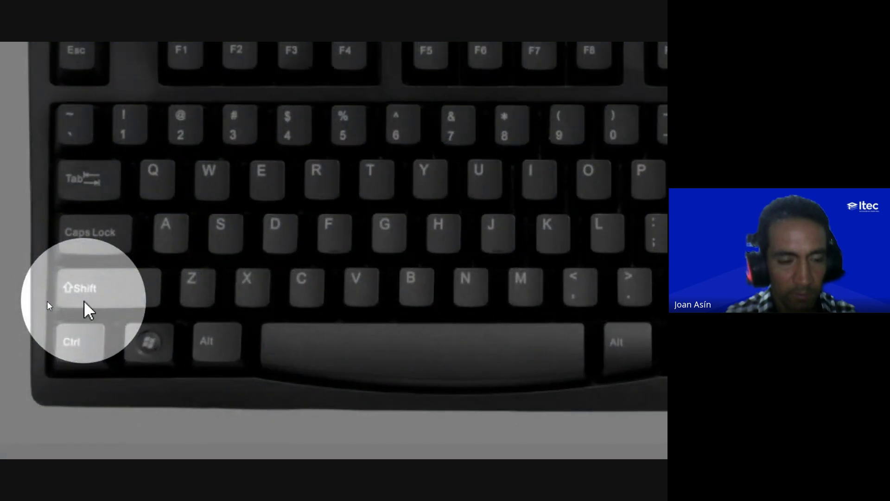
pyautogui.press('super+minus')
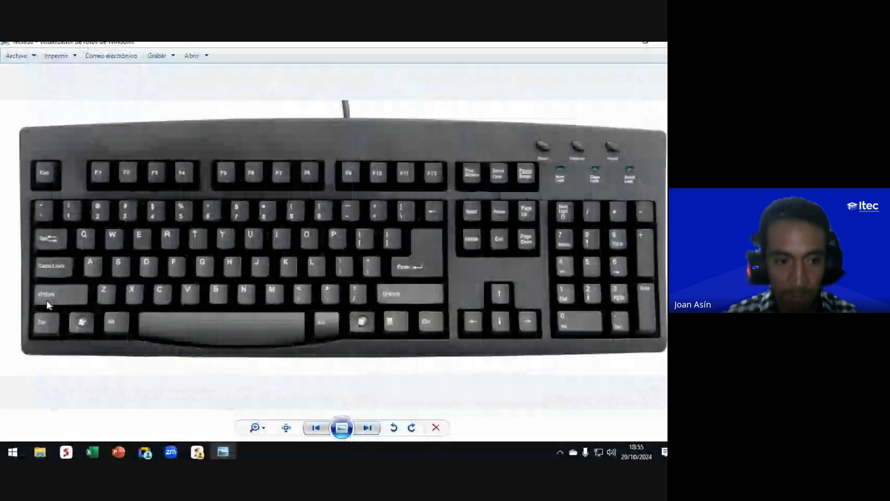
# Step: Close the keyboard image, switch back to the AppSheet editor and bring the Productos table's Show and Editable settings into view
pyautogui.click(654, 47)
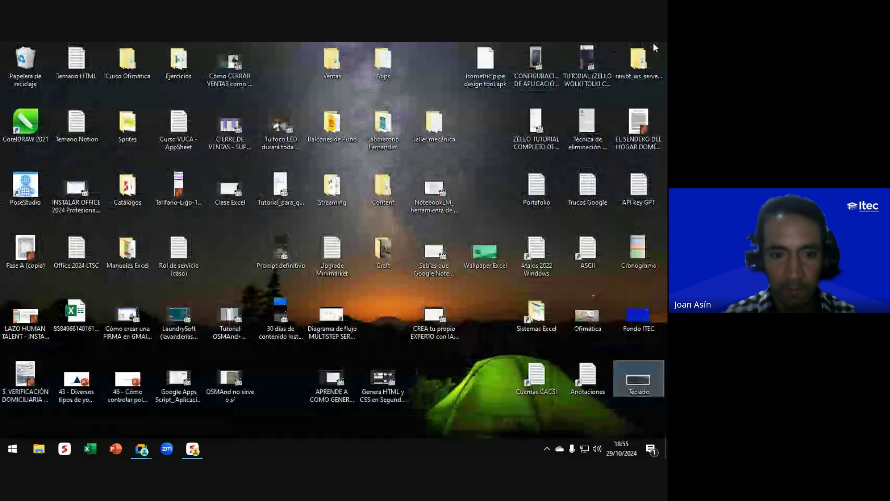
pyautogui.hotkey('alt', 'Tab')
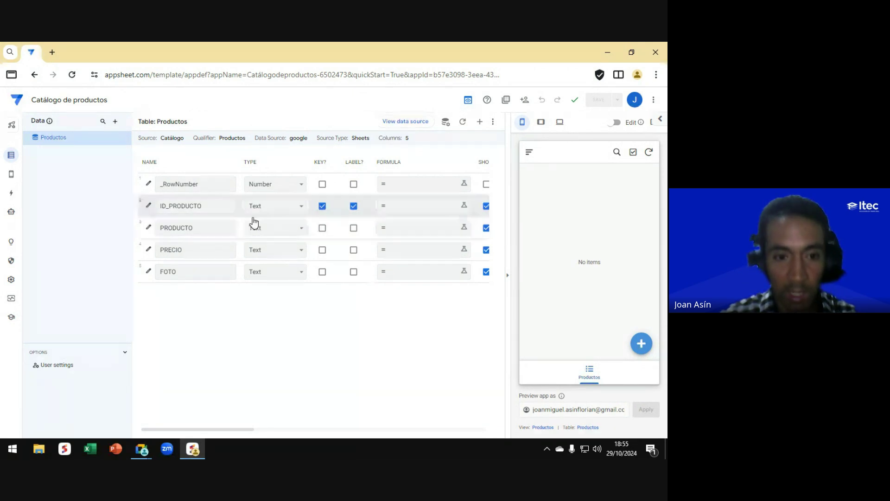
pyautogui.click(234, 226)
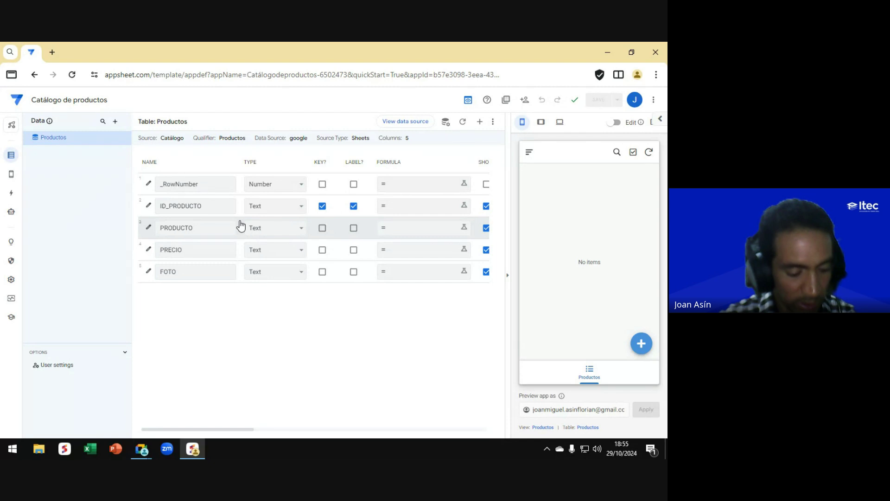
pyautogui.hscroll(8, 241, 226)
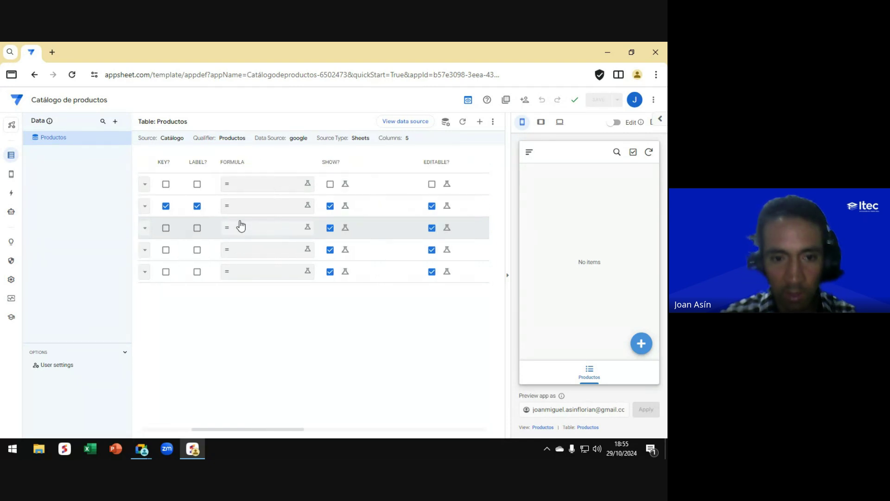
# Step: Look through the column settings of the Productos table, from name and type to initial value, description and search options
pyautogui.hscroll(5, 241, 226)
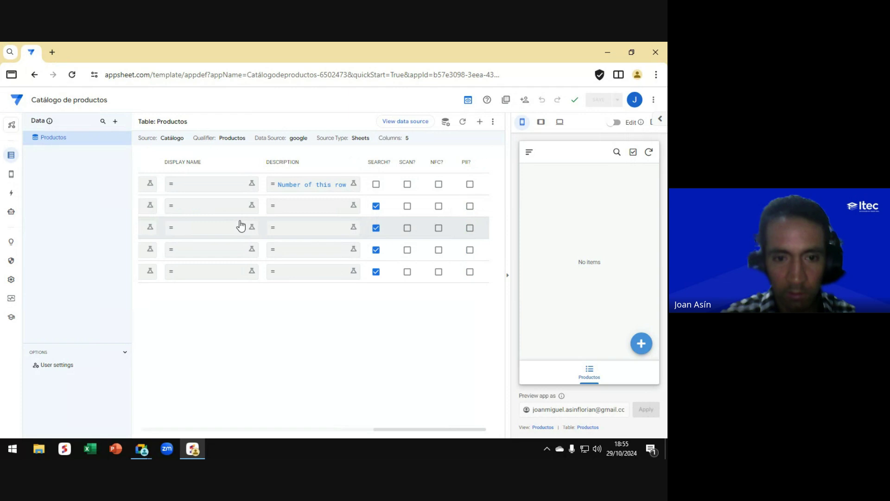
pyautogui.hscroll(-7, 240, 226)
pyautogui.hscroll(-7, 241, 226)
pyautogui.hscroll(9, 241, 226)
pyautogui.hscroll(3, 240, 226)
pyautogui.hscroll(-8, 241, 226)
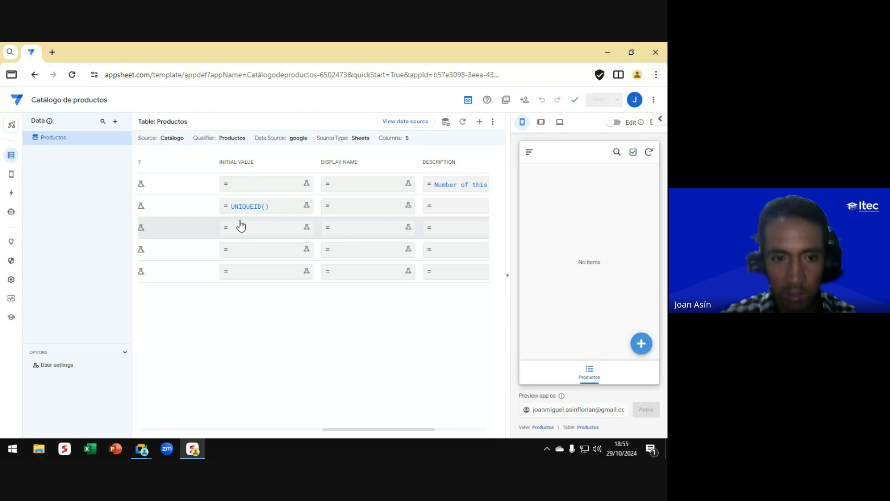
pyautogui.hscroll(-2, 241, 227)
pyautogui.hscroll(9, 241, 226)
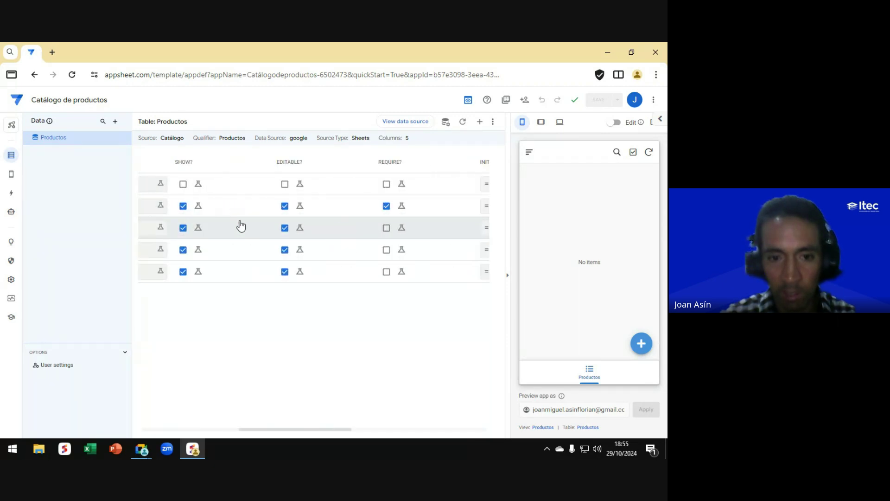
pyautogui.hscroll(-9, 241, 226)
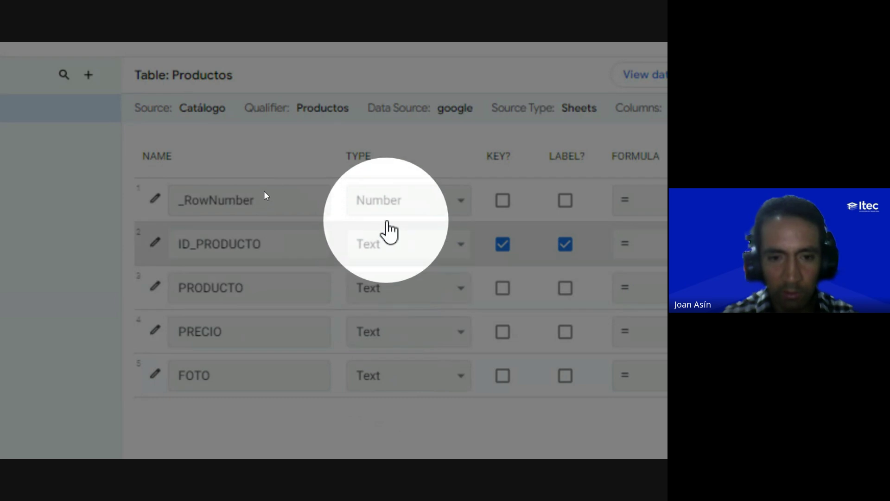
# Step: Examine the Type, Key and Label settings of the ID_PRODUCTO column against the other columns of the Productos table
pyautogui.click(197, 246)
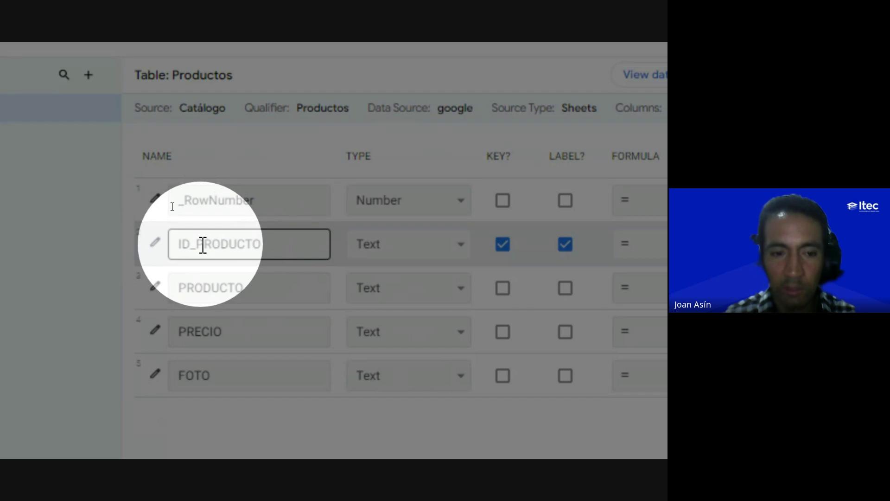
pyautogui.press('Escape')
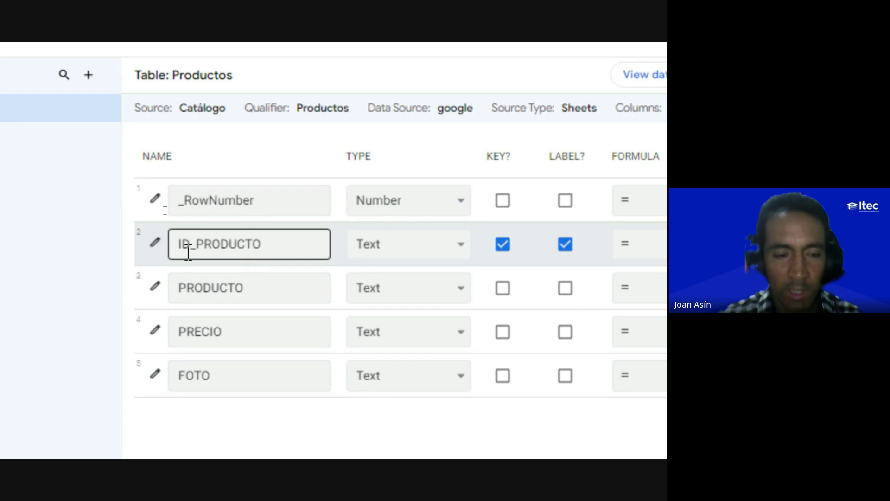
pyautogui.press('ctrl')
pyautogui.press('ctrl')
pyautogui.hscroll(2, 367, 260)
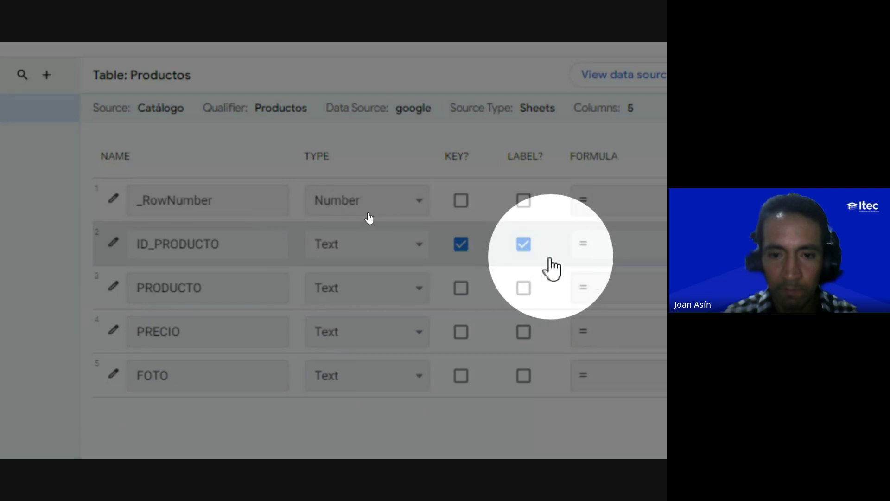
pyautogui.hscroll(3, 582, 258)
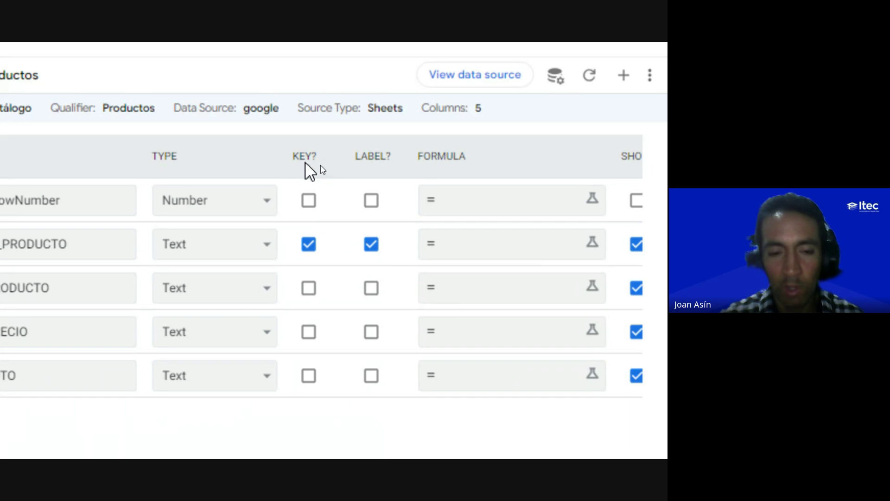
pyautogui.click(18, 246)
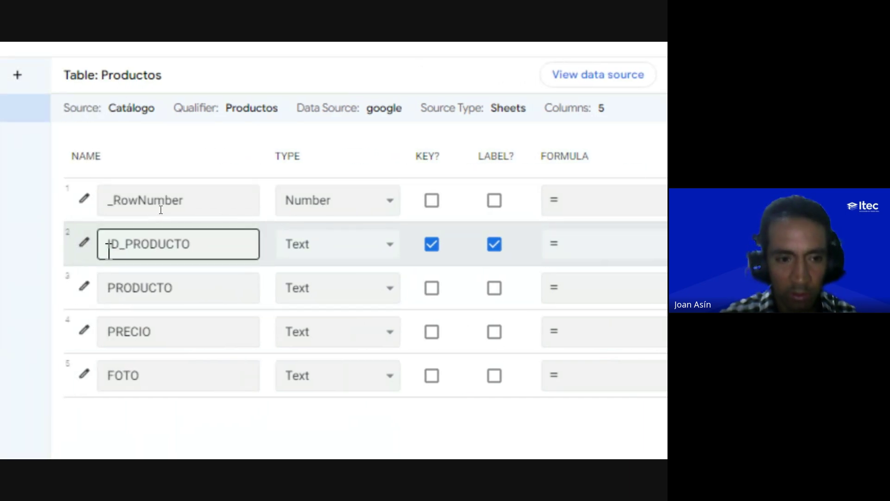
pyautogui.click(556, 307)
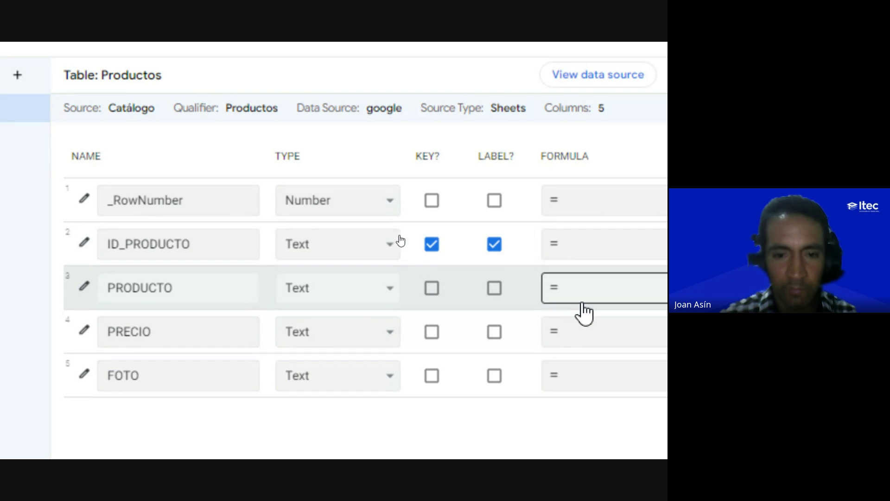
pyautogui.click(198, 274)
pyautogui.click(186, 243)
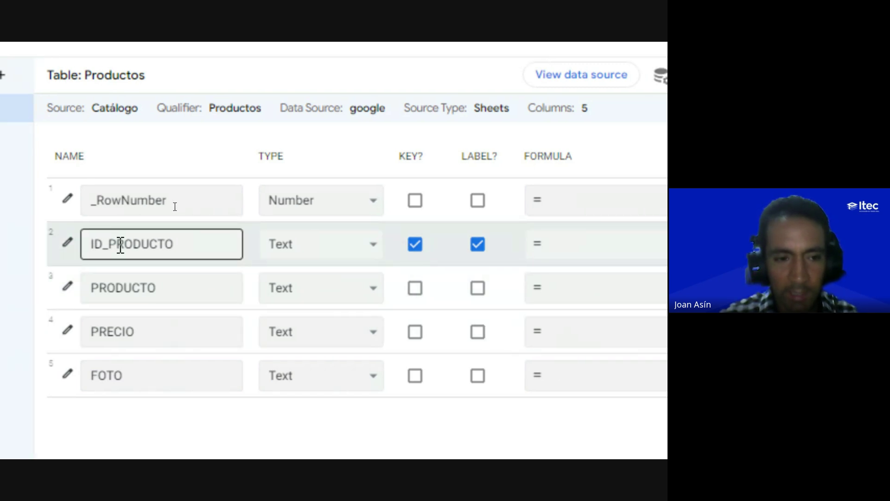
pyautogui.click(119, 324)
pyautogui.click(136, 246)
pyautogui.click(104, 121)
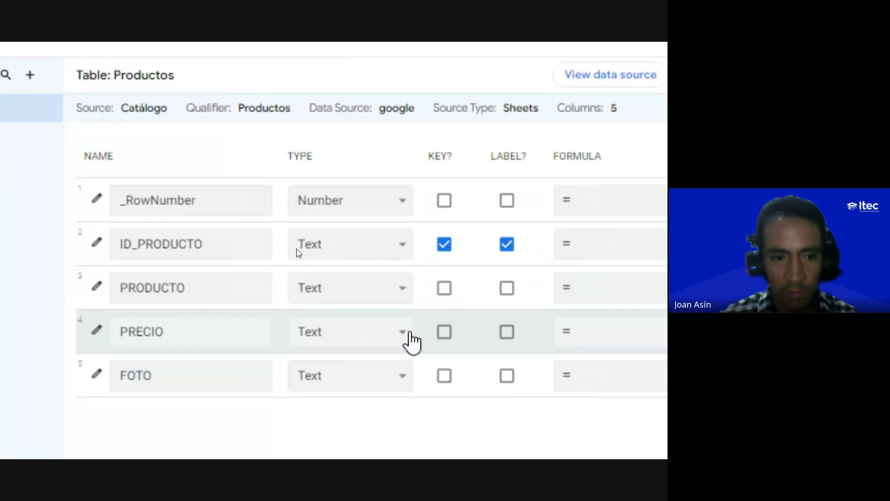
pyautogui.click(164, 248)
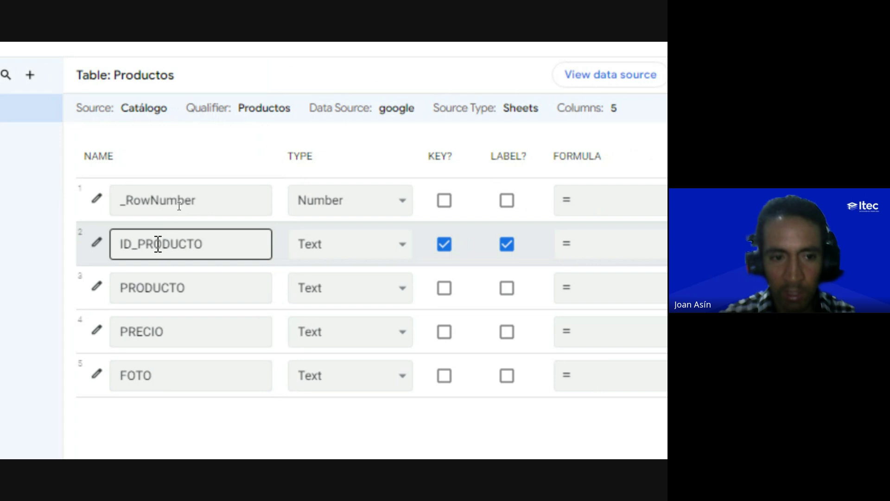
pyautogui.click(557, 254)
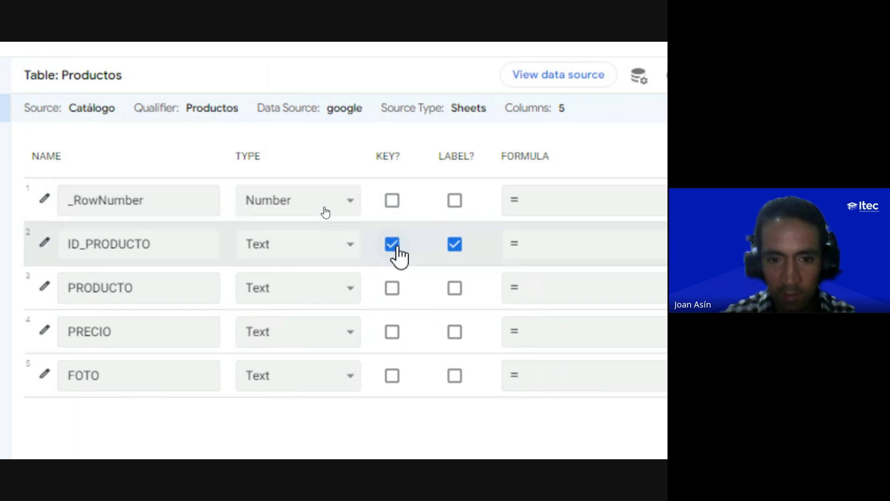
pyautogui.click(163, 249)
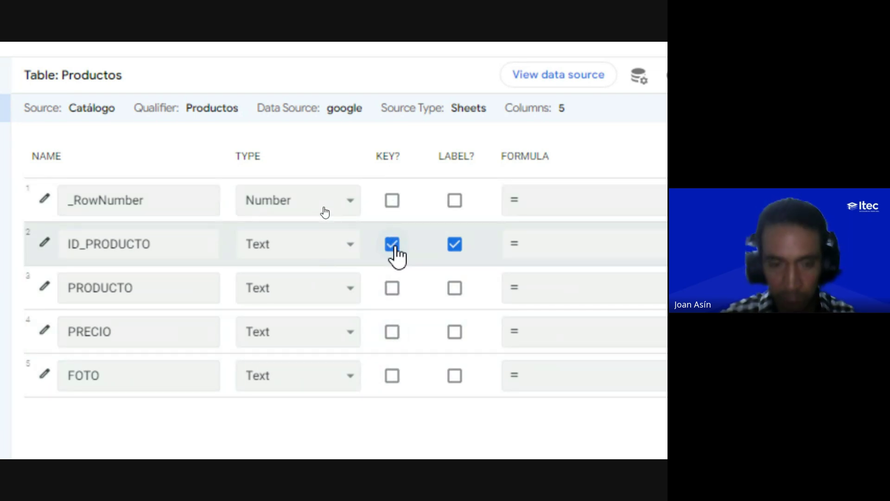
# Step: Switch to Google Meet, read the latest in-call messages, close the chat, and return to the AppSheet editor
pyautogui.hotkey('alt', 'Tab')
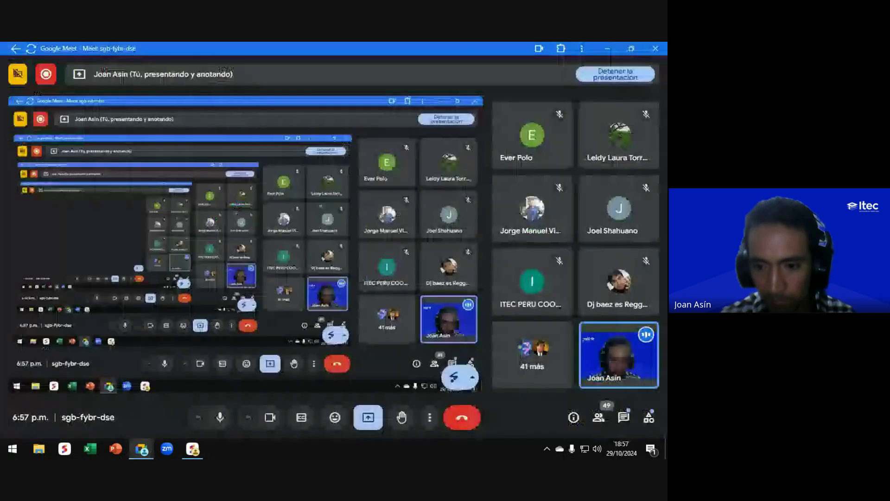
pyautogui.click(623, 419)
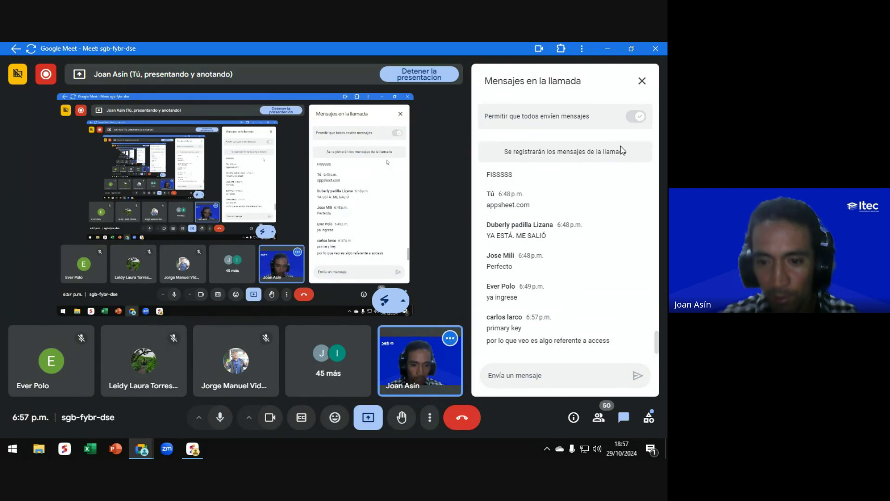
pyautogui.click(642, 81)
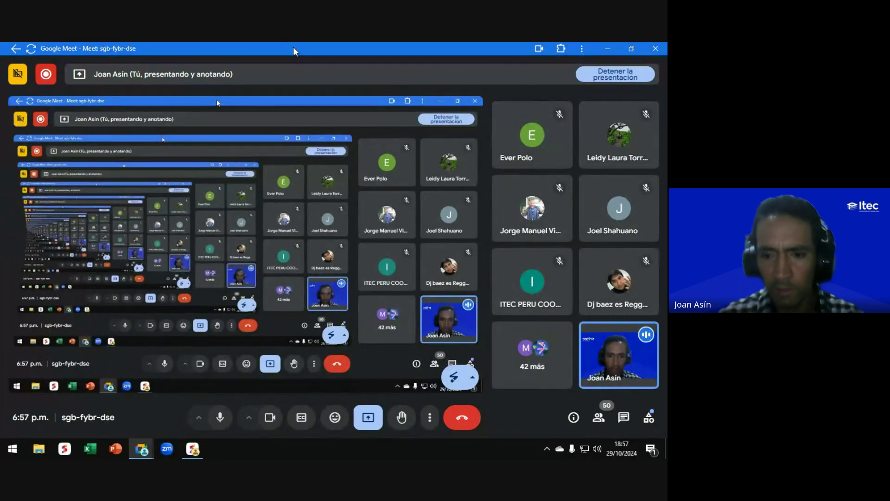
pyautogui.hotkey('alt', 'Tab')
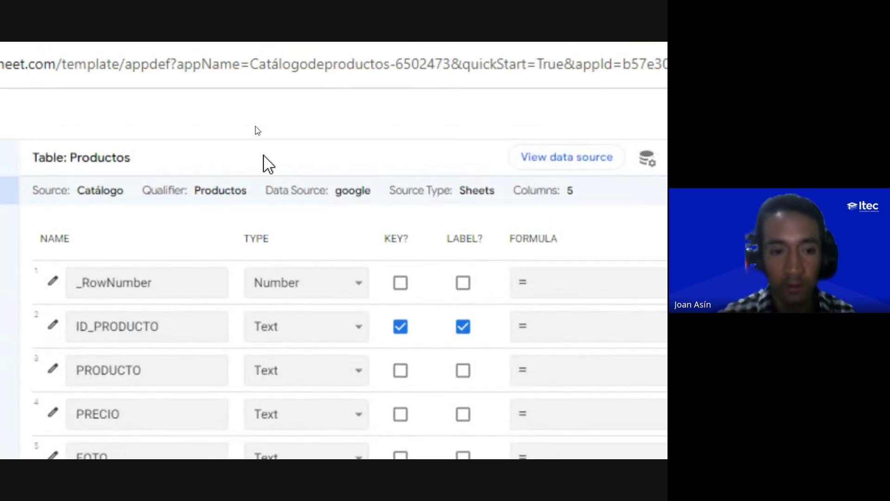
# Step: Turn off Label for the ID_PRODUCTO column and review its Show and Editable settings
pyautogui.click(154, 324)
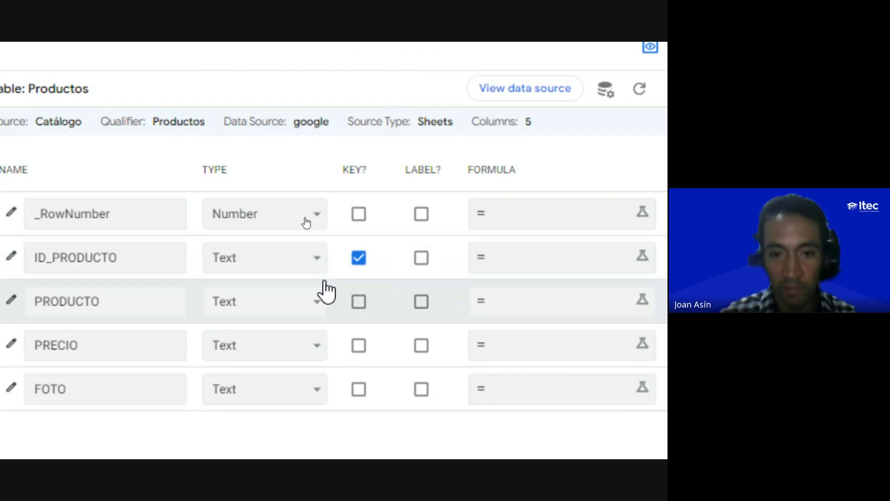
pyautogui.hscroll(4, 327, 289)
pyautogui.hscroll(2, 327, 290)
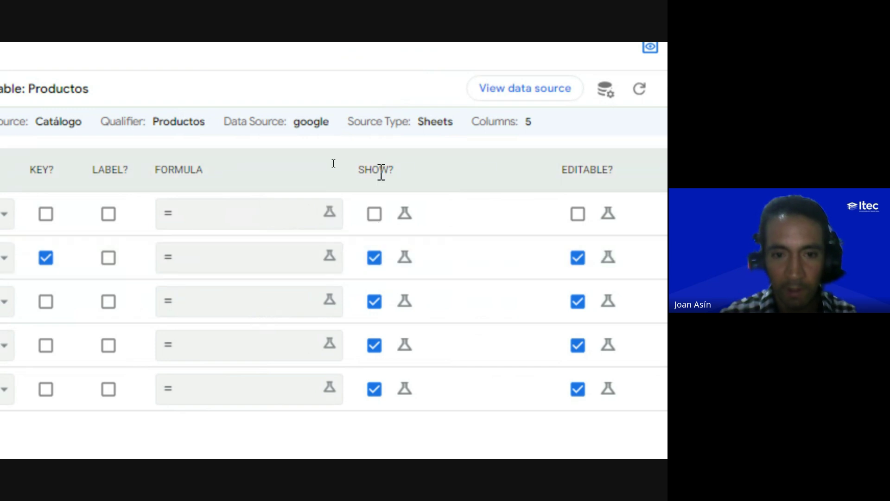
pyautogui.press('ctrl')
pyautogui.press('ctrl')
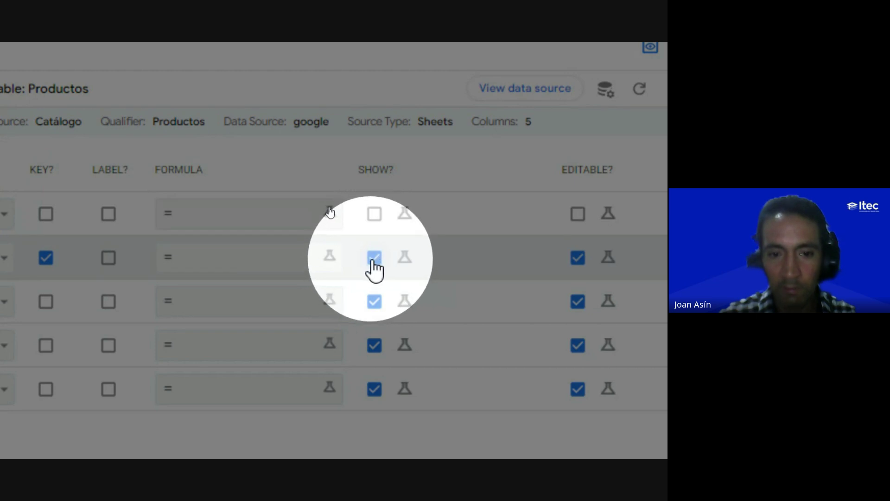
pyautogui.hscroll(-10, 288, 264)
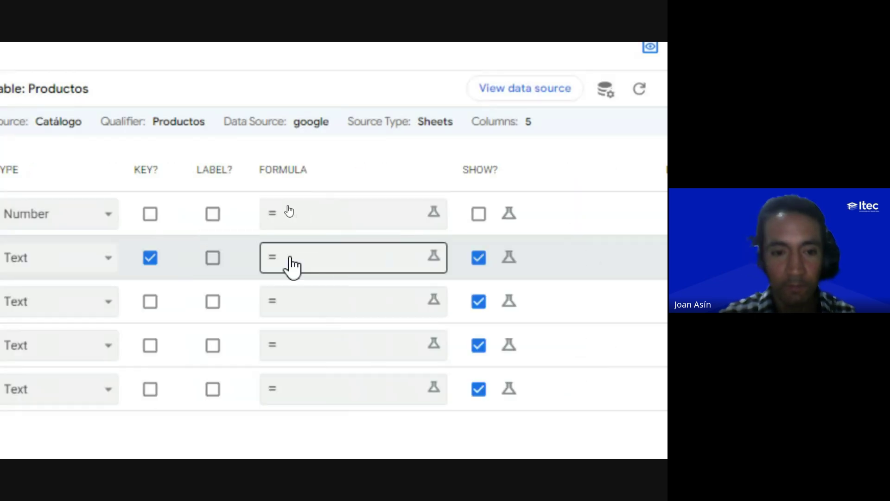
pyautogui.hscroll(-5, 80, 264)
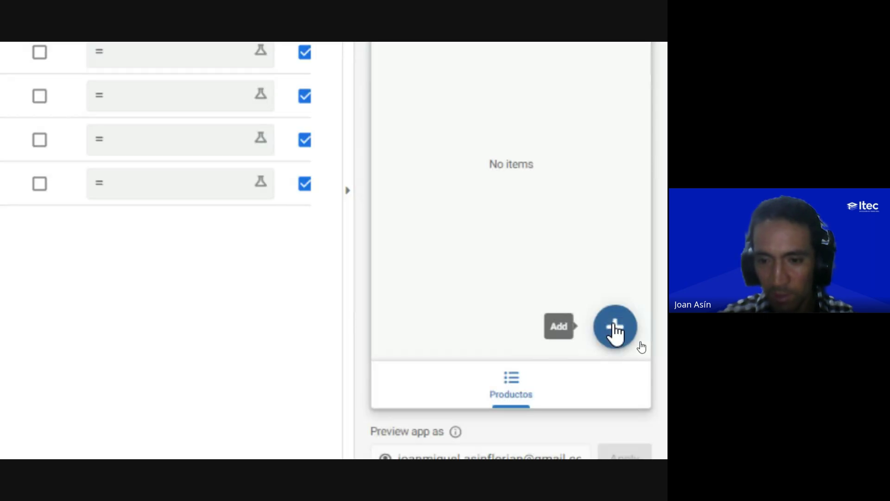
# Step: Open the new-product form in the app preview, examine its ID_PRODUCTO, PRODUCTO, PRECIO and FOTO fields, and leave it without saving
pyautogui.click(615, 329)
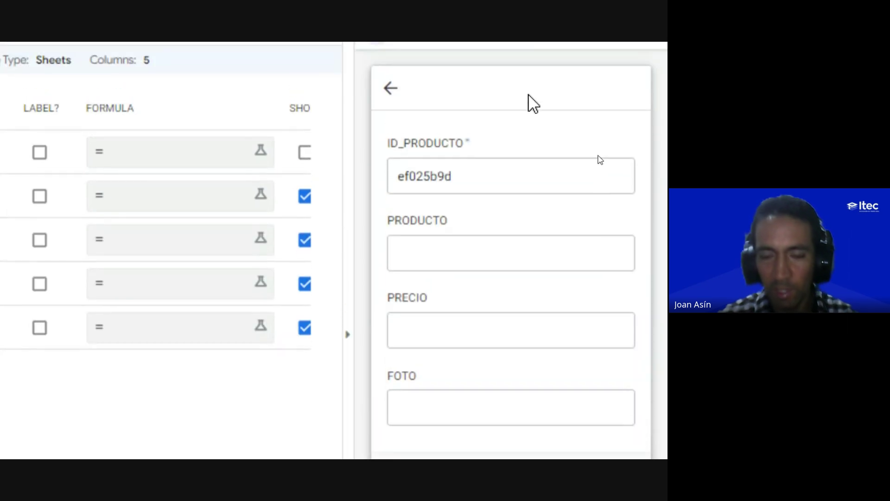
pyautogui.scroll(-3, 506, 313)
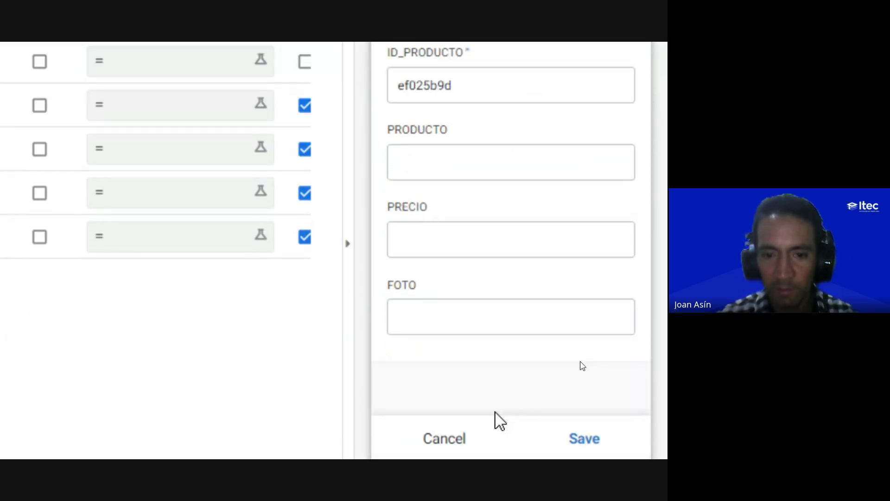
pyautogui.scroll(3, 492, 334)
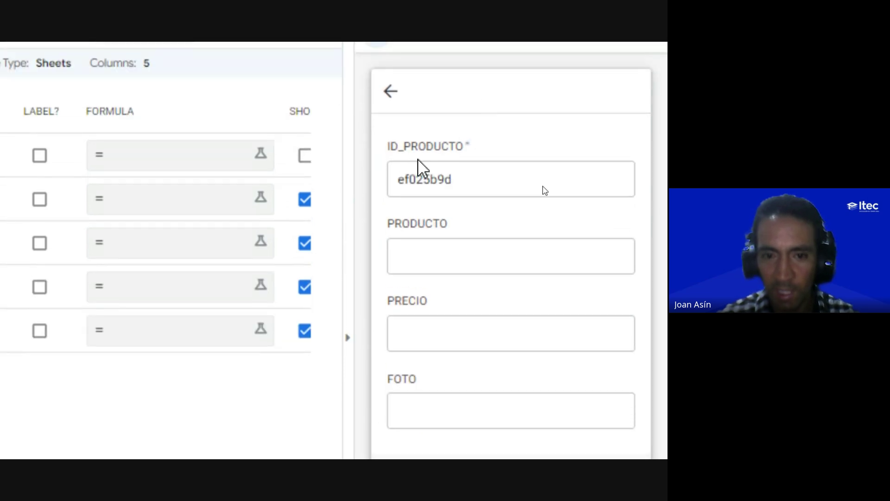
pyautogui.press('ctrl')
pyautogui.press('ctrl')
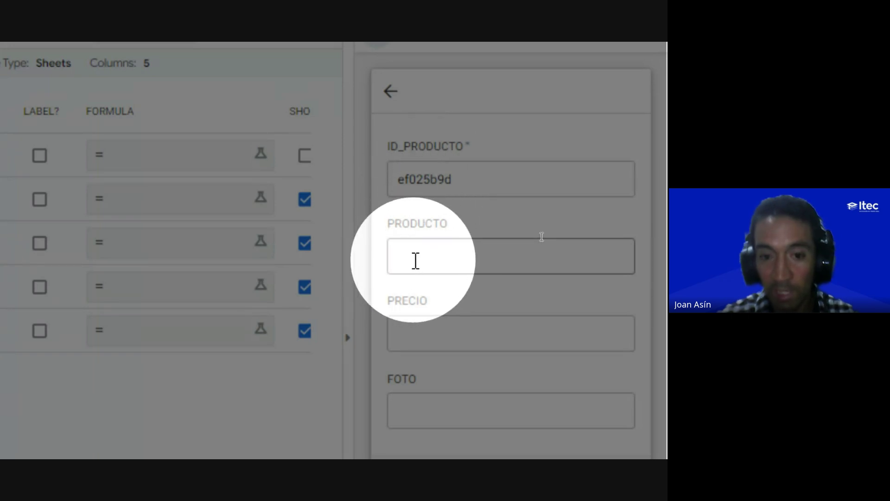
pyautogui.scroll(-2, 455, 306)
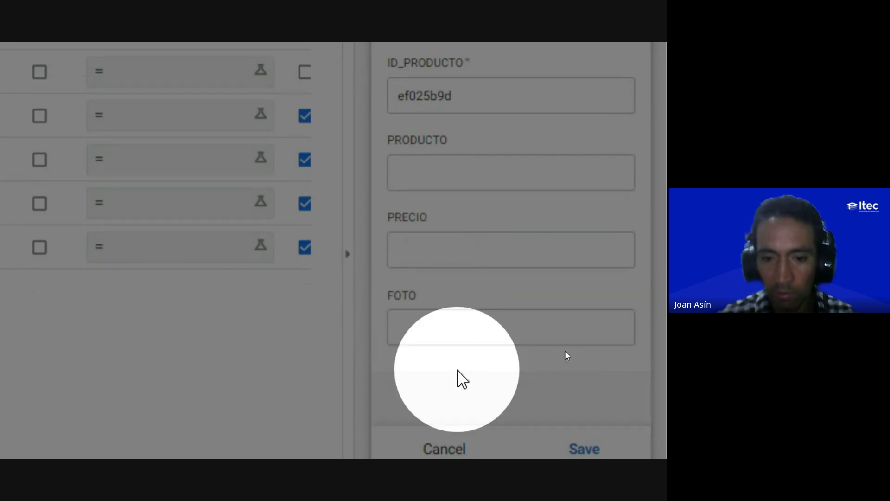
pyautogui.scroll(-2, 482, 371)
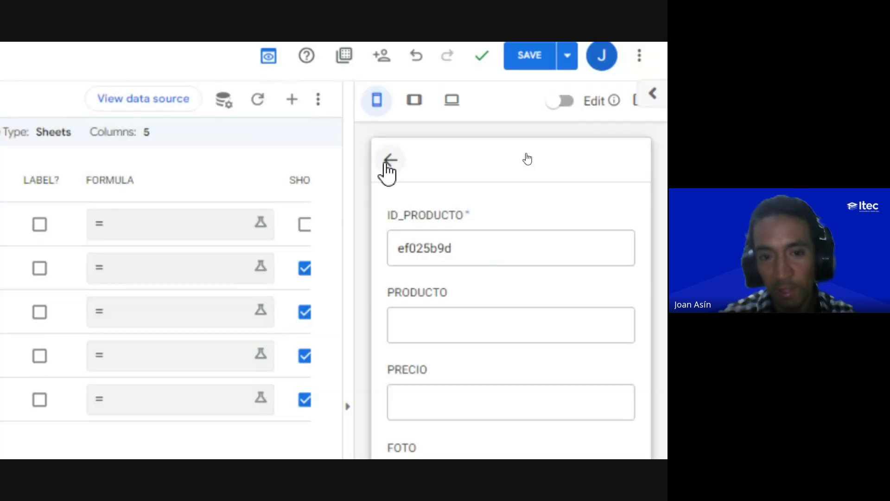
pyautogui.click(389, 162)
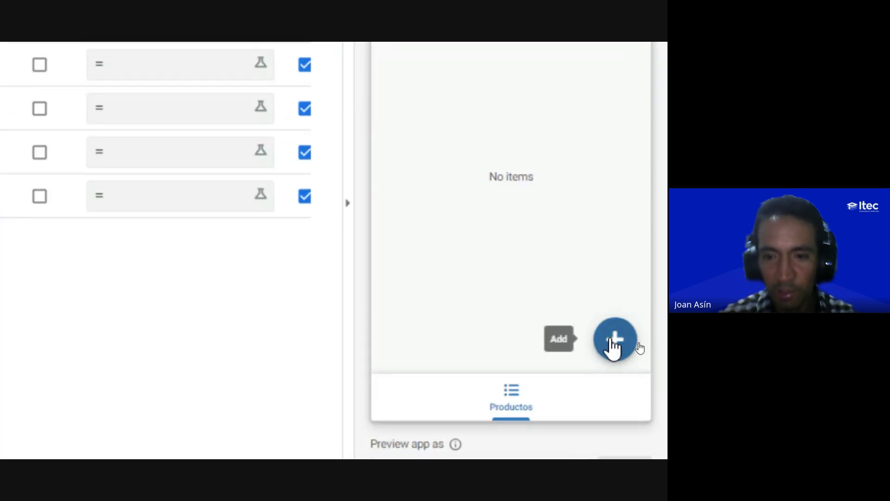
pyautogui.click(615, 343)
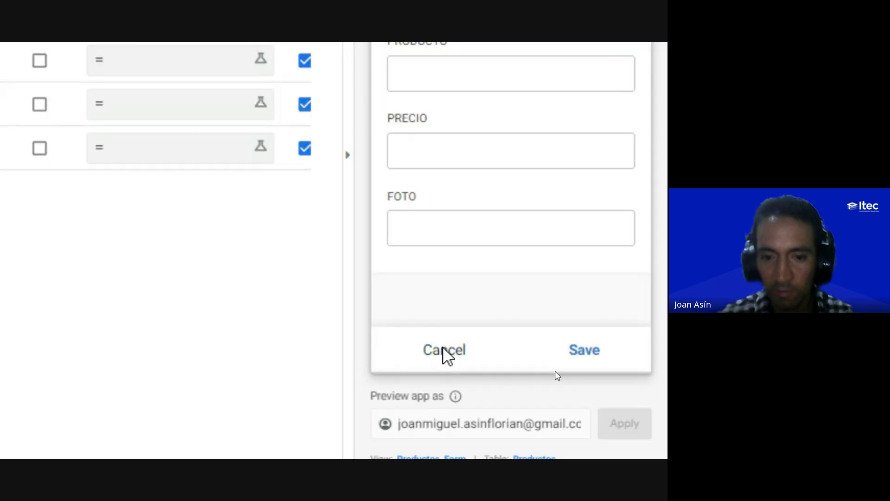
pyautogui.click(447, 356)
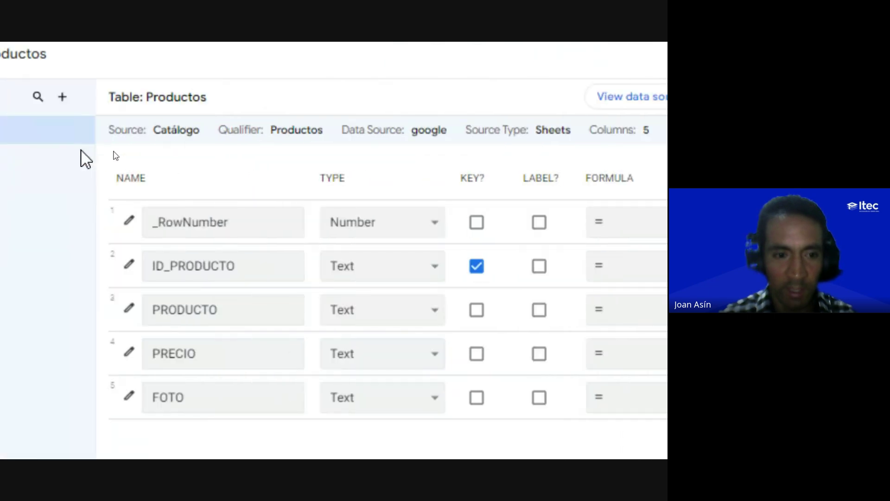
# Step: Turn off Show for the ID_PRODUCTO column of the Productos table
pyautogui.click(250, 265)
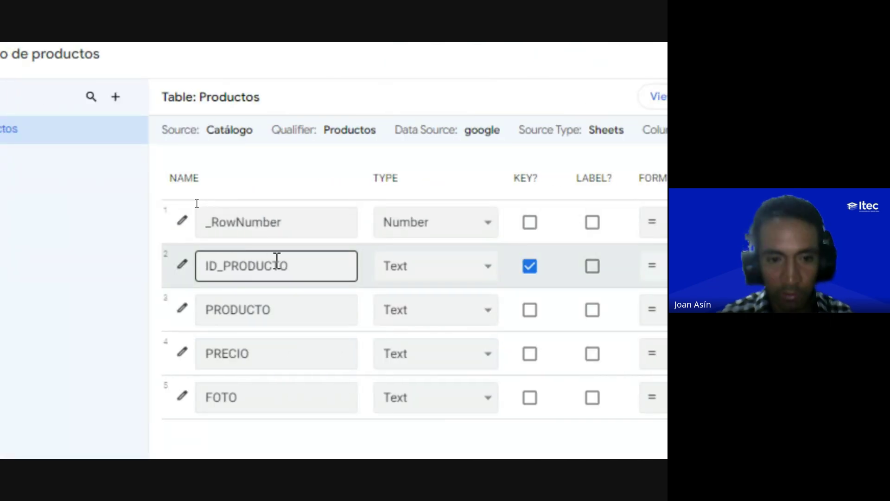
pyautogui.hscroll(5, 322, 266)
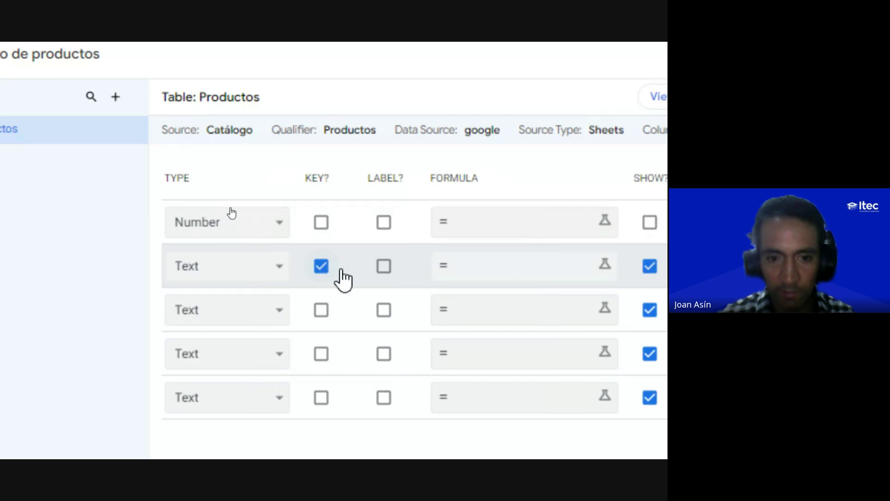
pyautogui.hscroll(5, 462, 282)
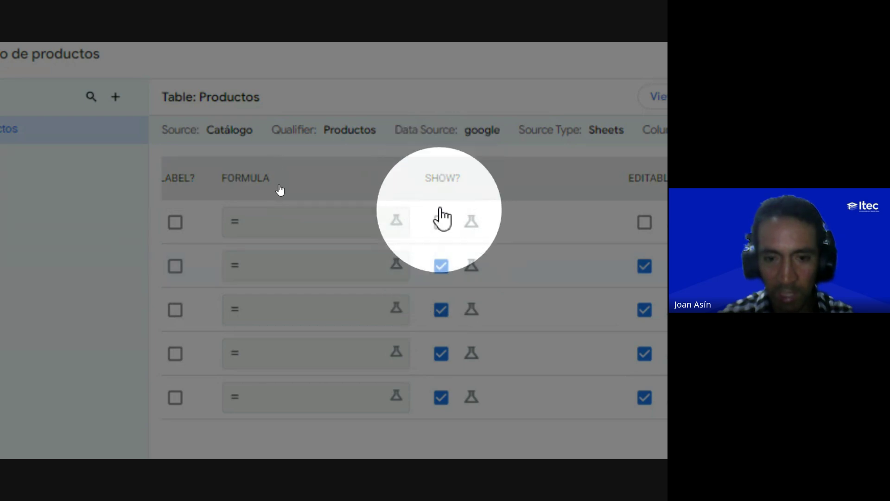
pyautogui.click(443, 268)
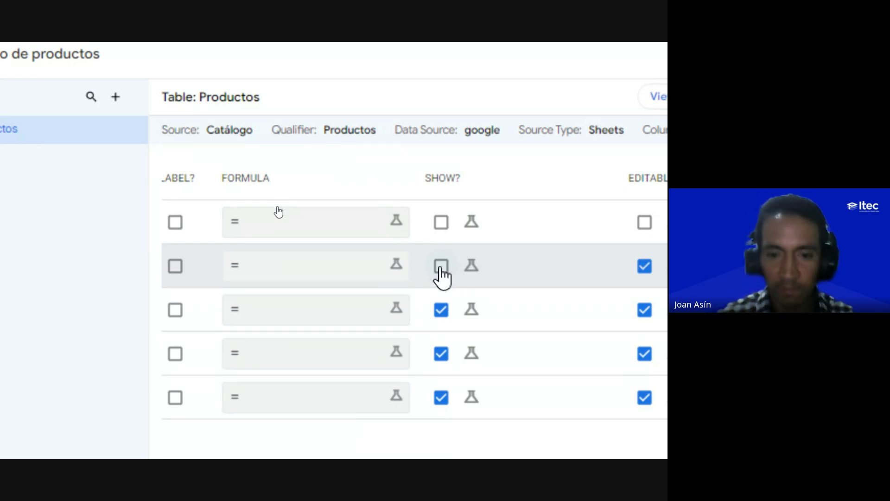
# Step: Review ID_PRODUCTO's Editable, Require and Initial Value settings, and turn off Search for that column
pyautogui.hscroll(2, 441, 274)
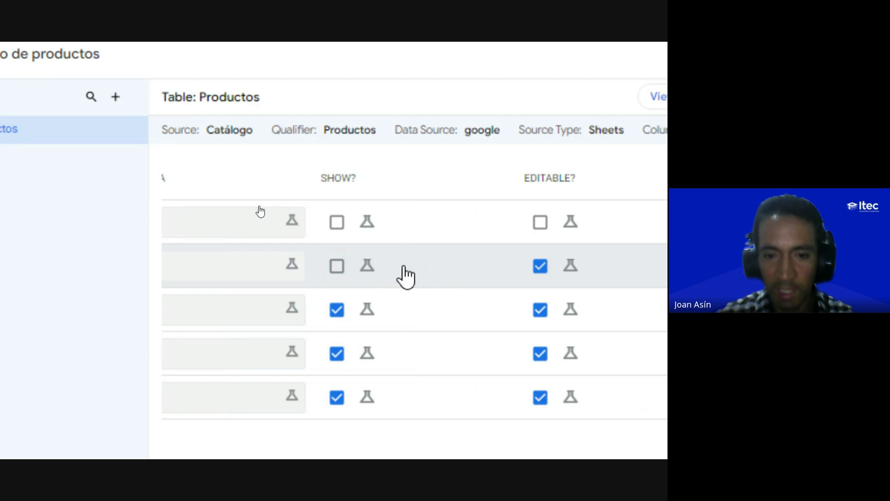
pyautogui.hscroll(2, 406, 277)
pyautogui.hscroll(4, 410, 277)
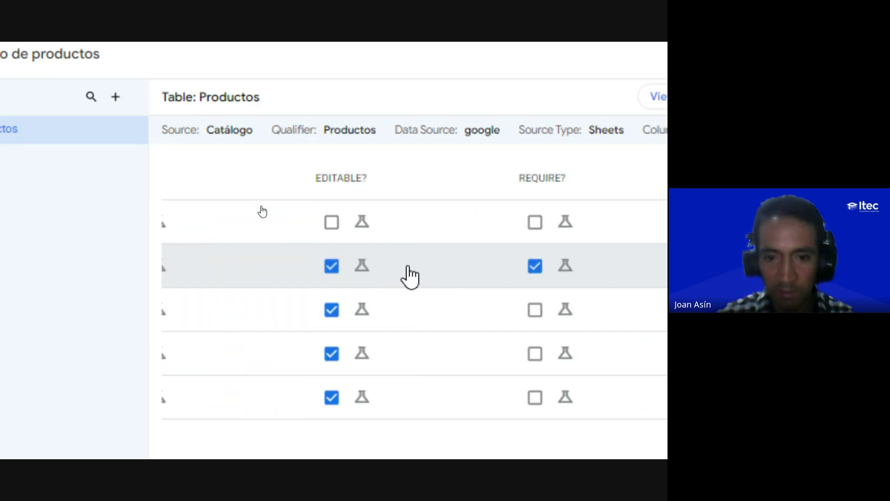
pyautogui.hscroll(2, 410, 277)
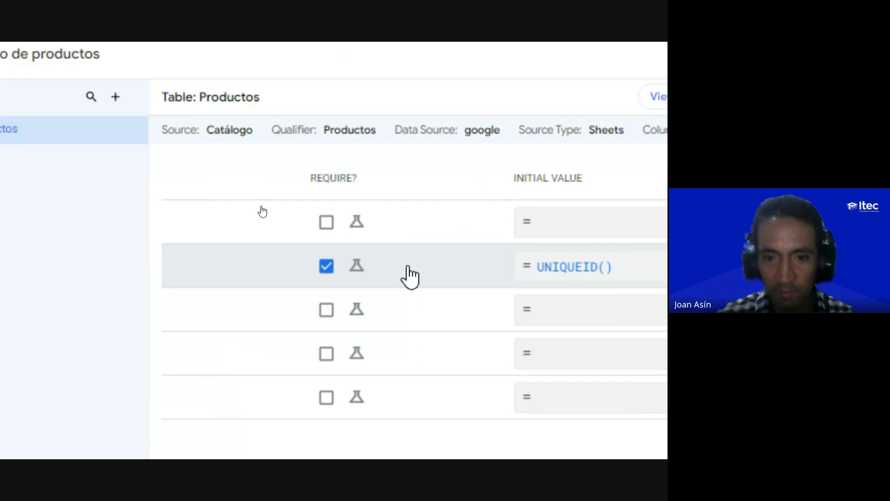
pyautogui.hscroll(2, 410, 276)
pyautogui.hscroll(2, 410, 277)
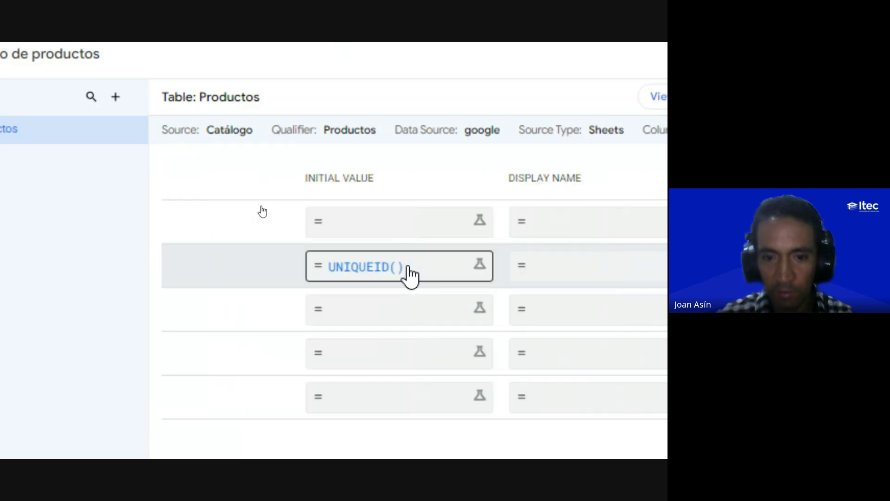
pyautogui.hscroll(6, 410, 277)
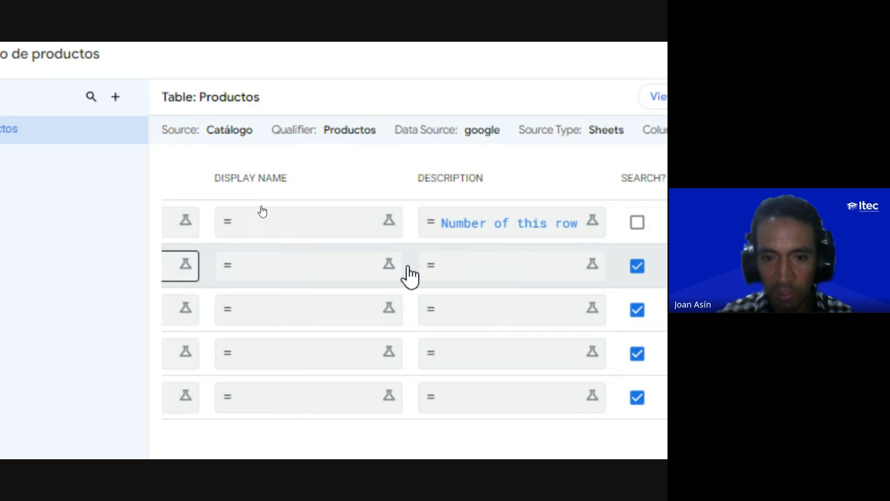
pyautogui.hscroll(6, 497, 269)
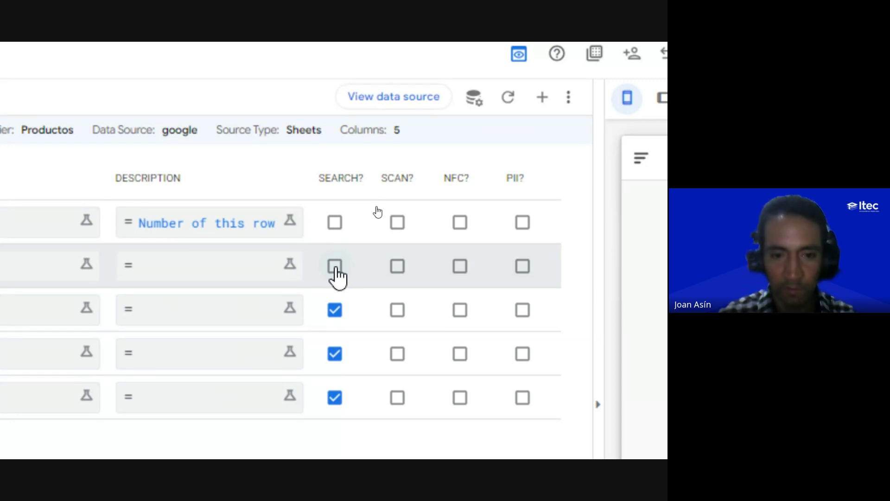
# Step: Look back over the ID_PRODUCTO settings, check the Google Meet call, and return to the AppSheet editor
pyautogui.hscroll(-10, 337, 277)
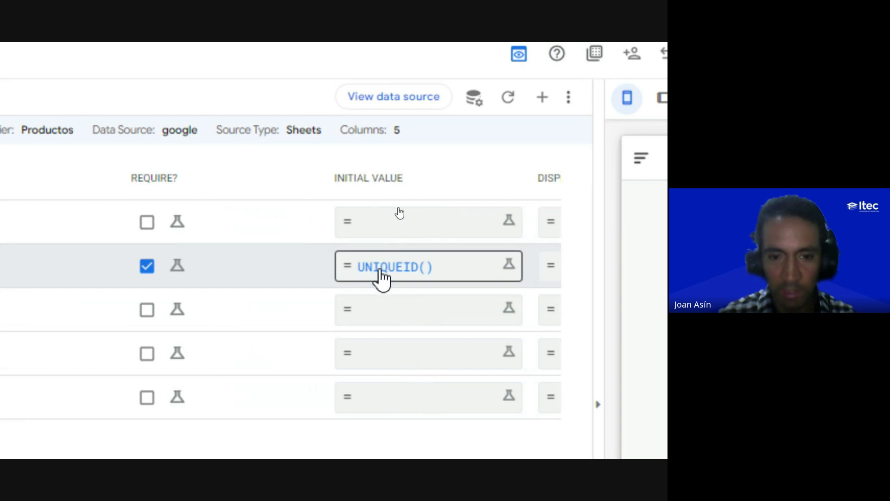
pyautogui.hscroll(-8, 366, 277)
pyautogui.hscroll(-6, 359, 275)
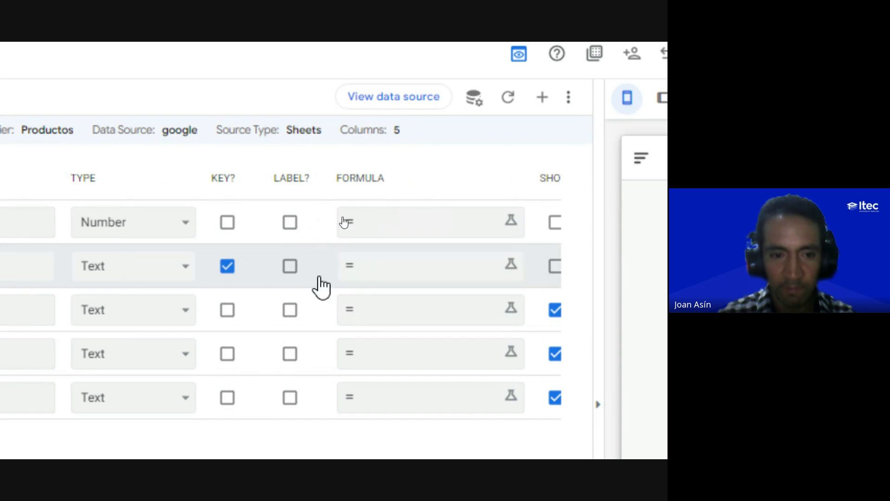
pyautogui.hscroll(-8, 322, 286)
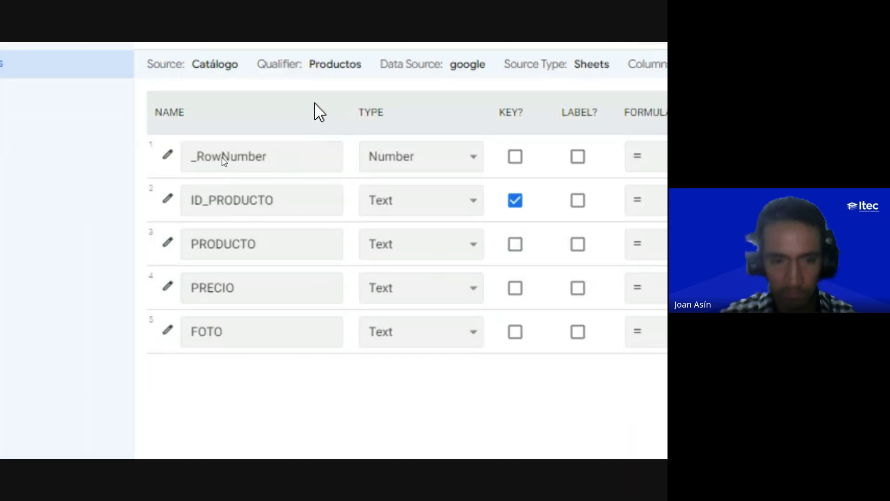
pyautogui.hotkey('alt', 'Tab')
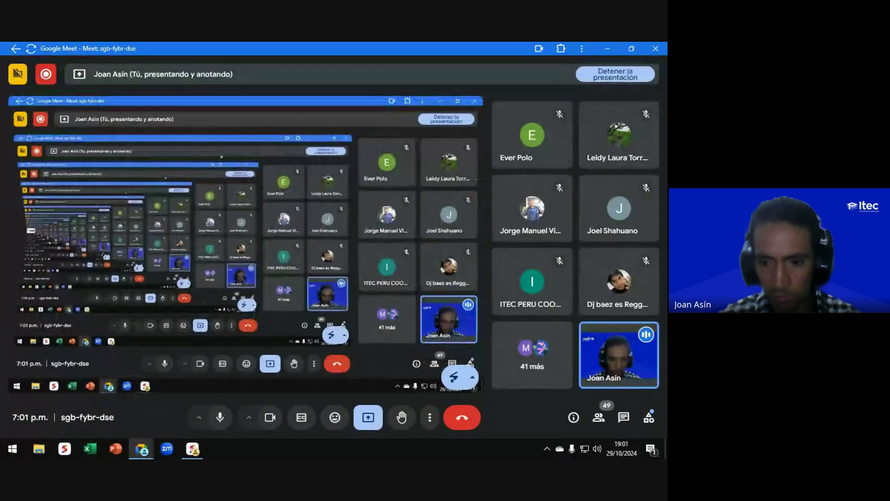
pyautogui.hotkey('alt', 'Tab')
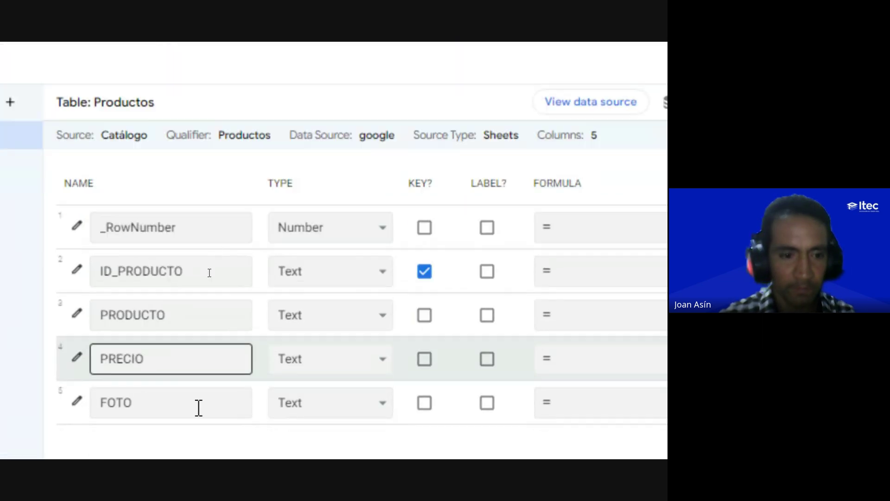
# Step: Look through the available data types for the PRODUCTO column and set its type to Name
pyautogui.scroll(-1, 199, 408)
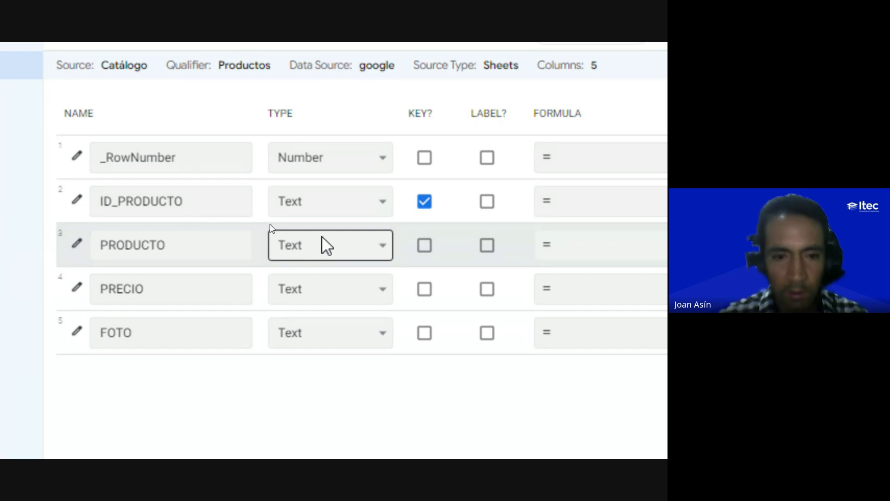
pyautogui.click(302, 246)
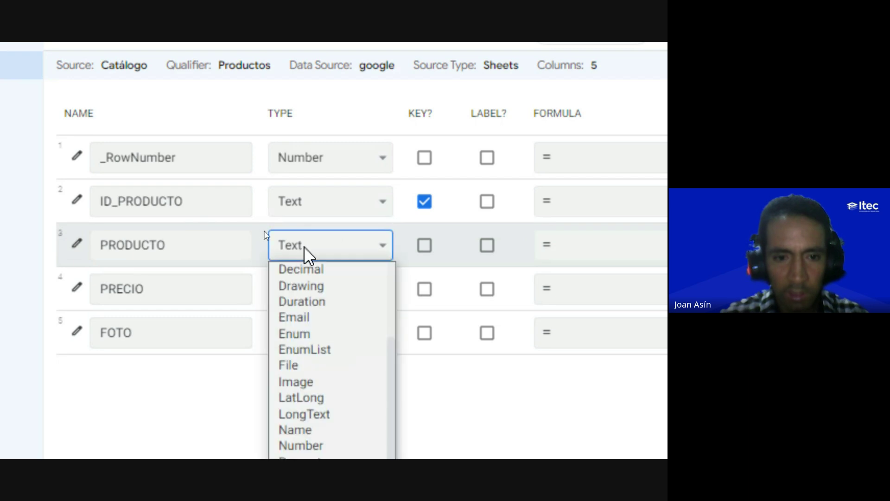
pyautogui.scroll(-3, 327, 408)
pyautogui.scroll(-1, 327, 408)
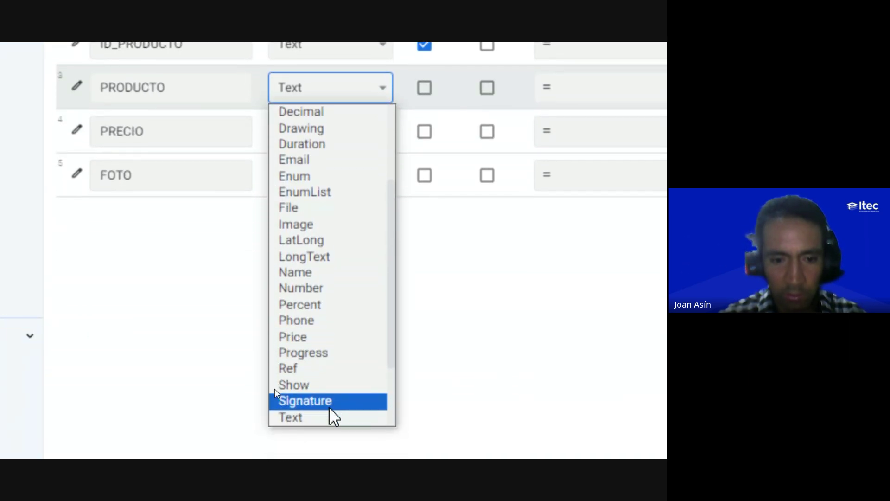
pyautogui.scroll(3, 335, 99)
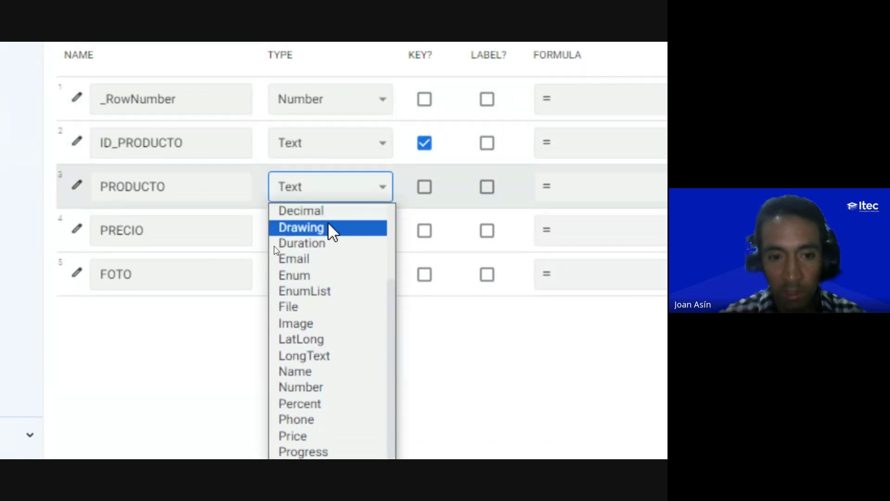
pyautogui.scroll(-2, 309, 408)
pyautogui.scroll(-1, 310, 415)
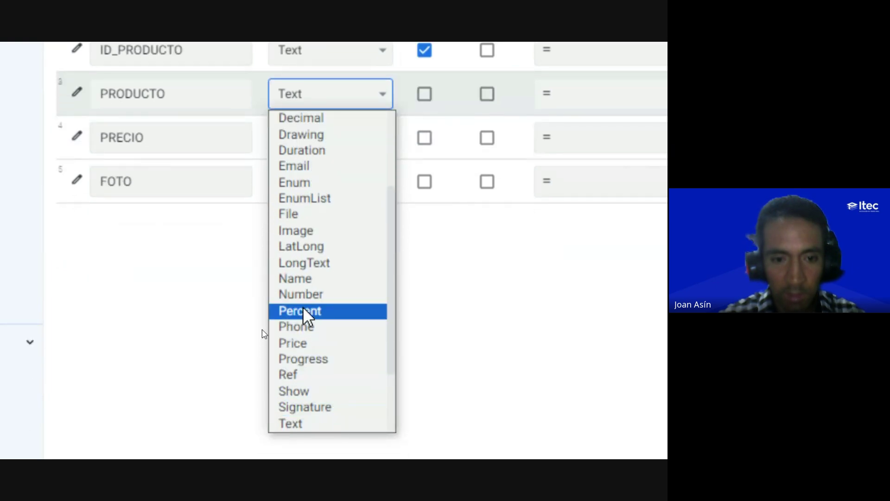
pyautogui.click(306, 279)
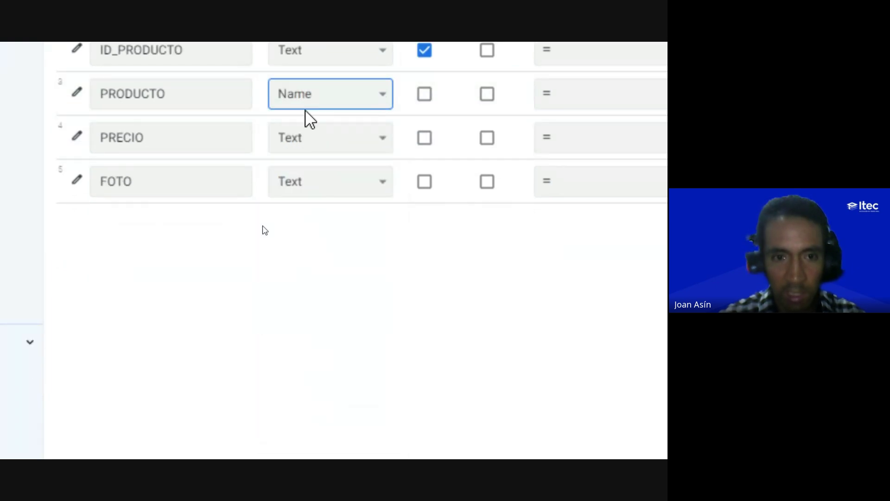
pyautogui.scroll(4, 310, 120)
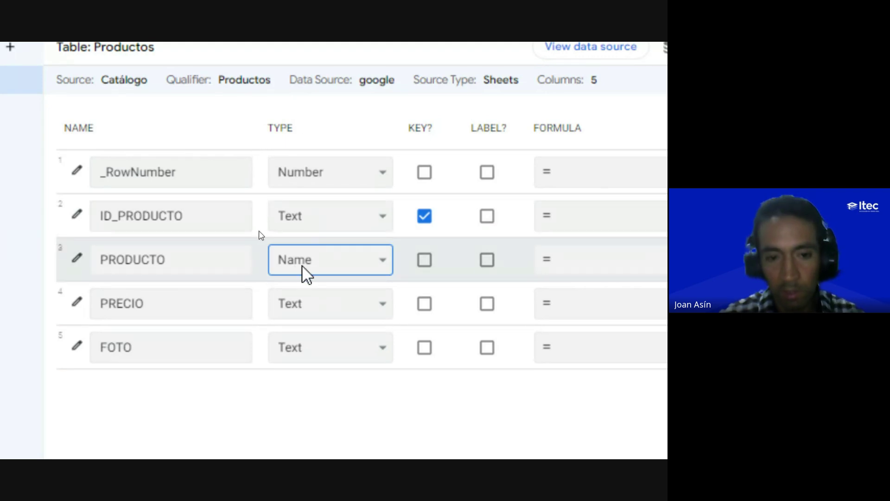
# Step: Turn on Label for the PRODUCTO column
pyautogui.click(149, 271)
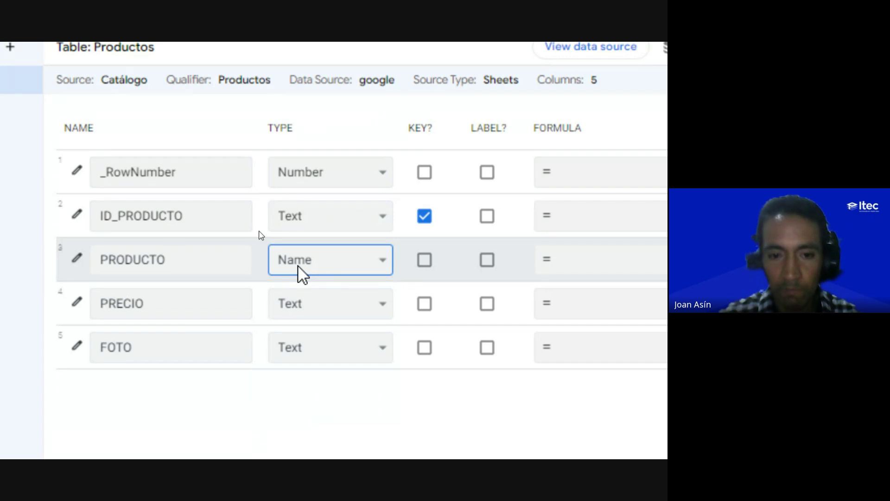
pyautogui.press('ctrl')
pyautogui.press('ctrl')
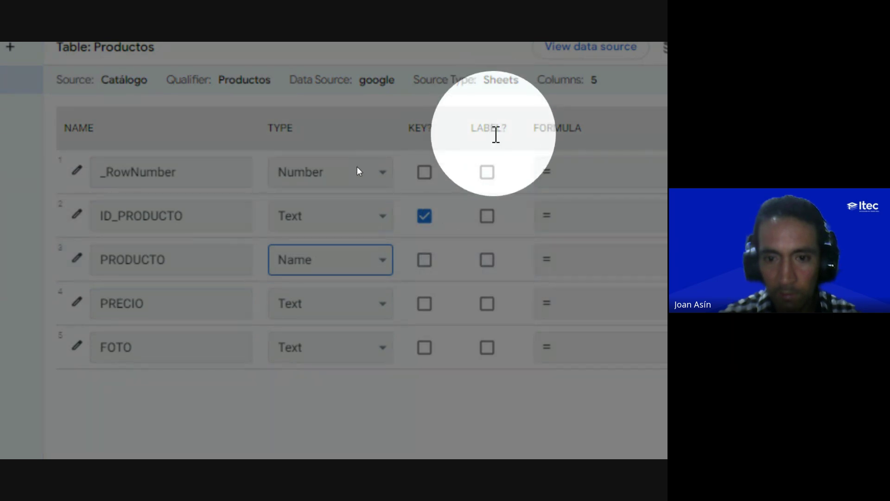
pyautogui.click(489, 271)
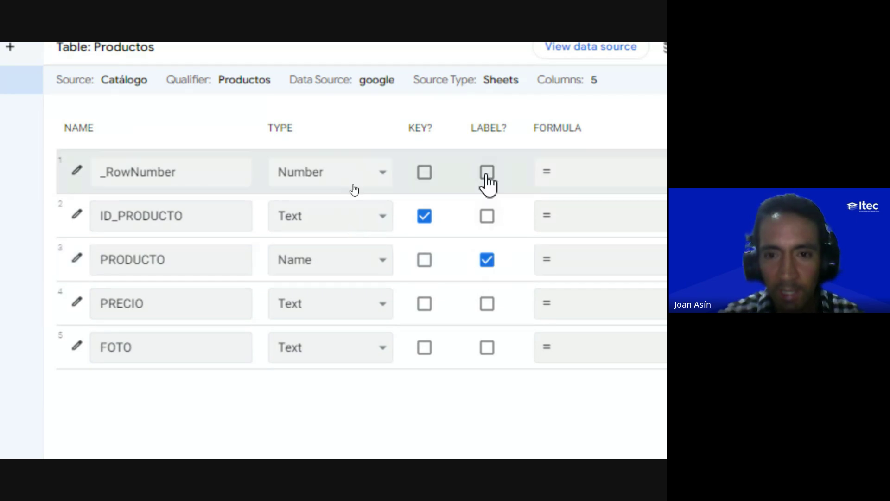
pyautogui.press('ctrl')
pyautogui.press('ctrl')
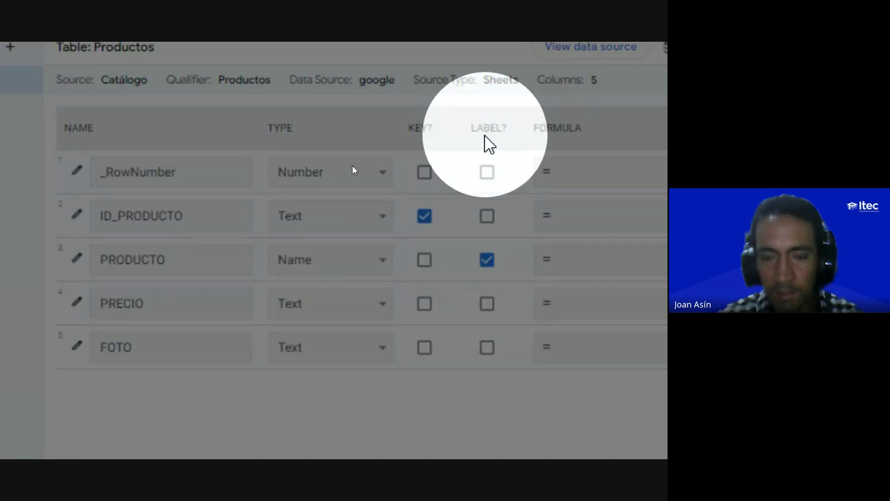
# Step: Set the type of the PRECIO column to Price
pyautogui.click(86, 266)
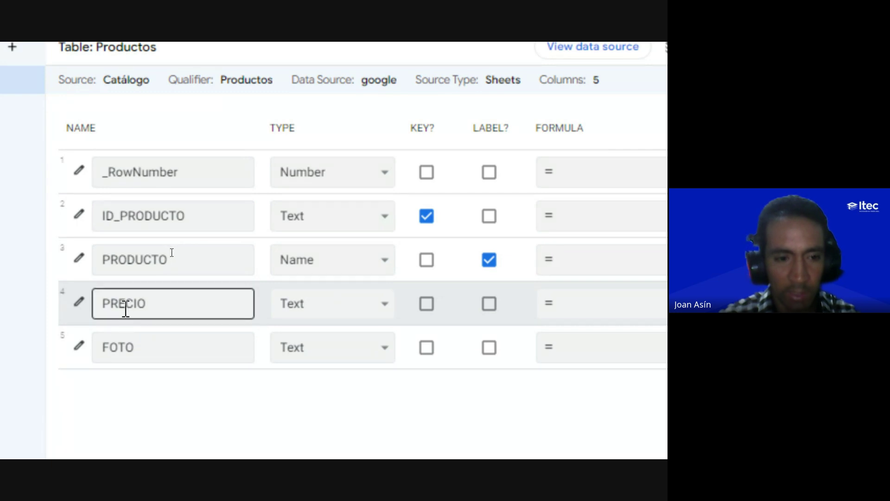
pyautogui.click(307, 304)
pyautogui.scroll(-3, 335, 407)
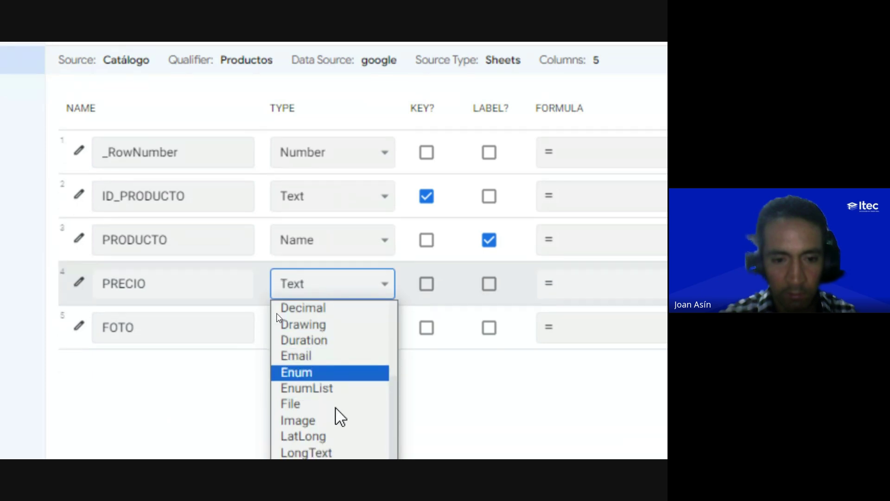
pyautogui.moveTo(391, 291); pyautogui.dragTo(400, 257)
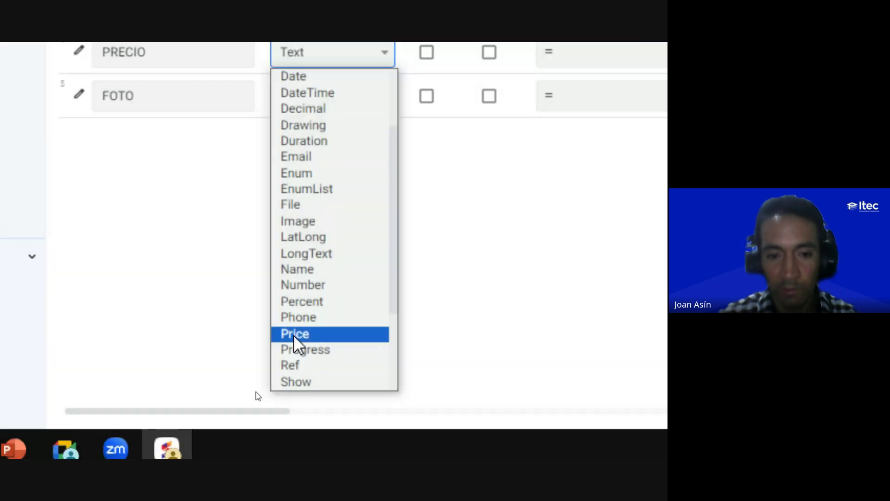
pyautogui.click(293, 335)
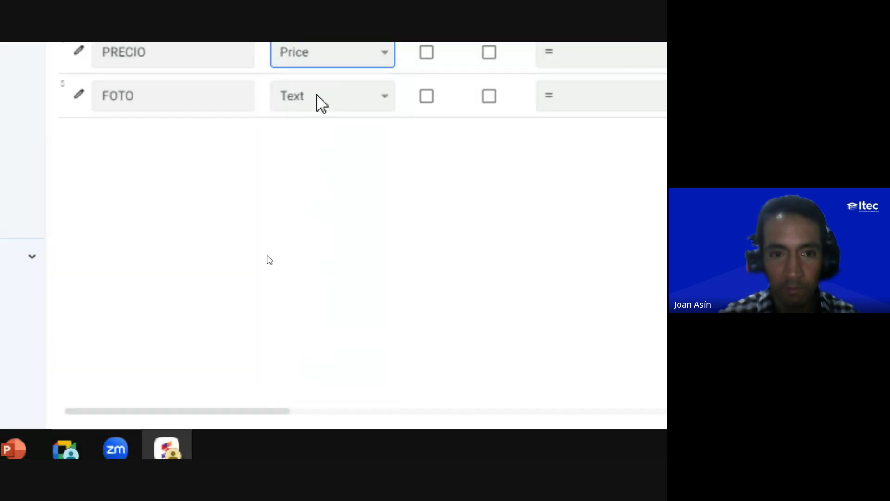
pyautogui.scroll(5, 293, 334)
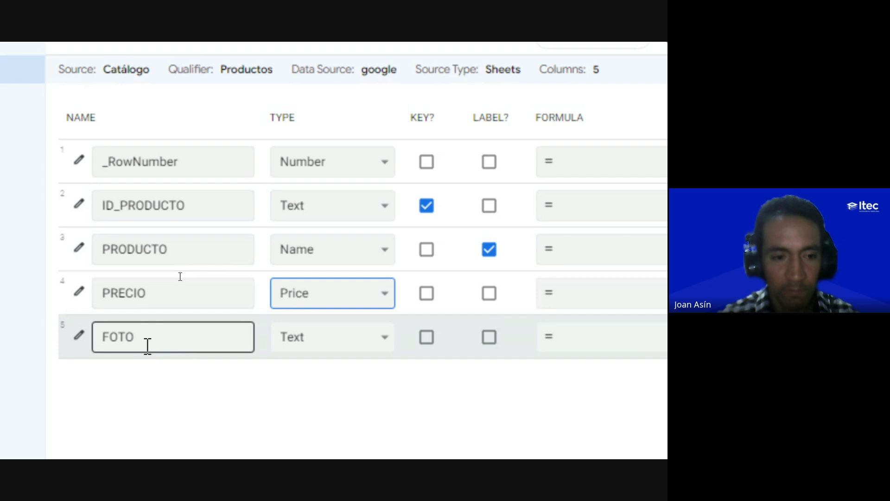
# Step: Set the type of the FOTO column to Image and save the app
pyautogui.press('ctrl')
pyautogui.press('ctrl')
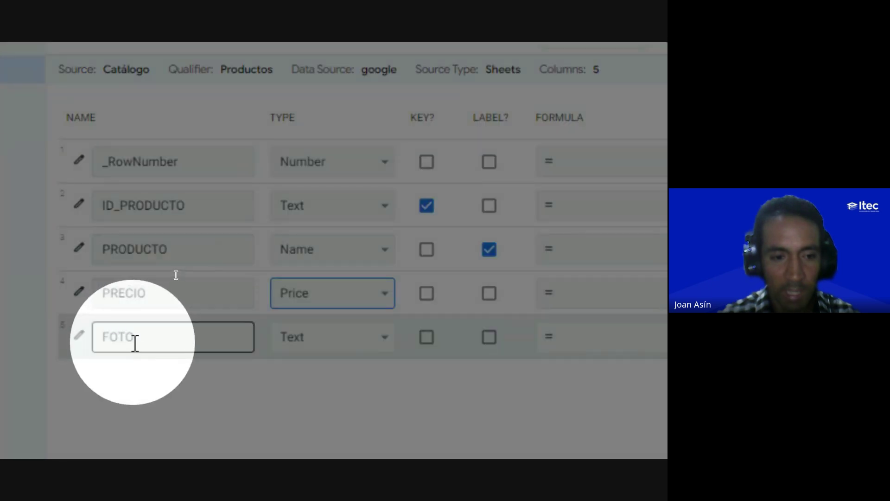
pyautogui.click(306, 341)
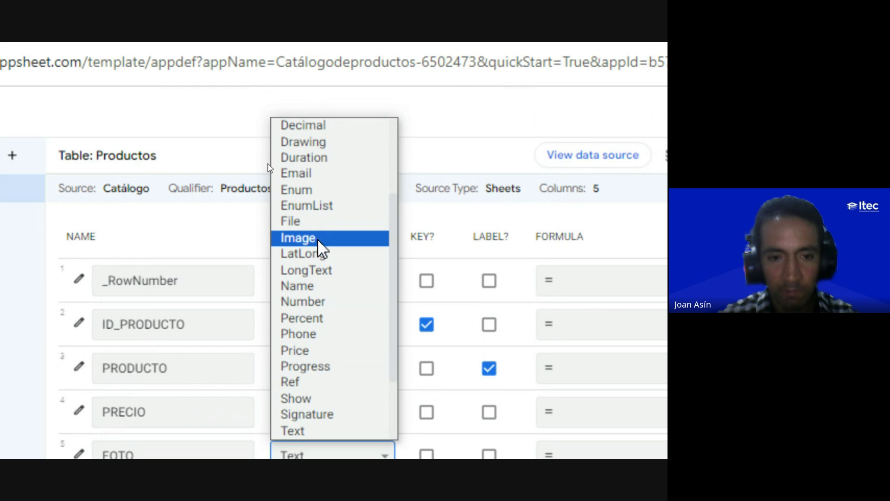
pyautogui.click(319, 239)
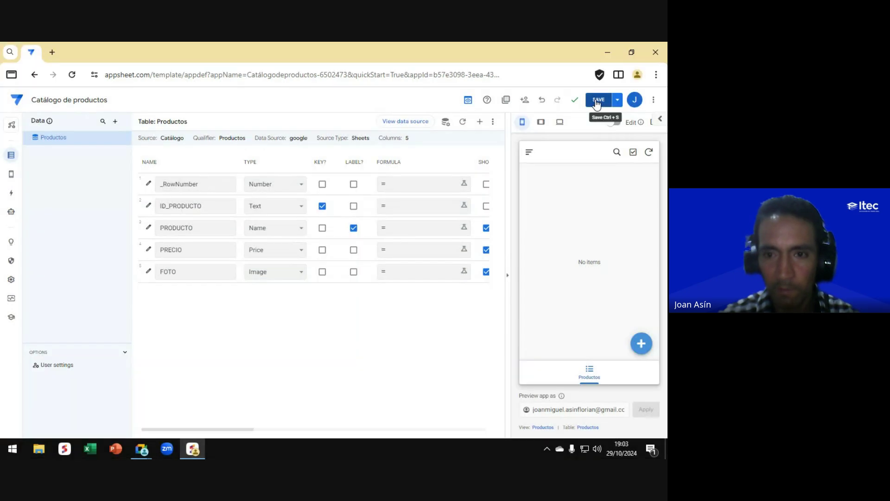
pyautogui.click(598, 100)
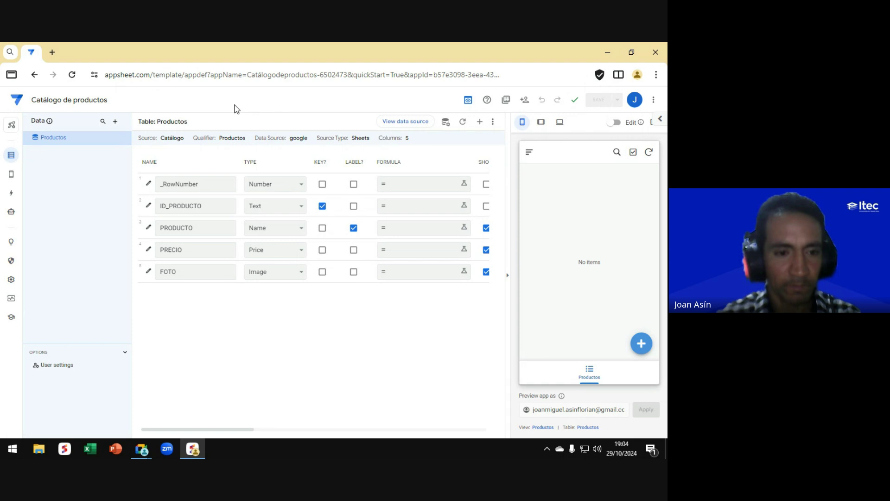
pyautogui.hotkey('alt', 'Tab')
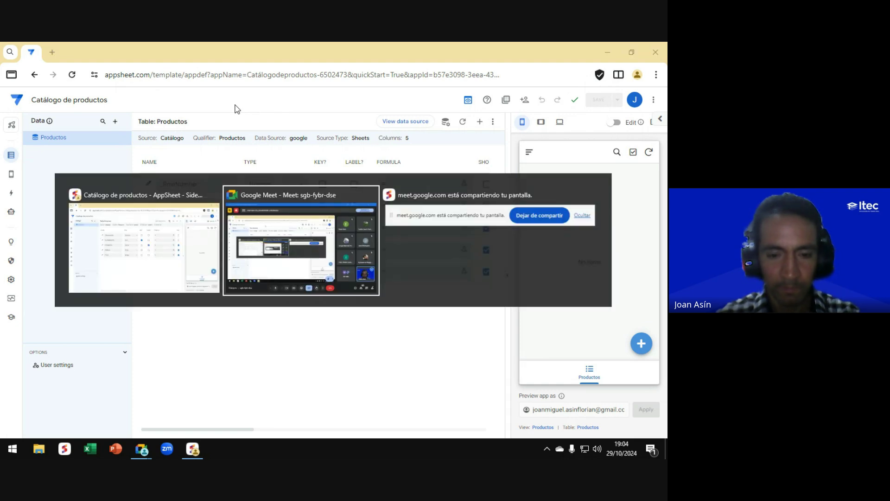
pyautogui.hotkey('alt', 'Tab')
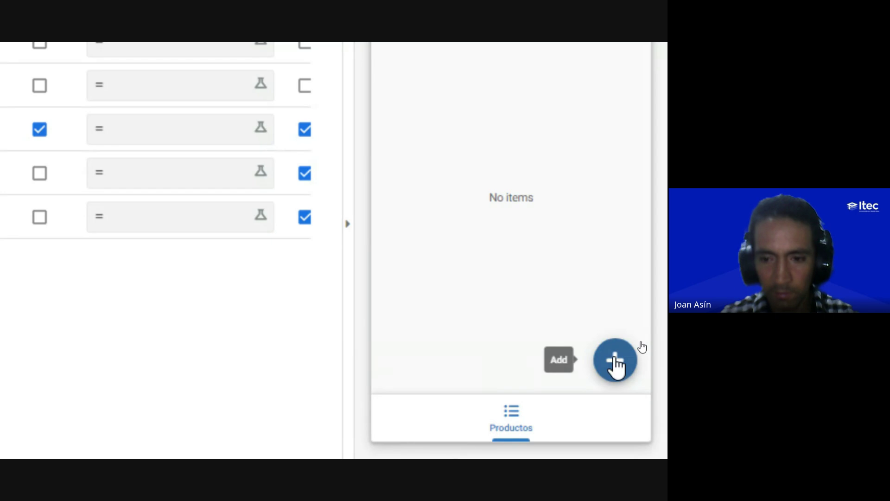
# Step: Open a new product form in the app preview, check its PRODUCTO, PRECIO and FOTO fields, and cancel it
pyautogui.click(616, 359)
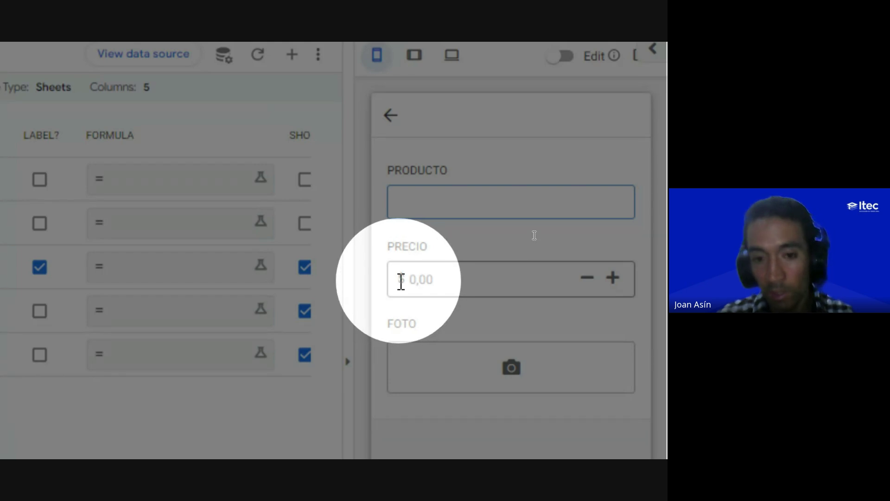
pyautogui.scroll(-4, 445, 348)
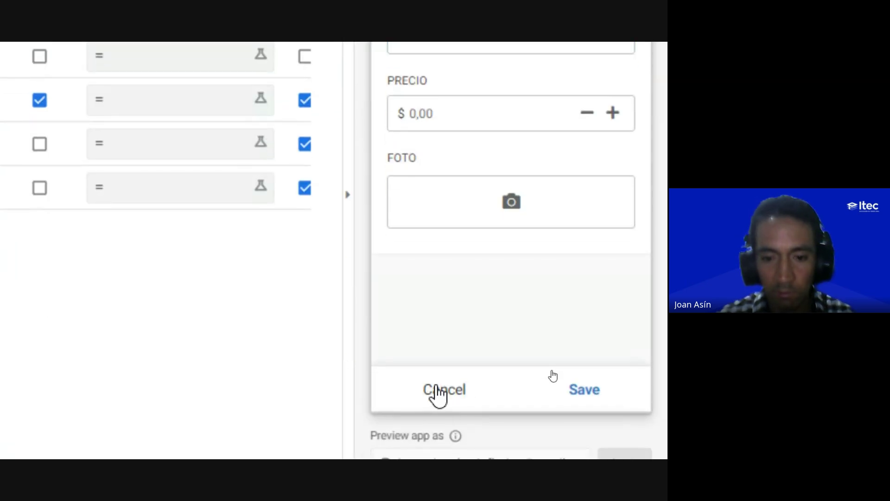
pyautogui.click(439, 390)
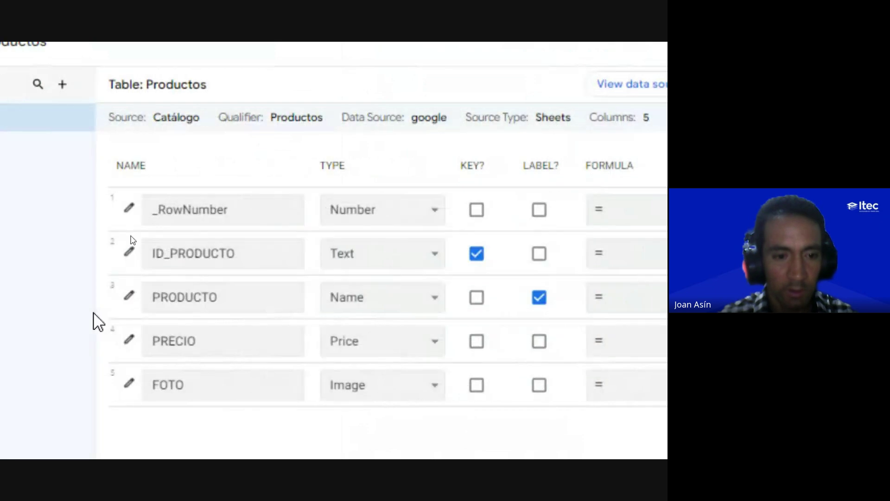
# Step: Open the detailed settings of the PRECIO column in the Productos table
pyautogui.click(178, 339)
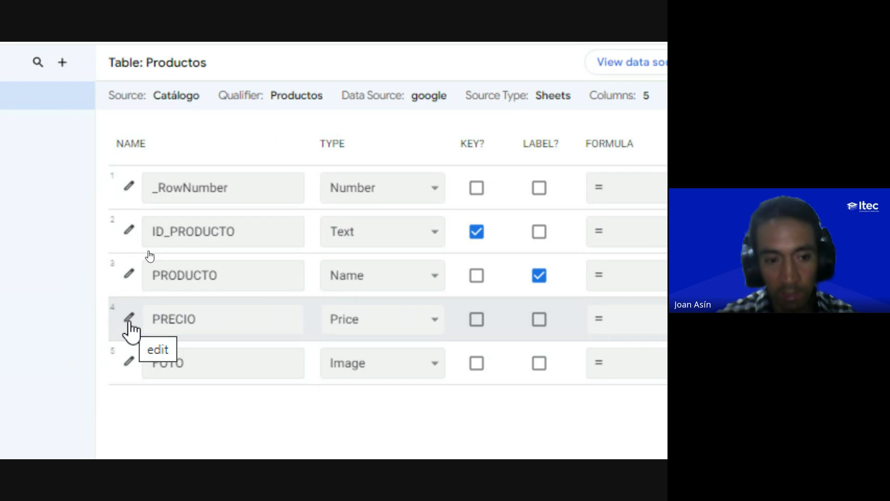
pyautogui.click(159, 320)
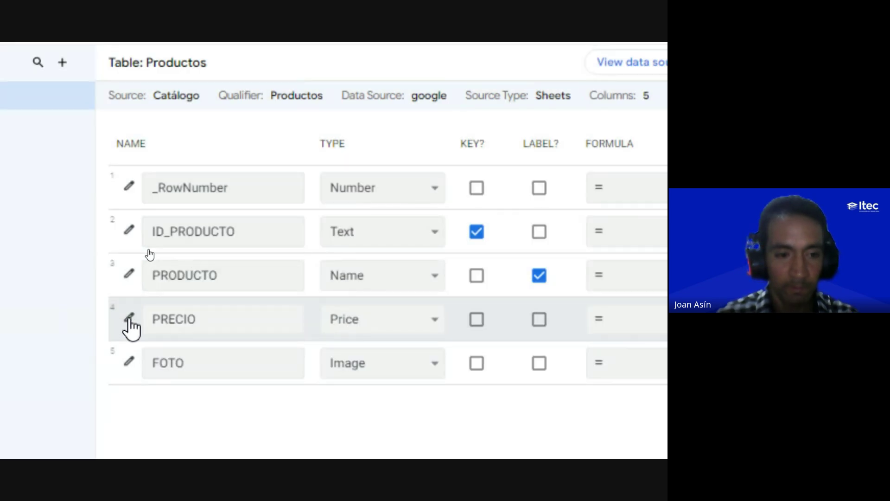
pyautogui.click(130, 320)
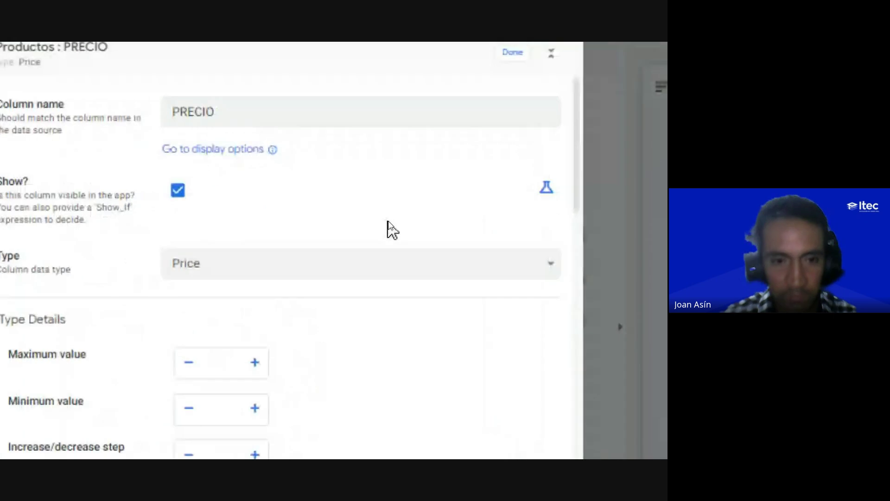
pyautogui.click(203, 111)
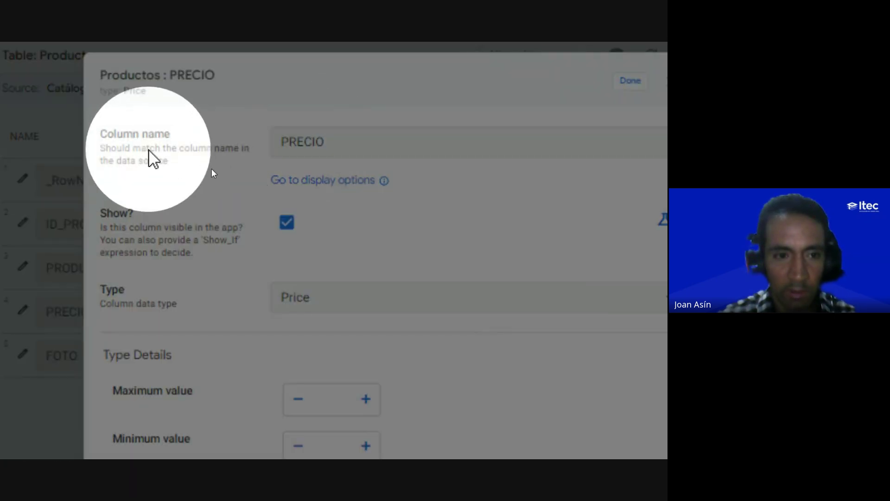
pyautogui.click(199, 166)
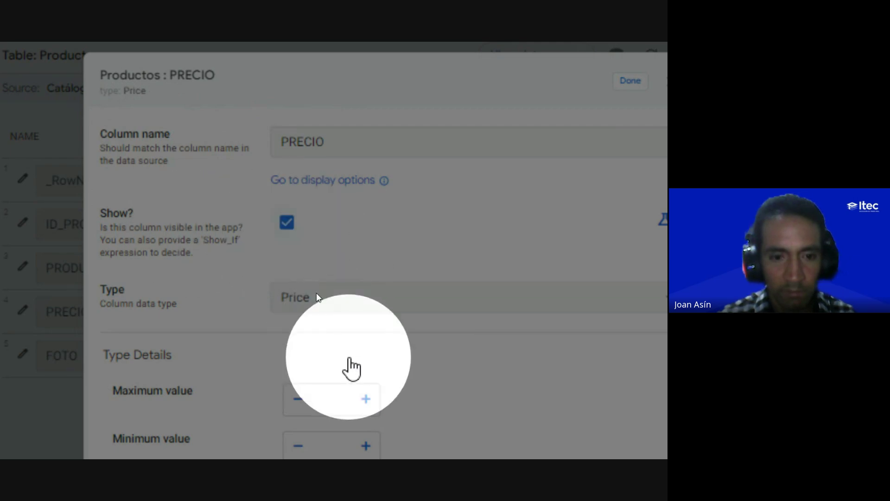
# Step: Examine the type details available for the PRECIO column, including maximum and minimum value, step and digit options
pyautogui.scroll(-3, 346, 366)
pyautogui.scroll(-2, 229, 233)
pyautogui.scroll(2, 251, 101)
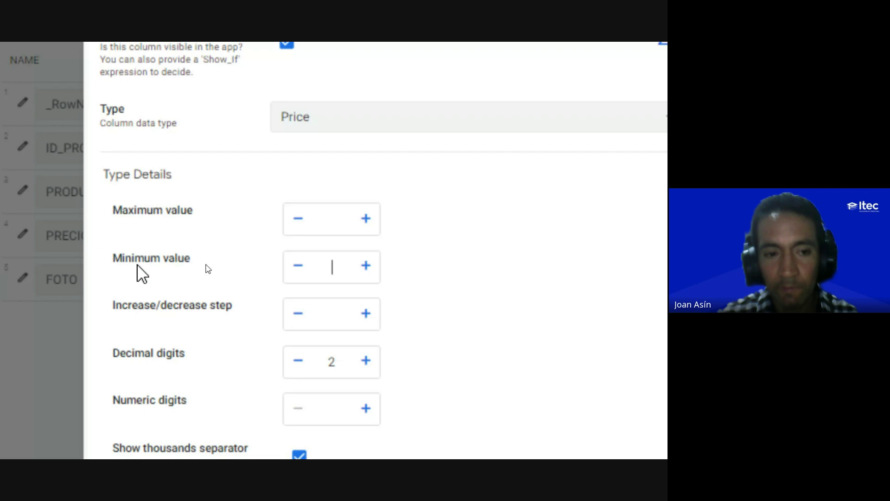
pyautogui.scroll(2, 280, 168)
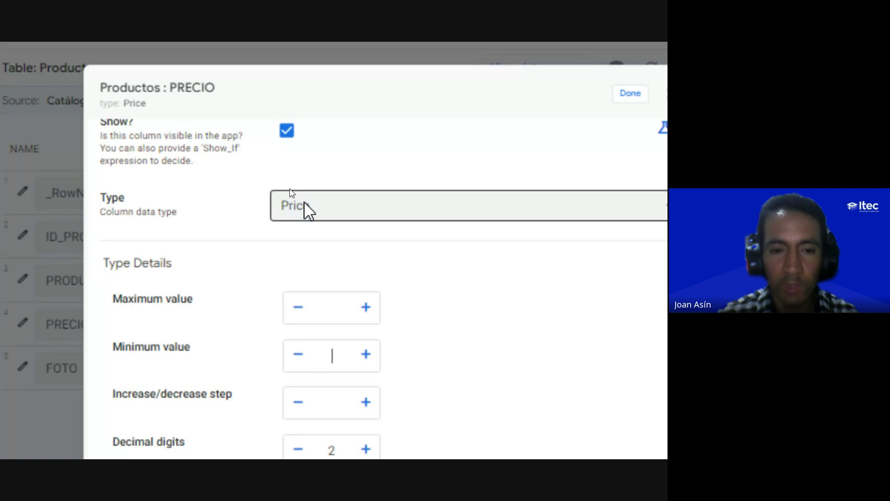
pyautogui.scroll(-2, 371, 297)
pyautogui.scroll(-1, 373, 420)
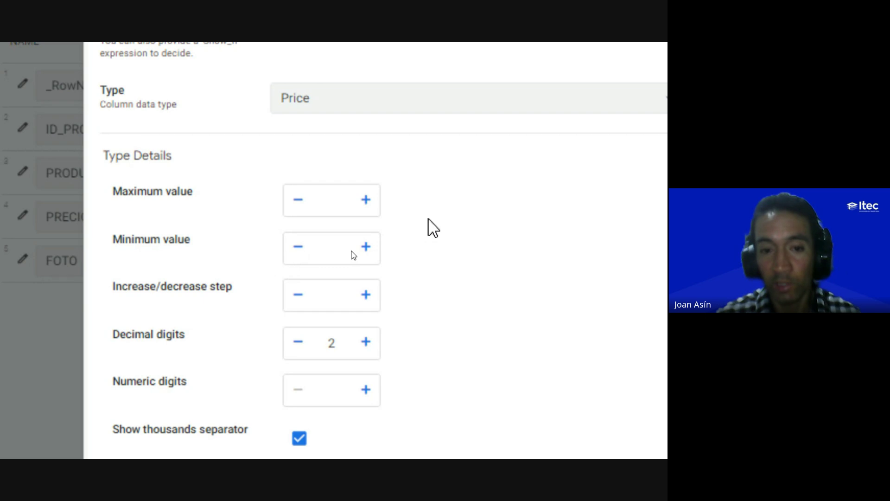
pyautogui.press('F10')
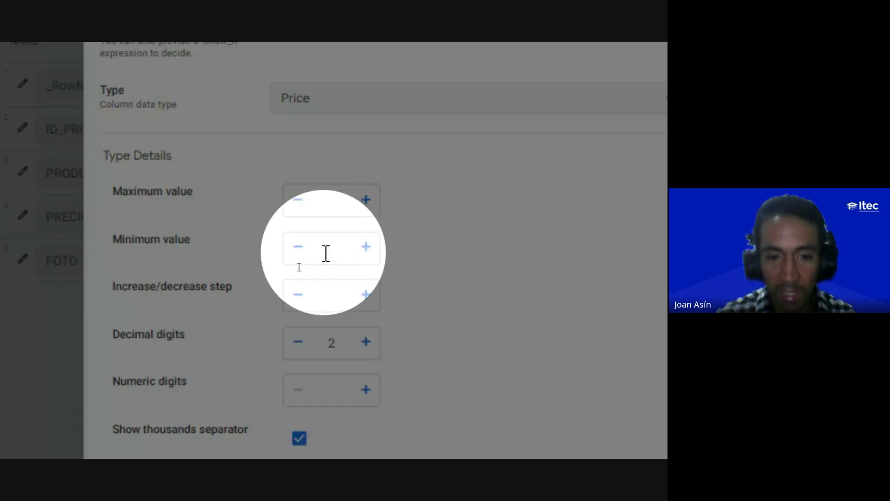
pyautogui.press('F10')
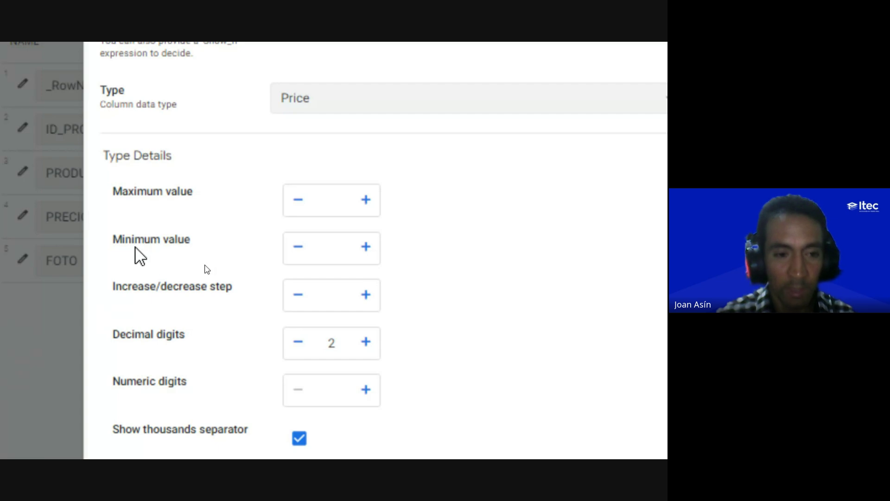
# Step: Try a minimum value of 0.1 for the PRECIO column
pyautogui.click(366, 248)
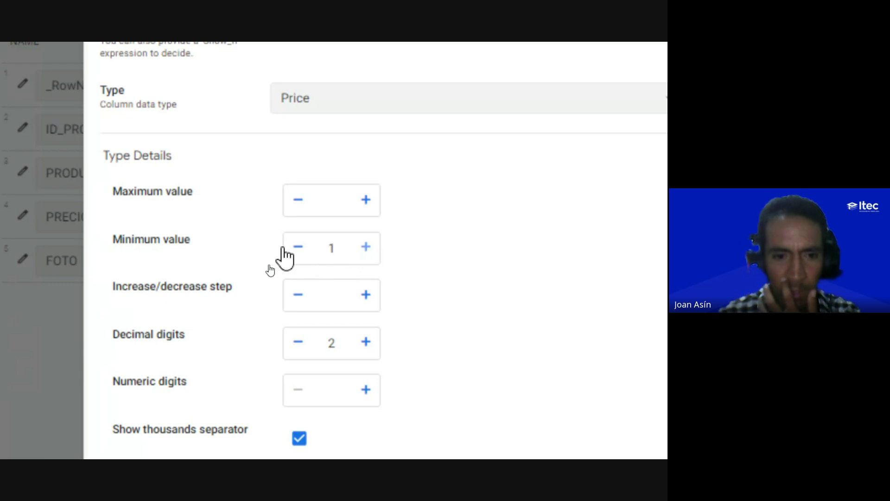
pyautogui.doubleClick(339, 250)
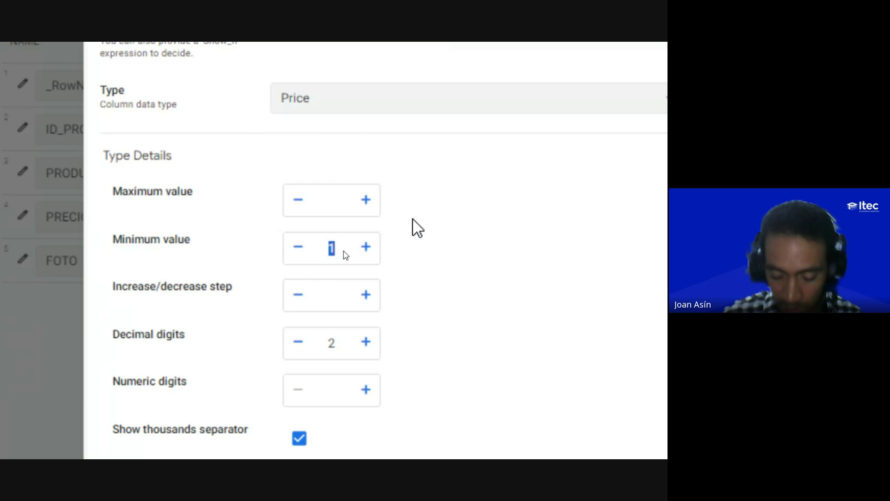
pyautogui.write('0.1')
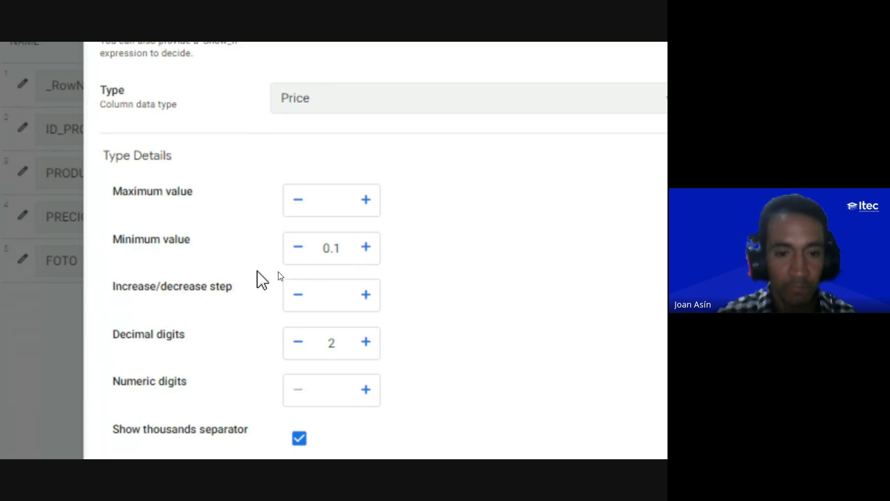
# Step: Set the PRECIO column's minimum value to 1 and its increase/decrease step to 1
pyautogui.click(366, 248)
pyautogui.click(365, 248)
pyautogui.press('BackSpace')
pyautogui.press('BackSpace')
pyautogui.press('BackSpace')
pyautogui.write('1')
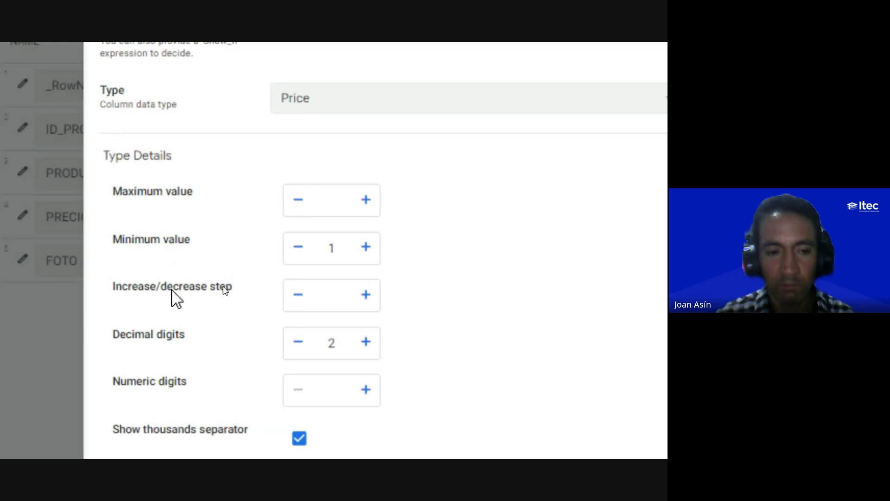
pyautogui.click(365, 294)
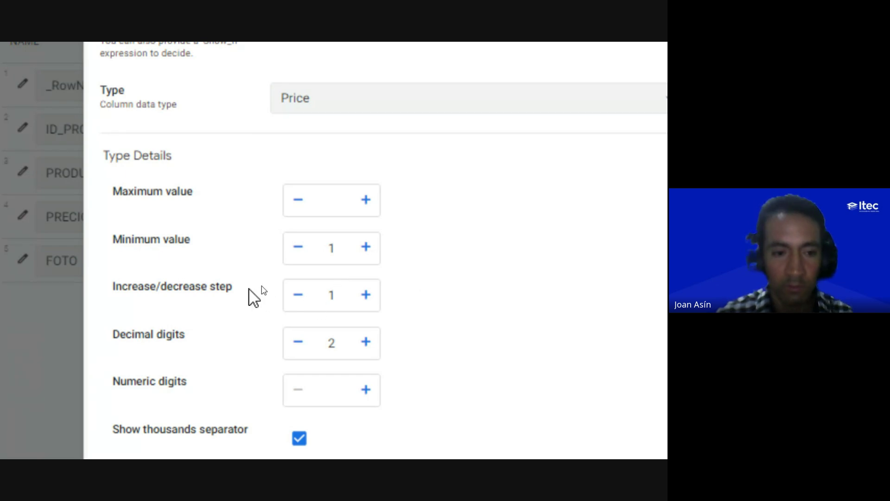
# Step: Review the digit and display mode options for PRECIO and set its currency symbol to S/
pyautogui.scroll(-2, 258, 294)
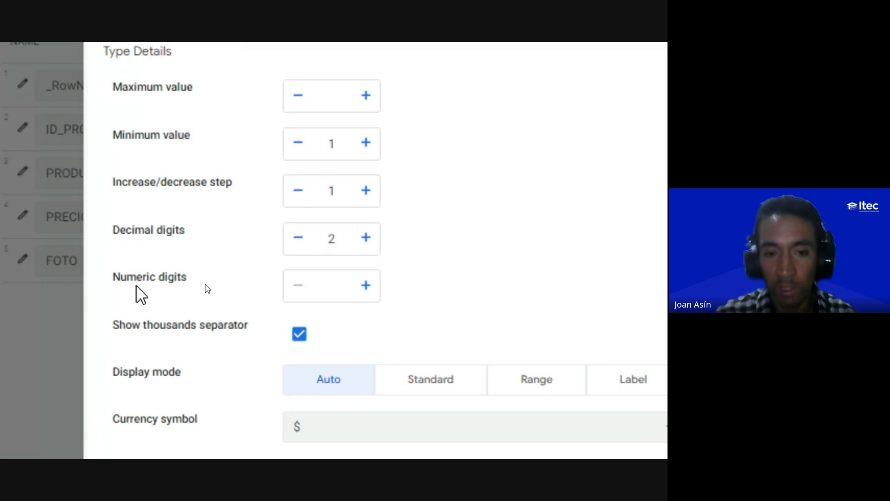
pyautogui.click(344, 293)
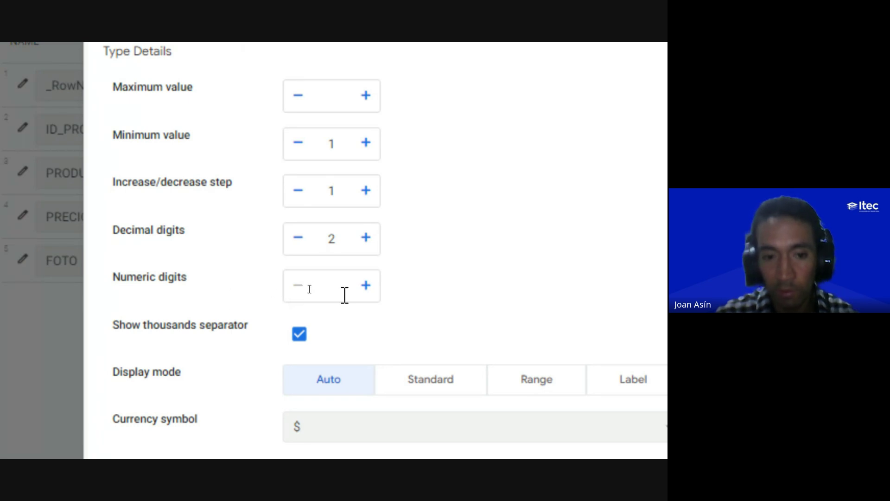
pyautogui.scroll(-3, 248, 298)
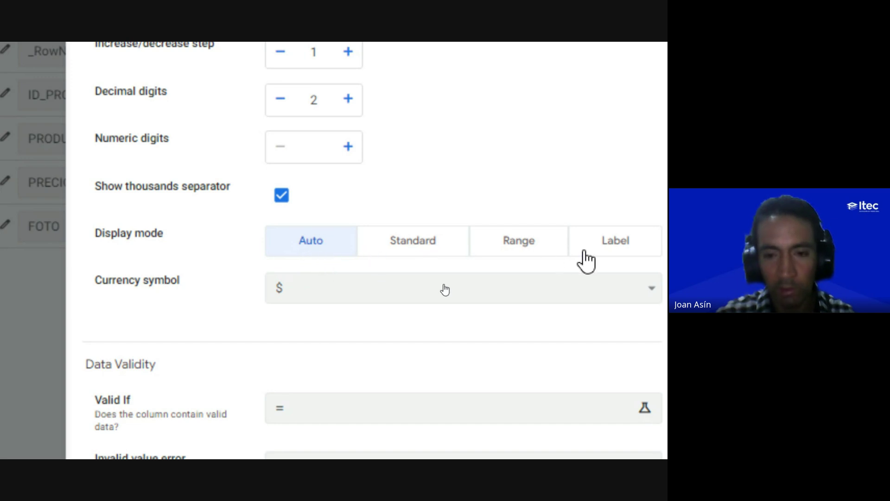
pyautogui.hscroll(3, 586, 258)
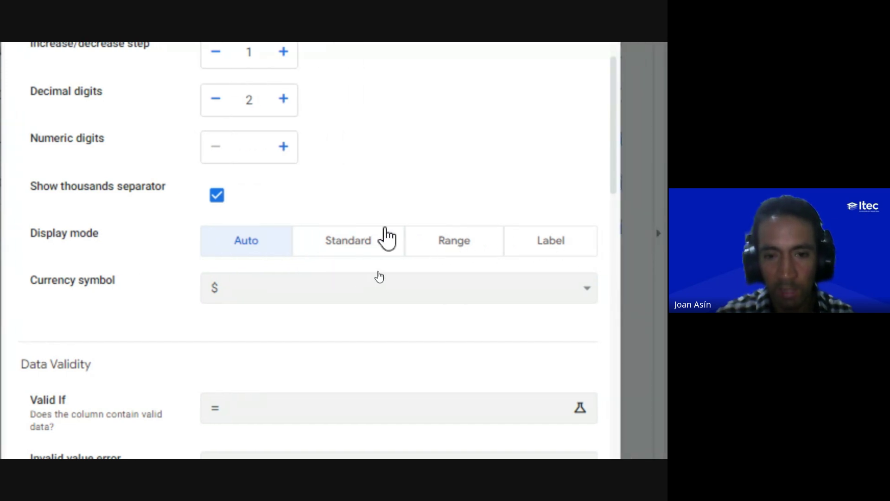
pyautogui.scroll(-1, 134, 417)
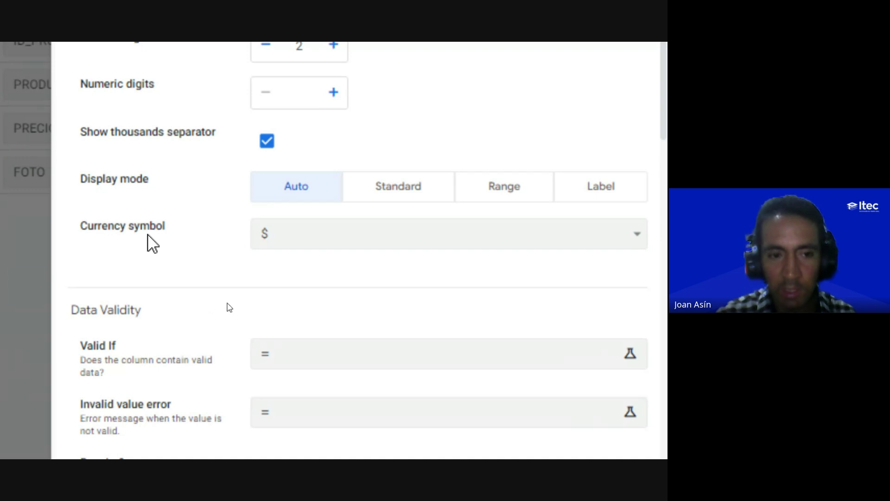
pyautogui.click(280, 238)
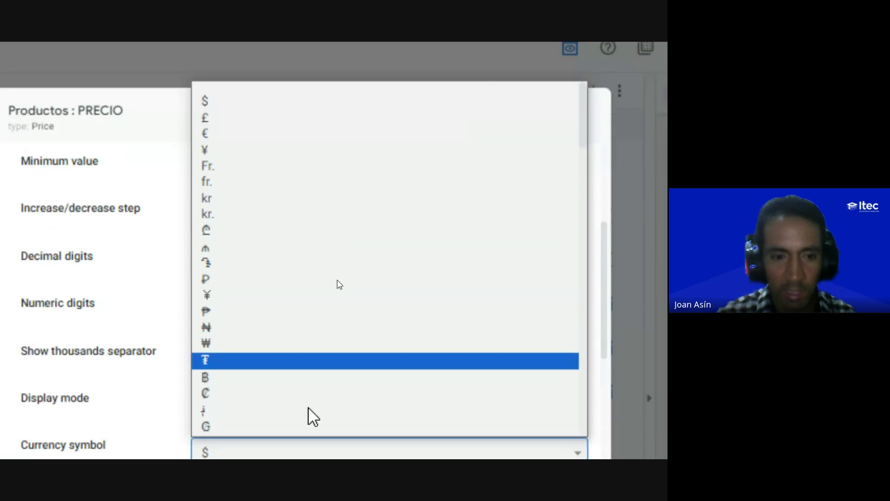
pyautogui.scroll(-3, 338, 147)
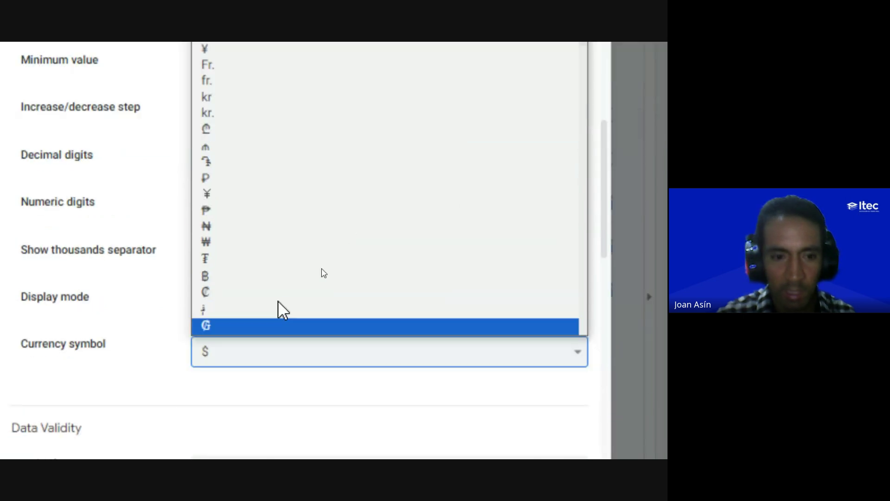
pyautogui.scroll(-10, 279, 163)
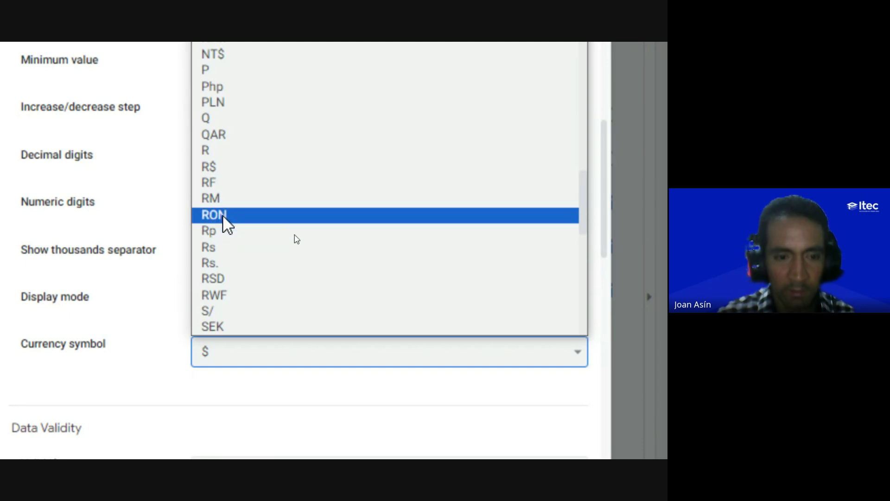
pyautogui.press('ctrl')
pyautogui.press('ctrl')
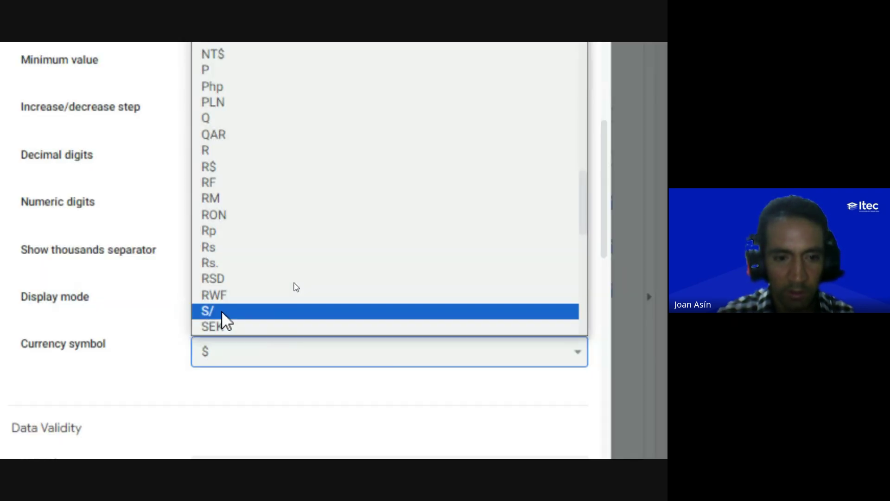
pyautogui.click(222, 311)
# Step: Finish editing the PRECIO column settings and save the app
pyautogui.scroll(-2, 199, 364)
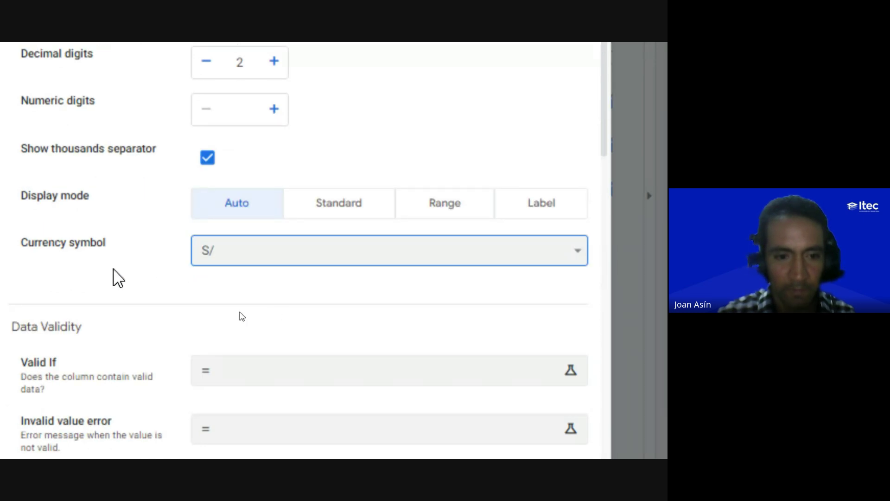
pyautogui.scroll(5, 113, 264)
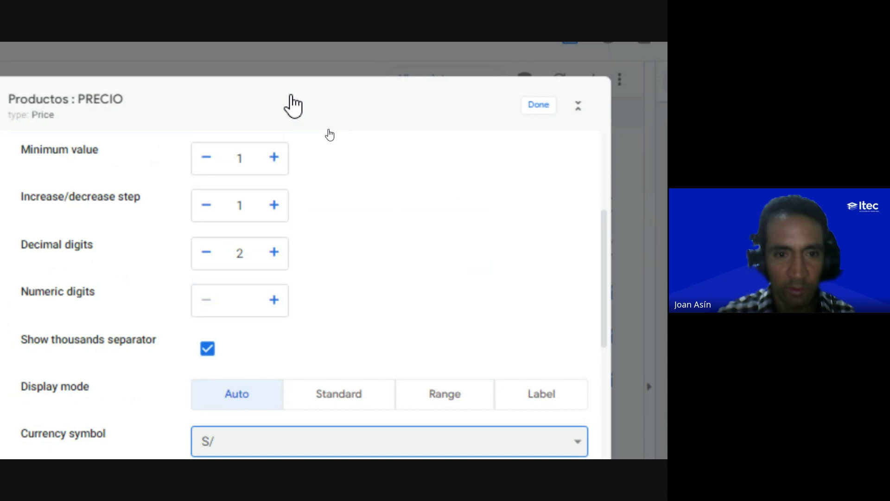
pyautogui.click(541, 115)
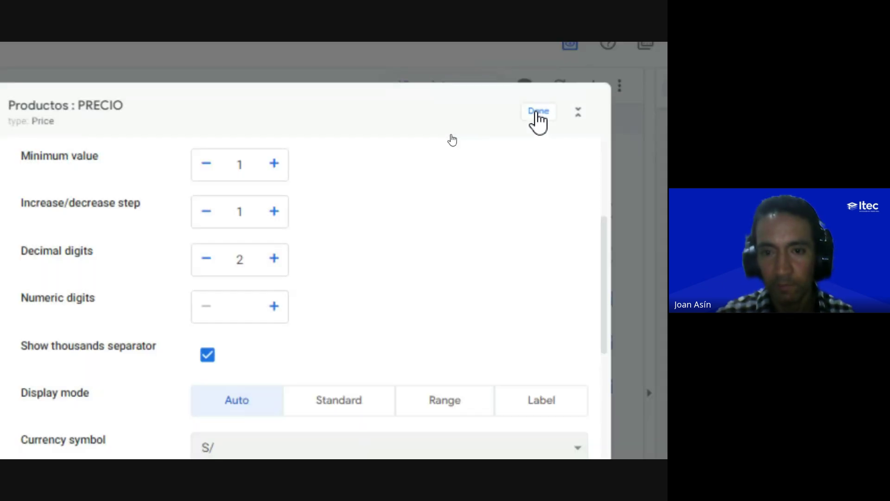
pyautogui.click(537, 114)
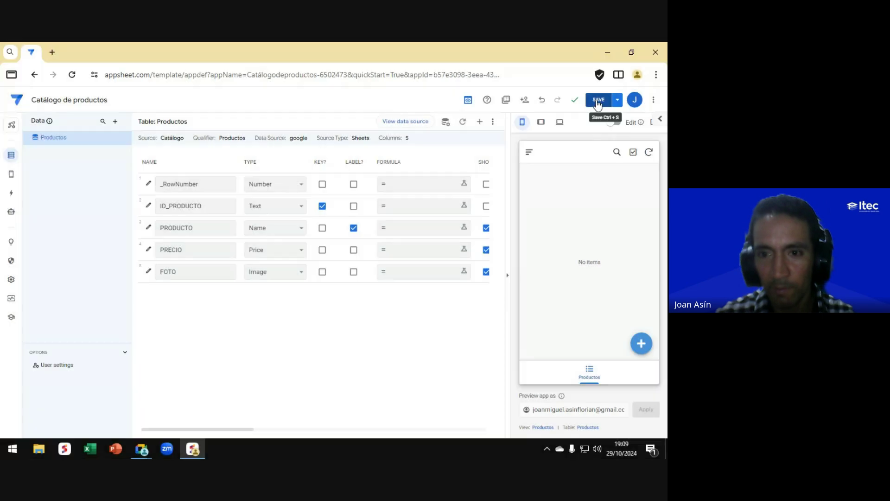
pyautogui.click(598, 100)
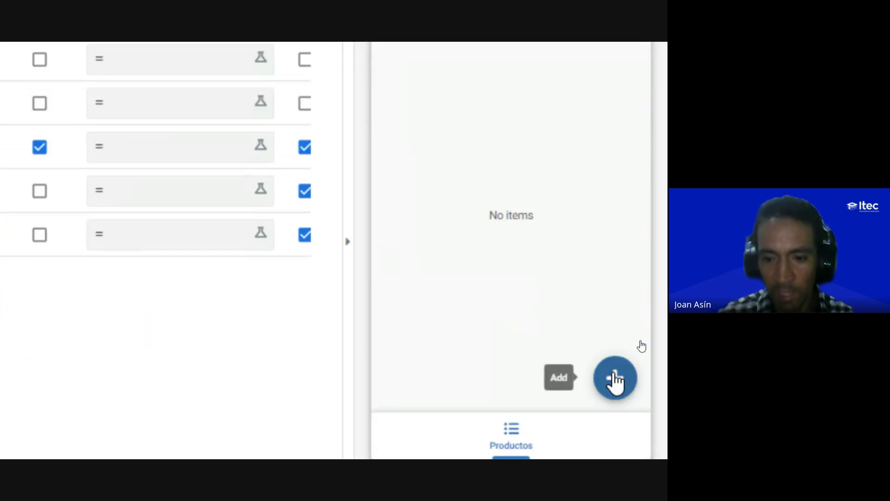
# Step: Start a new product in the app preview with PRODUCTO "Sierra pequeña" and PRECIO 15
pyautogui.click(615, 380)
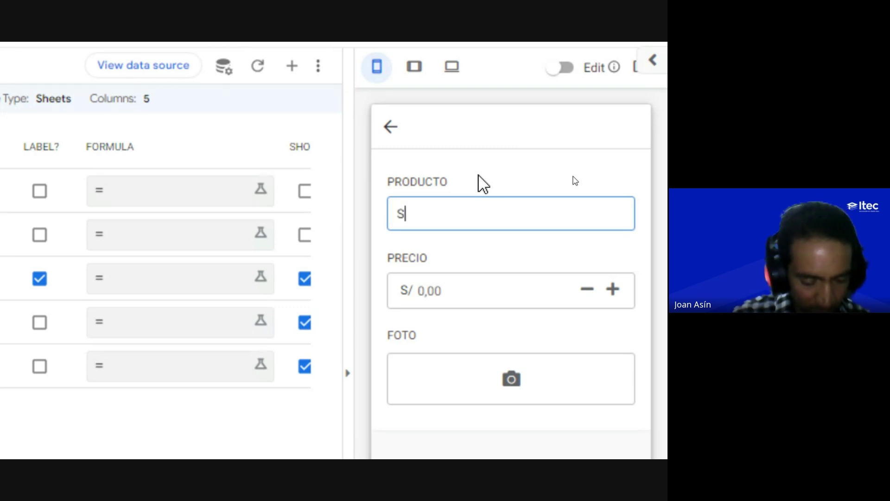
pyautogui.write('ch')
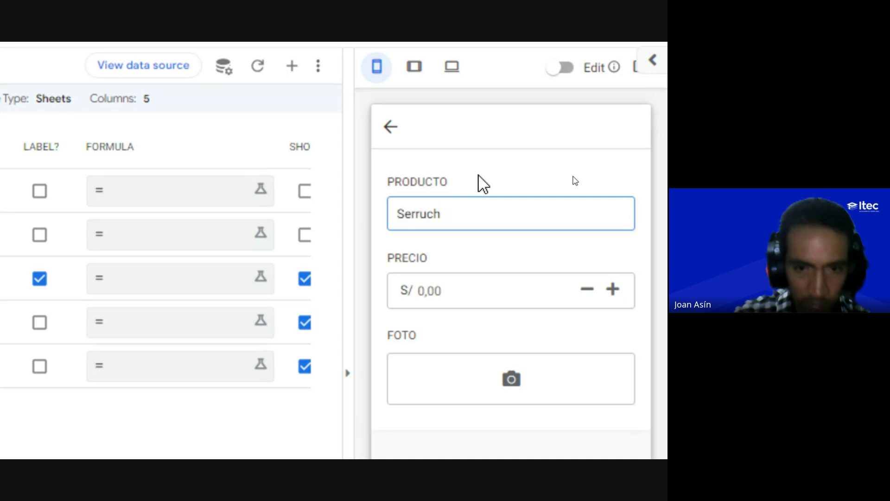
pyautogui.write('Sierra')
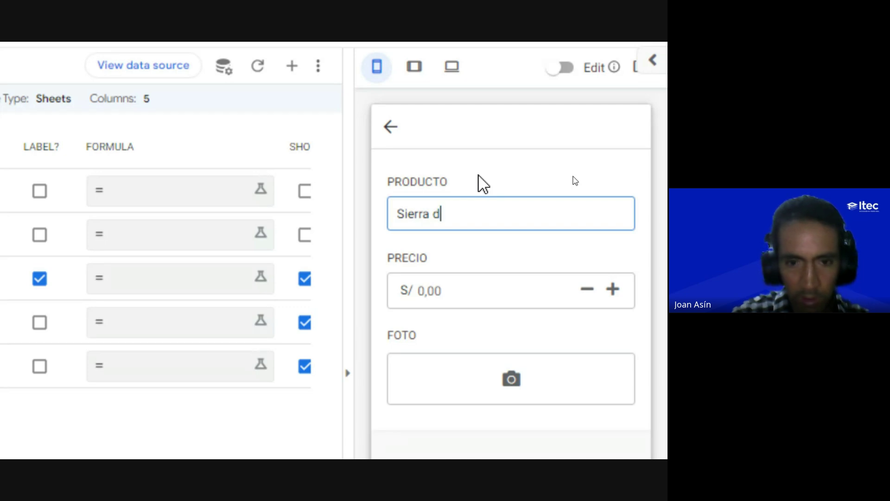
pyautogui.write('pequeña')
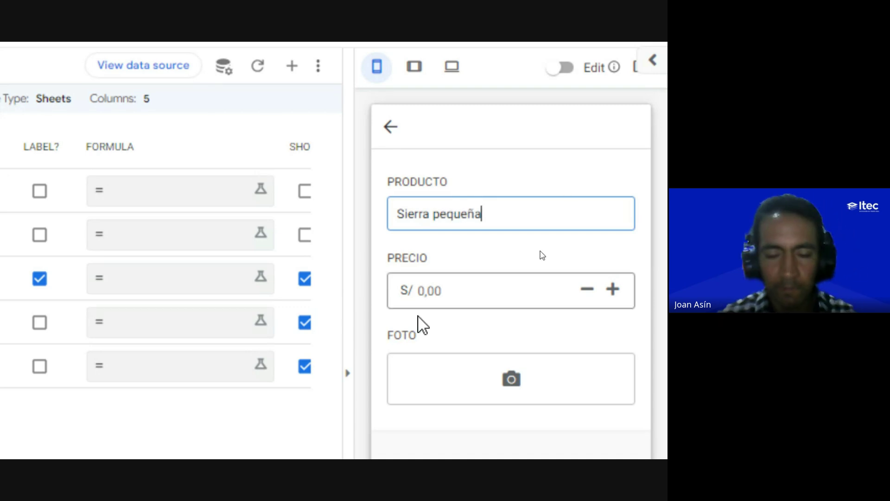
pyautogui.click(427, 291)
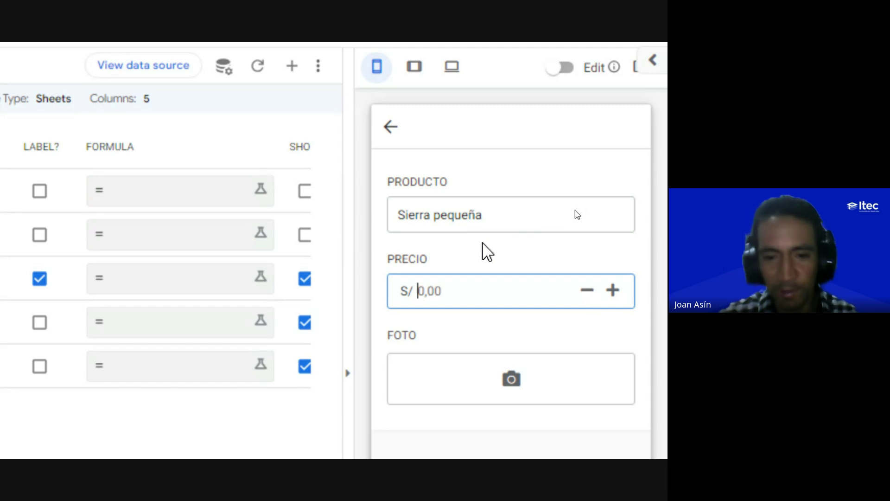
pyautogui.write('1')
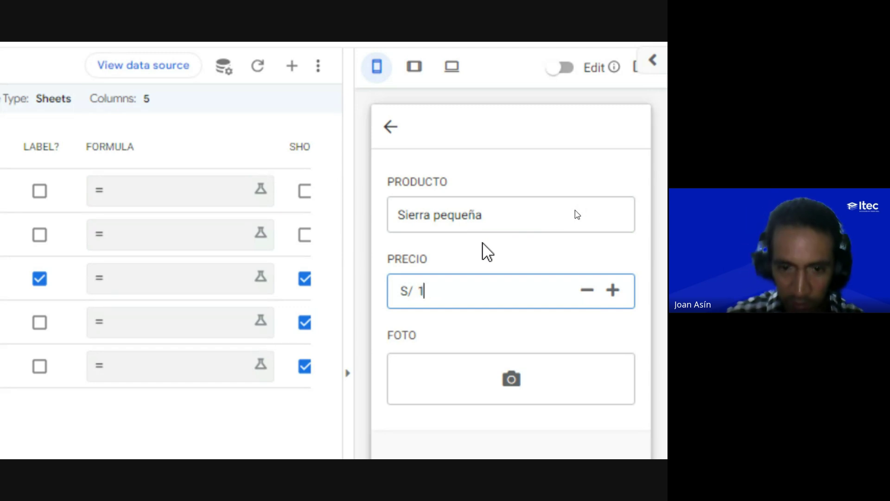
pyautogui.write('5')
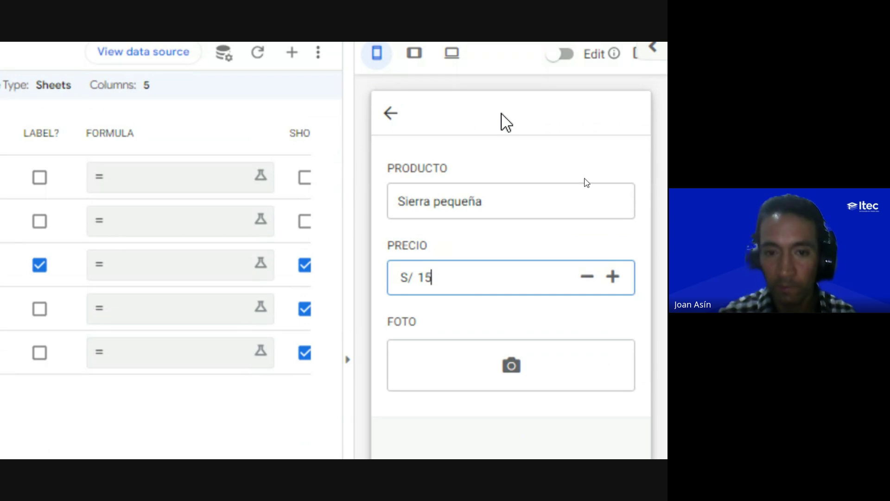
pyautogui.click(511, 367)
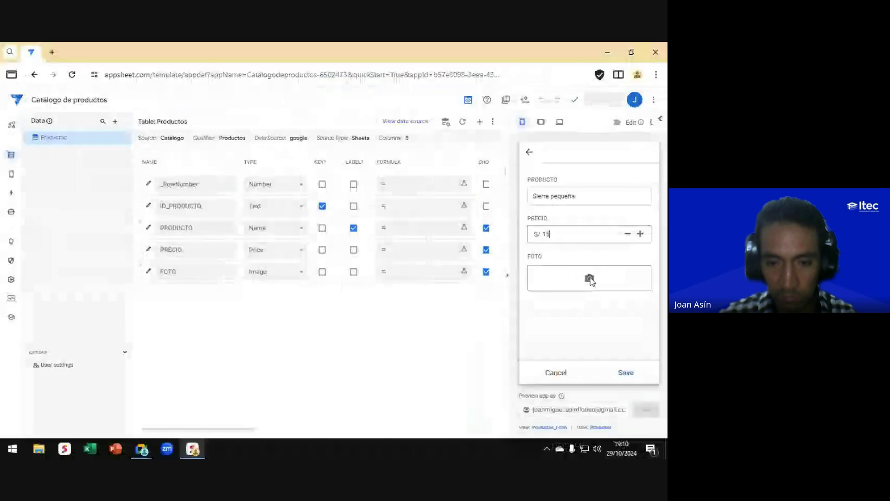
# Step: Search Google Images for "sierra pequeña" in a new browser tab
pyautogui.click(52, 52)
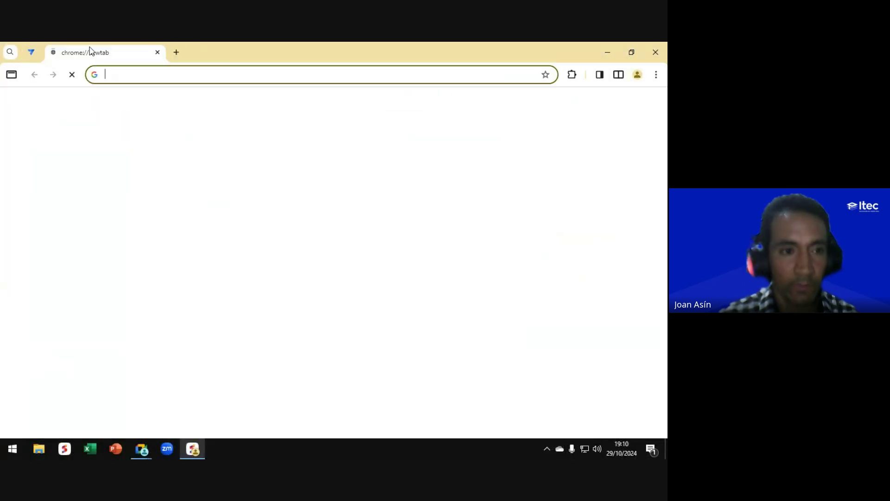
pyautogui.hotkey('alt', 'Tab')
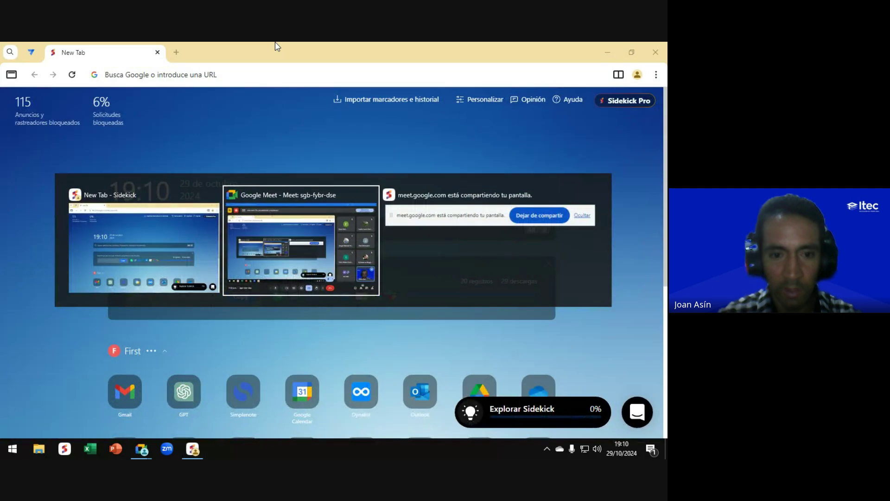
pyautogui.press('Escape')
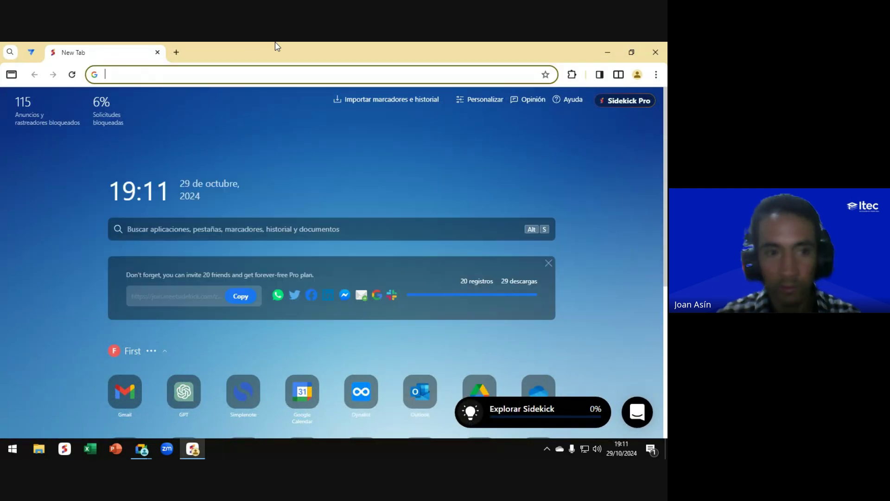
pyautogui.click(129, 75)
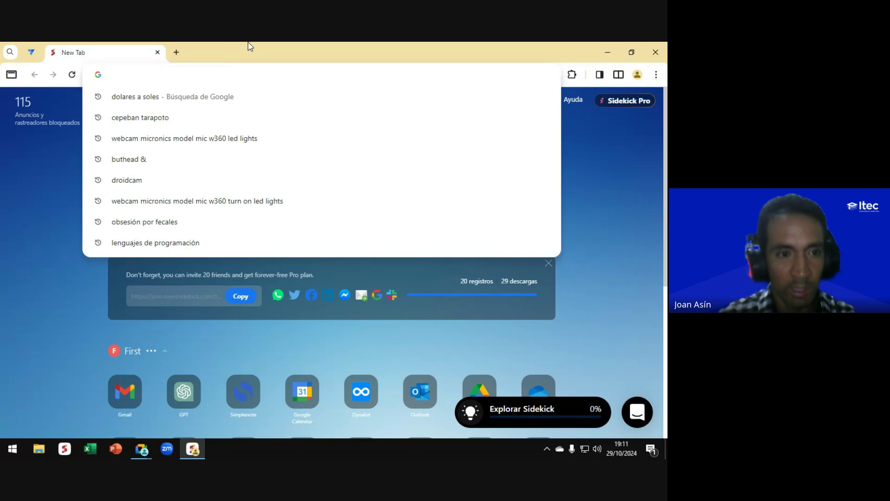
pyautogui.write('sier')
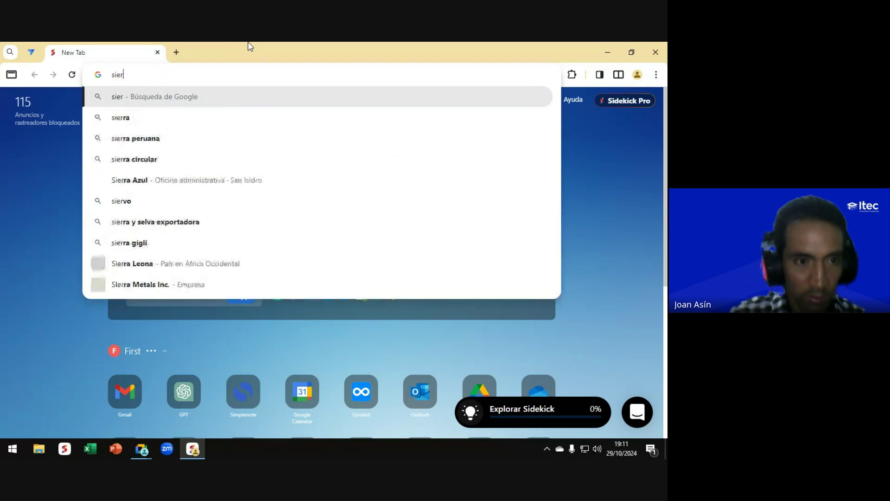
pyautogui.write('ra pe')
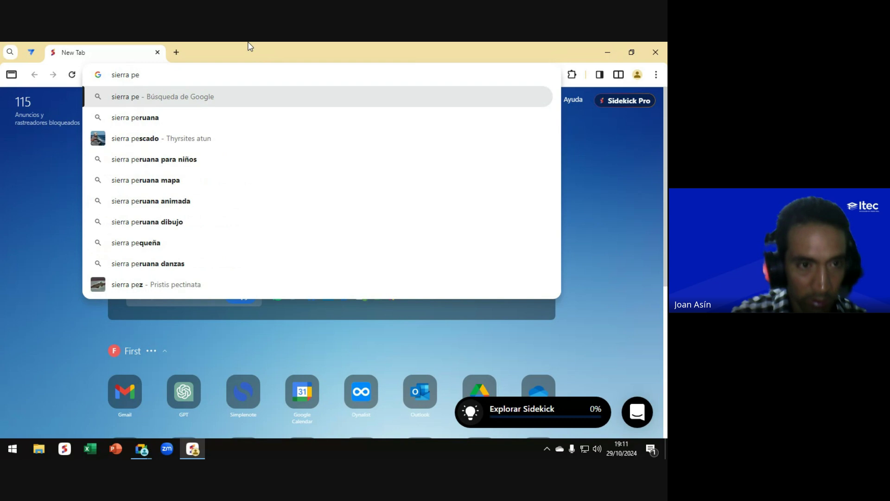
pyautogui.write('queña')
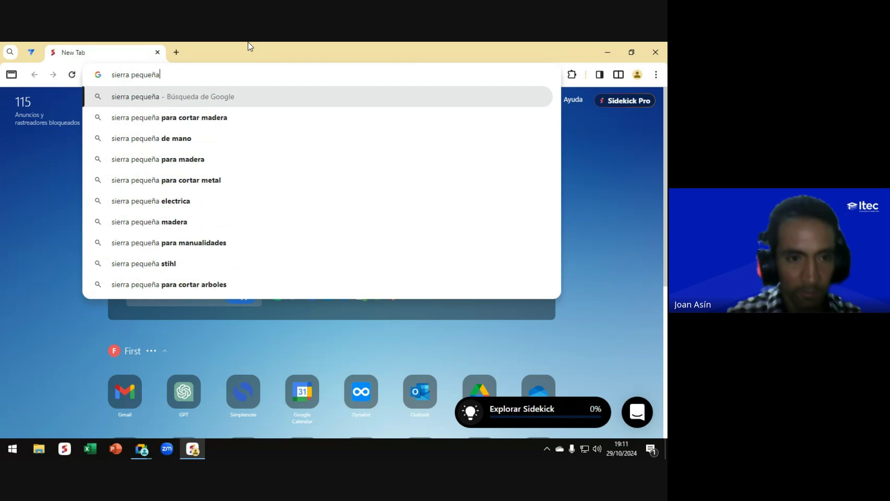
pyautogui.press('Return')
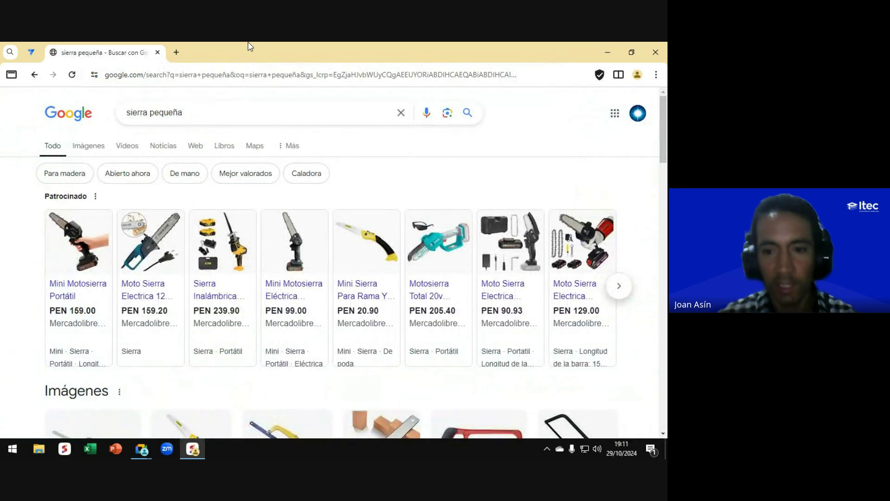
pyautogui.click(87, 148)
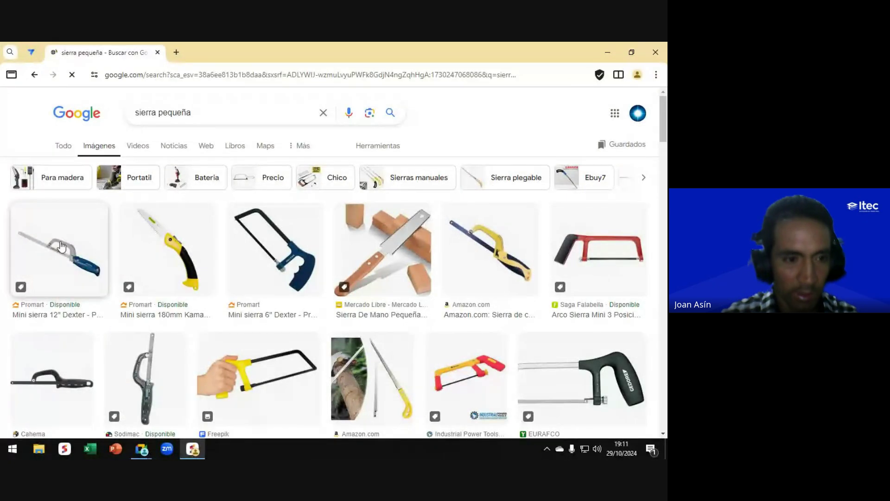
# Step: Save the Promart "Mini sierra 12" image as 139878 in the Escritorio folder and return to the AppSheet editor
pyautogui.click(51, 242)
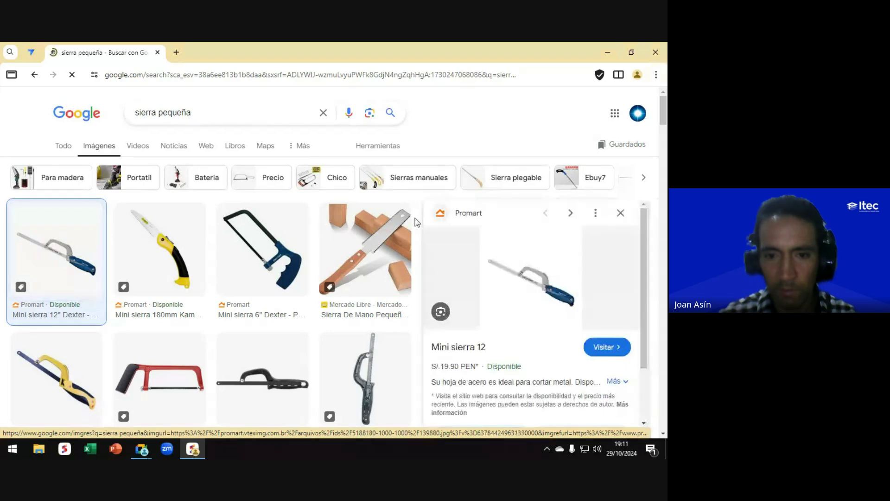
pyautogui.rightClick(531, 267)
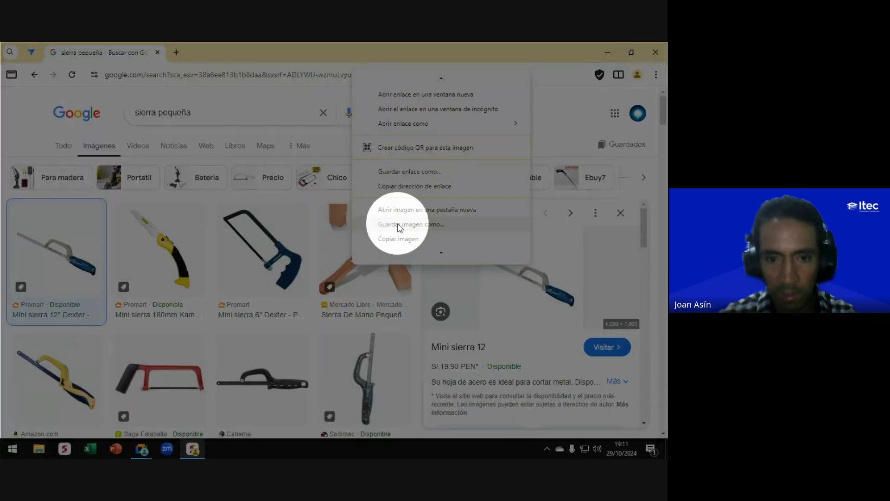
pyautogui.press('Escape')
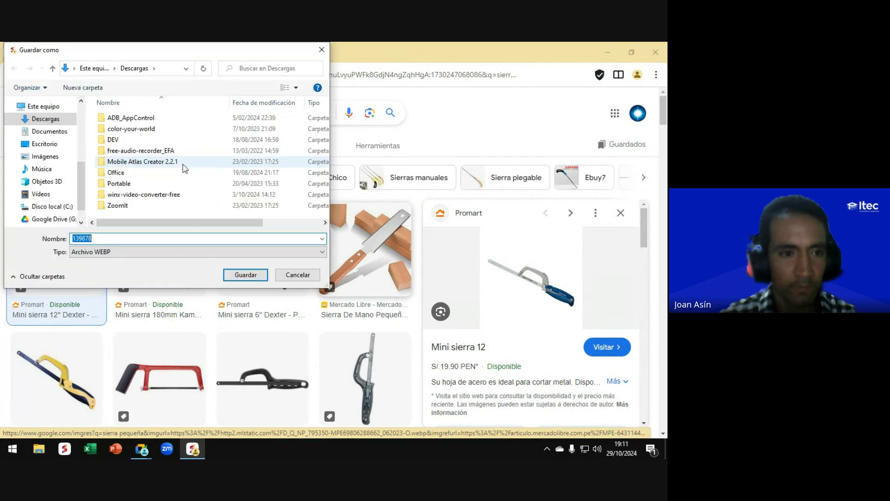
pyautogui.click(65, 145)
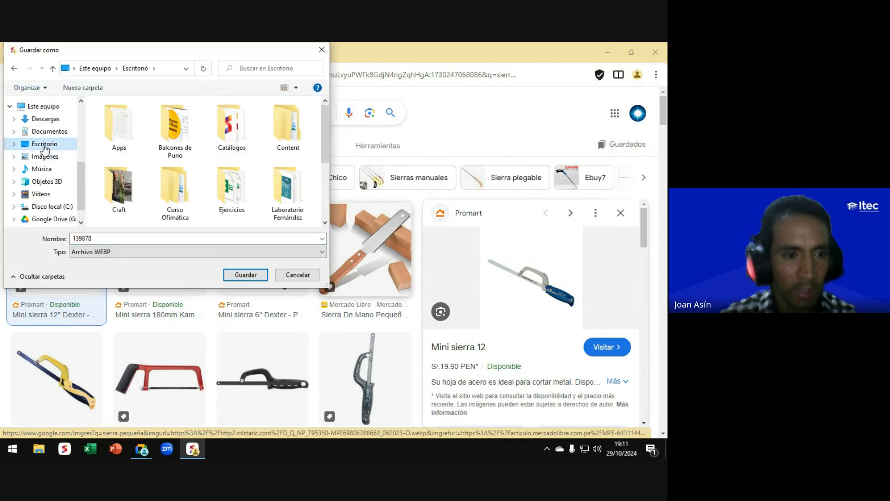
pyautogui.click(246, 275)
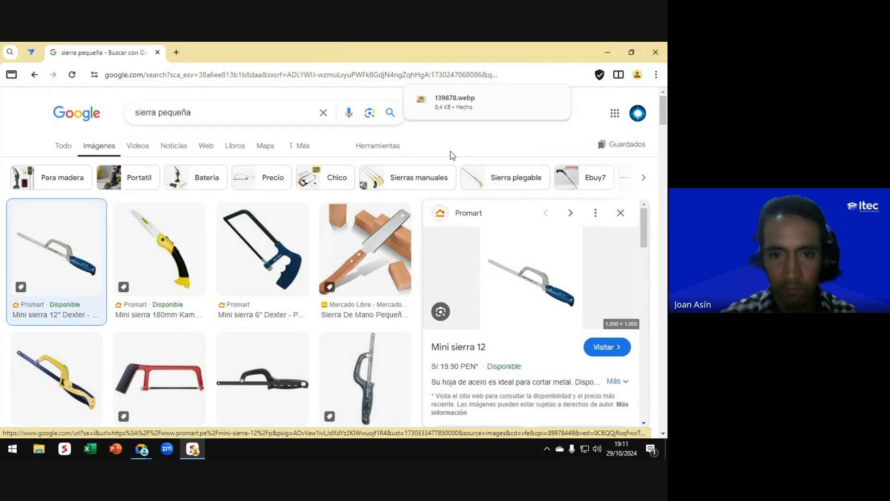
pyautogui.click(31, 52)
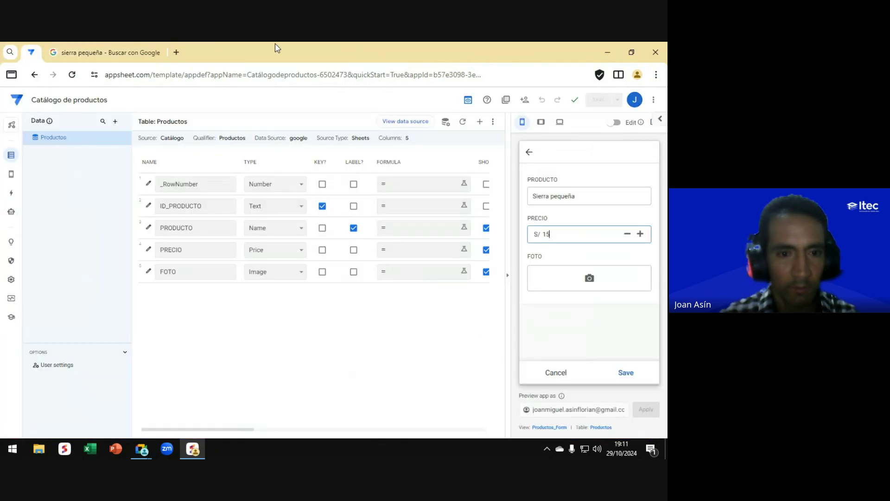
# Step: Switch to Google Meet, read the latest call chat messages and return to the AppSheet editor
pyautogui.hotkey('alt', 'Tab')
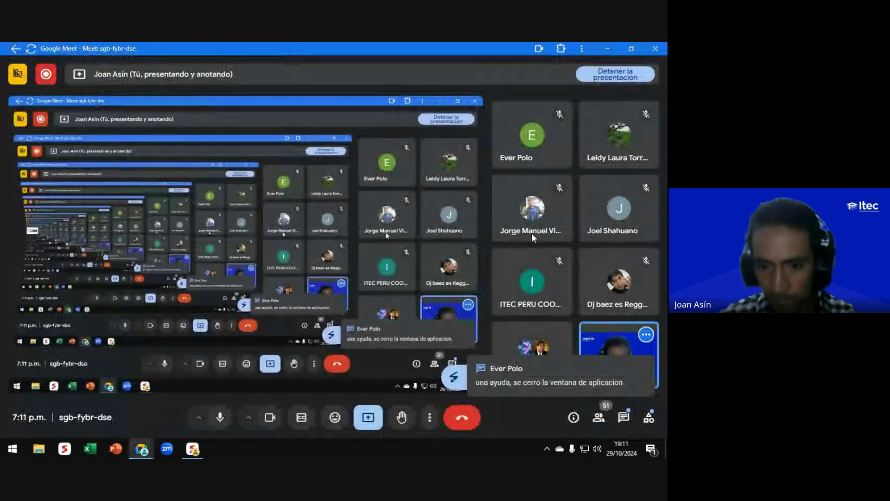
pyautogui.click(624, 417)
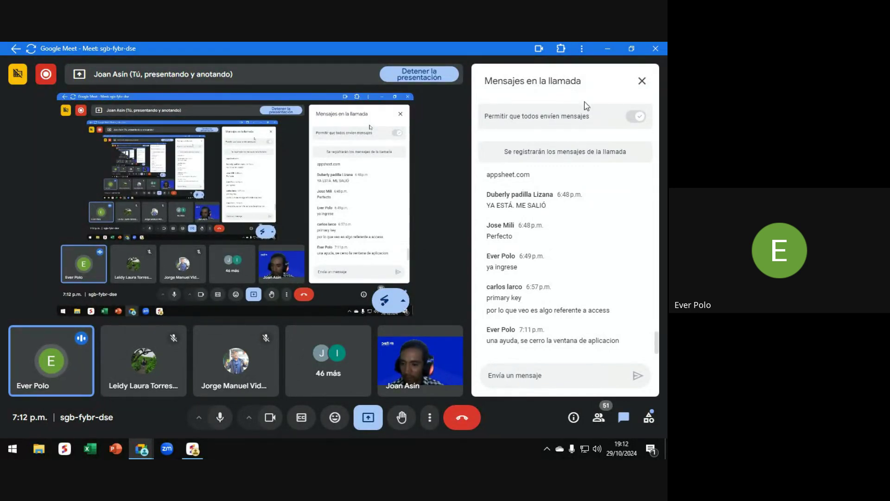
pyautogui.click(642, 81)
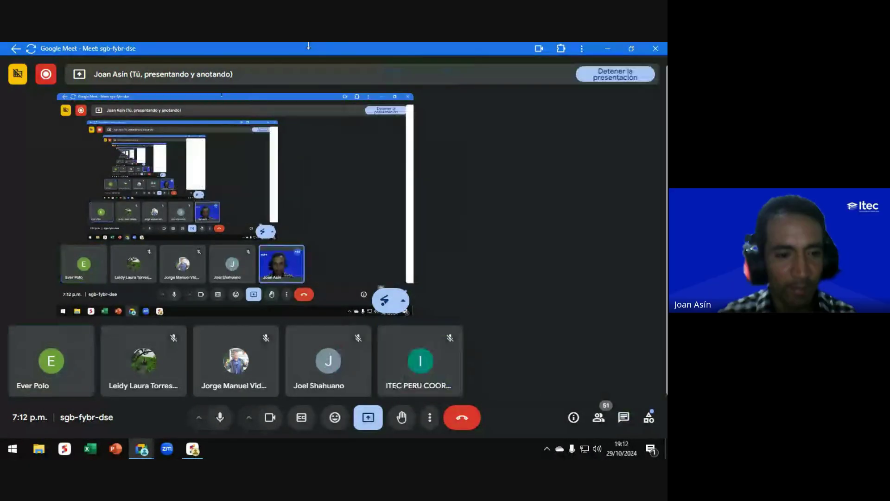
pyautogui.hotkey('alt', 'Tab')
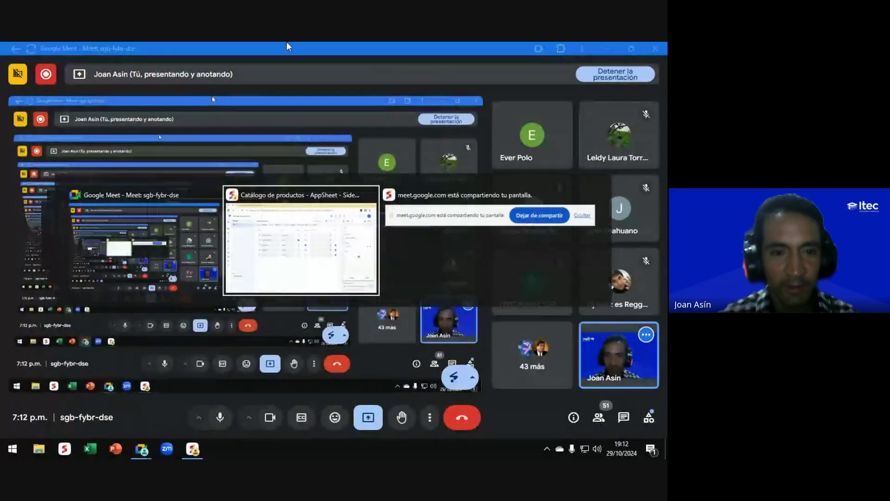
pyautogui.click(431, 99)
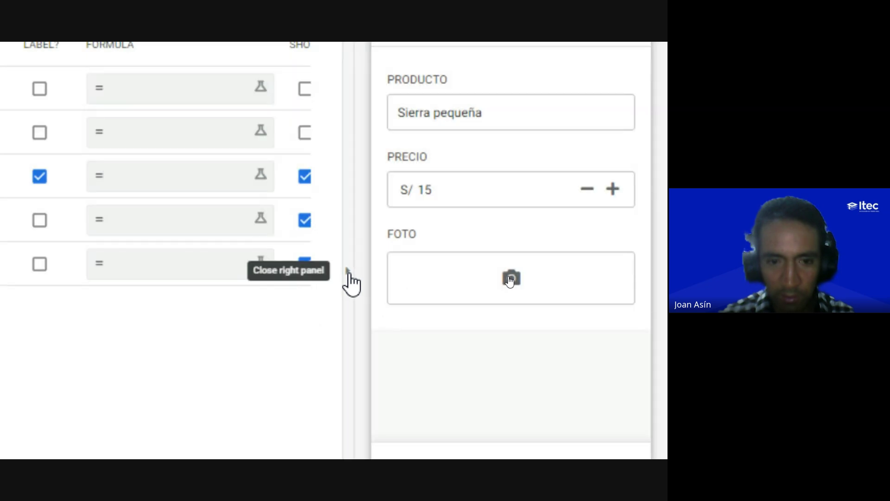
# Step: Collapse the app preview and reopen it
pyautogui.click(348, 275)
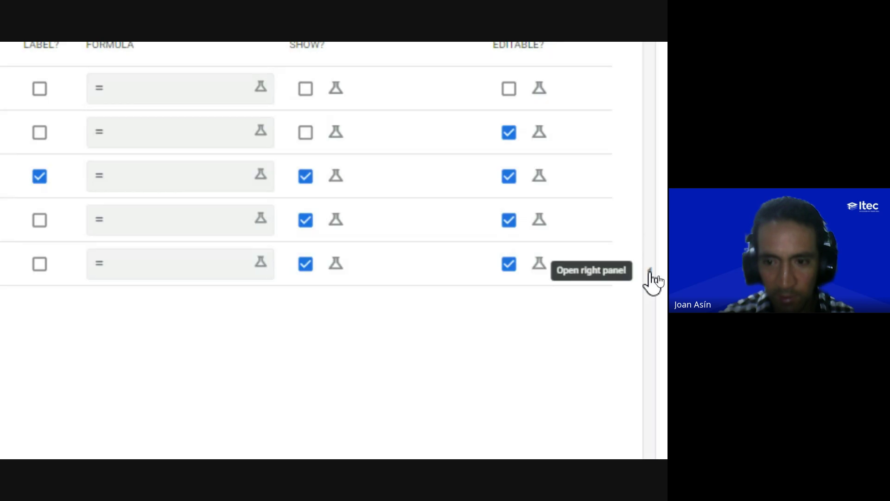
pyautogui.click(651, 274)
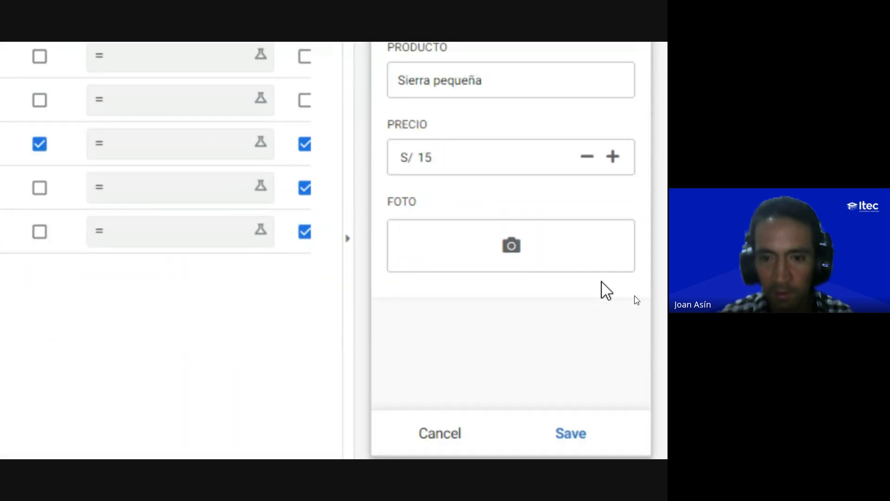
# Step: Attach the image 139878 from Escritorio as the product's FOTO and review the completed form
pyautogui.click(512, 246)
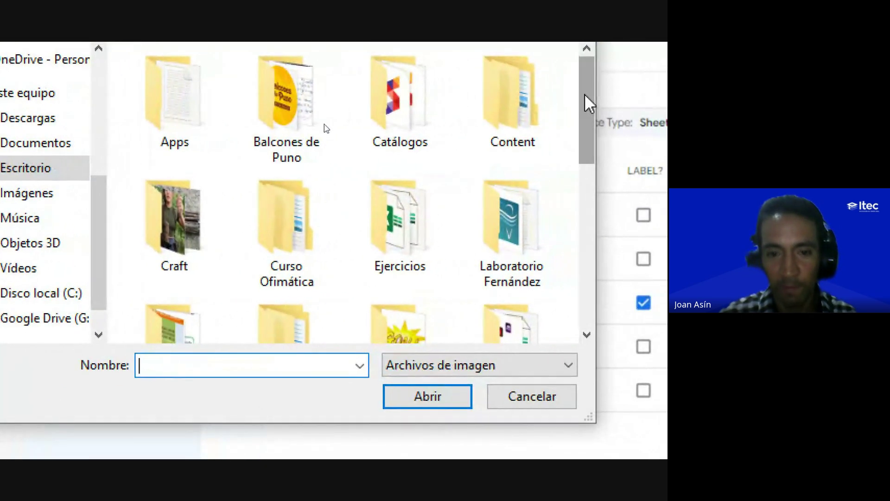
pyautogui.scroll(-5, 321, 140)
pyautogui.click(405, 183)
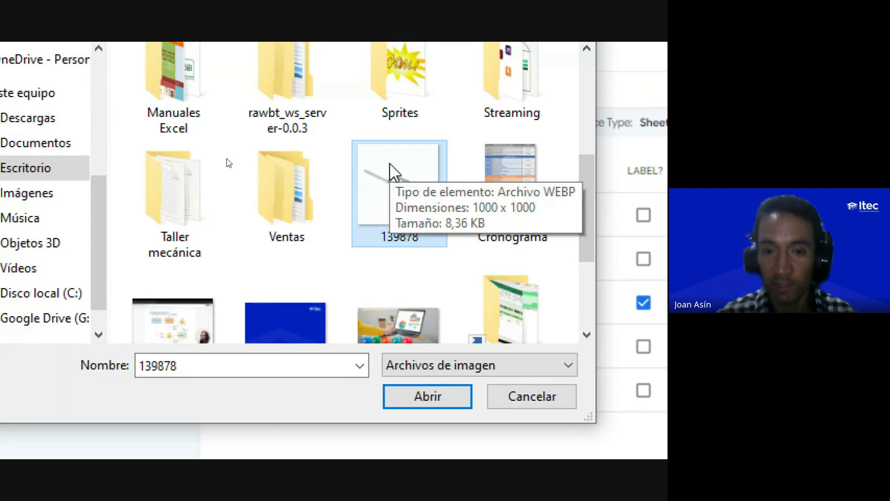
pyautogui.click(426, 396)
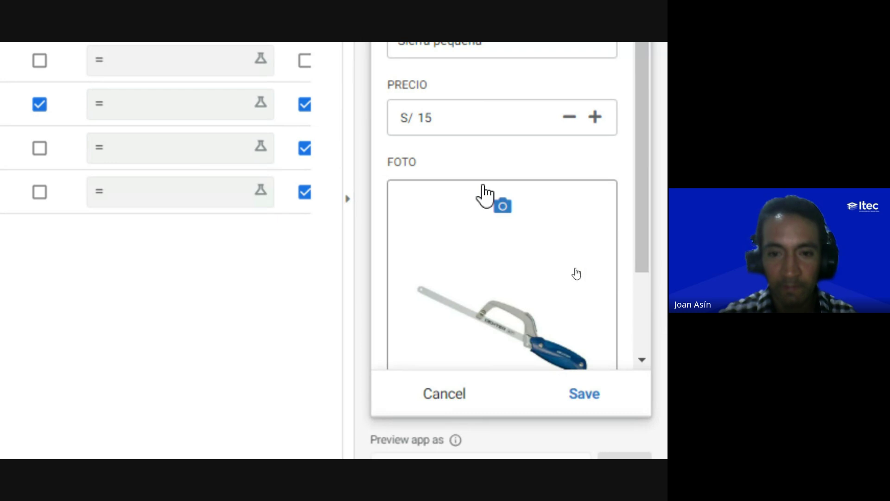
pyautogui.scroll(-2, 557, 246)
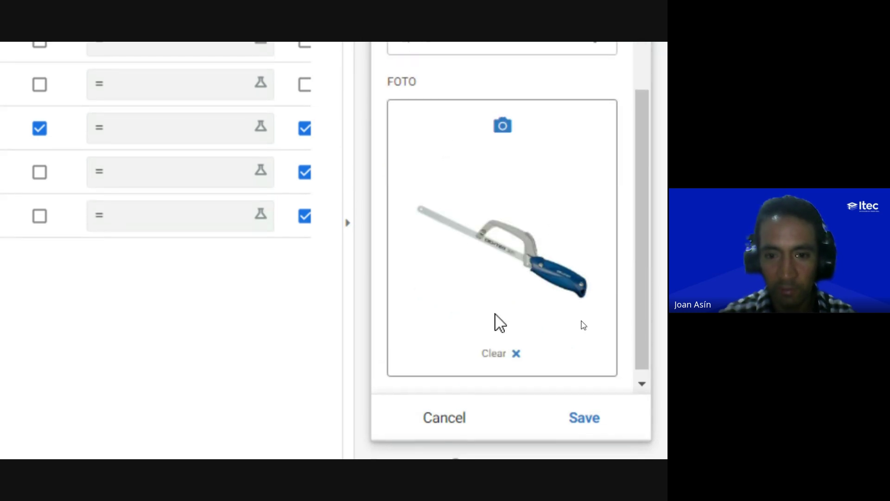
pyautogui.scroll(2, 485, 250)
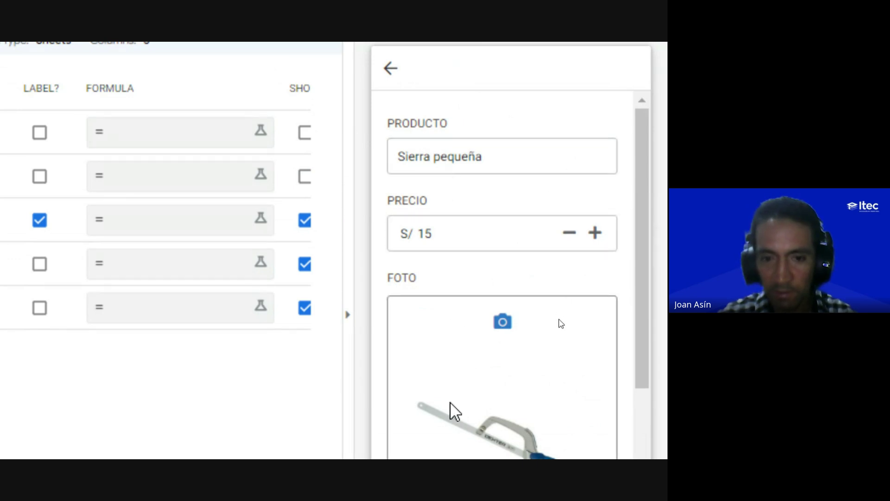
# Step: Save the "Sierra pequeña" product form and sync the app preview
pyautogui.scroll(-2, 576, 269)
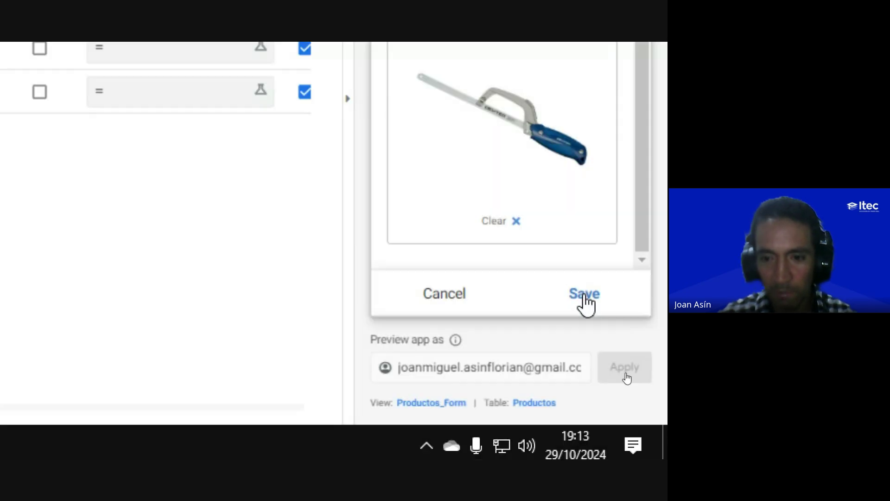
pyautogui.click(584, 297)
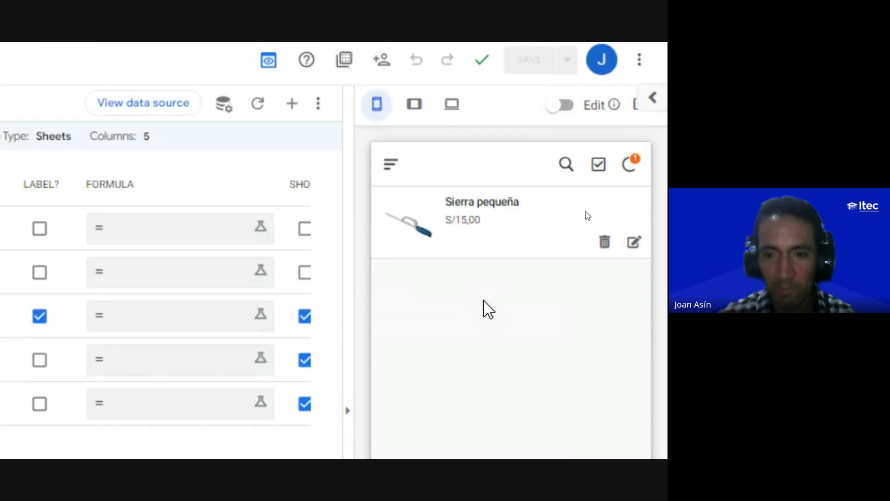
pyautogui.click(630, 165)
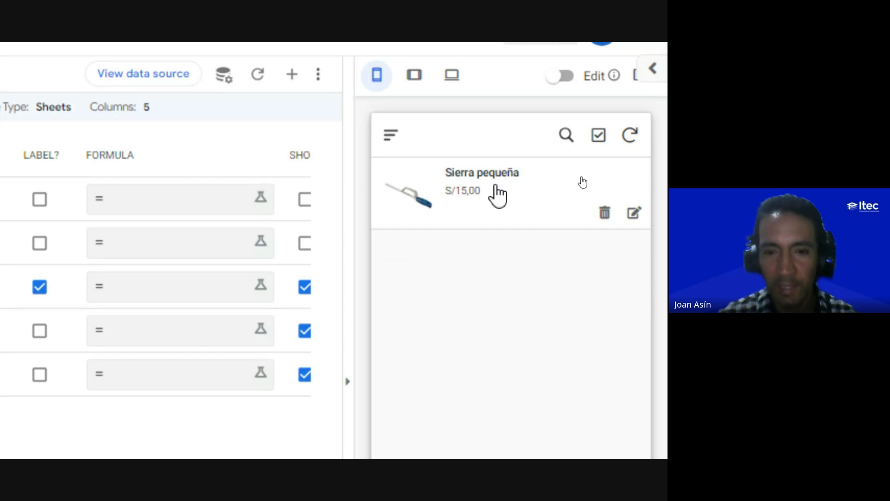
pyautogui.click(630, 139)
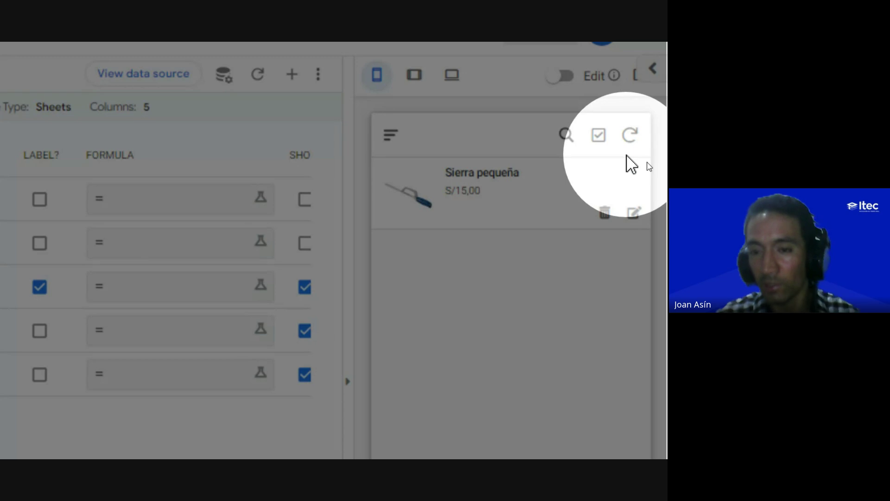
pyautogui.press('Escape')
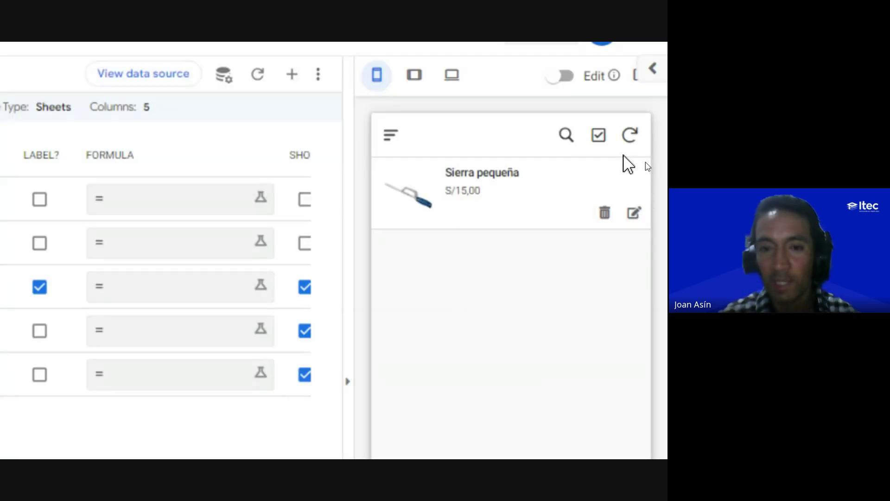
pyautogui.press('Escape')
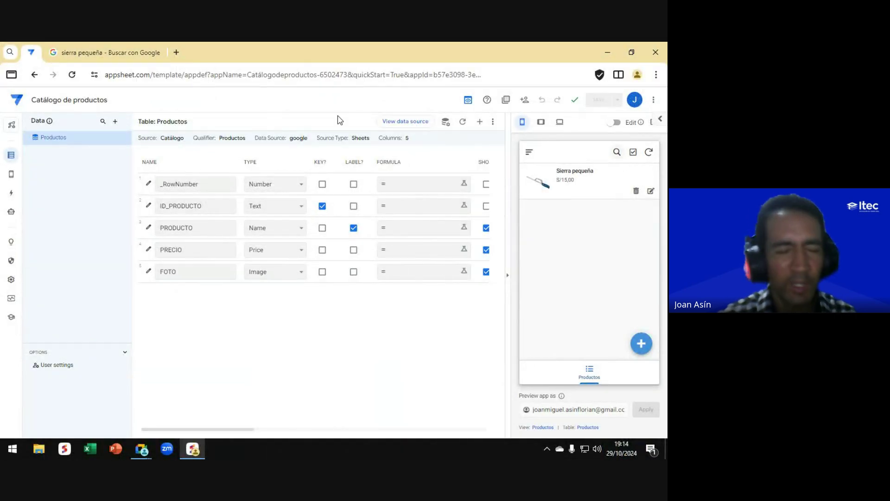
# Step: Open the Catálogo spreadsheet from Google Drive (drive.google.com) in a new browser tab and close the Drive tab
pyautogui.click(176, 52)
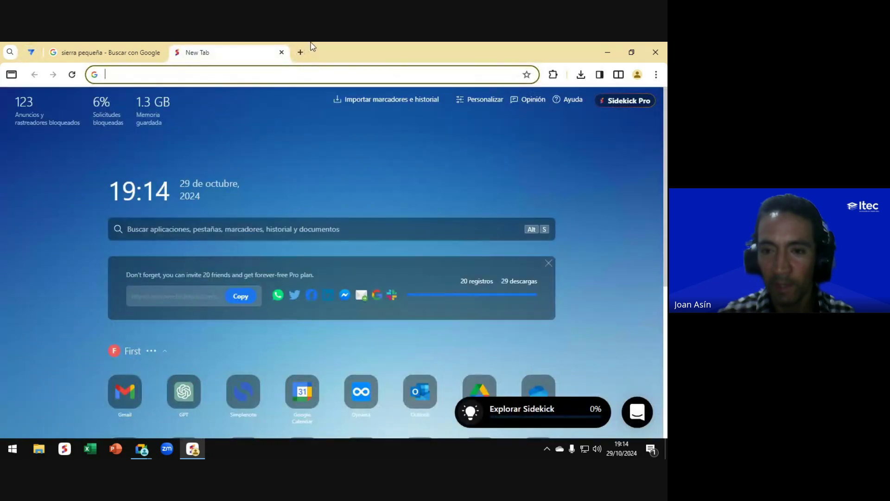
pyautogui.write('drive.google.com')
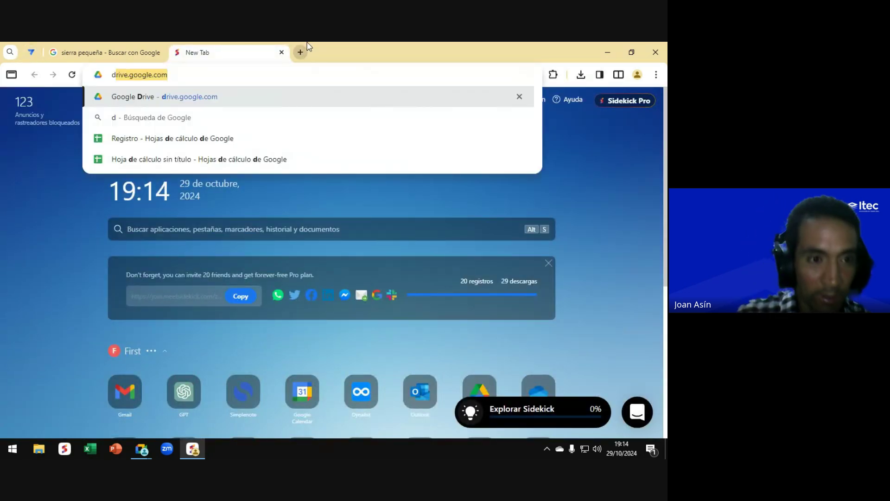
pyautogui.press('Return')
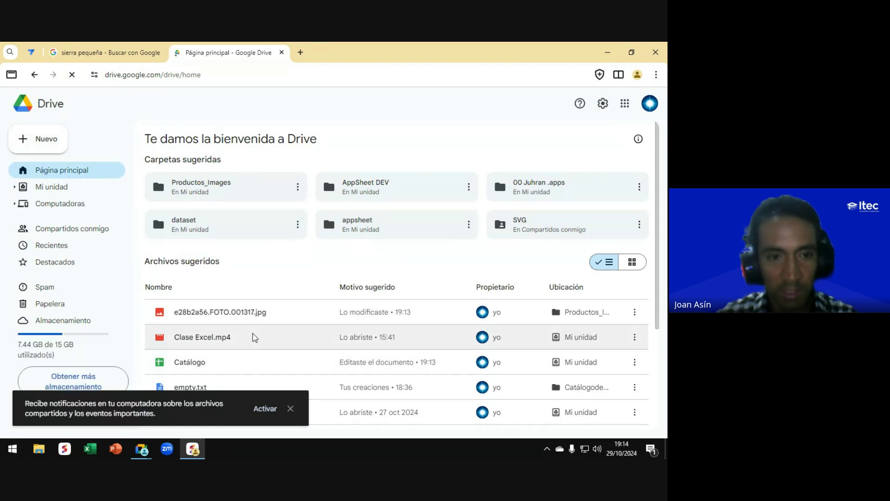
pyautogui.click(225, 362)
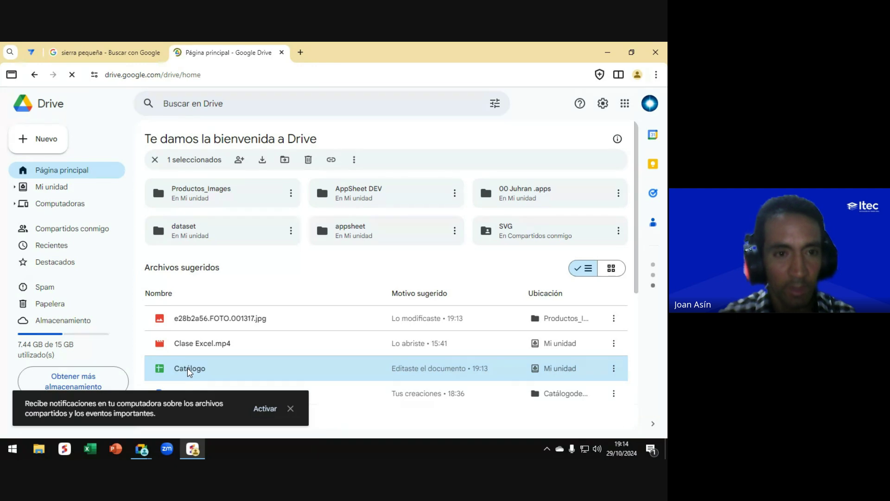
pyautogui.doubleClick(190, 369)
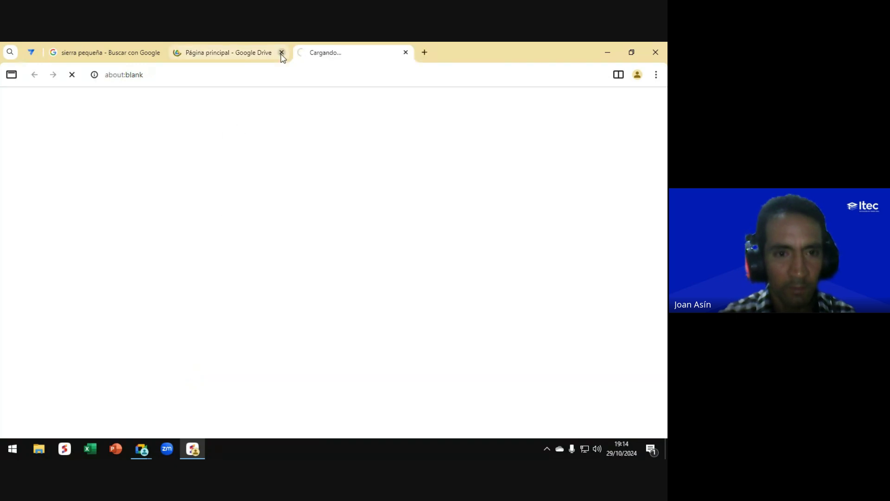
pyautogui.click(282, 53)
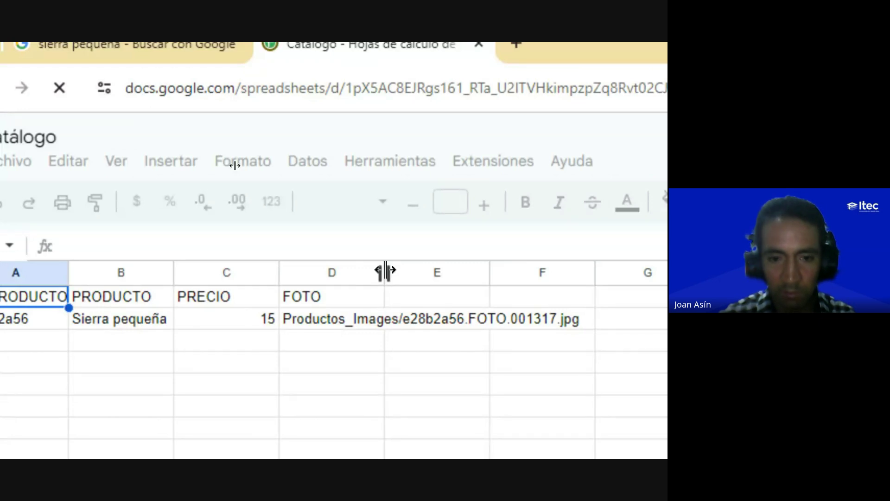
# Step: Fit the width of the FOTO column to its contents in the Catálogo sheet
pyautogui.doubleClick(385, 270)
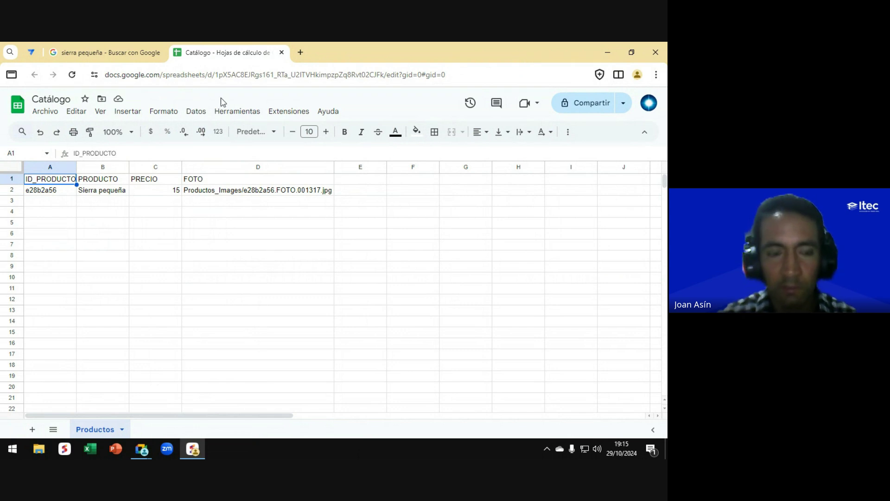
pyautogui.press('ctrl')
pyautogui.press('ctrl')
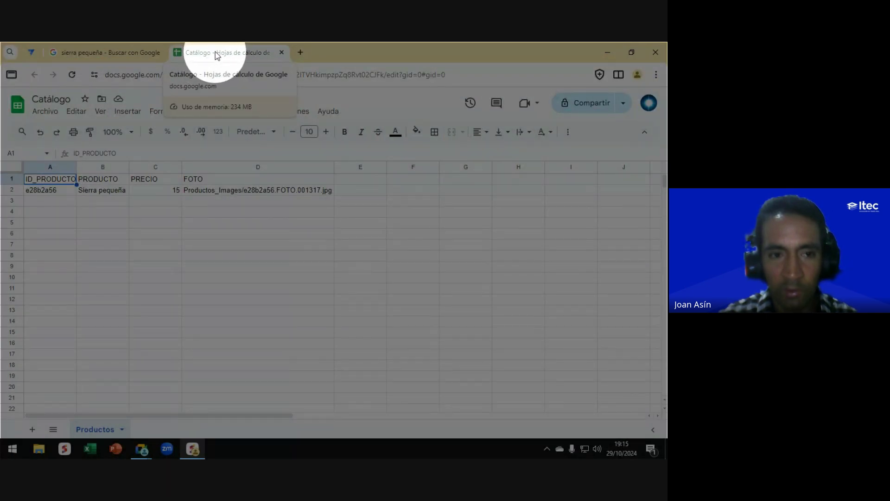
# Step: Return to the AppSheet editor and sync the app preview again
pyautogui.click(31, 53)
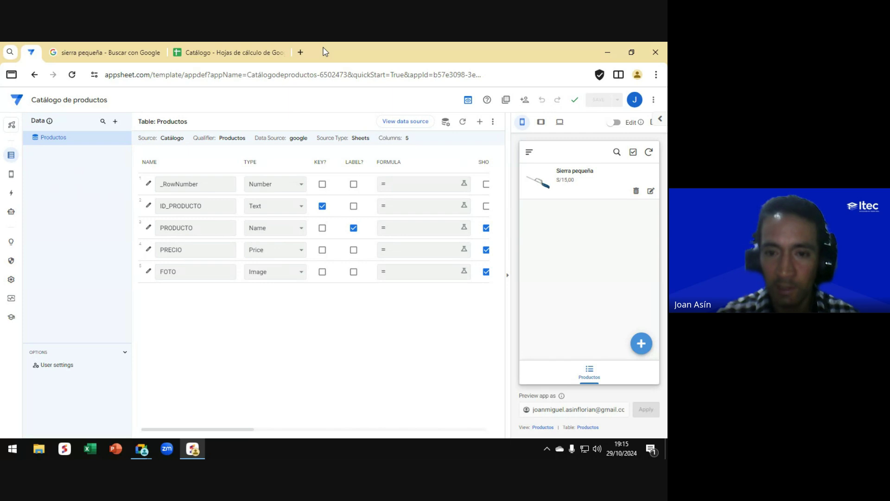
pyautogui.press('ctrl')
pyautogui.press('ctrl')
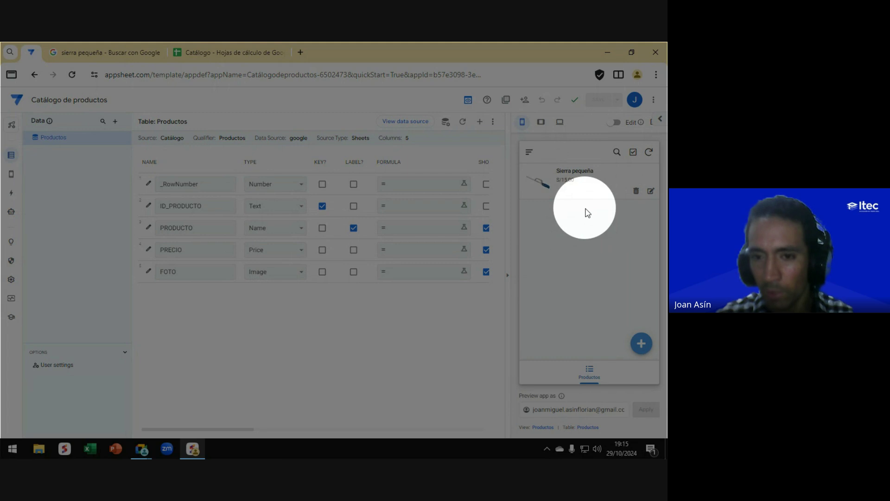
pyautogui.click(650, 153)
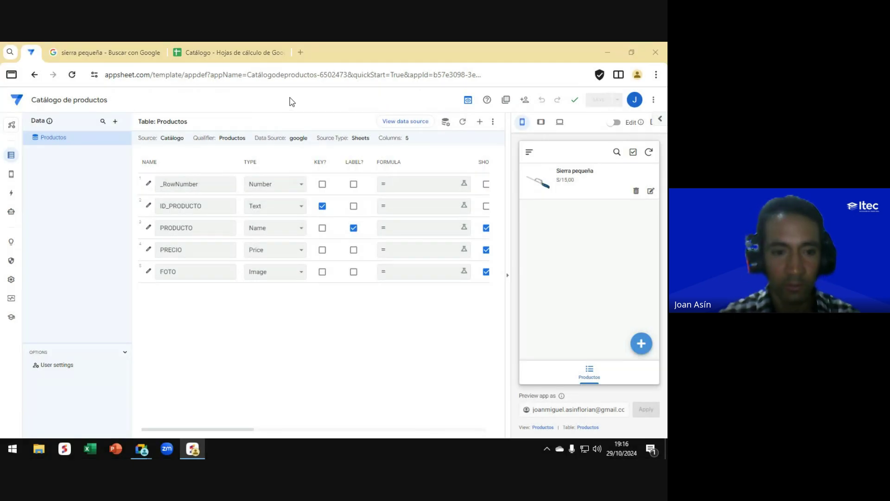
# Step: Check the call chat messages in Google Meet, close the chat and return to the AppSheet editor
pyautogui.hotkey('alt', 'Tab')
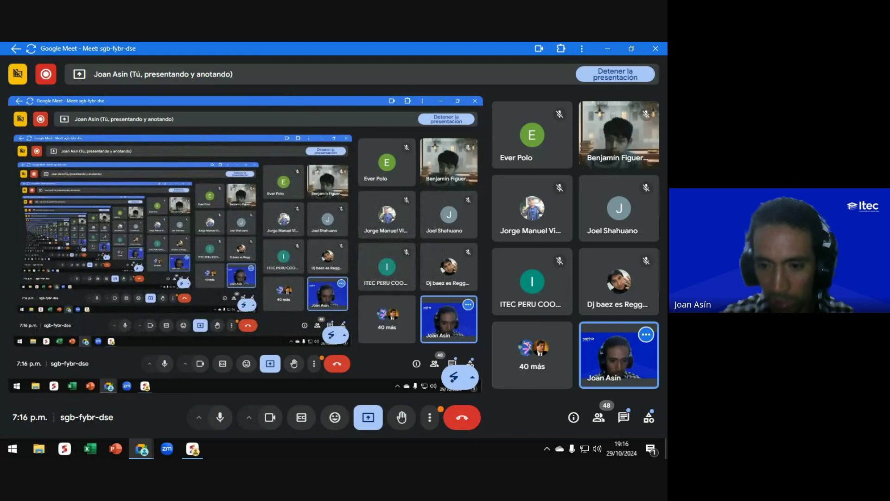
pyautogui.click(624, 419)
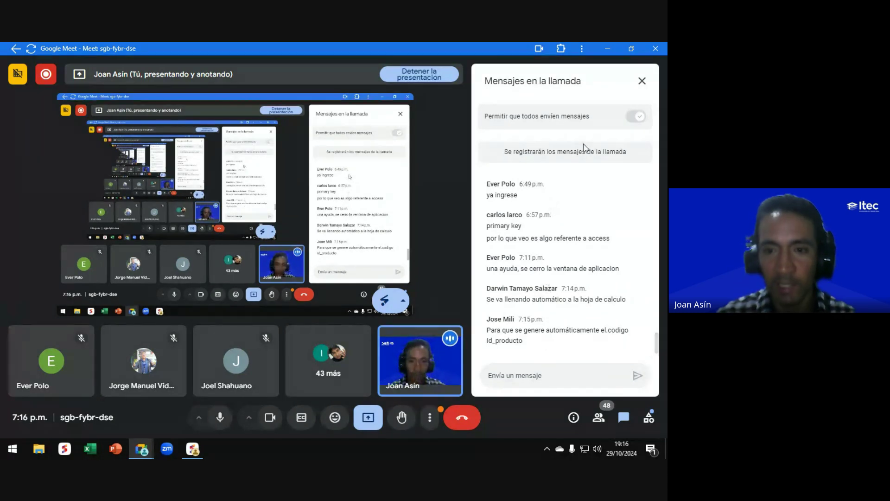
pyautogui.click(642, 81)
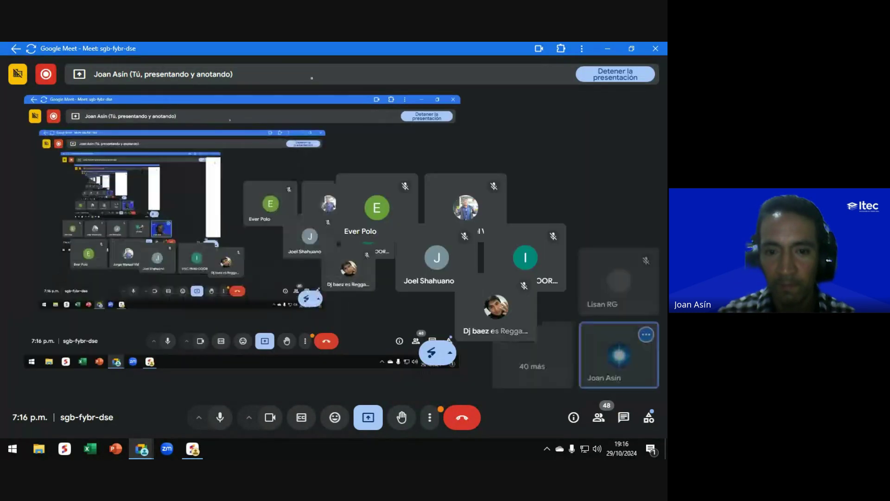
pyautogui.hotkey('alt', 'Tab')
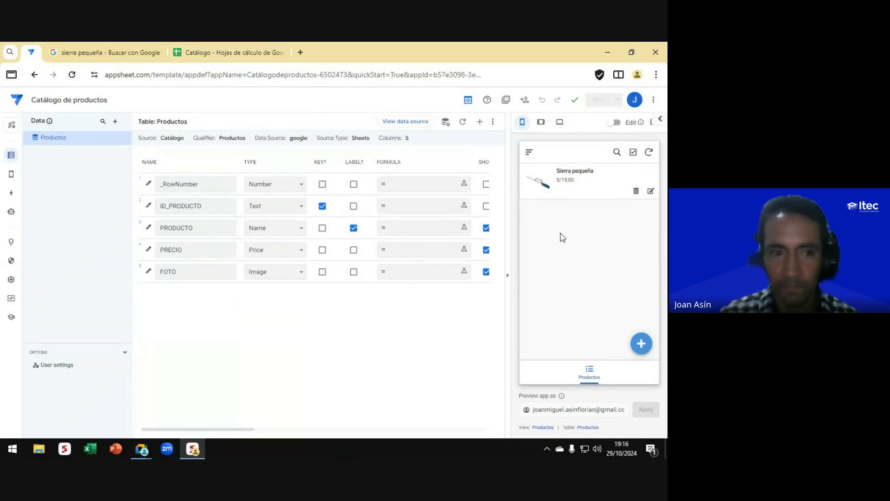
# Step: Switch to the Catálogo spreadsheet and inspect the product, price, photo path and ID cells of row 2
pyautogui.click(224, 54)
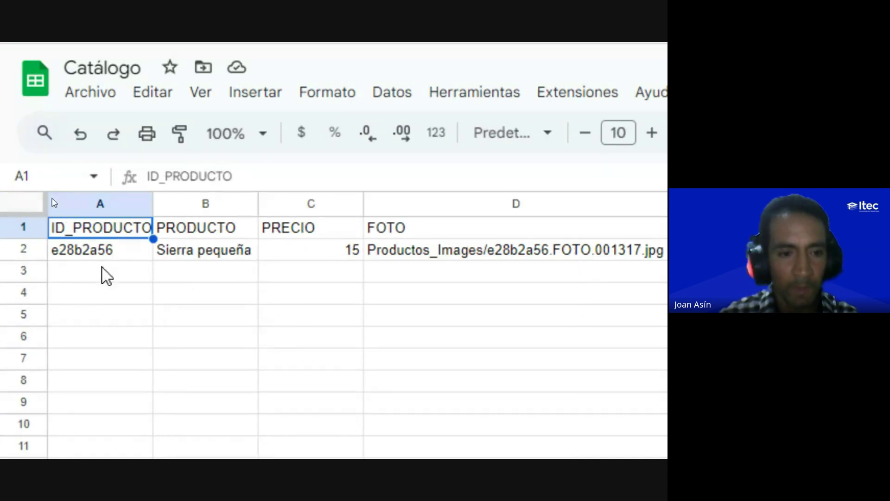
pyautogui.click(209, 257)
pyautogui.click(287, 259)
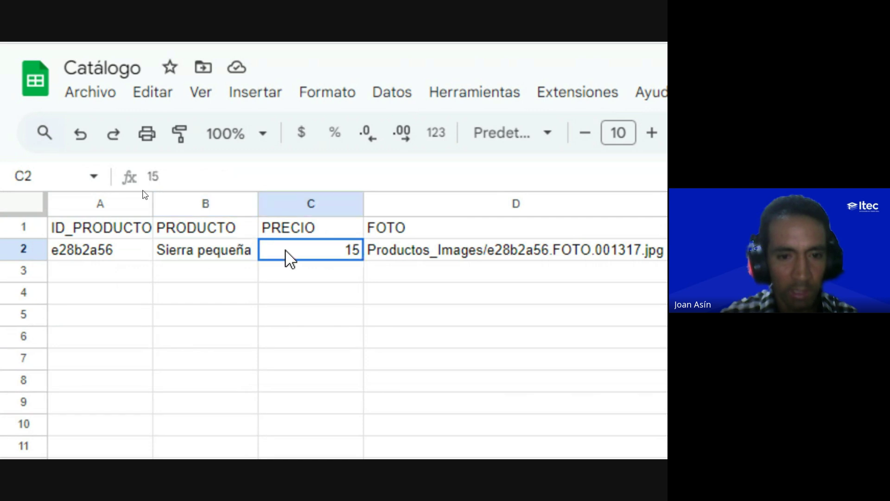
pyautogui.click(453, 255)
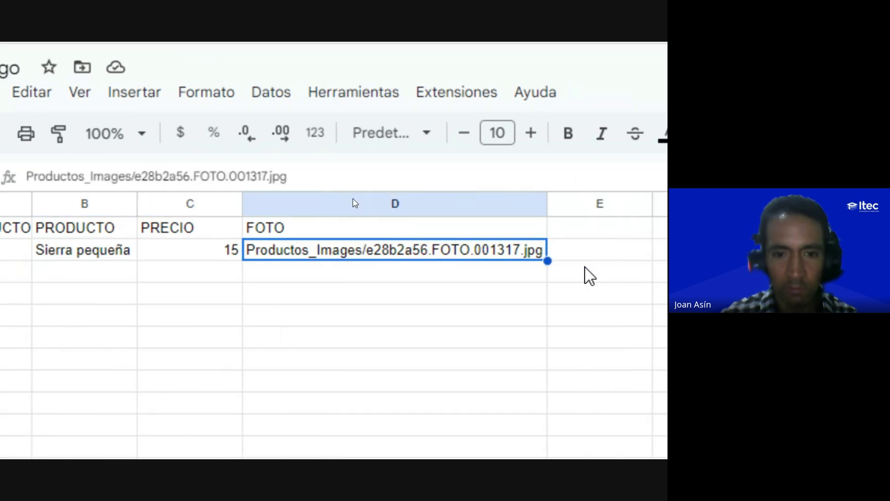
pyautogui.click(90, 258)
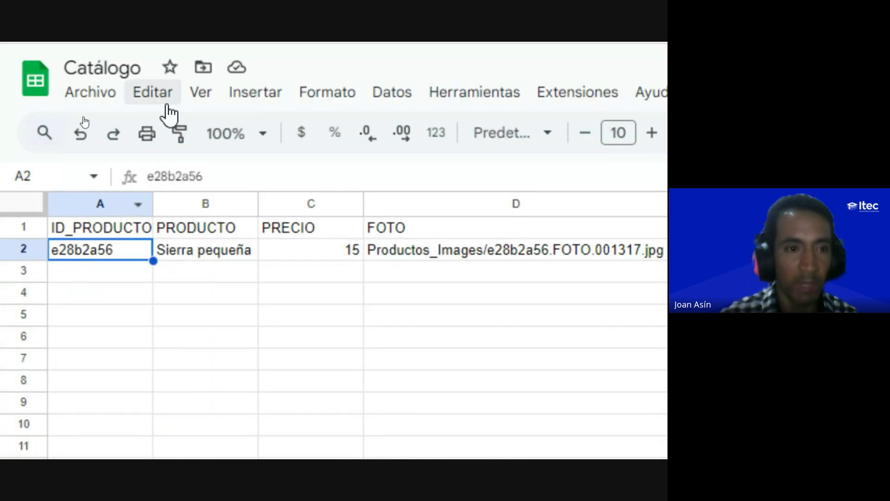
# Step: Return to the AppSheet editor and close the "sierra pequeña" Google search tab
pyautogui.click(54, 66)
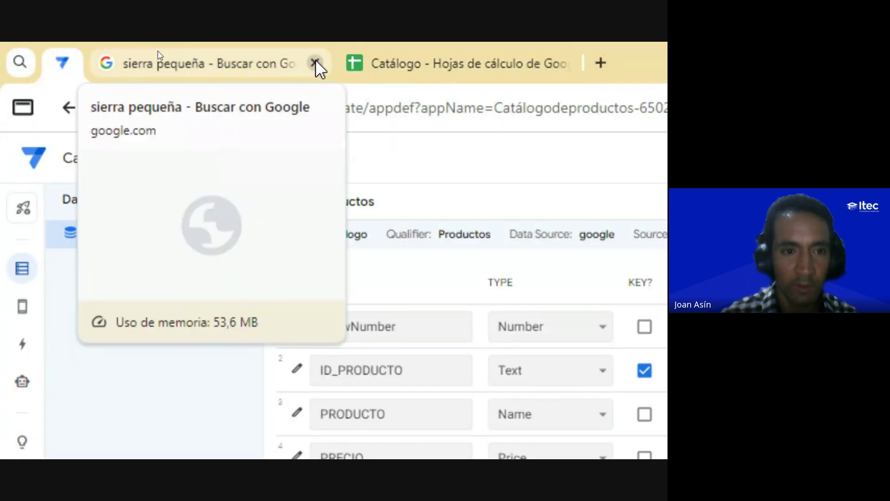
pyautogui.click(315, 63)
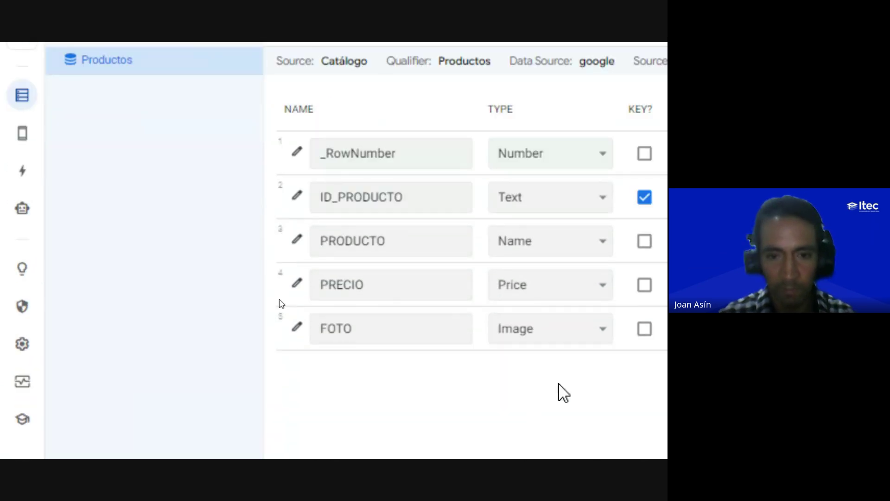
# Step: Examine the ID_PRODUCTO column's settings in the Productos table, from its type and key through to its initial value formula
pyautogui.click(388, 147)
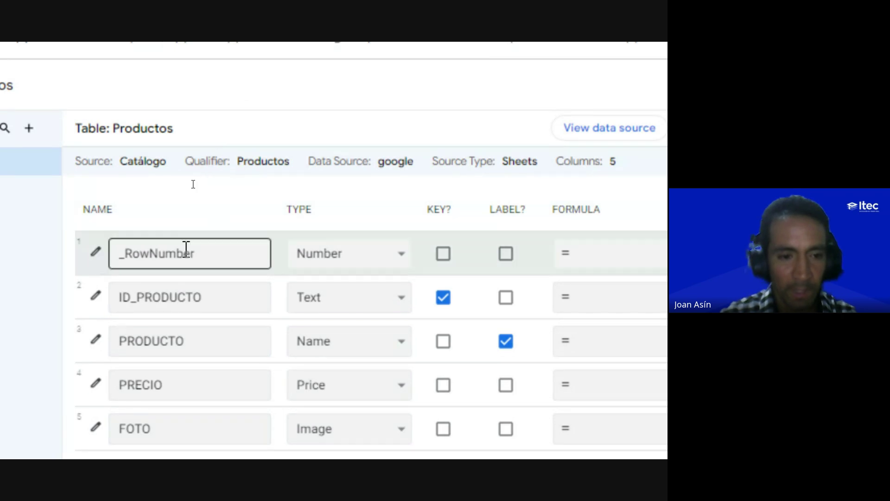
pyautogui.click(160, 296)
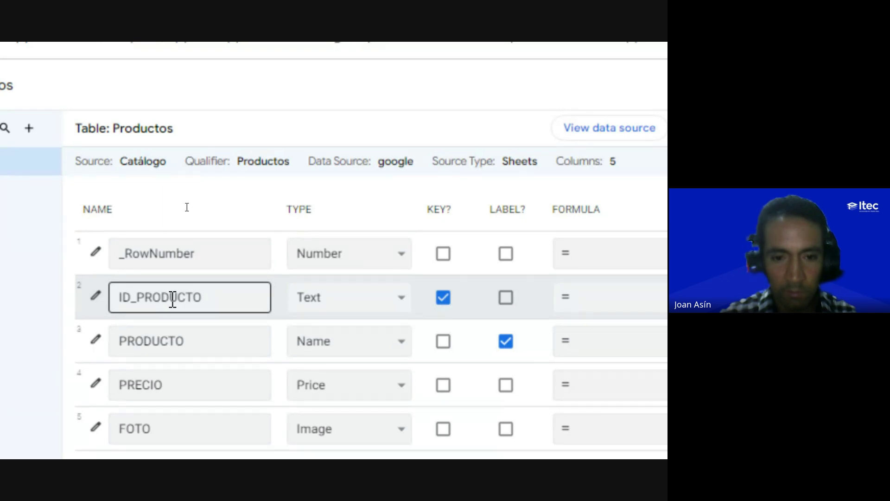
pyautogui.click(256, 298)
pyautogui.hscroll(3, 256, 298)
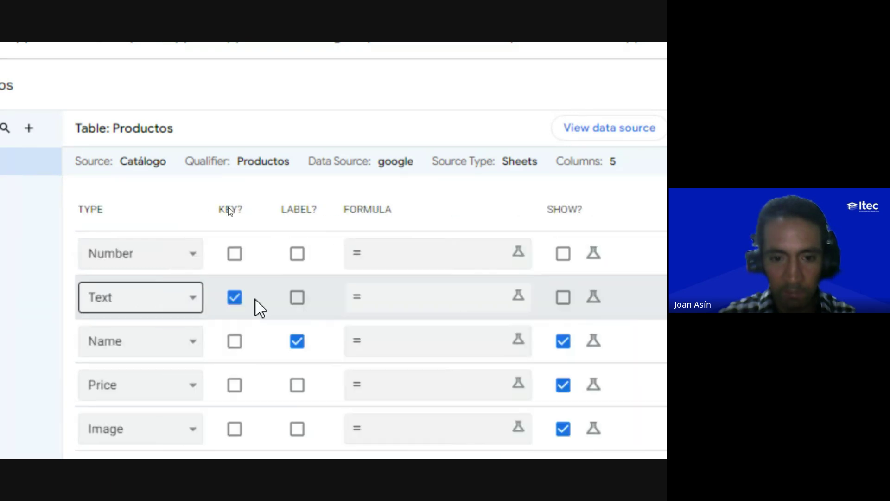
pyautogui.hscroll(3, 254, 304)
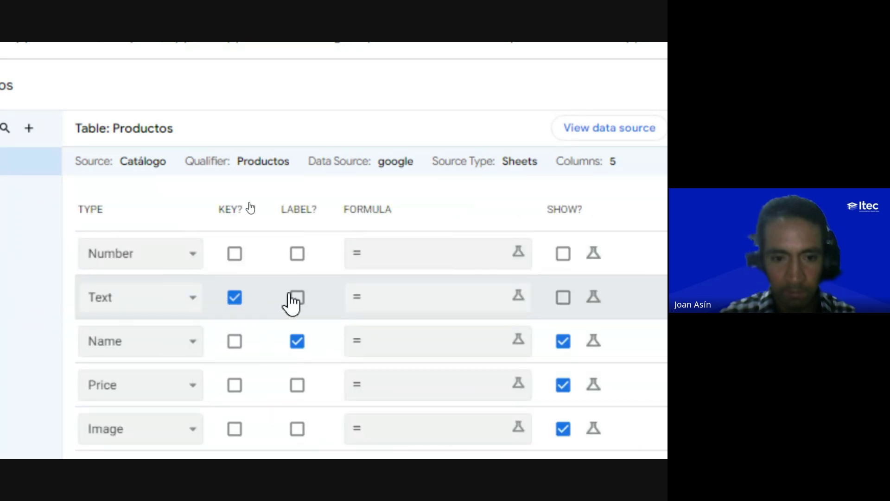
pyautogui.hscroll(3, 291, 303)
pyautogui.hscroll(3, 328, 302)
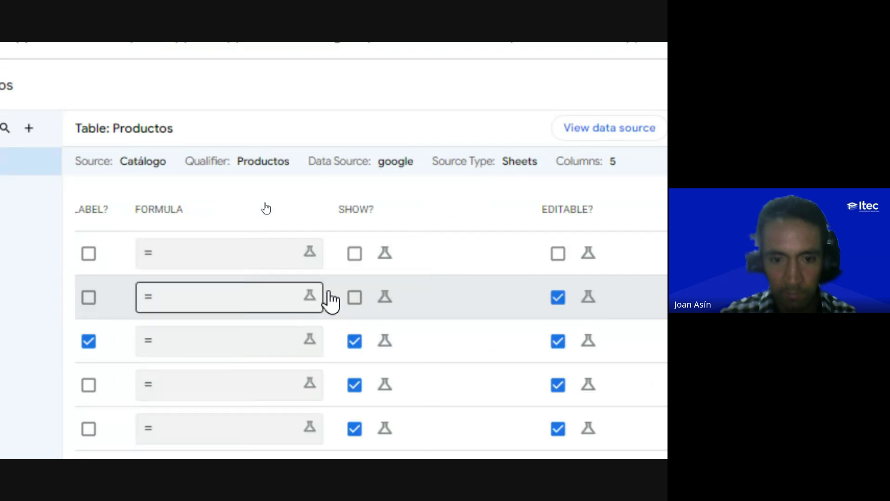
pyautogui.hscroll(12, 331, 302)
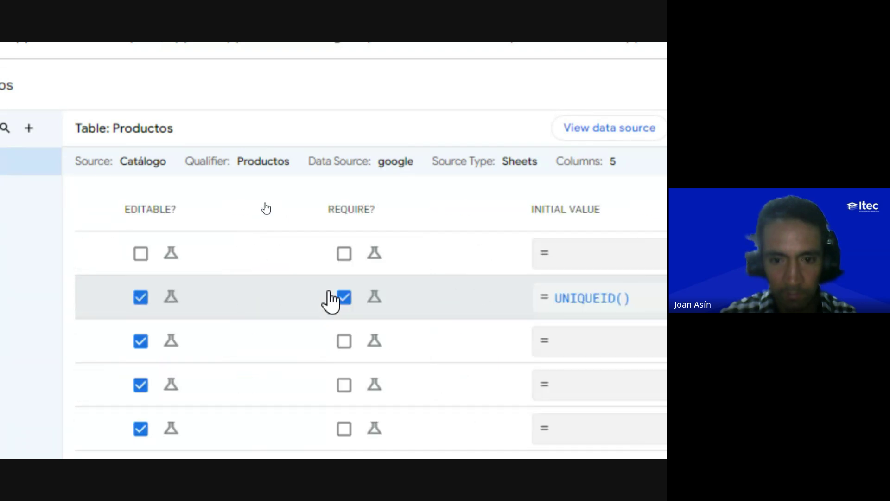
pyautogui.hscroll(9, 331, 302)
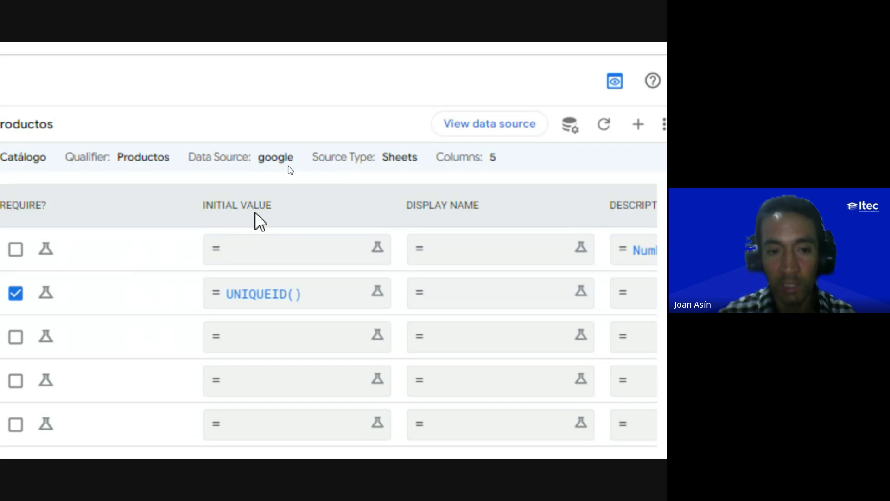
pyautogui.scroll(-2, 252, 421)
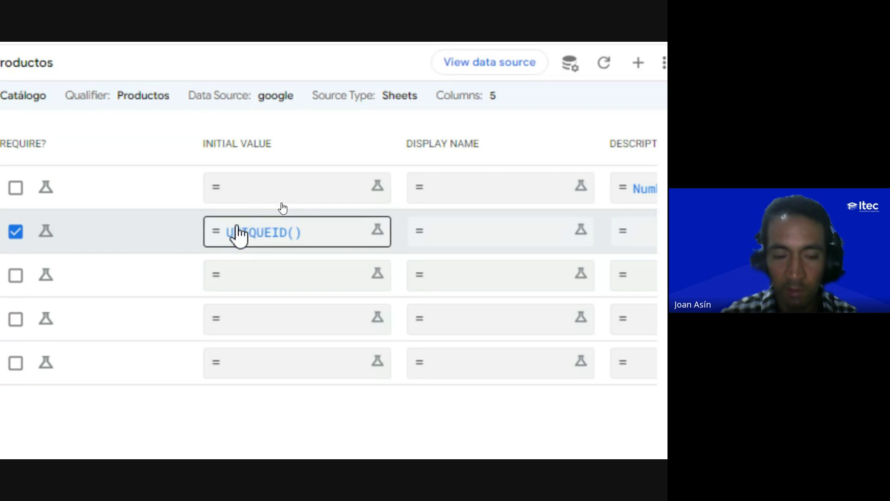
# Step: Open the initial value formula of the ID_PRODUCTO column and clear its expression
pyautogui.click(254, 233)
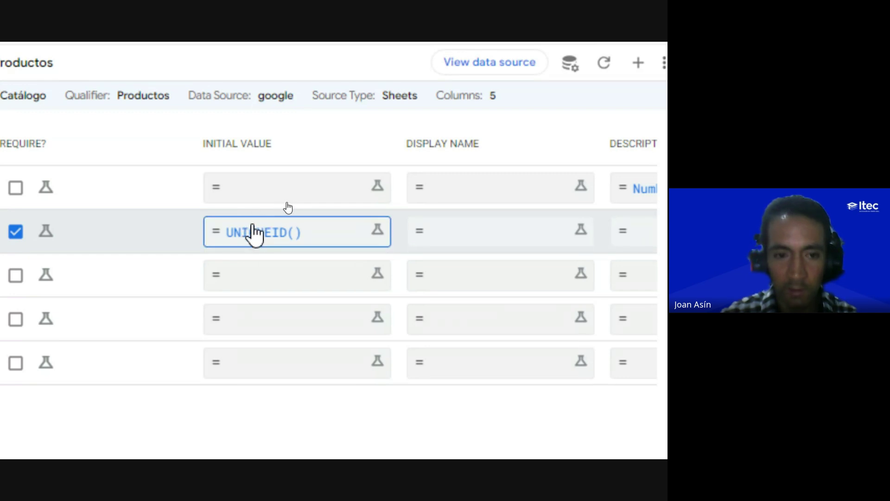
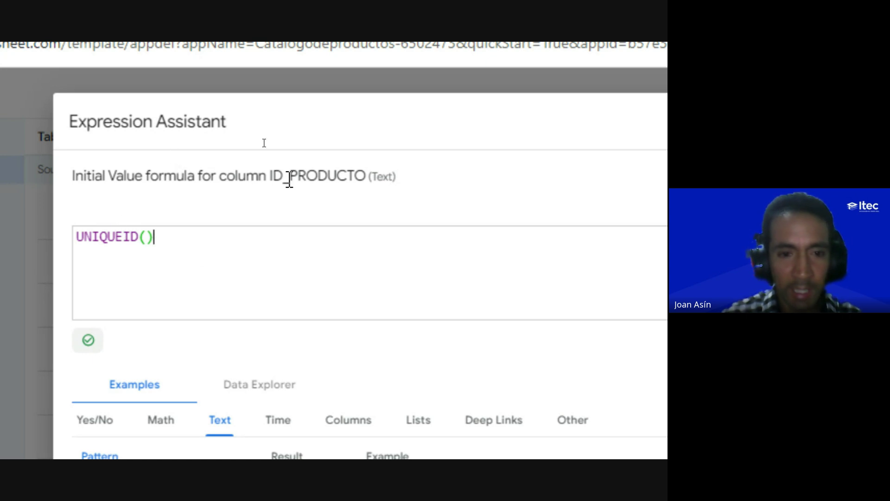
pyautogui.press('ctrl')
pyautogui.press('ctrl')
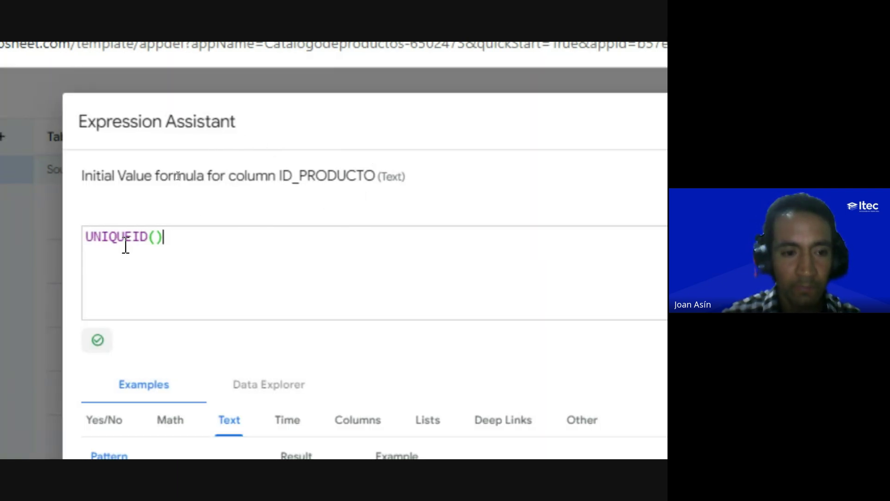
pyautogui.hotkey('ctrl', 'a')
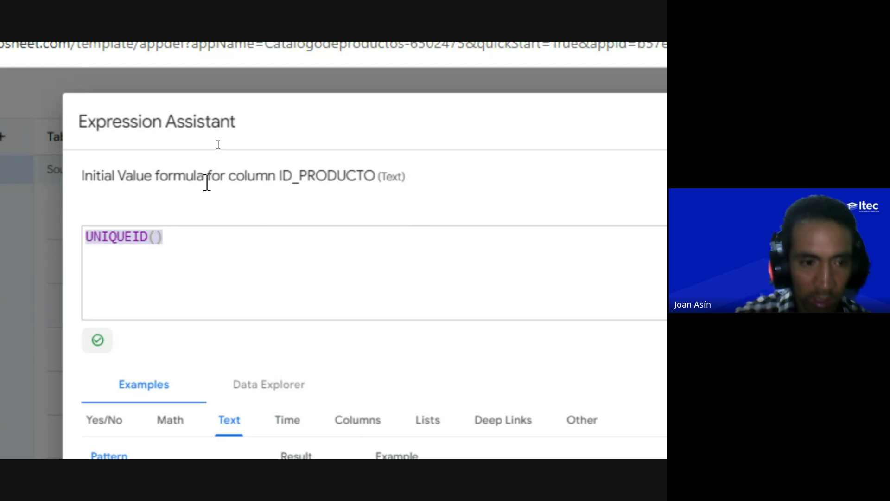
pyautogui.press('BackSpace')
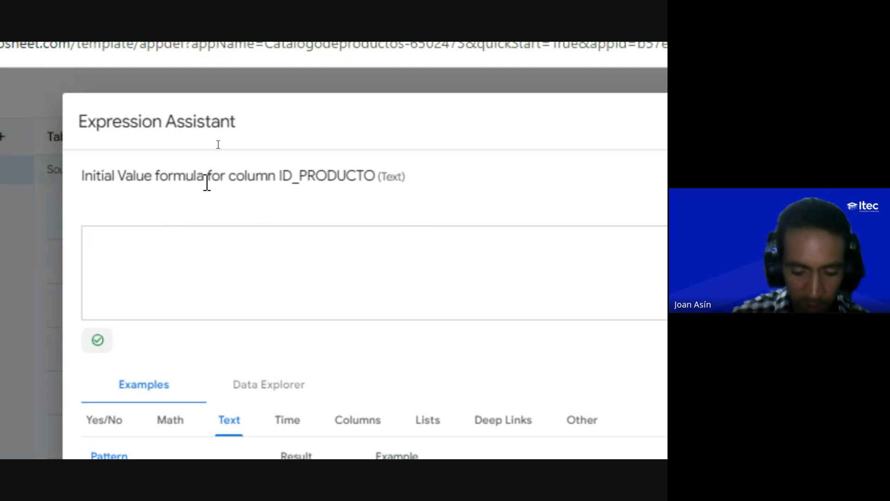
# Step: Try to enter the suggested UNIQUEID function as the ID_PRODUCTO initial value and save the expression
pyautogui.write('UNIQUE')
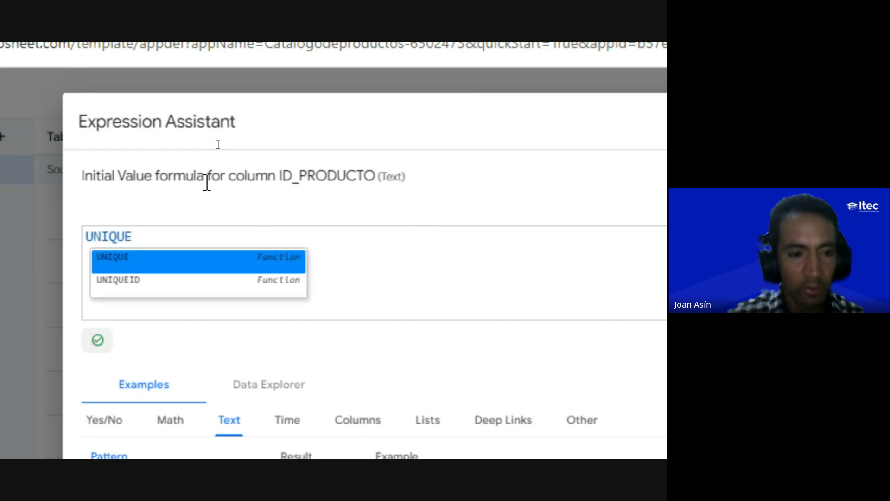
pyautogui.press('BackSpace')
pyautogui.press('Down')
pyautogui.press('Up')
pyautogui.press('Down')
pyautogui.press('Up')
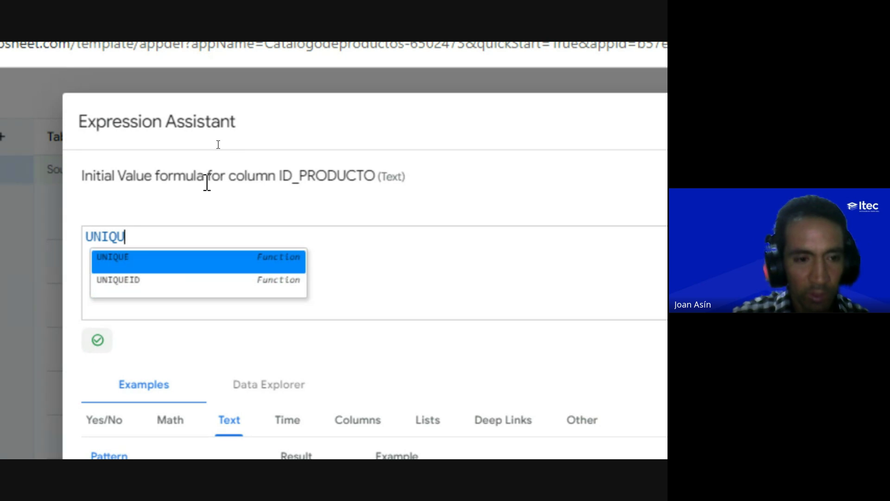
pyautogui.press('Down')
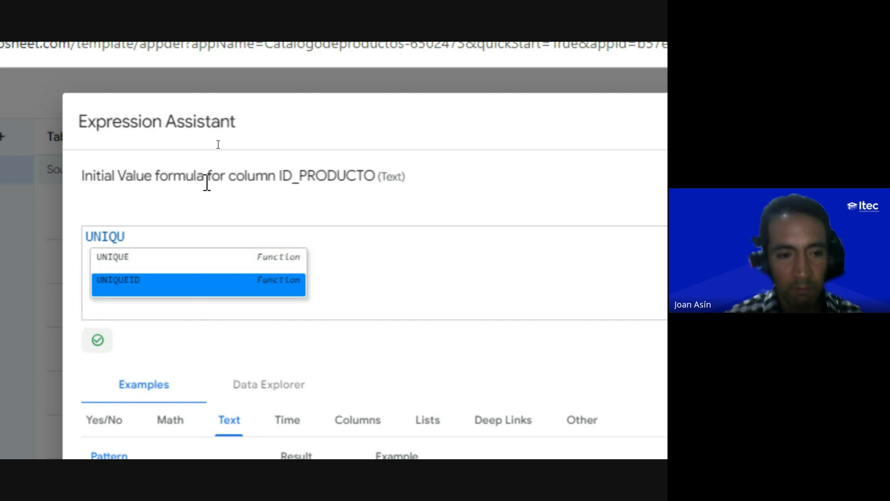
pyautogui.click(136, 281)
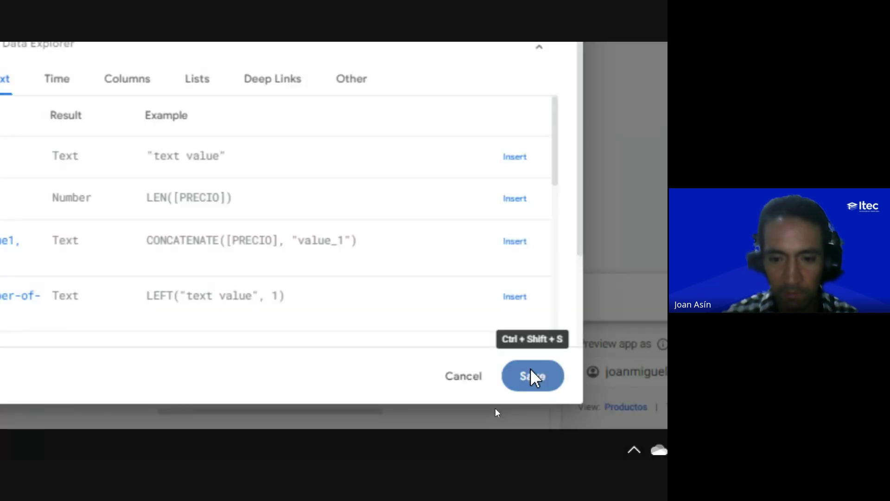
pyautogui.click(533, 377)
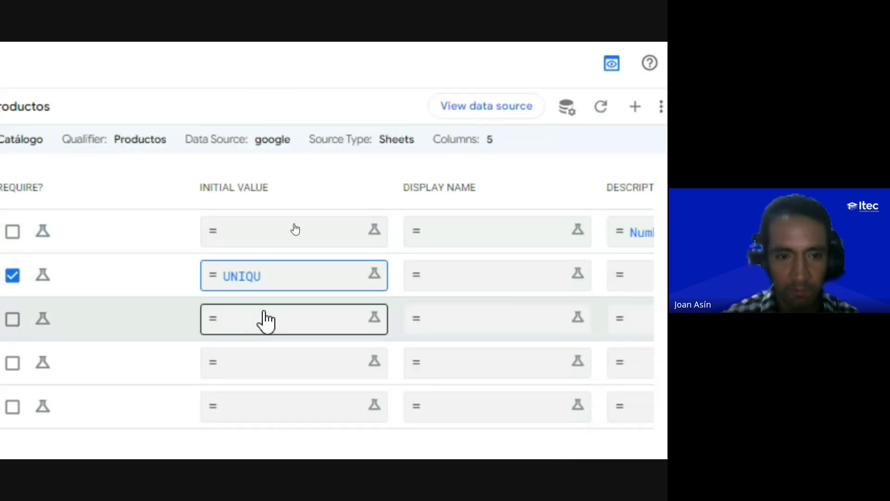
# Step: Correct the ID_PRODUCTO initial value formula to UNIQUEID(), save the expression and save the app
pyautogui.click(288, 263)
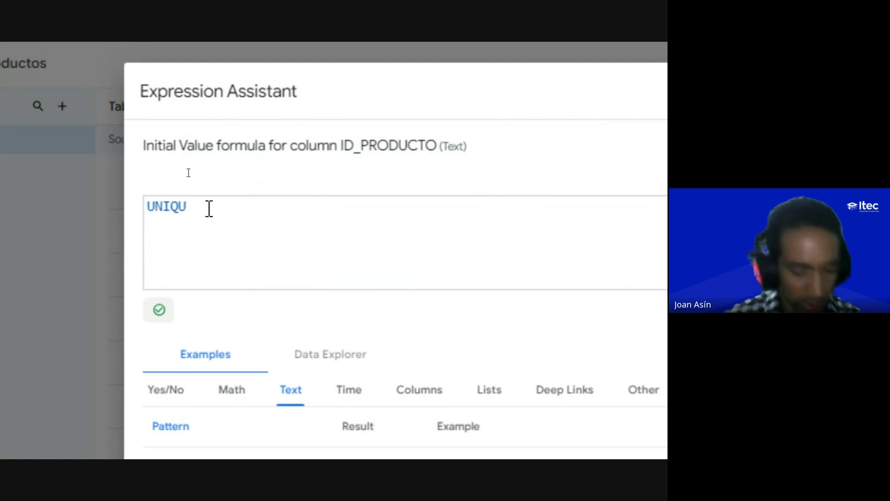
pyautogui.write('E')
pyautogui.press('Down')
pyautogui.press('Return')
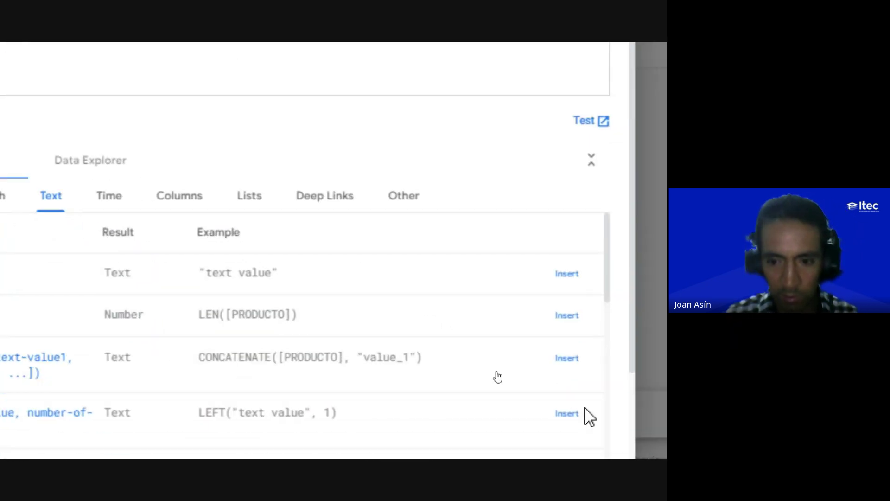
pyautogui.click(579, 418)
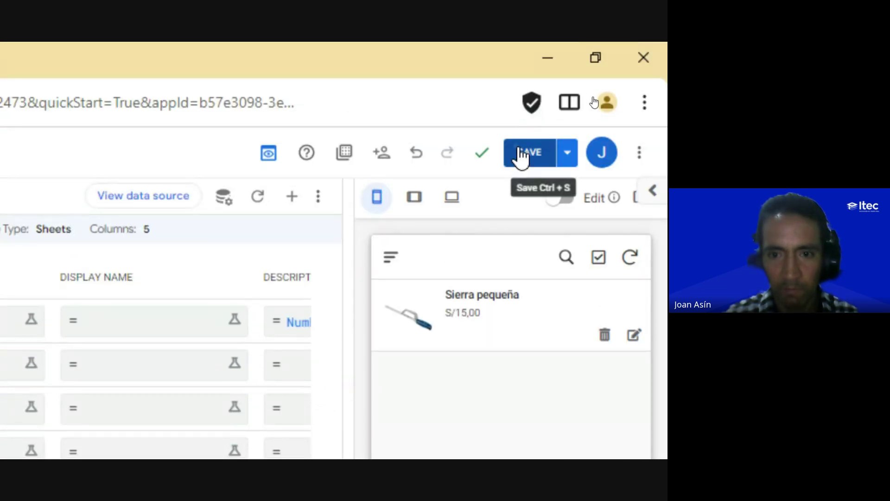
pyautogui.click(519, 154)
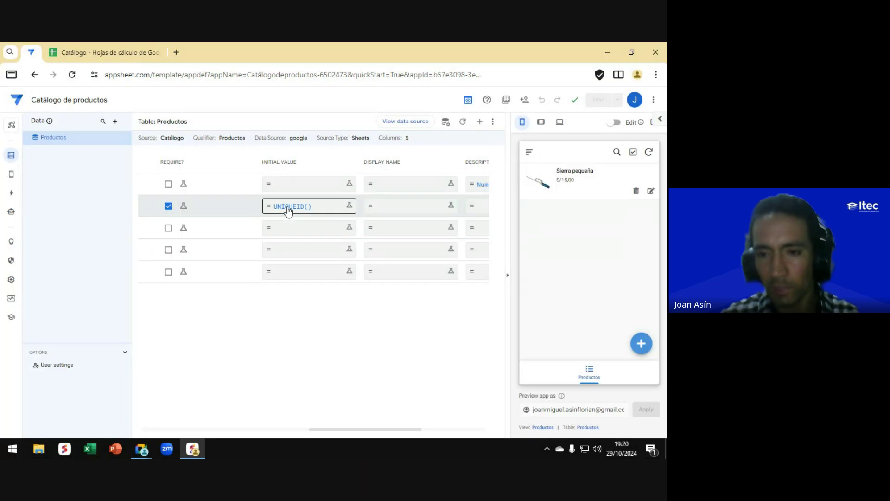
# Step: Review the ID_PRODUCTO column's name and type alongside its initial value formula
pyautogui.hscroll(-5, 288, 210)
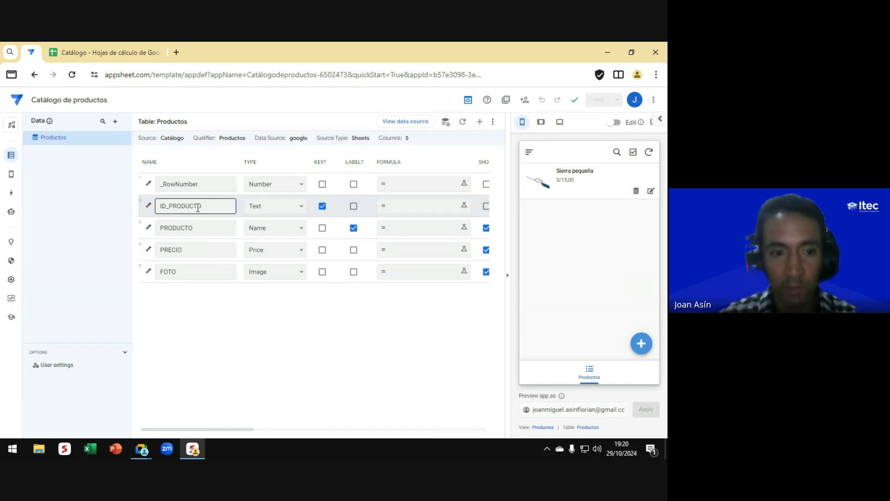
pyautogui.hscroll(5, 198, 208)
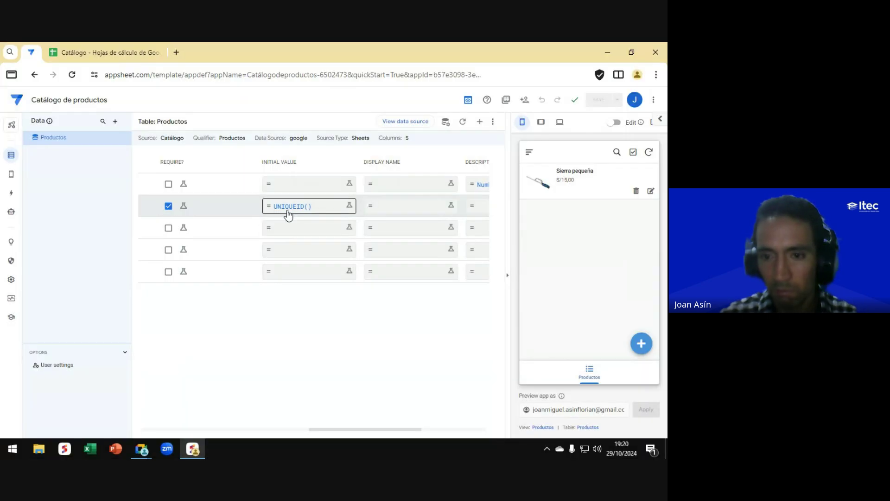
pyautogui.hscroll(-5, 288, 213)
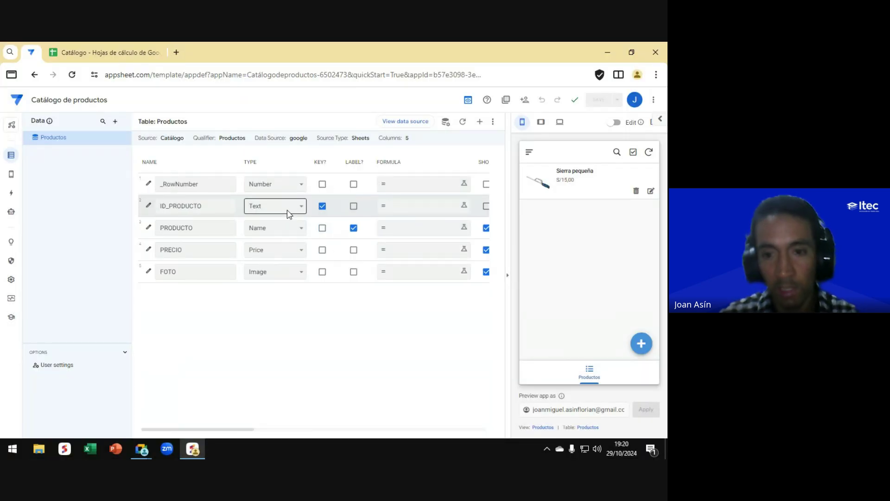
# Step: Switch to Google Meet, read the latest call chat messages, close the chat and return to AppSheet
pyautogui.hotkey('alt', 'Tab')
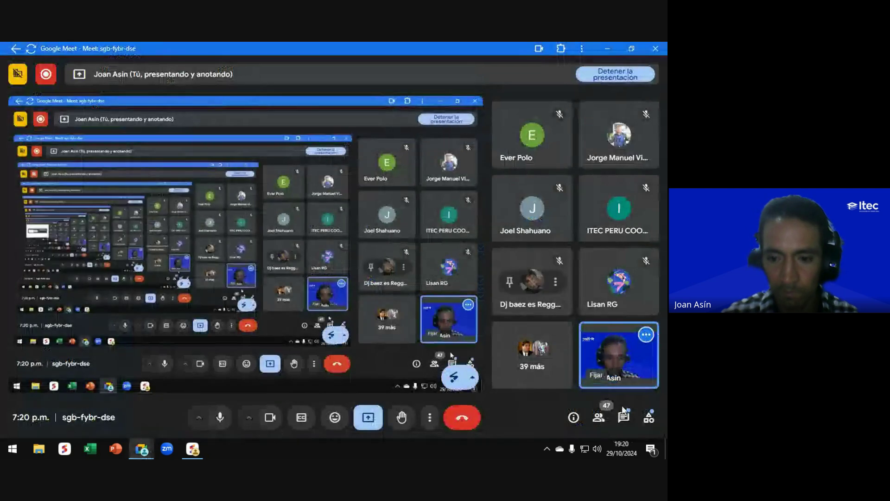
pyautogui.click(624, 418)
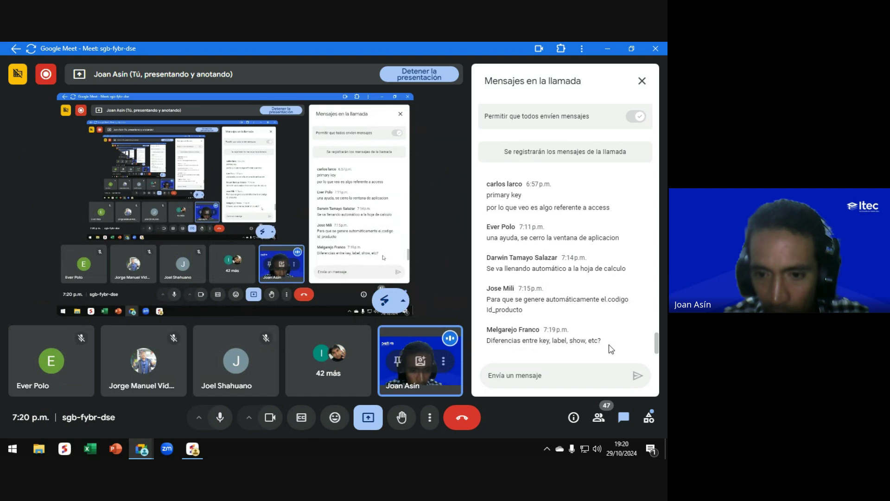
pyautogui.click(642, 82)
pyautogui.hotkey('alt', 'Tab')
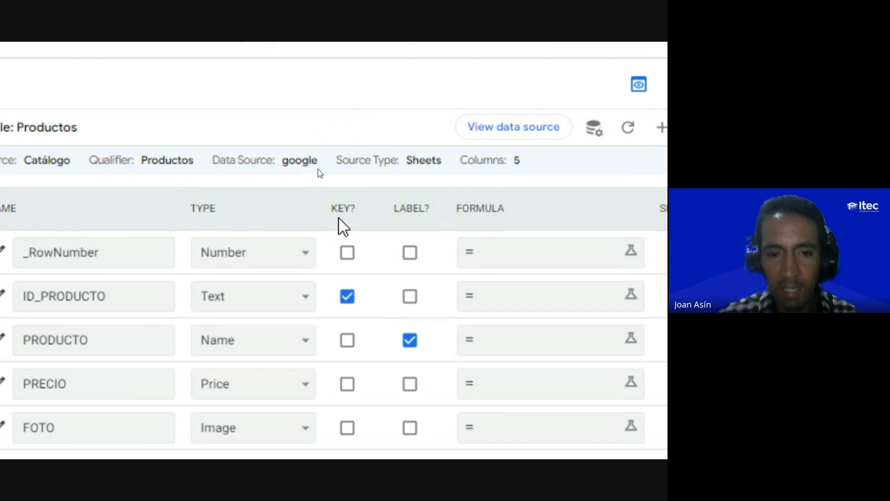
# Step: Examine the key and label settings of the columns in the Productos table
pyautogui.scroll(-2, 343, 324)
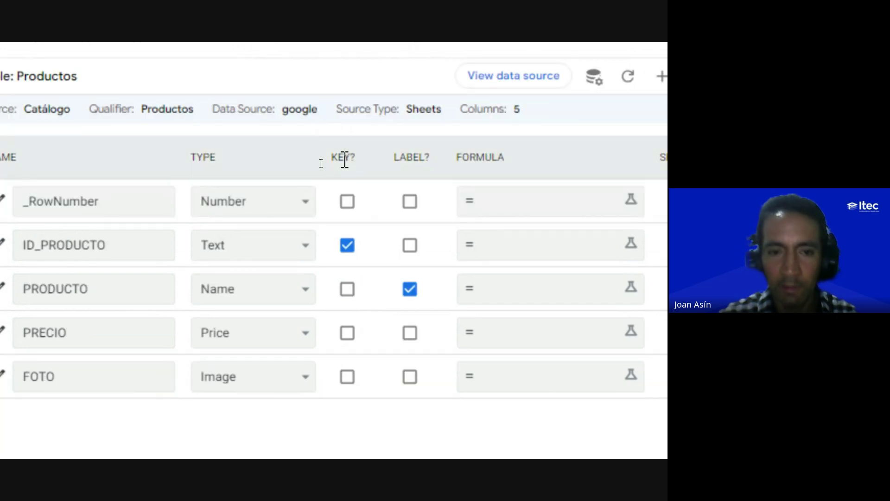
pyautogui.hscroll(-3, 314, 184)
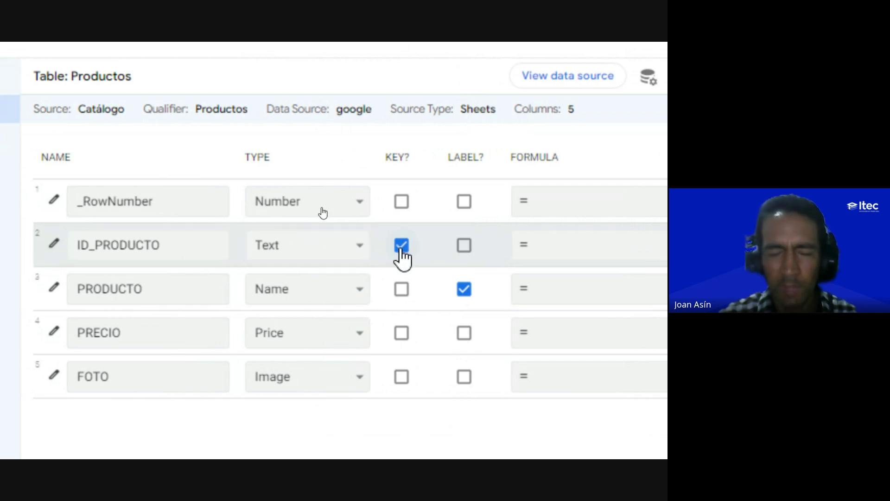
pyautogui.hscroll(10, 587, 322)
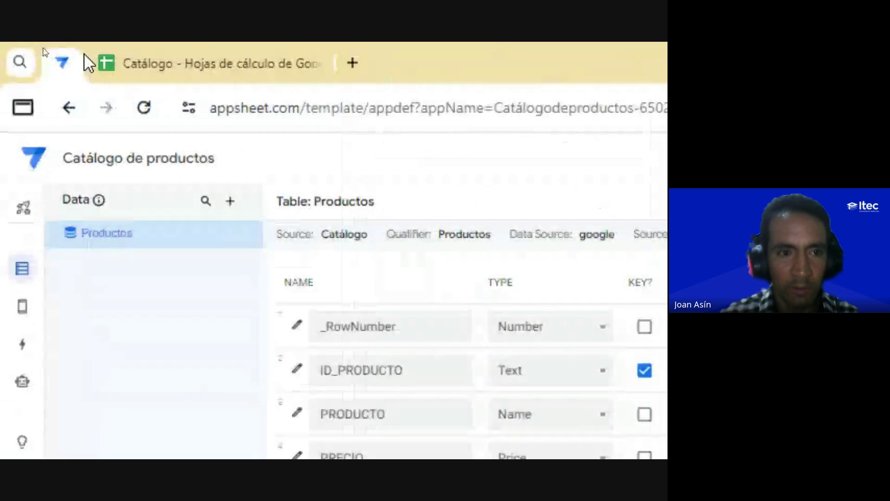
# Step: Switch to the Catálogo spreadsheet and inspect row 2 and its product, price and photo cells
pyautogui.click(180, 65)
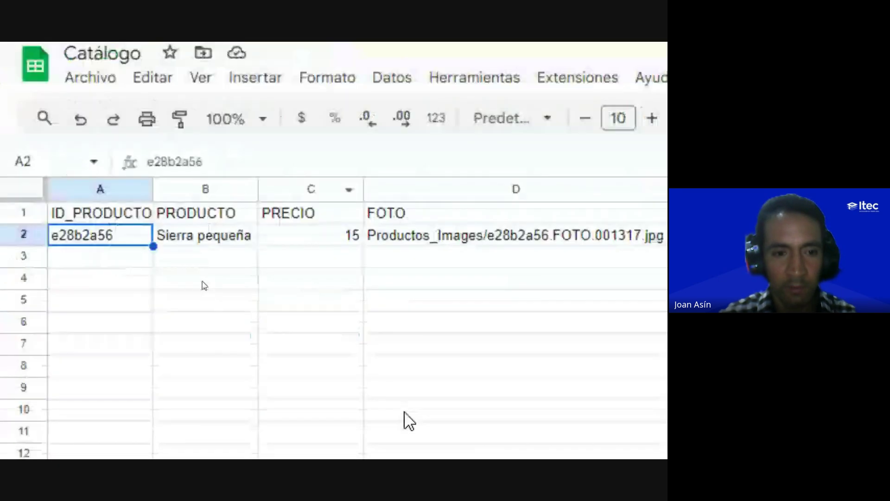
pyautogui.click(23, 214)
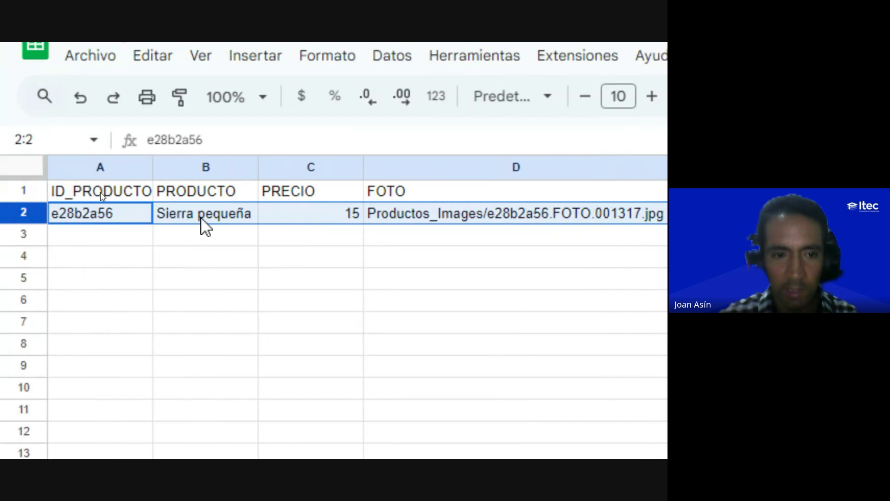
pyautogui.click(202, 217)
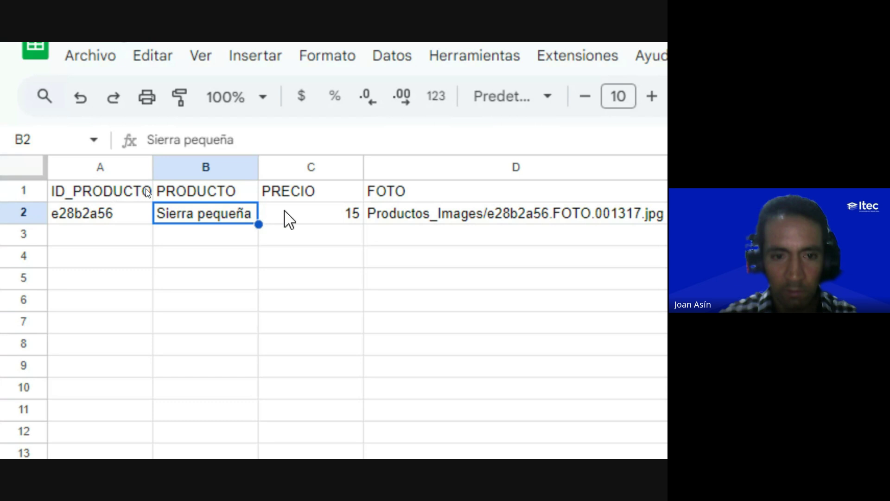
pyautogui.click(325, 219)
pyautogui.click(432, 216)
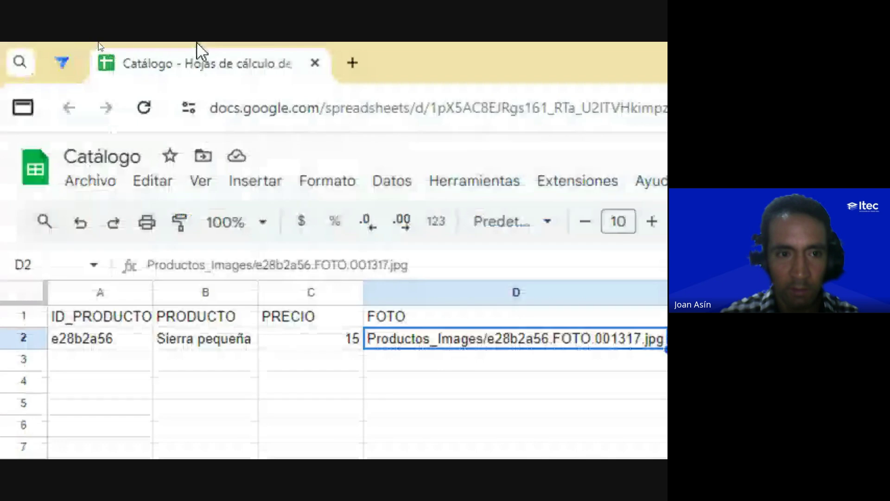
# Step: Return to the AppSheet editor and start a new product record named "Sierra pequeña" with a price of S/ 15
pyautogui.click(62, 65)
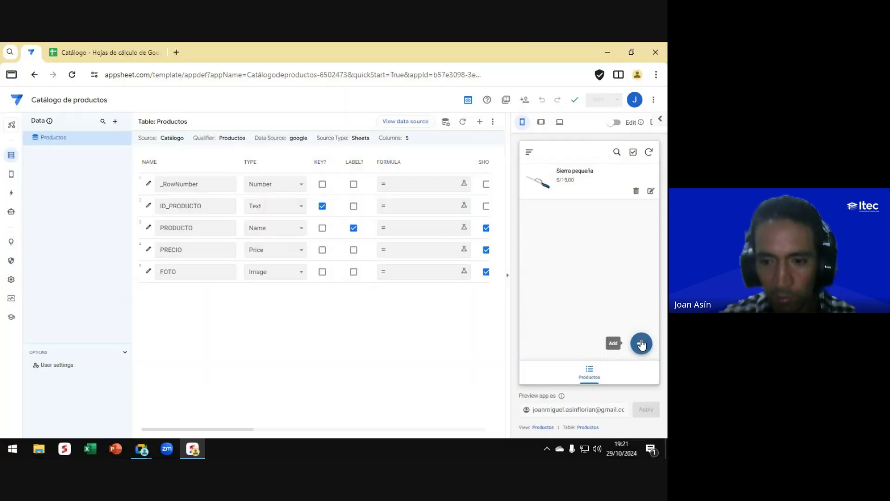
pyautogui.click(642, 343)
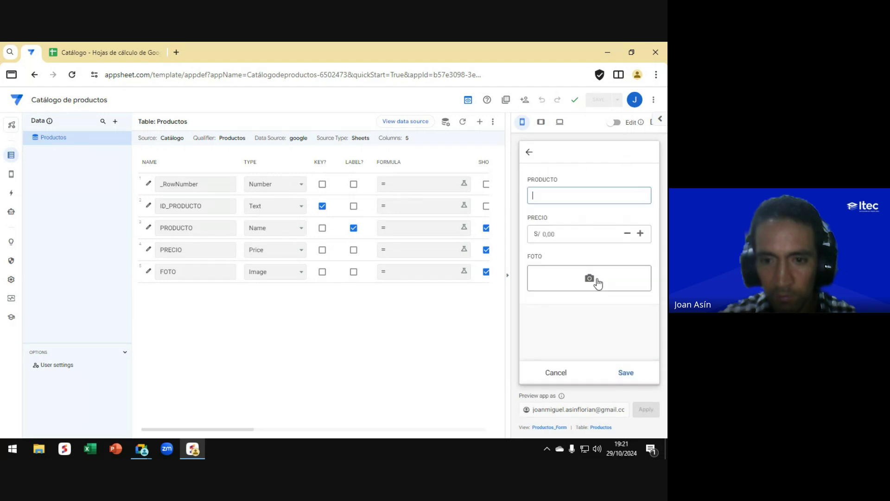
pyautogui.write('Sierra')
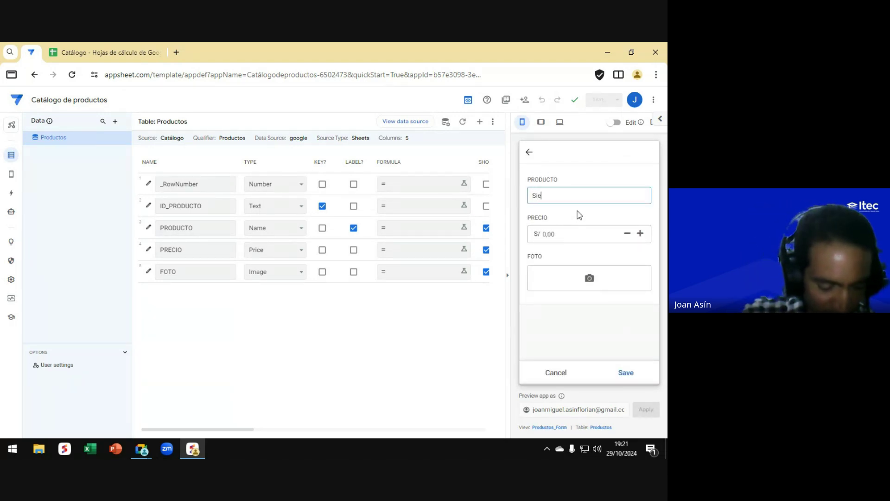
pyautogui.write(' pequeña')
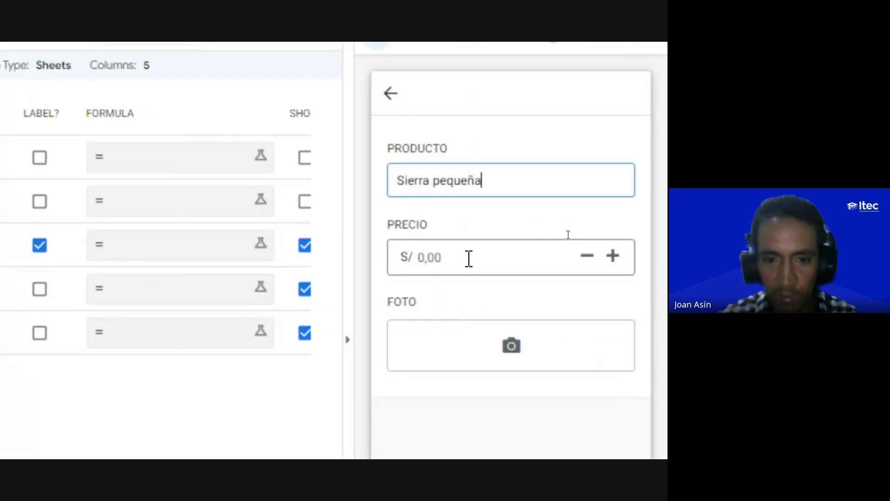
pyautogui.click(469, 257)
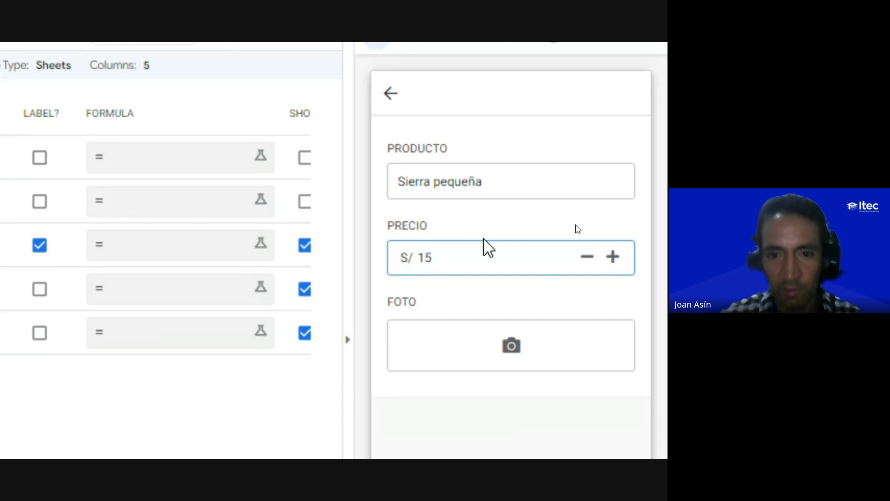
# Step: Attach the image file 139878 as the new product's photo
pyautogui.click(510, 344)
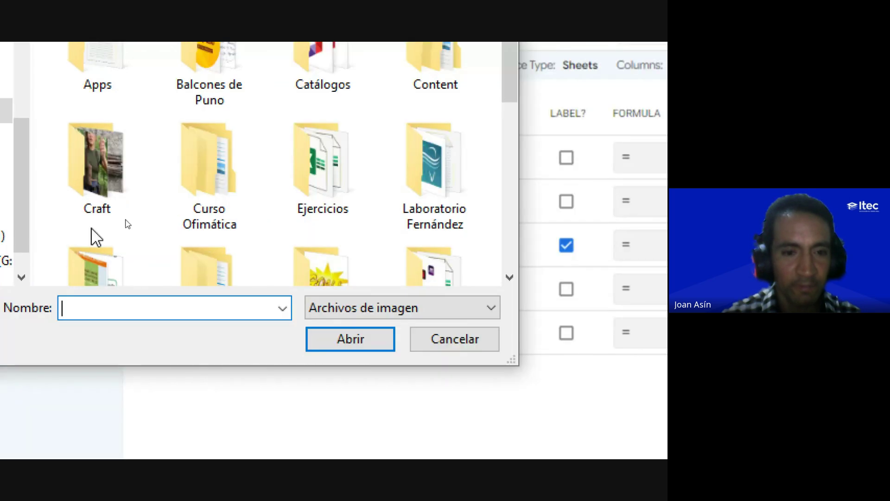
pyautogui.scroll(-5, 316, 185)
pyautogui.click(322, 85)
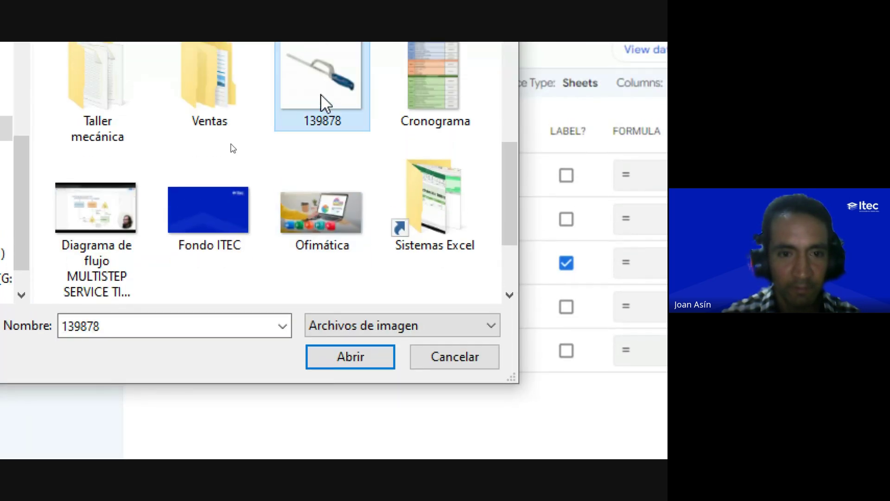
pyautogui.click(342, 357)
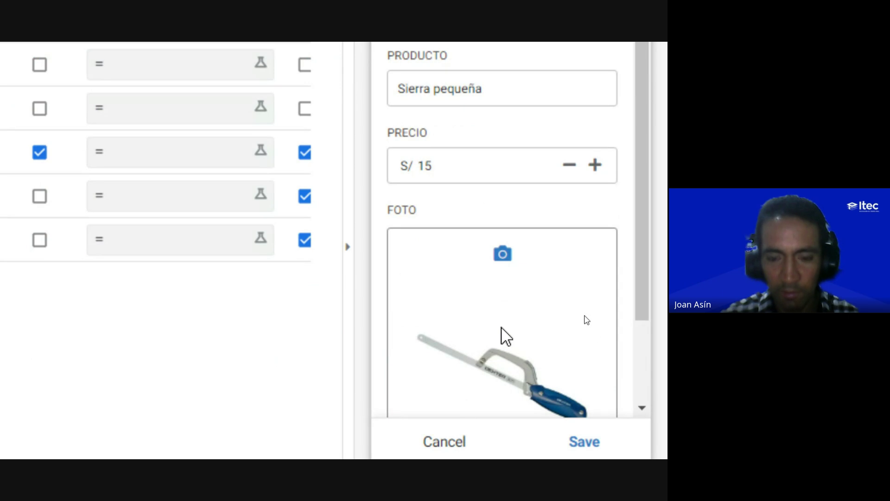
# Step: Save the new "Sierra pequeña" record and sync the app with its data source
pyautogui.click(587, 403)
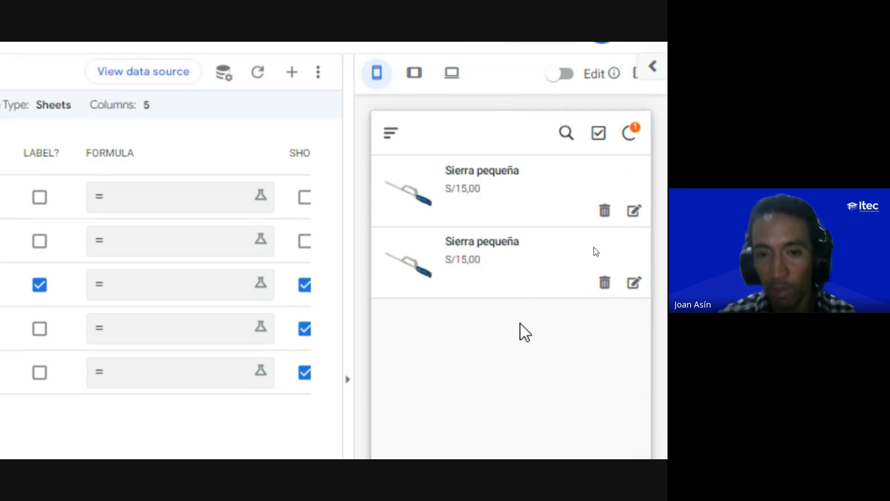
pyautogui.click(631, 134)
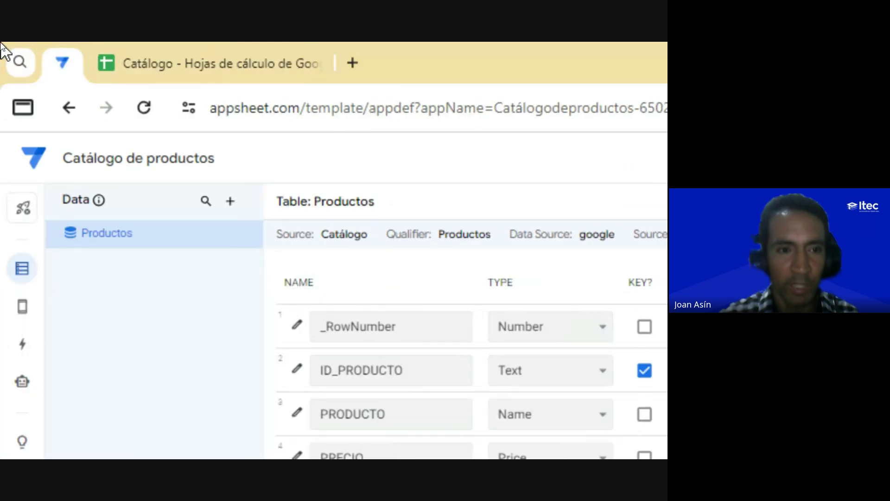
# Step: Switch to the Catálogo spreadsheet and compare the product, price and ID cells of rows 2 and 3
pyautogui.click(190, 67)
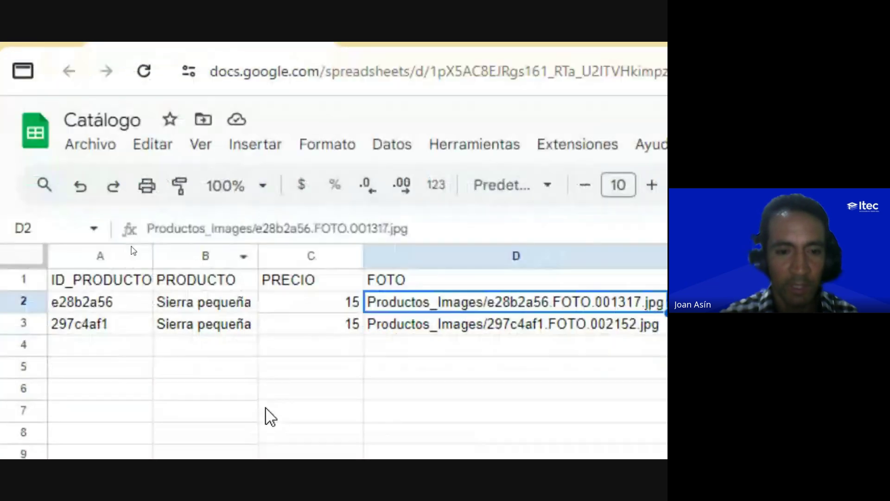
pyautogui.click(215, 247)
pyautogui.click(216, 263)
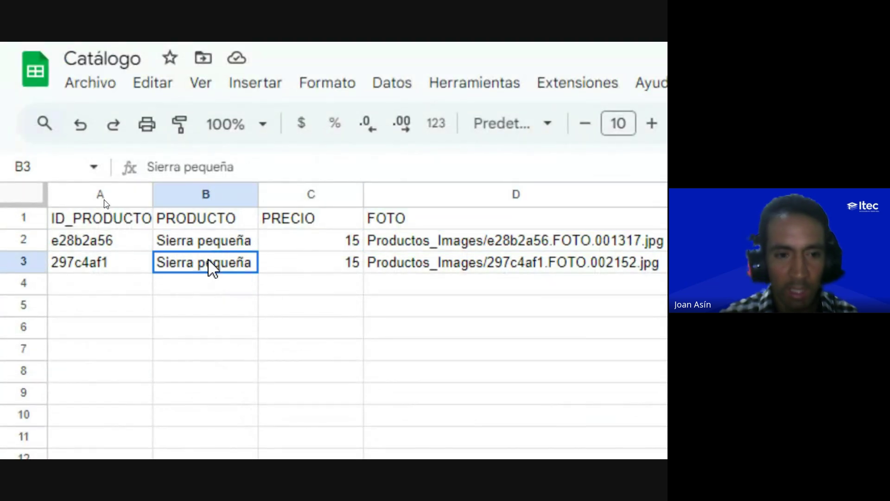
pyautogui.click(313, 240)
pyautogui.click(312, 264)
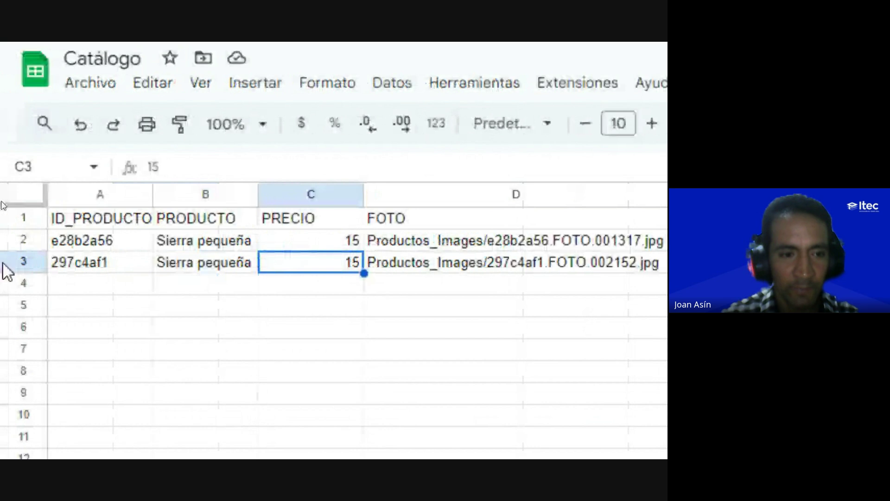
pyautogui.click(109, 242)
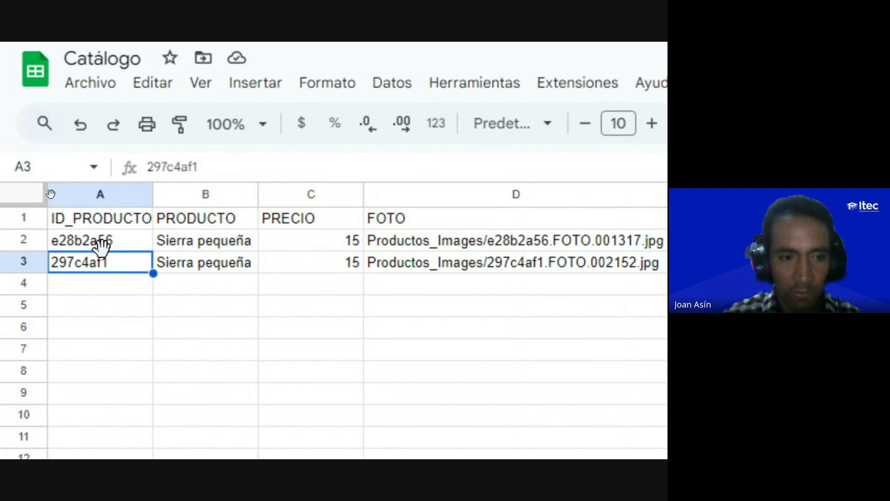
pyautogui.click(116, 248)
pyautogui.click(118, 260)
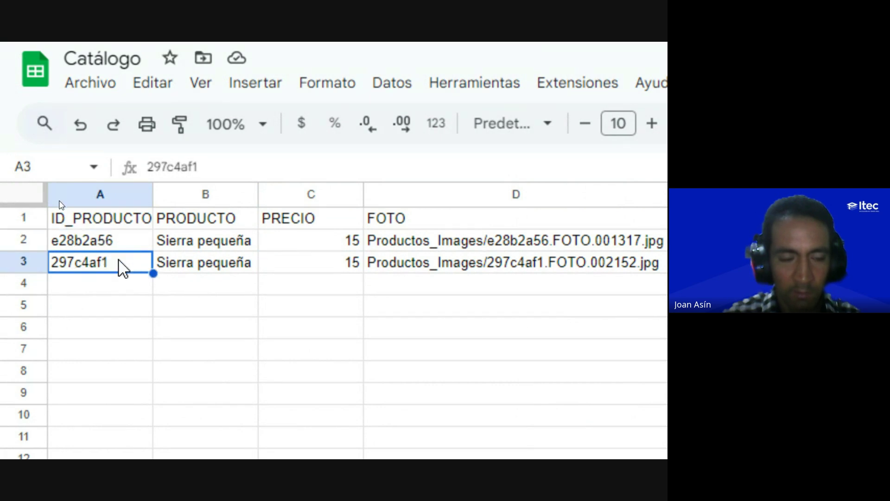
# Step: Go across the two product records from ID_PRODUCTO to FOTO, comparing their product names and prices again
pyautogui.click(69, 246)
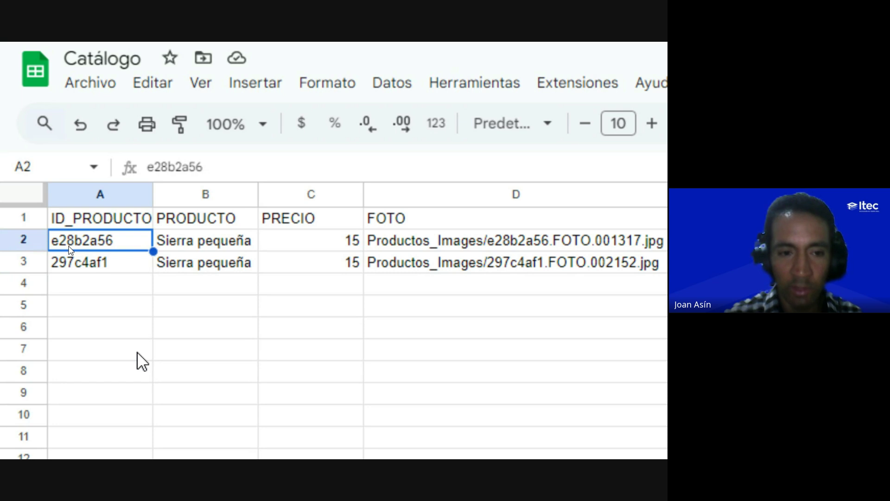
pyautogui.press('Right')
pyautogui.press('Down')
pyautogui.press('Up')
pyautogui.press('Right')
pyautogui.press('Down')
pyautogui.press('Up')
pyautogui.press('Right')
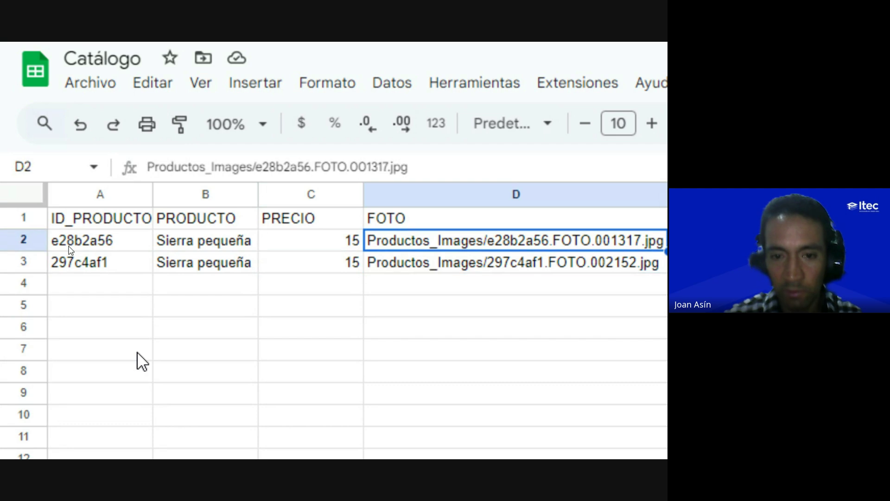
# Step: Compare the ID_PRODUCTO cells of the two "Sierra pequeña" records
pyautogui.press('Left')
pyautogui.press('Left')
pyautogui.press('Left')
pyautogui.press('Down')
pyautogui.press('Up')
pyautogui.press('Down')
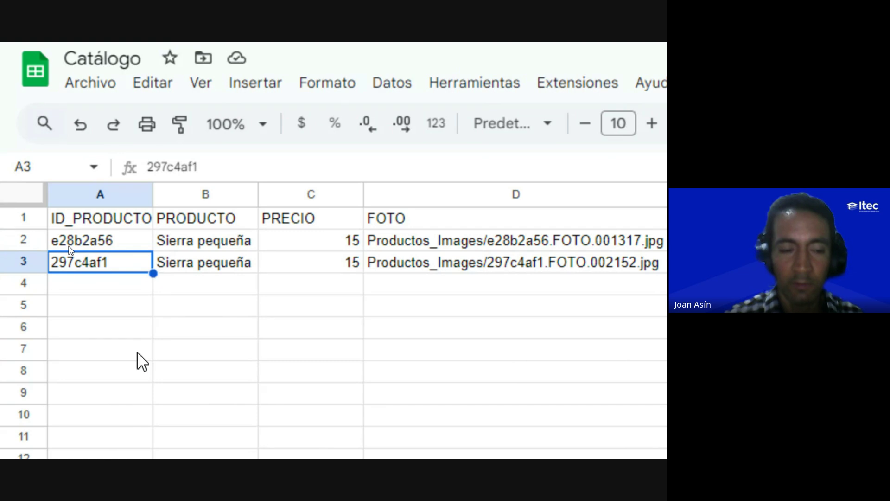
pyautogui.press('Up')
pyautogui.press('Down')
pyautogui.press('Up')
pyautogui.press('Down')
pyautogui.press('Down')
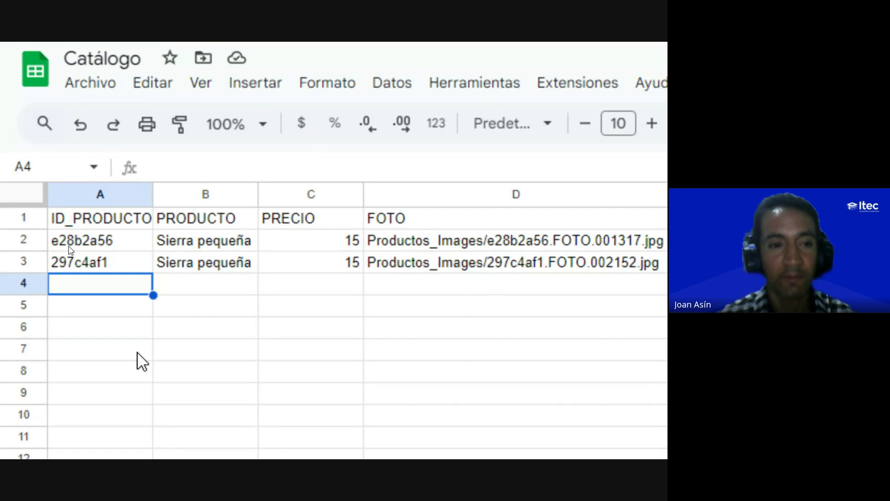
# Step: Return to the AppSheet editor and examine the KEY? and LABEL? settings of the Productos columns
pyautogui.moveTo(165, 48)
pyautogui.click(60, 65)
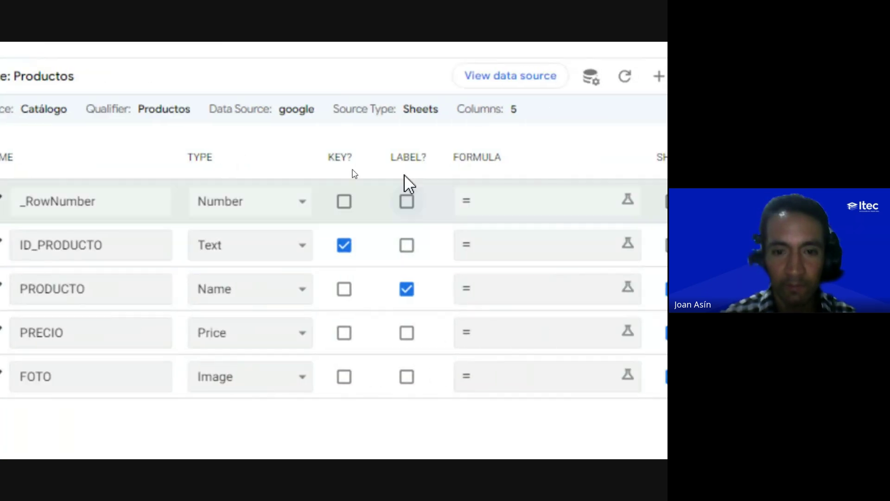
pyautogui.press('ctrl')
pyautogui.press('ctrl')
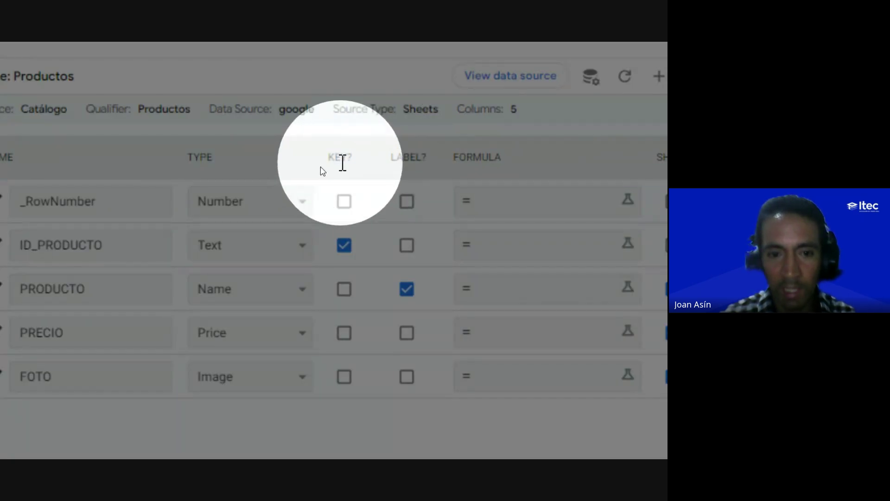
pyautogui.press('ctrl')
pyautogui.press('ctrl')
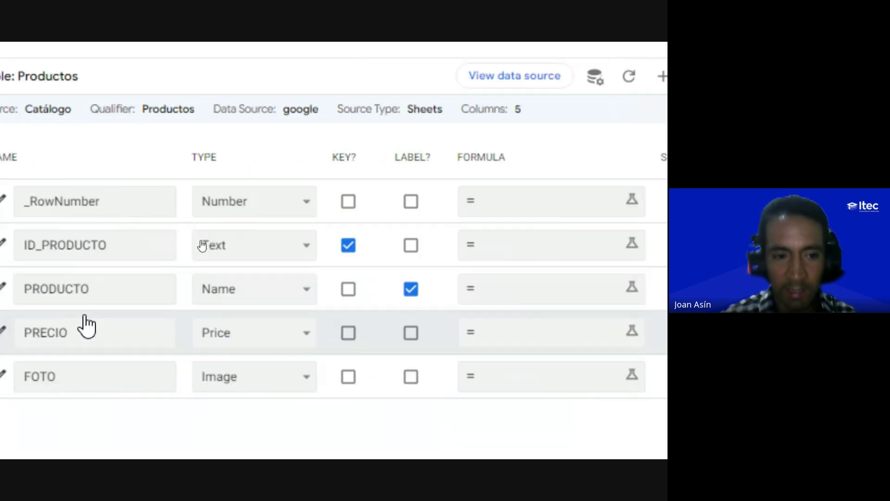
pyautogui.click(125, 292)
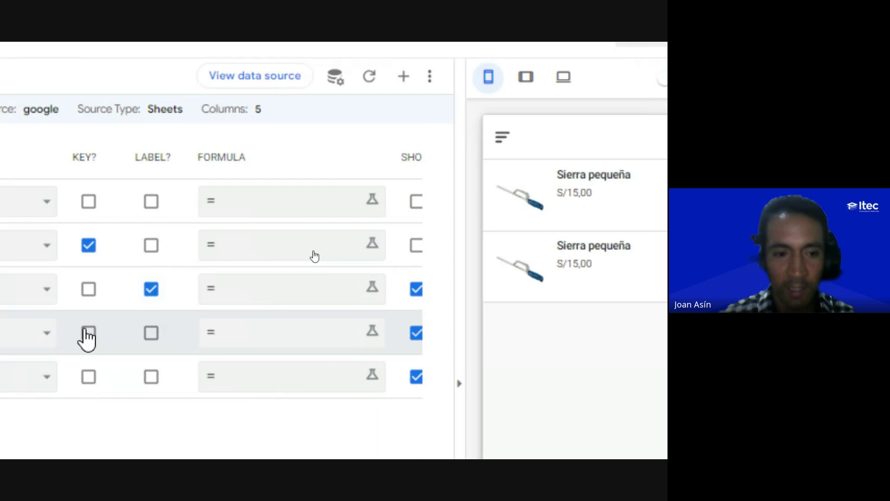
pyautogui.click(263, 301)
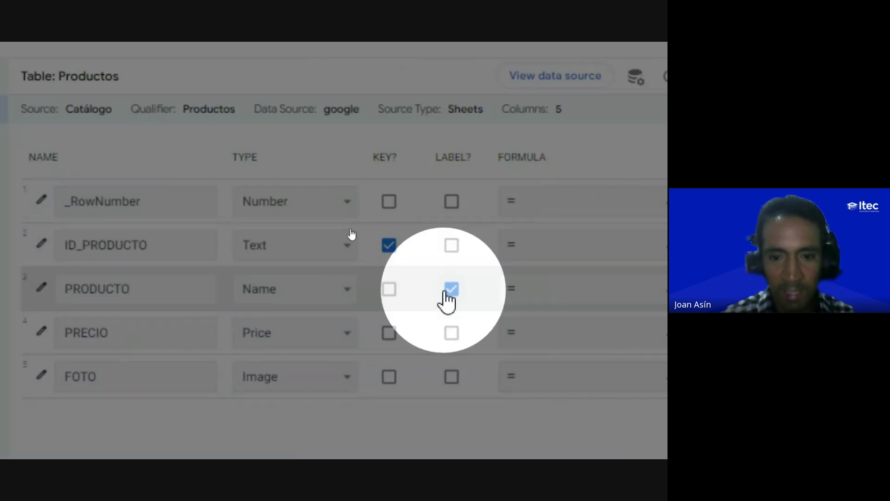
pyautogui.click(129, 297)
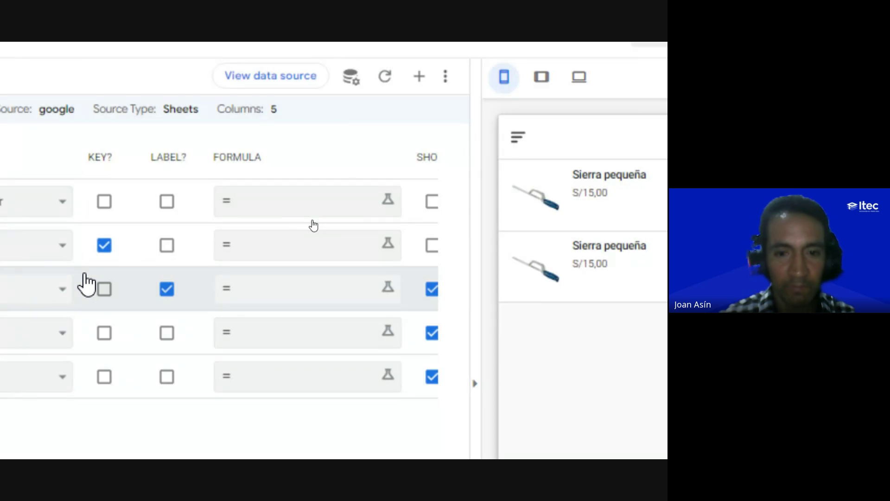
# Step: Review the Productos column names and their SHOW? settings, including the one for ID_PRODUCTO
pyautogui.hscroll(3, 155, 278)
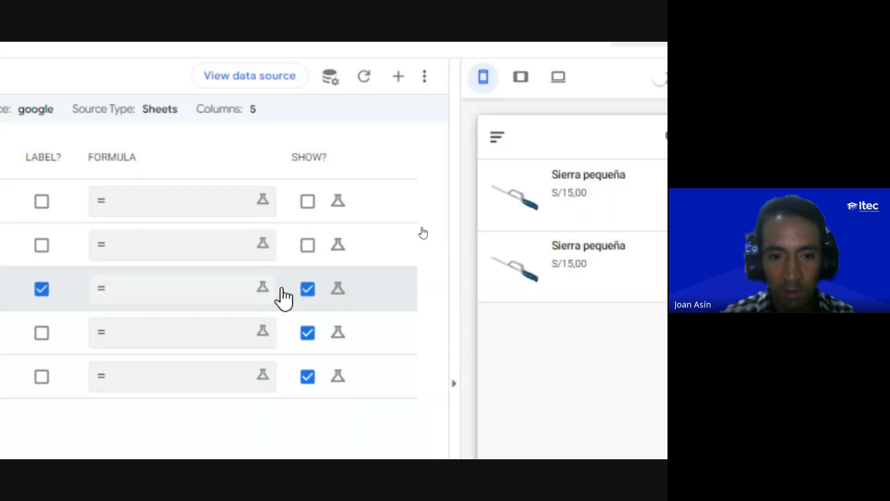
pyautogui.hscroll(-3, 296, 325)
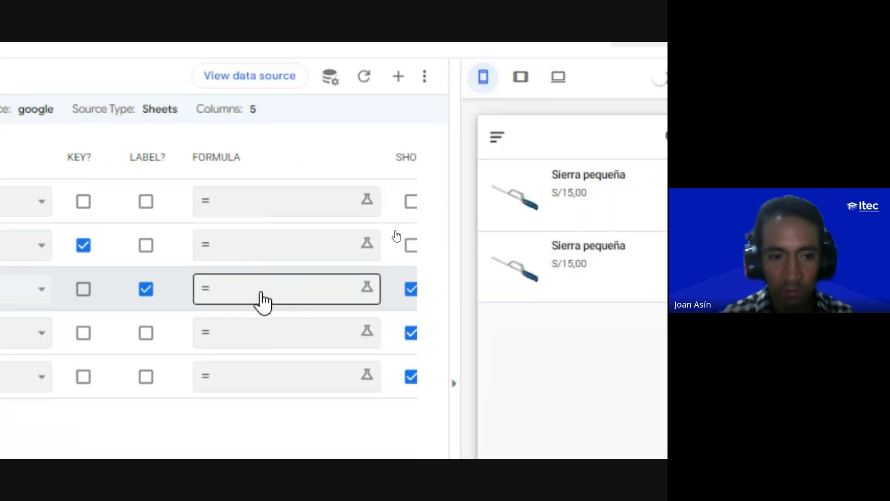
pyautogui.click(93, 332)
pyautogui.click(139, 291)
pyautogui.click(132, 332)
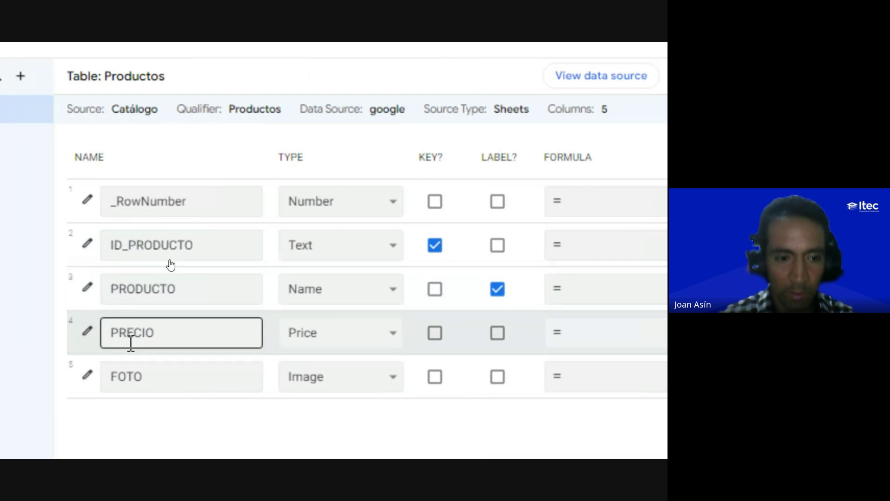
pyautogui.click(190, 293)
pyautogui.click(180, 254)
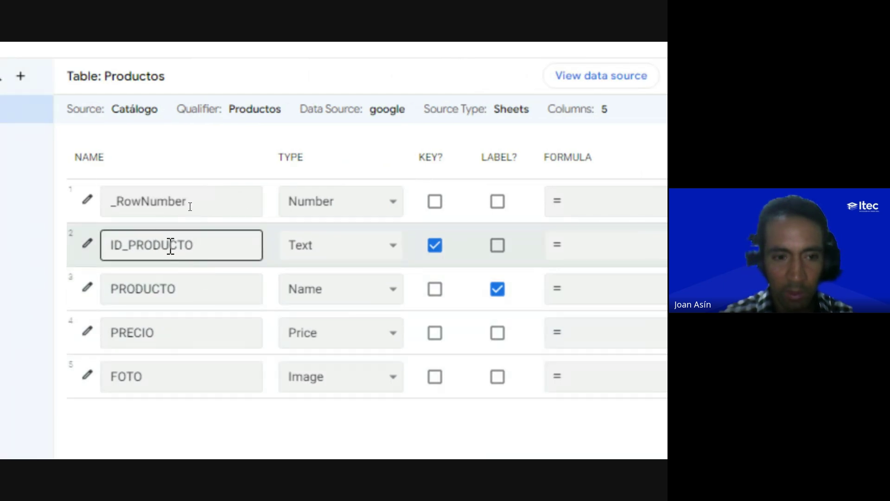
pyautogui.click(348, 248)
pyautogui.hscroll(5, 354, 249)
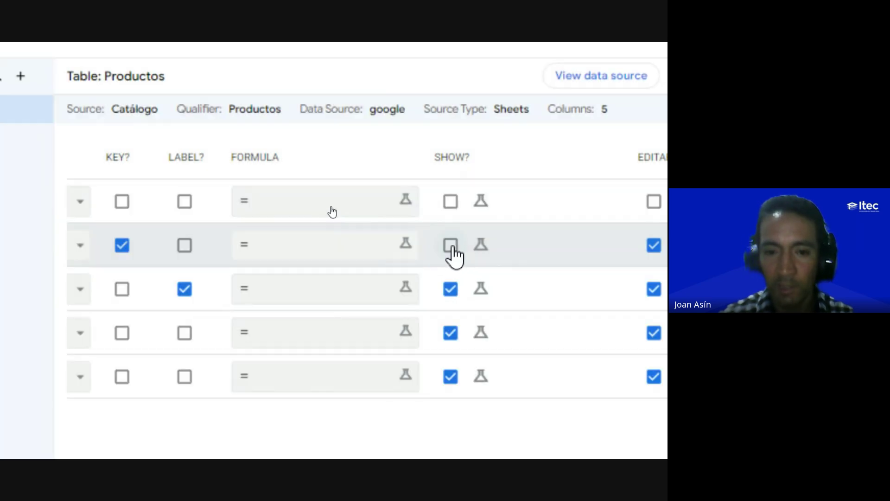
# Step: Examine the EDITABLE? and REQUIRE? settings of the Productos columns
pyautogui.hscroll(5, 454, 256)
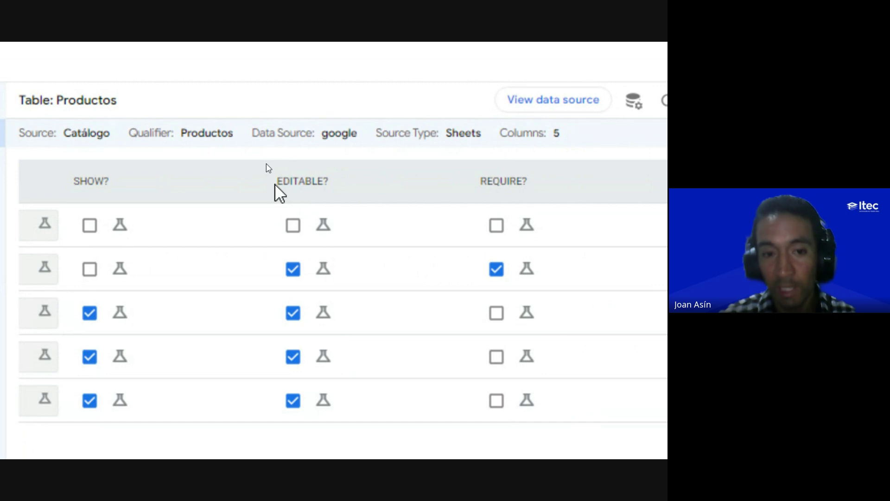
pyautogui.click(293, 274)
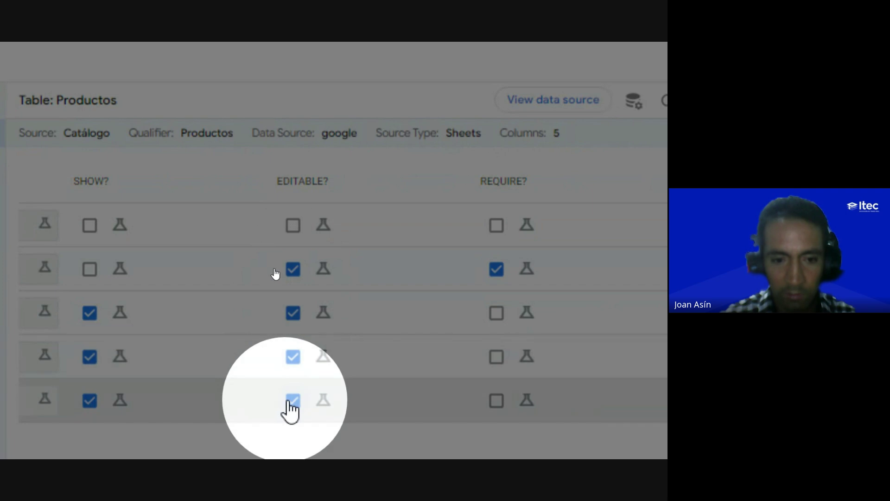
pyautogui.hscroll(-10, 276, 212)
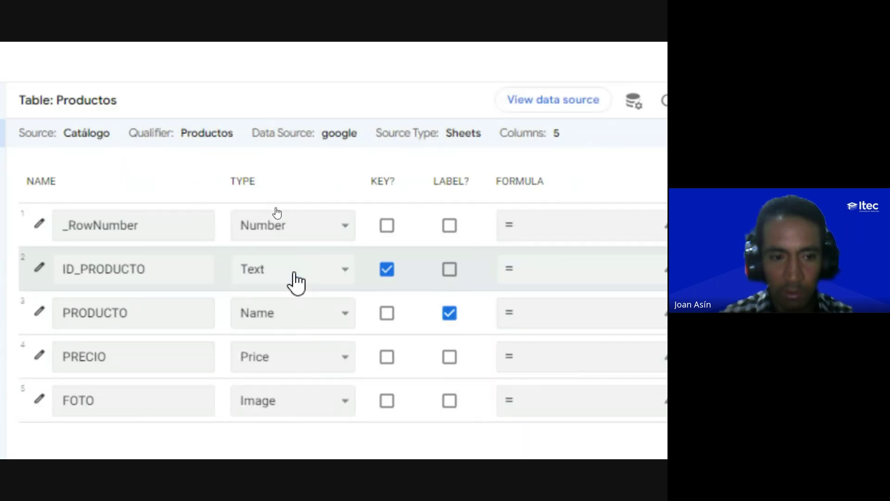
pyautogui.hscroll(2, 444, 221)
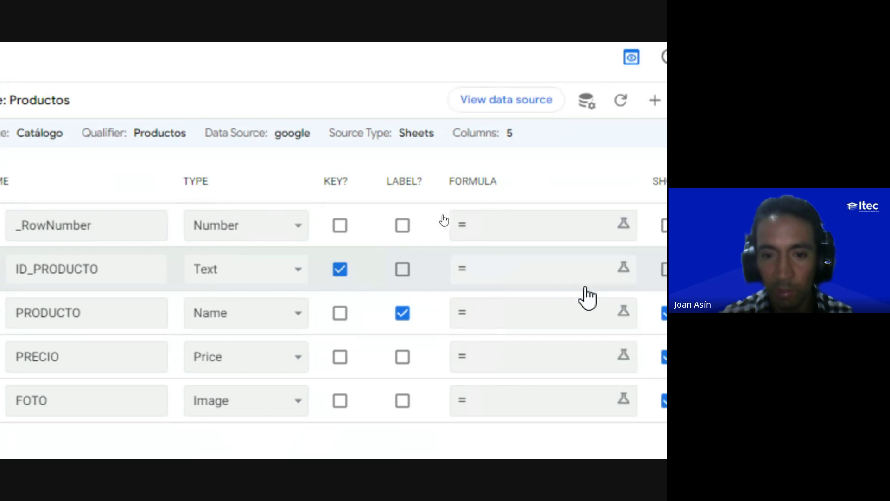
pyautogui.hscroll(15, 328, 210)
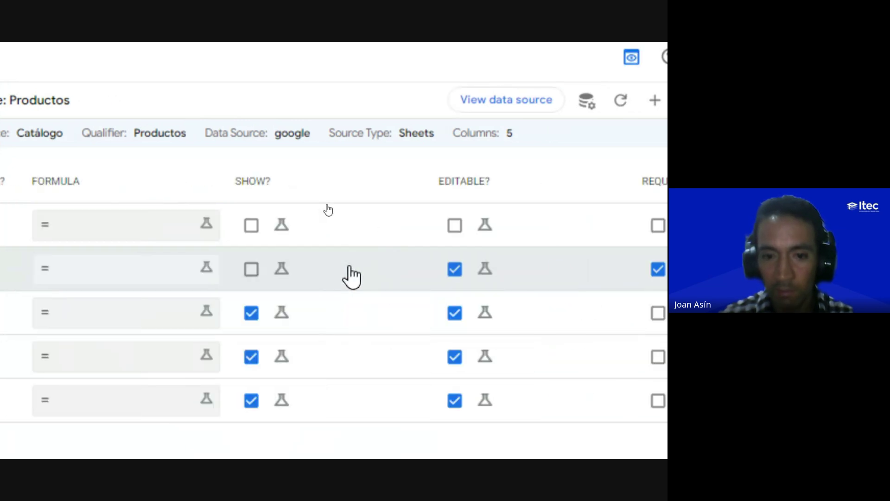
pyautogui.hscroll(10, 328, 210)
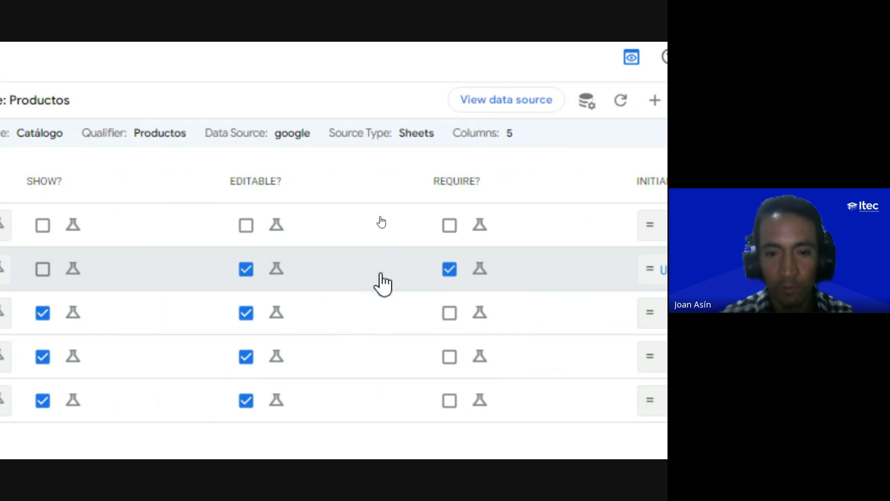
pyautogui.hscroll(7, 462, 233)
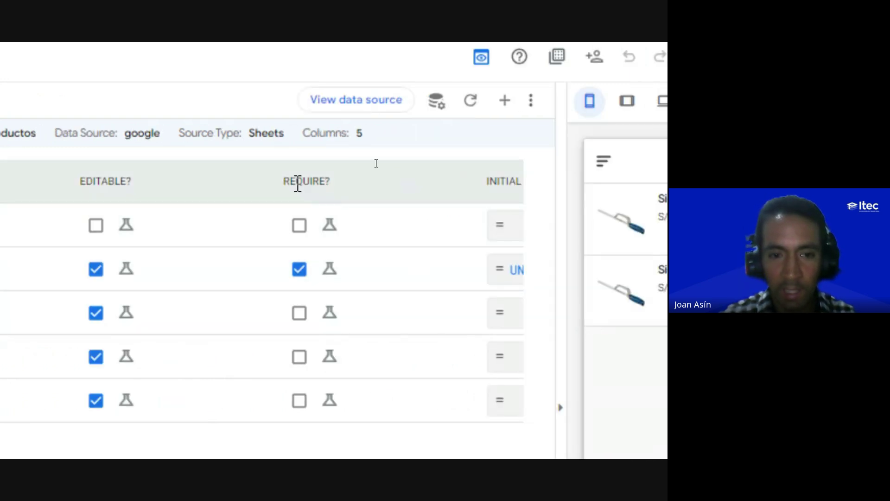
pyautogui.press('ctrl')
pyautogui.press('ctrl')
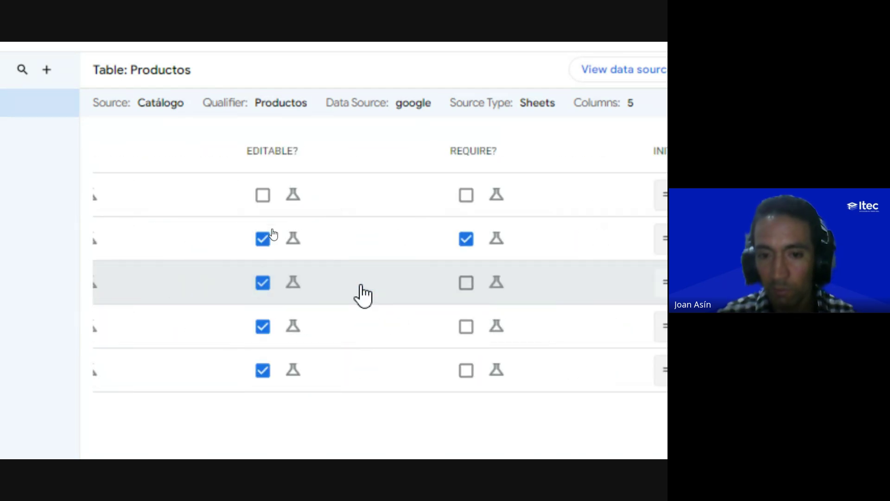
# Step: Make the PRODUCTO column required in the Productos table and save the app
pyautogui.click(349, 284)
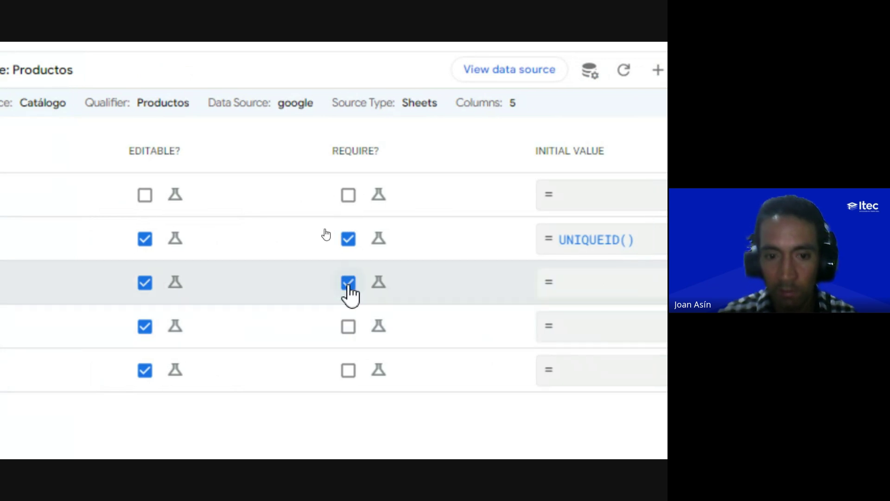
pyautogui.hscroll(-10, 349, 285)
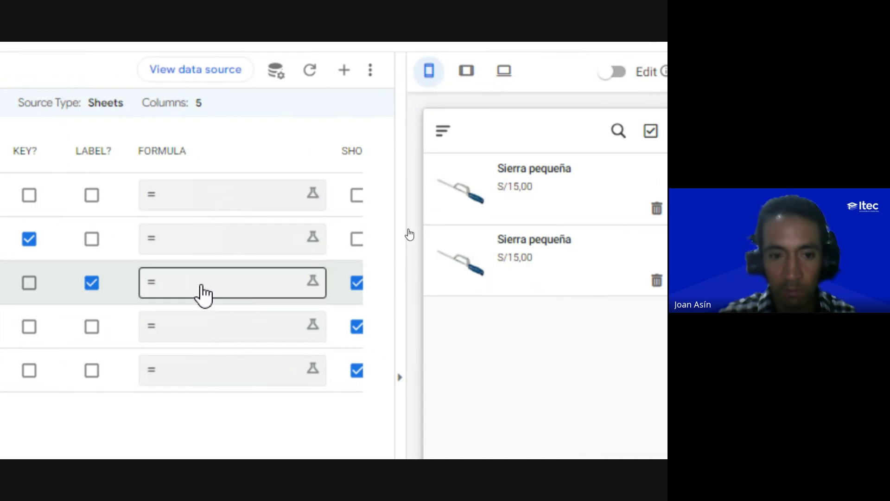
pyautogui.hscroll(8, 204, 294)
pyautogui.hscroll(5, 204, 295)
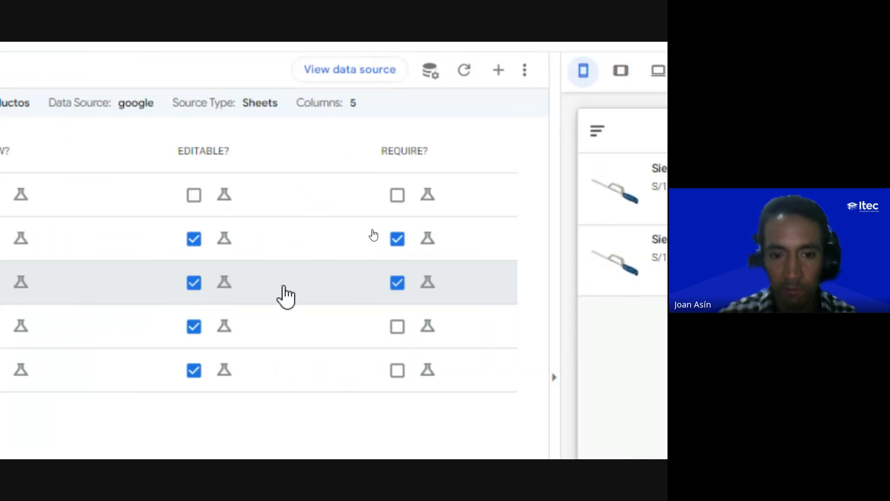
pyautogui.hscroll(4, 284, 296)
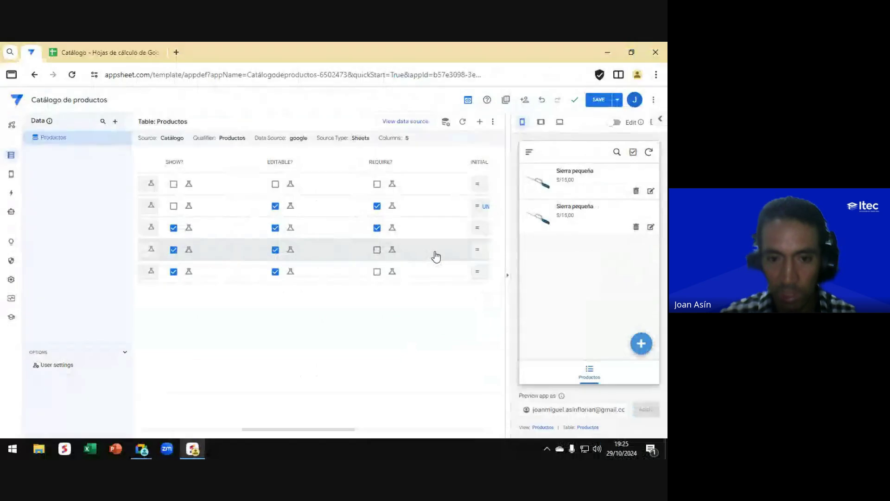
pyautogui.click(595, 102)
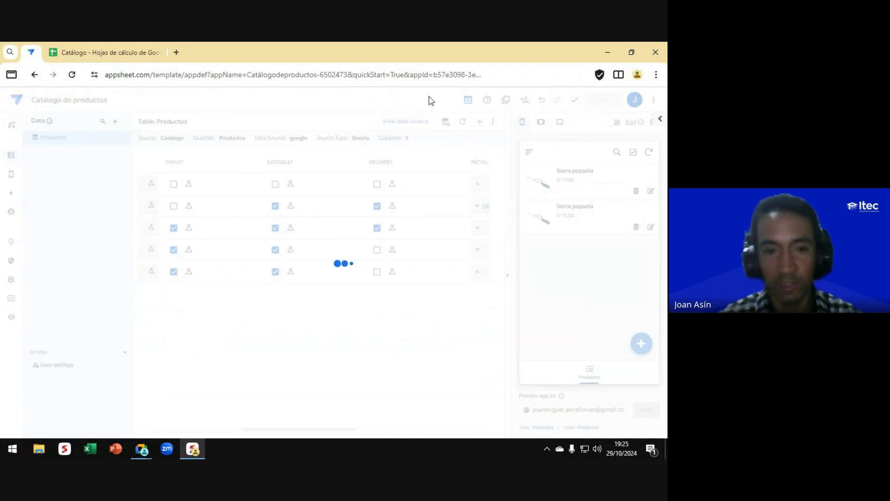
# Step: Switch to Google Meet, read the participants' questions in the call messages, and return to the AppSheet editor
pyautogui.hotkey('alt', 'Tab')
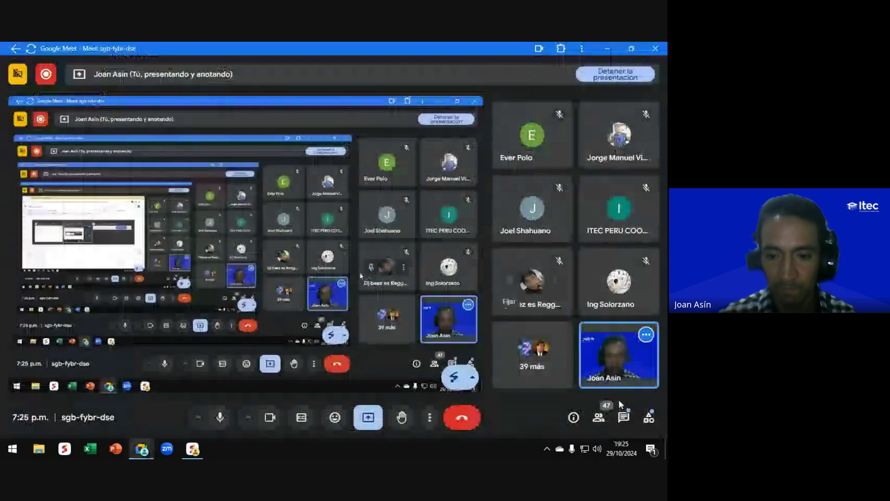
pyautogui.click(624, 418)
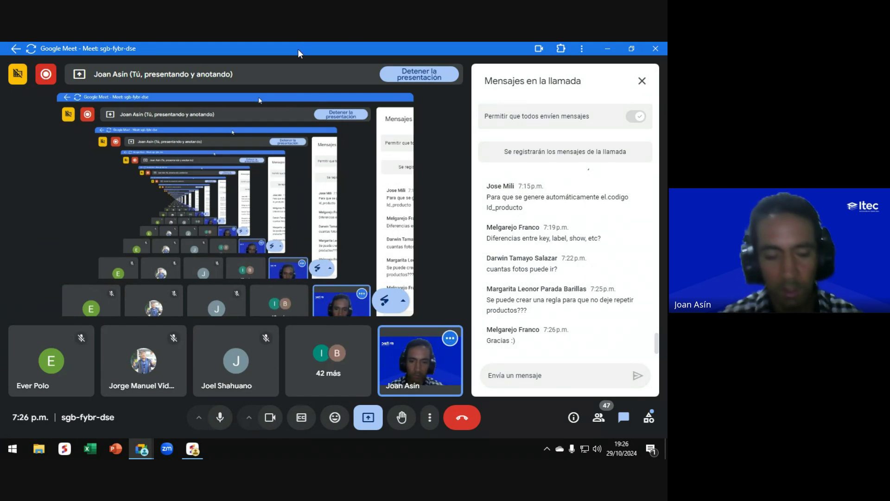
pyautogui.hotkey('alt', 'Tab')
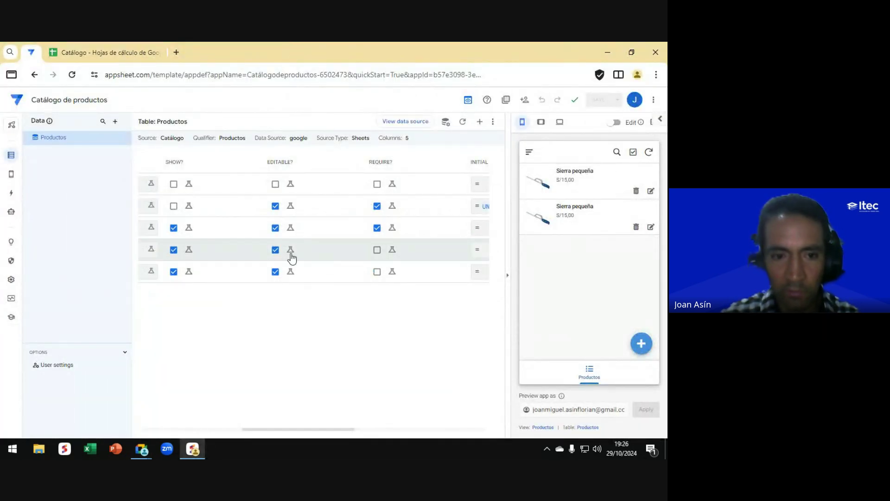
# Step: Examine the FOTO column and its type in the Productos table
pyautogui.hscroll(-5, 292, 257)
pyautogui.hscroll(-3, 292, 258)
pyautogui.click(164, 272)
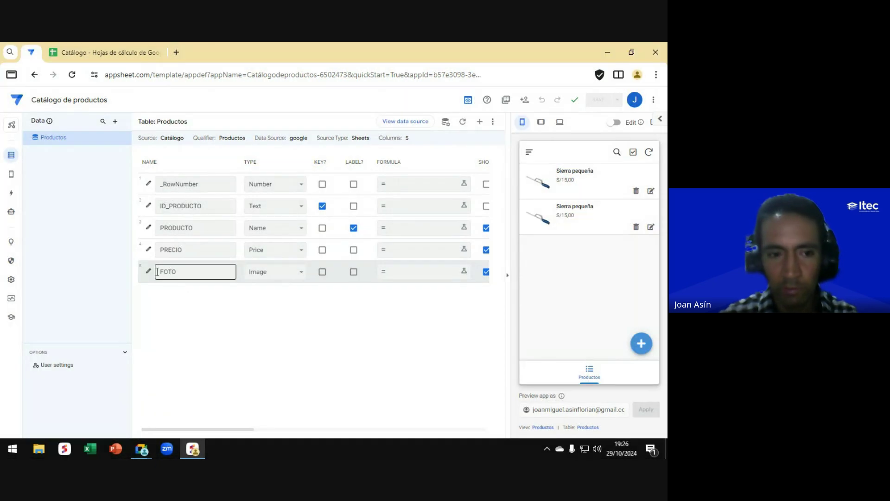
pyautogui.click(146, 280)
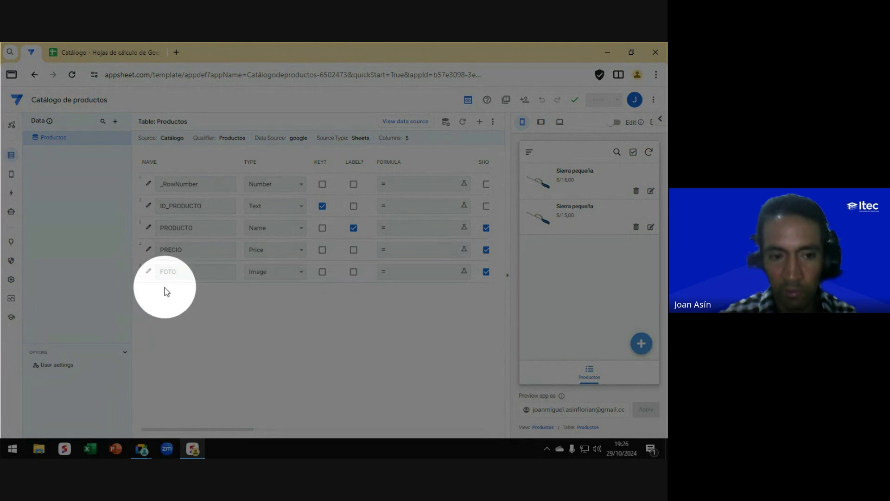
pyautogui.click(192, 296)
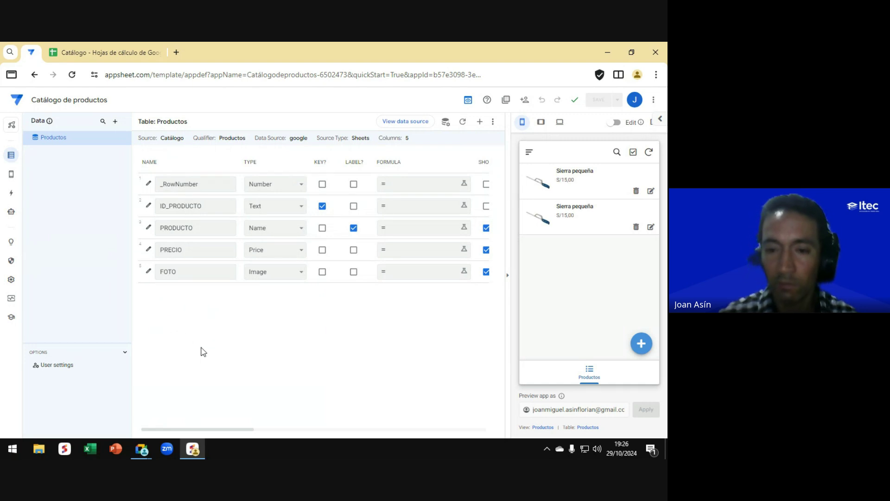
# Step: Check the FOTO column in the Catálogo spreadsheet, then examine the product photos in the AppSheet app preview
pyautogui.click(98, 55)
pyautogui.press('ctrl')
pyautogui.press('ctrl')
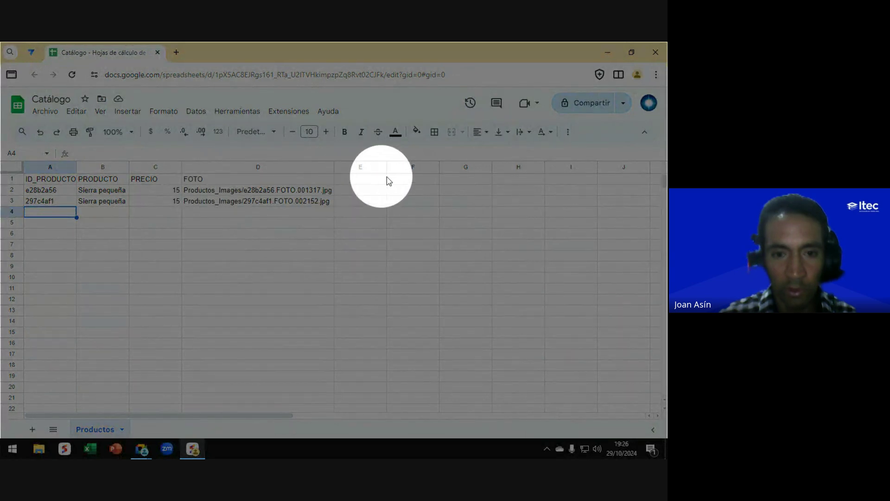
pyautogui.click(30, 52)
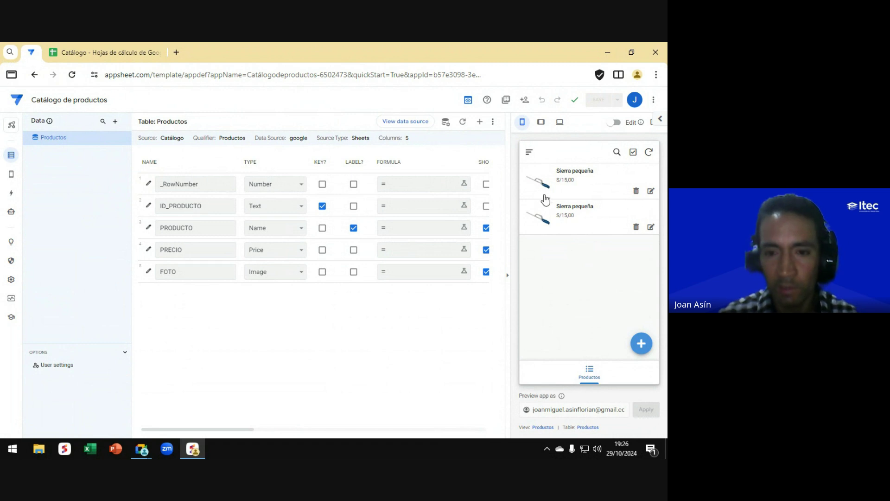
pyautogui.press('ctrl')
pyautogui.press('ctrl')
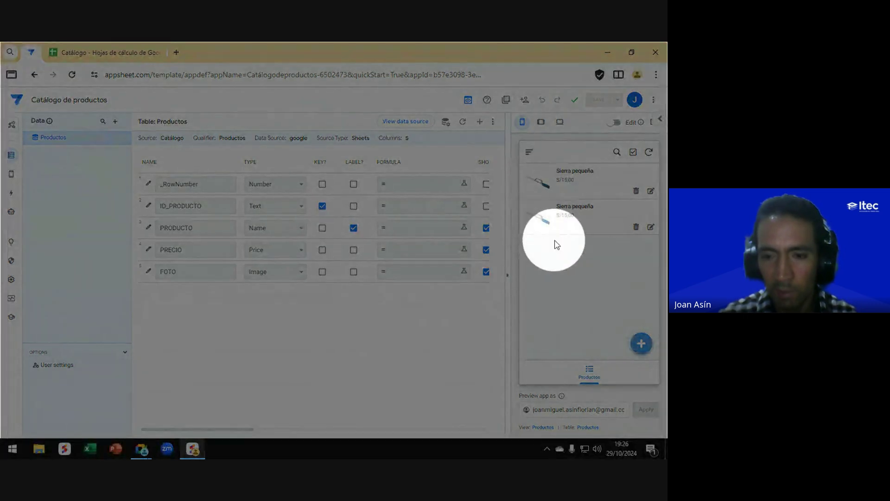
pyautogui.click(584, 238)
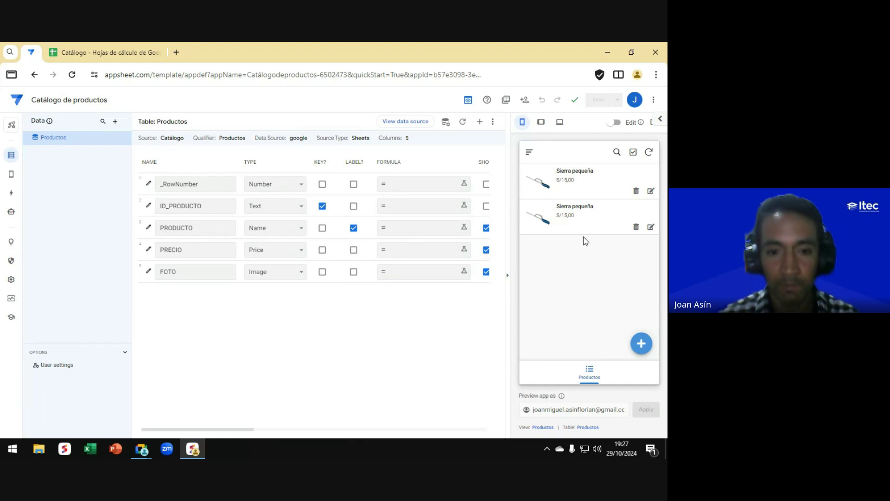
# Step: Reread the call question about preventing repeated products in Google Meet, close the messages, and return to AppSheet
pyautogui.hotkey('alt', 'Tab')
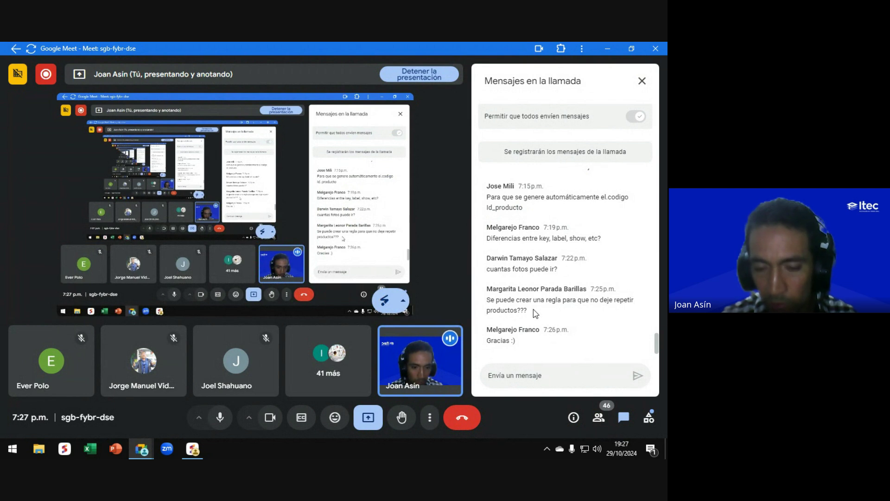
pyautogui.click(642, 82)
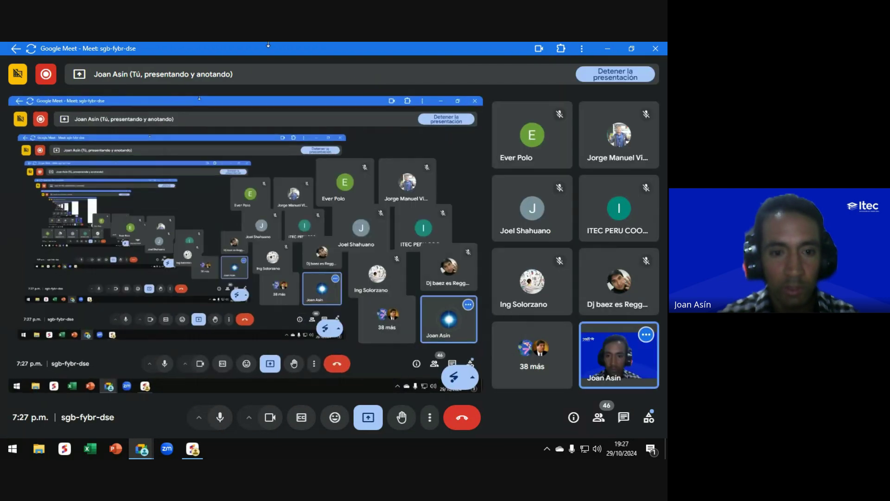
pyautogui.hotkey('alt', 'Tab')
# Step: Examine the Type Details and Data Validity settings of the PRODUCTO column, including Valid If, and close its settings
pyautogui.moveTo(11, 184)
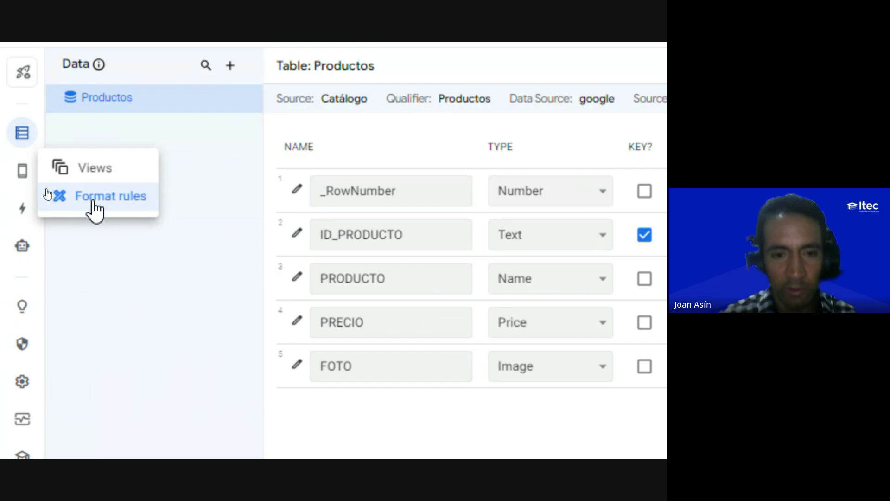
pyautogui.hscroll(5, 586, 189)
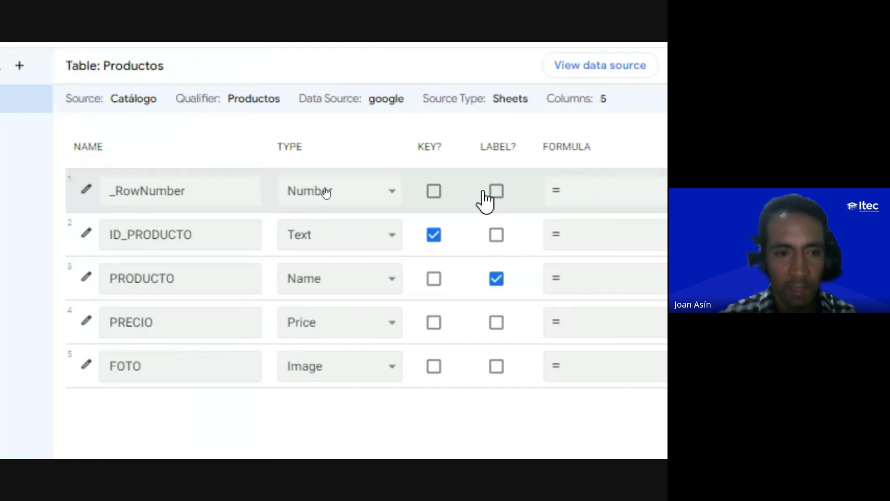
pyautogui.click(97, 278)
pyautogui.scroll(-7, 324, 362)
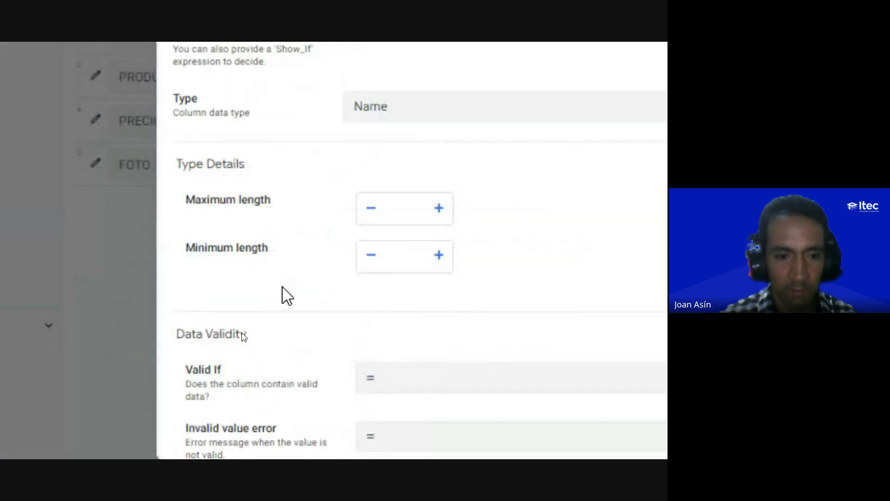
pyautogui.scroll(-2, 282, 286)
pyautogui.scroll(3, 233, 285)
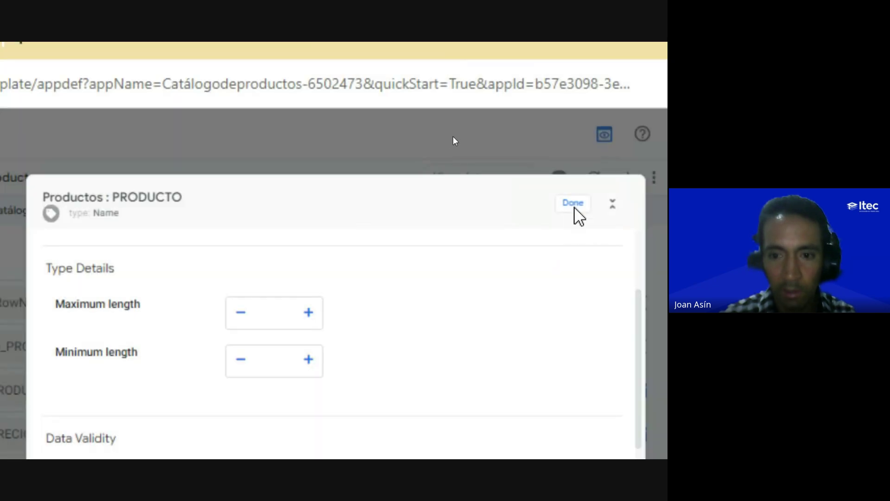
pyautogui.click(573, 206)
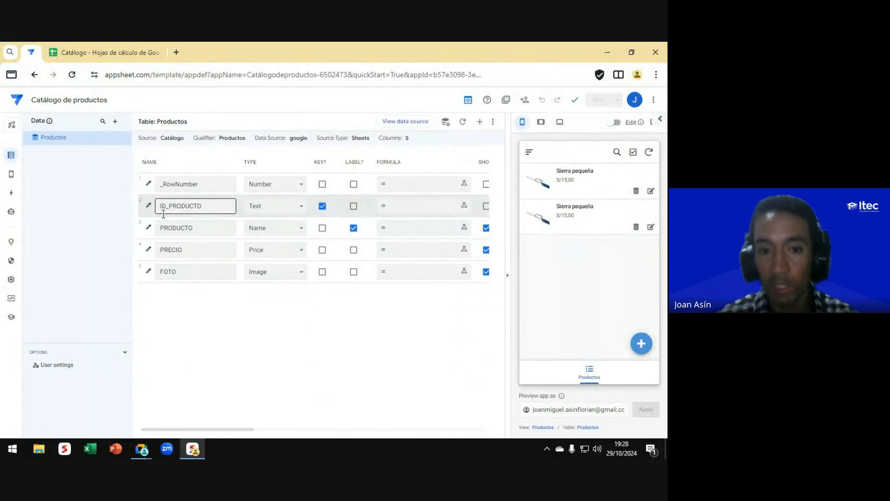
# Step: Switch to Google Meet, read the new call questions about editing prices and publishing the app, and close the messages
pyautogui.hotkey('alt', 'Tab')
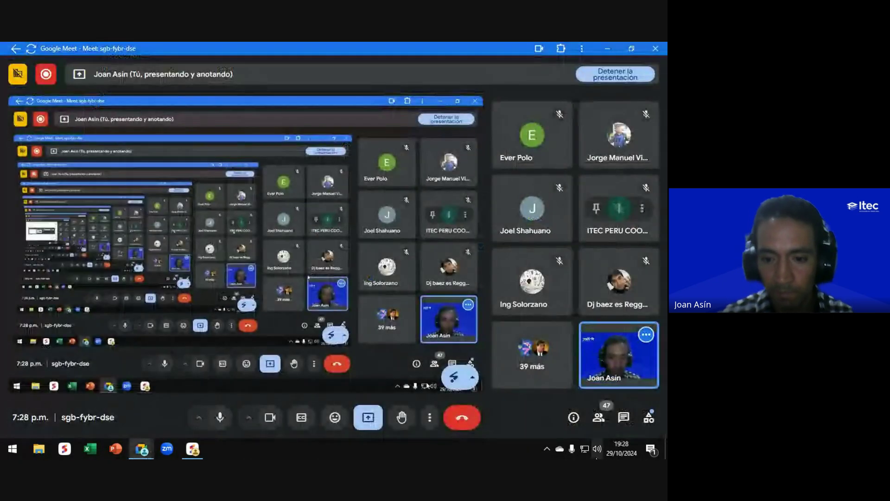
pyautogui.click(624, 418)
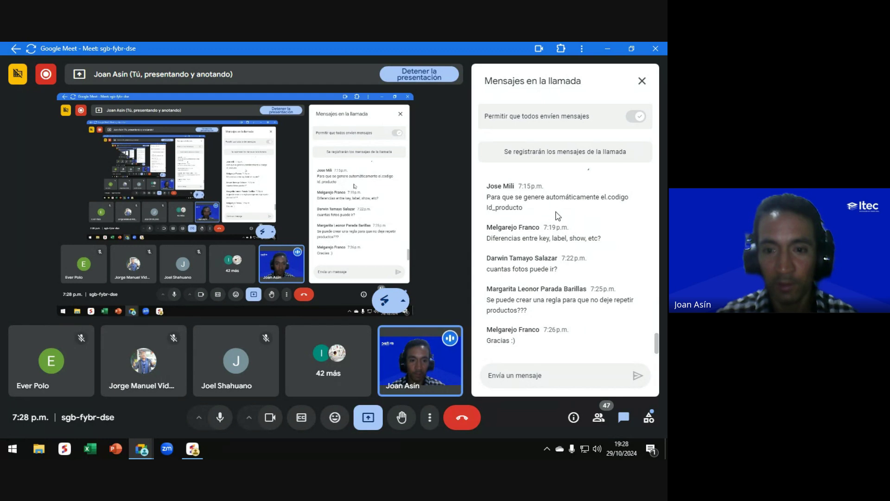
pyautogui.moveTo(193, 451)
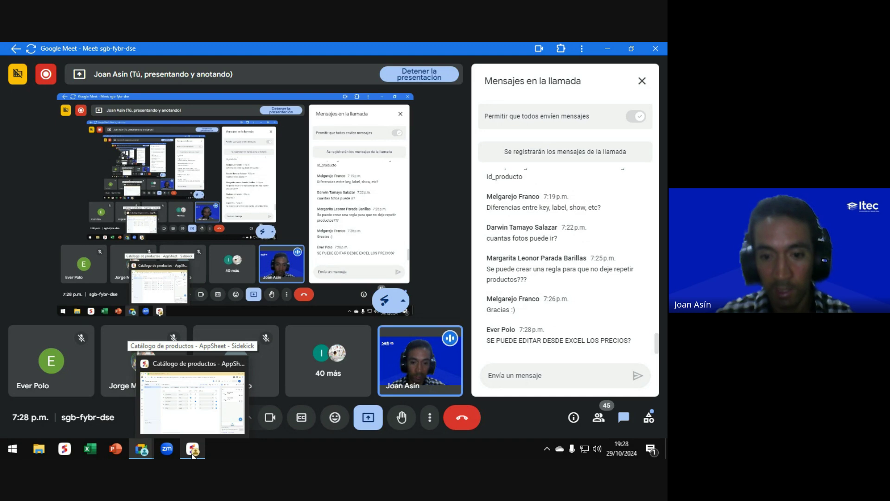
pyautogui.click(521, 374)
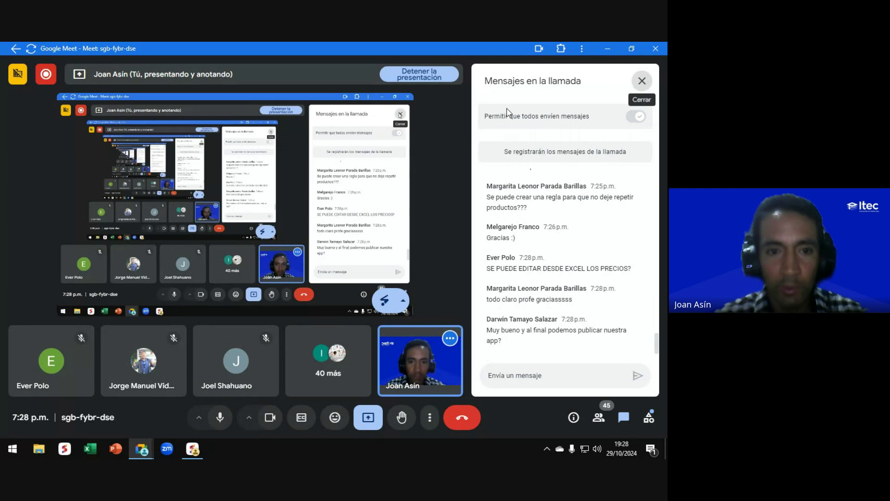
pyautogui.click(642, 83)
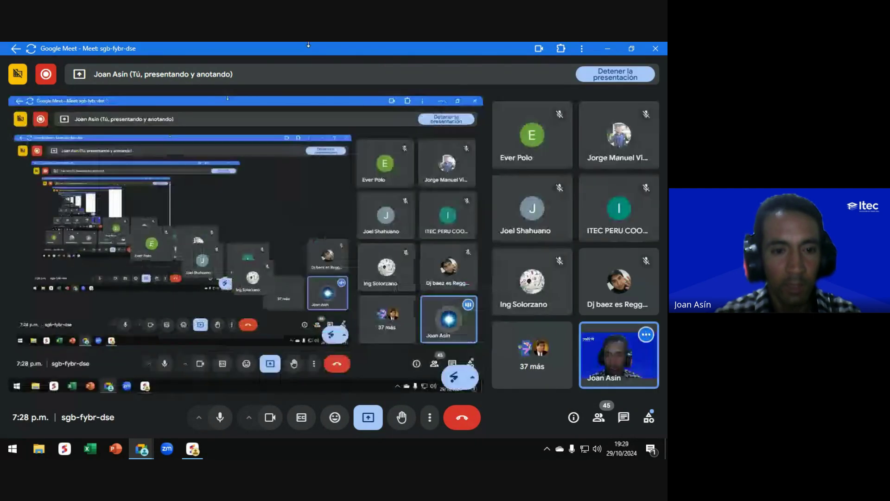
# Step: In the AppSheet preview, change the first product's name to Sierra peque and its price to S/ 10, and save the record
pyautogui.hotkey('alt', 'Tab')
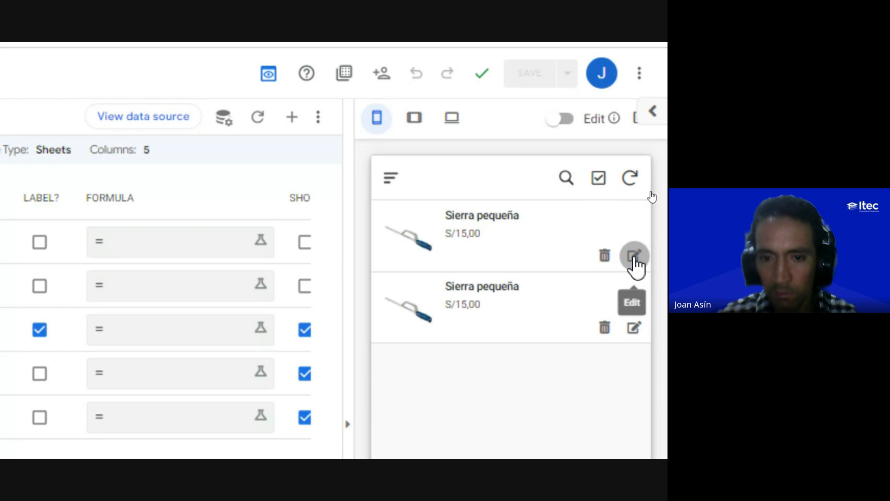
pyautogui.click(634, 256)
pyautogui.click(492, 266)
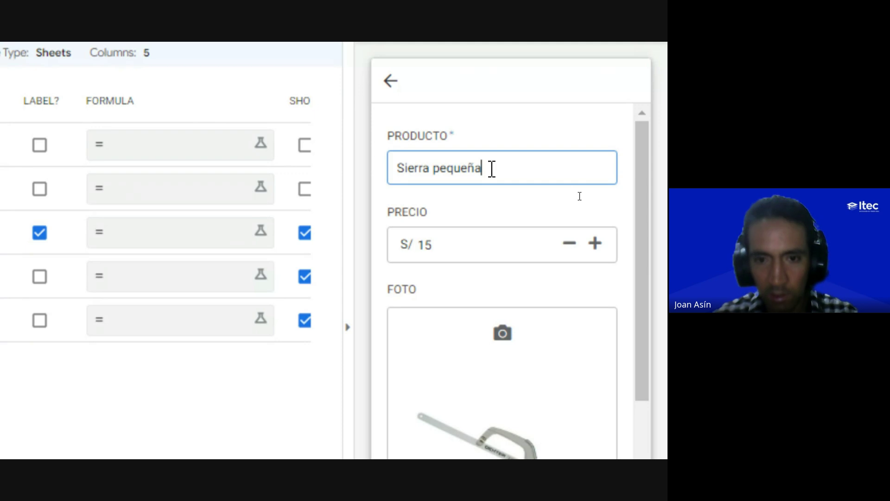
pyautogui.click(460, 245)
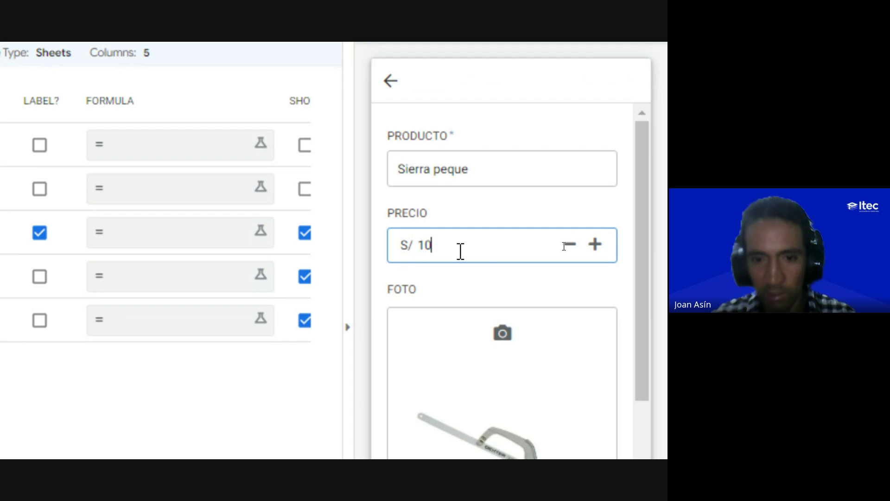
pyautogui.scroll(-2, 496, 244)
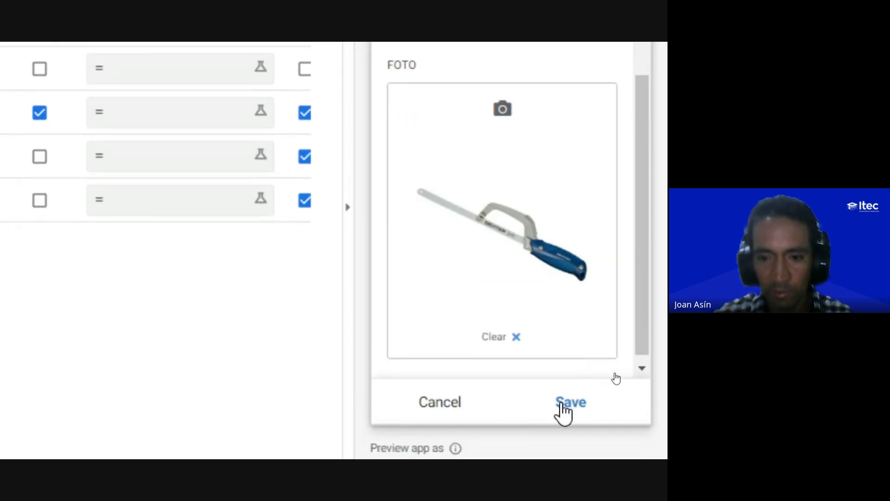
pyautogui.click(569, 404)
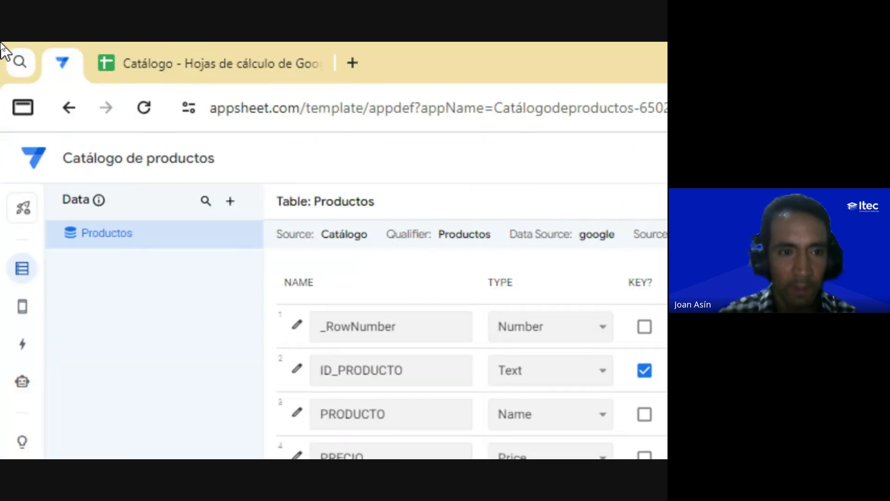
# Step: In the Catálogo spreadsheet, set the PRECIO of Sierra peque to 25 and of Sierra pequeña to 30
pyautogui.click(194, 70)
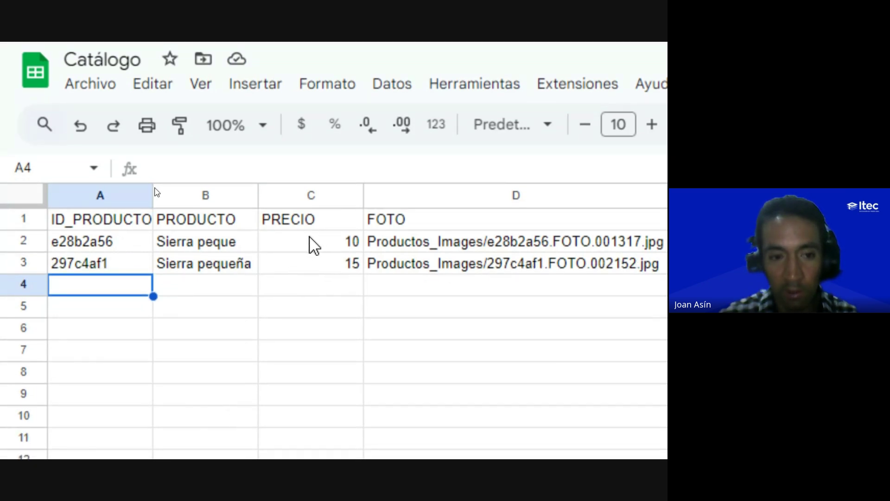
pyautogui.click(310, 249)
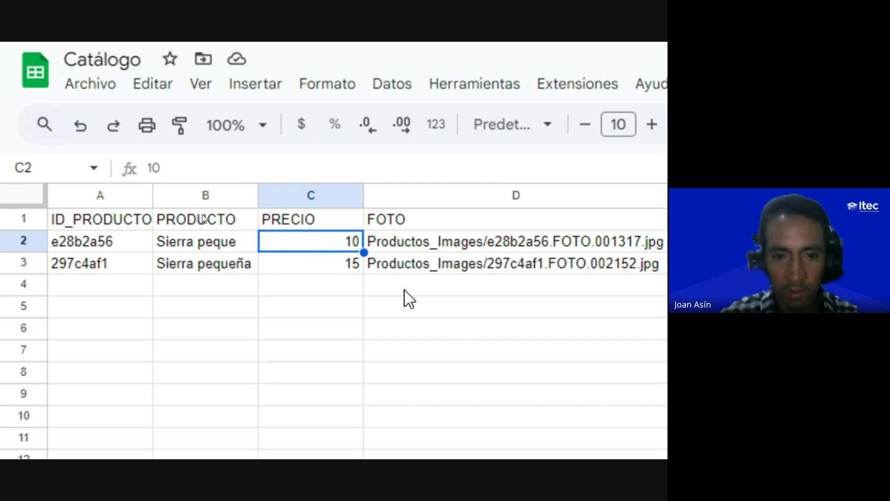
pyautogui.write('2')
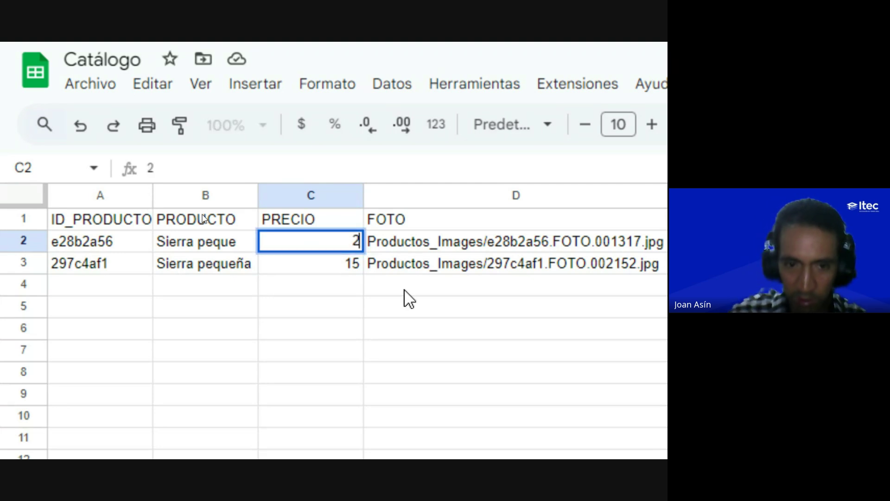
pyautogui.press('Return')
pyautogui.write('30')
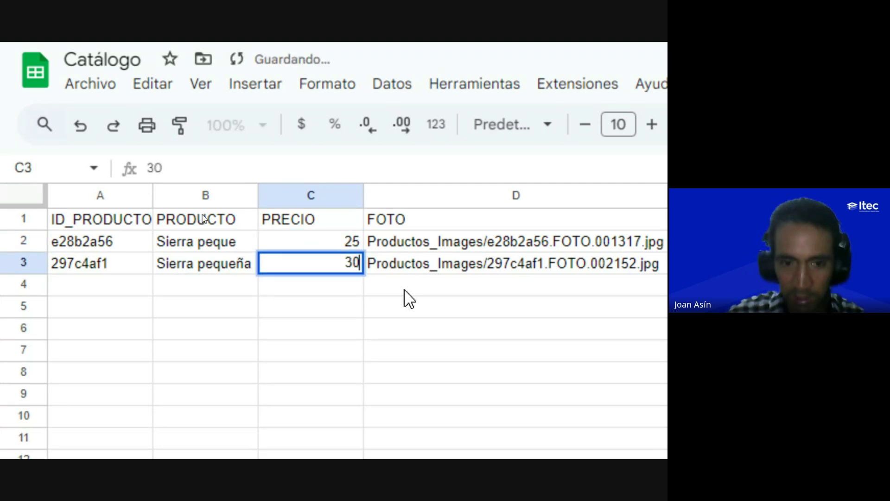
pyautogui.press('Return')
pyautogui.press('F11')
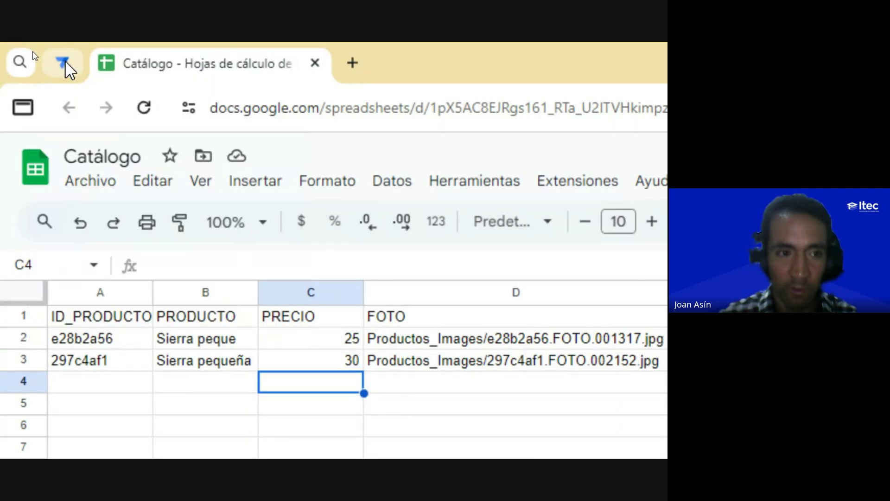
# Step: Return to AppSheet and sync the app preview to load the prices edited in the spreadsheet
pyautogui.click(65, 64)
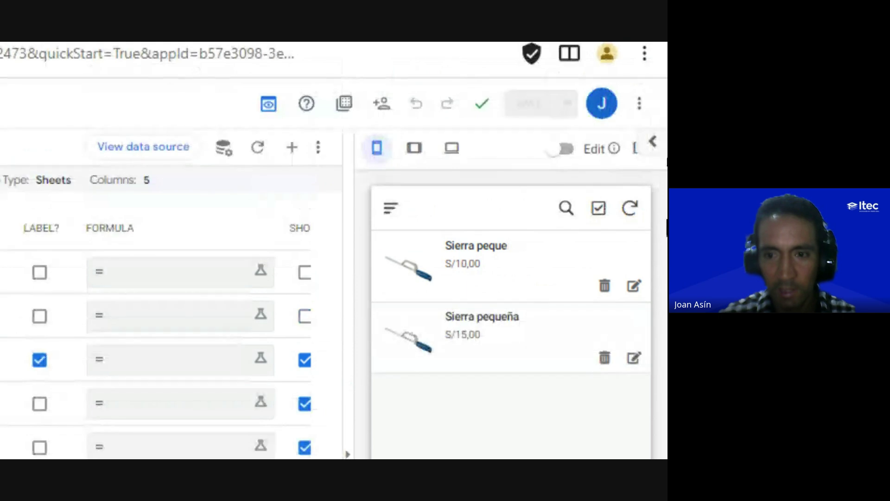
pyautogui.click(635, 208)
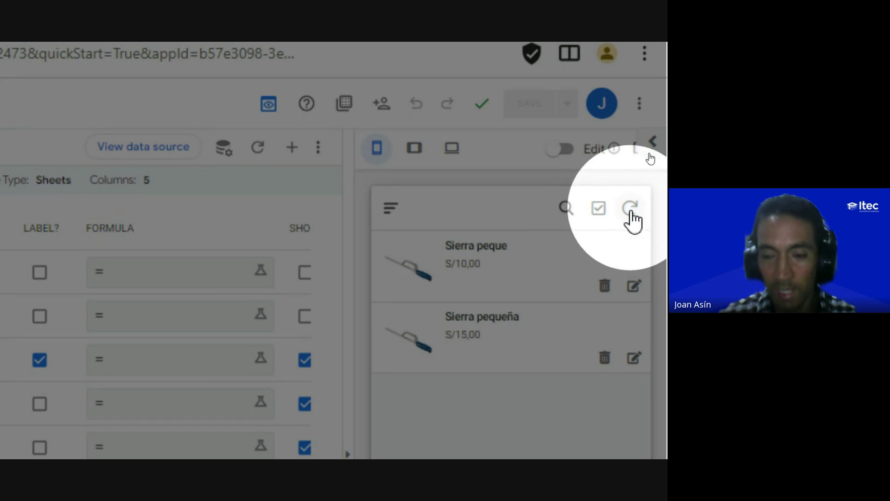
pyautogui.click(630, 209)
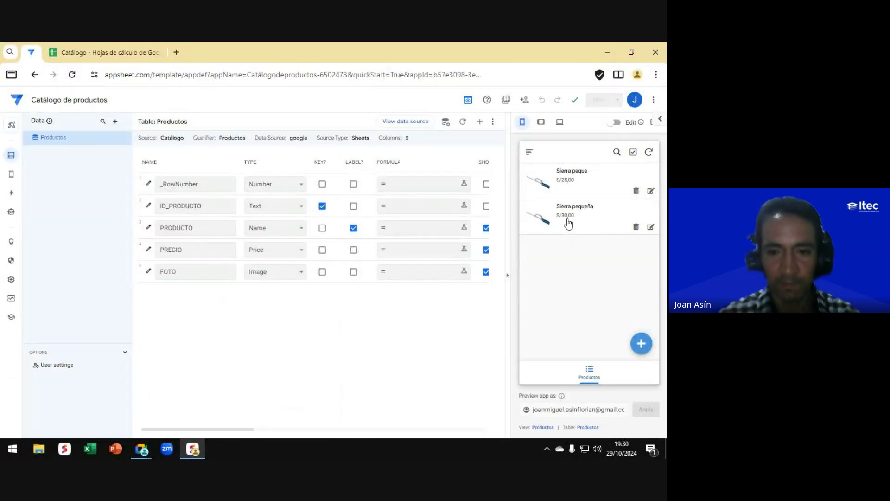
# Step: Switch to Google Meet, show the call messages, and open the screen presentation options
pyautogui.hotkey('alt', 'Tab')
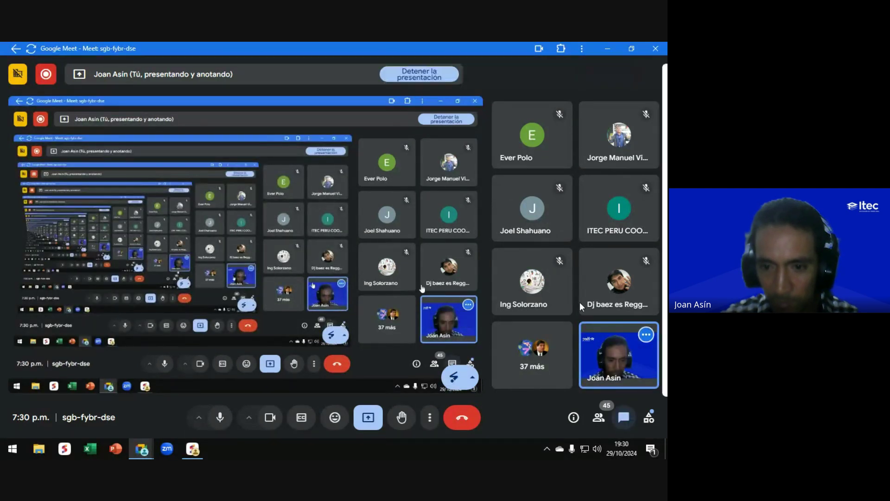
pyautogui.hotkey('ctrl', 'alt', 'c')
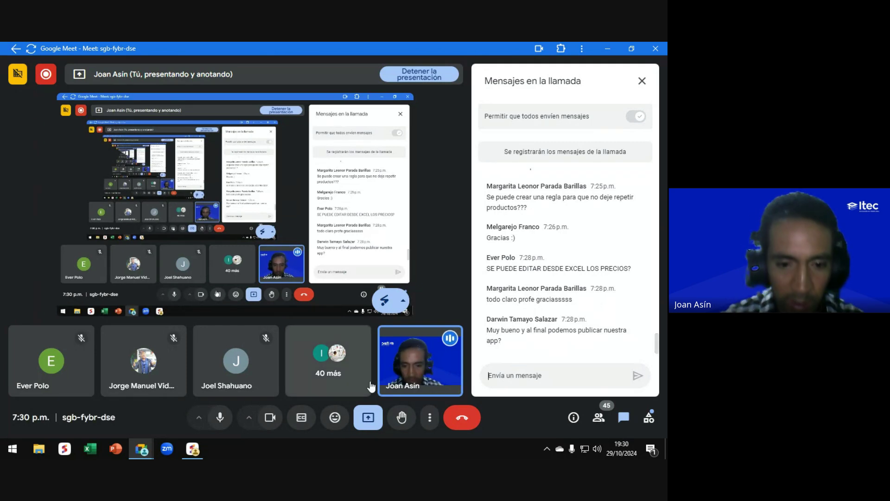
pyautogui.click(369, 418)
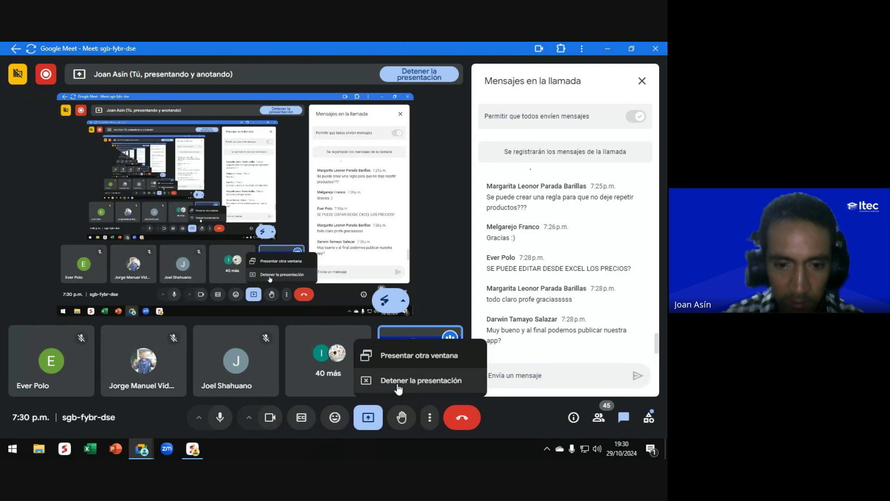